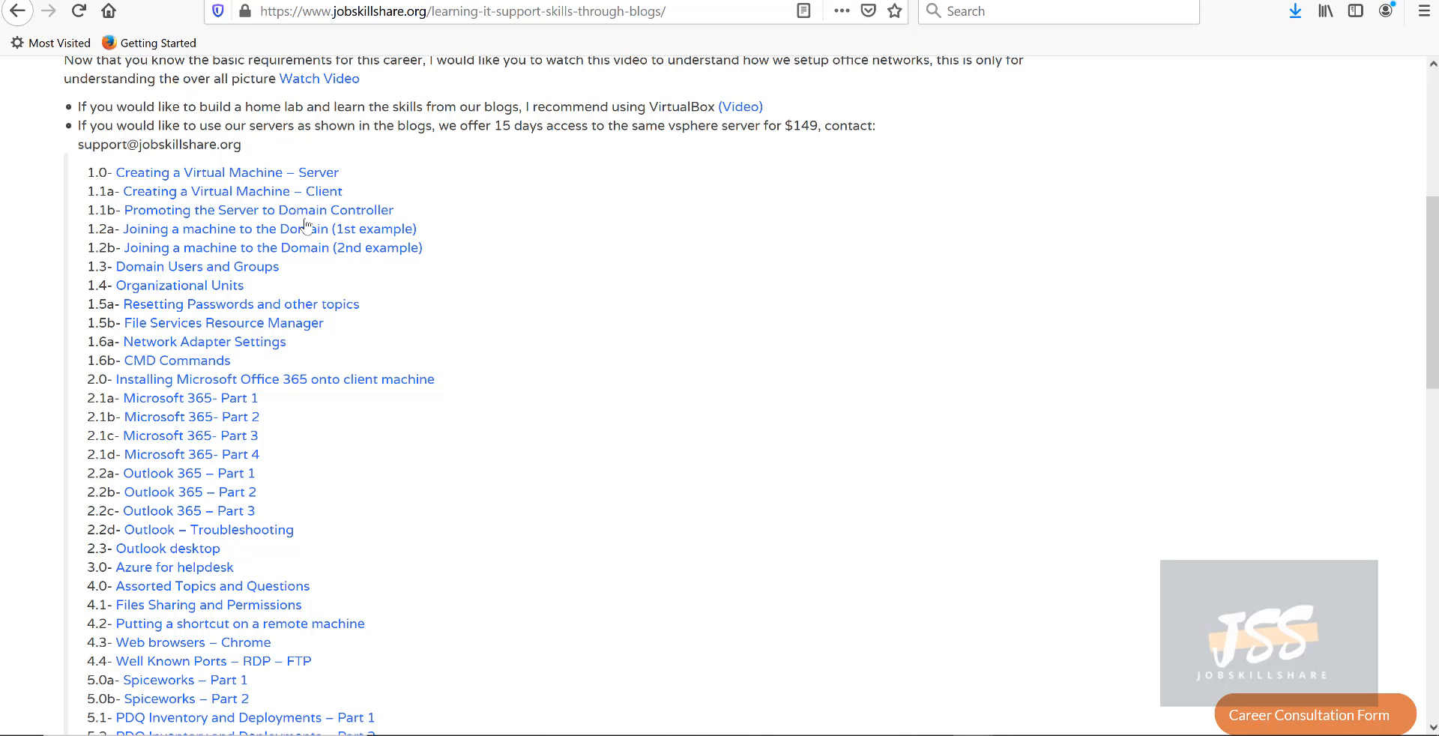
- Highlight the Server, Domain Controller and finally the 1.1a Creating a Virtual Machine – Client tutorial titles
{"action": "left_click_drag", "start_coordinate": [371, 177], "coordinate": [107, 175]}
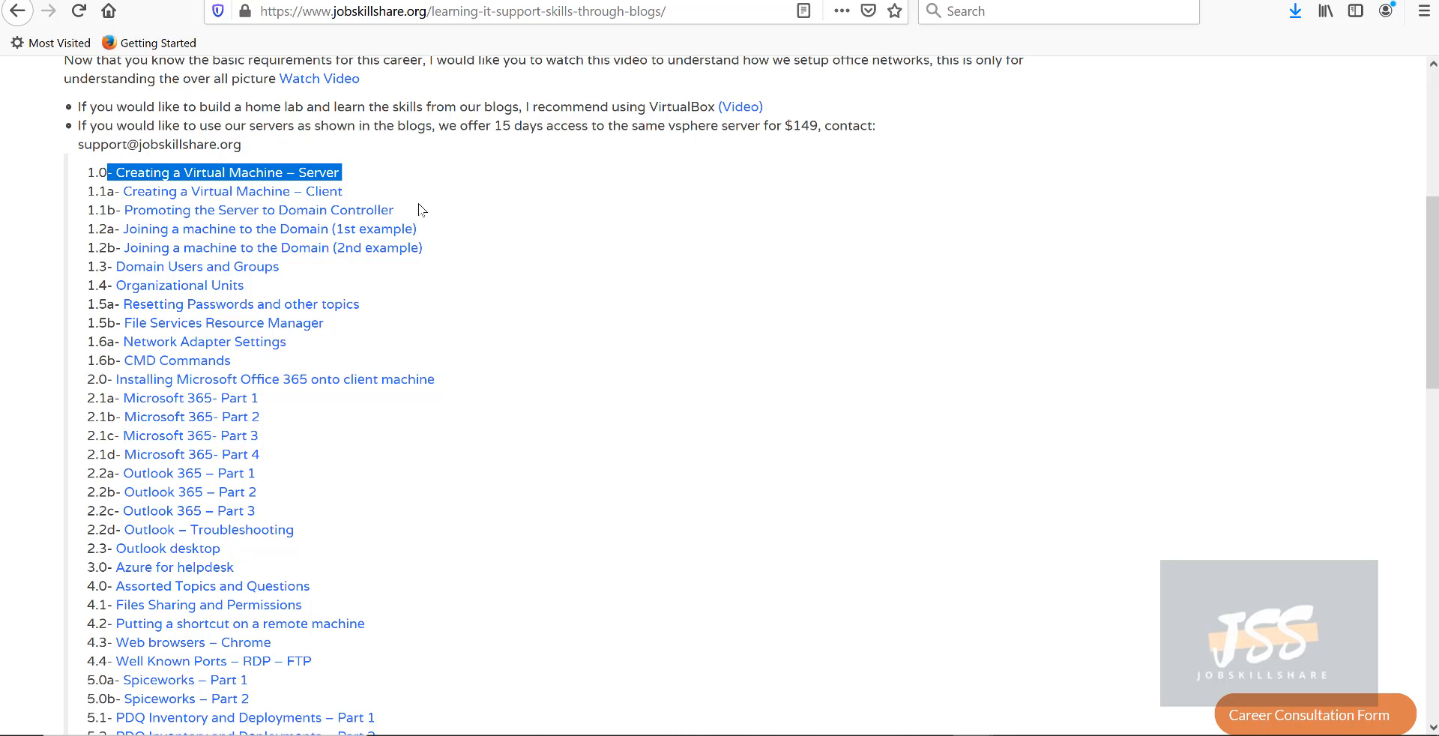
{"action": "left_click_drag", "start_coordinate": [398, 211], "coordinate": [124, 211]}
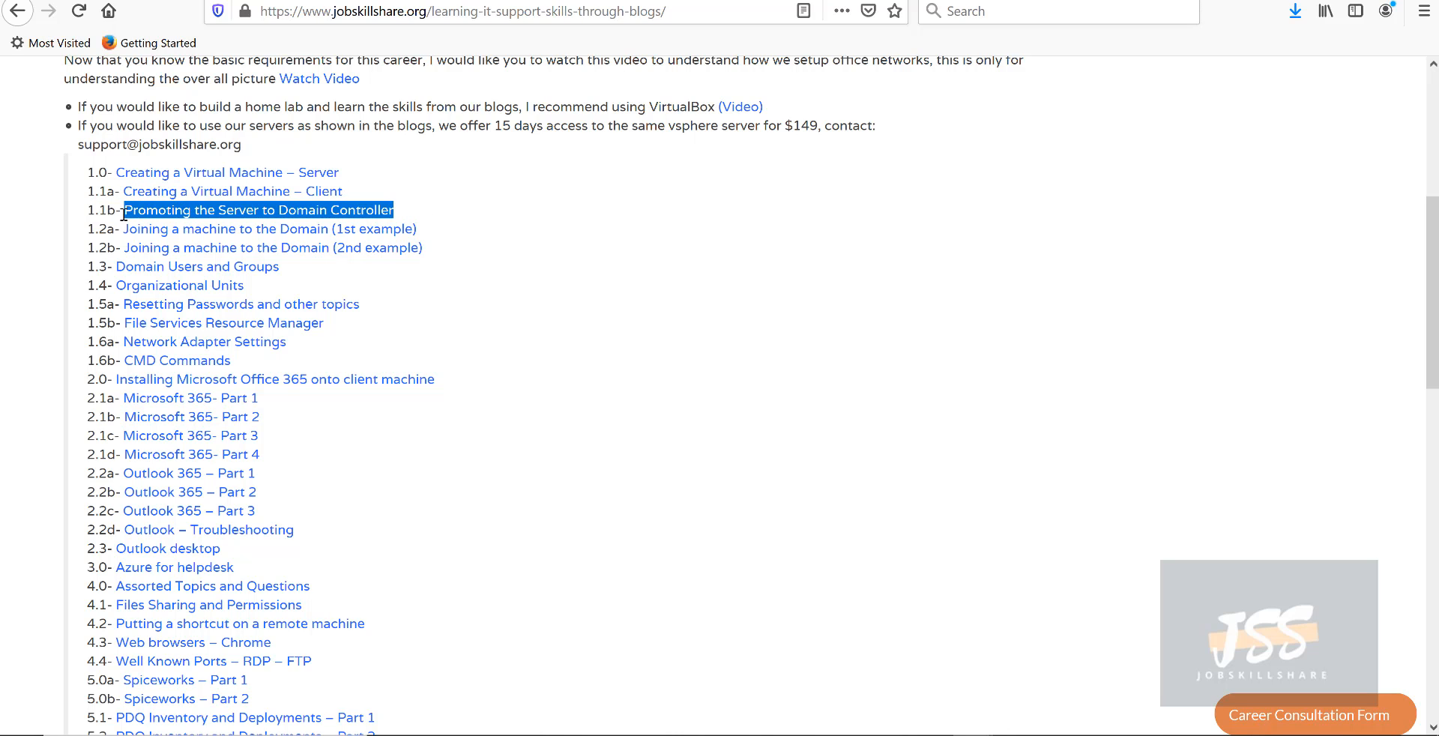
{"action": "left_click_drag", "start_coordinate": [395, 195], "coordinate": [126, 197]}
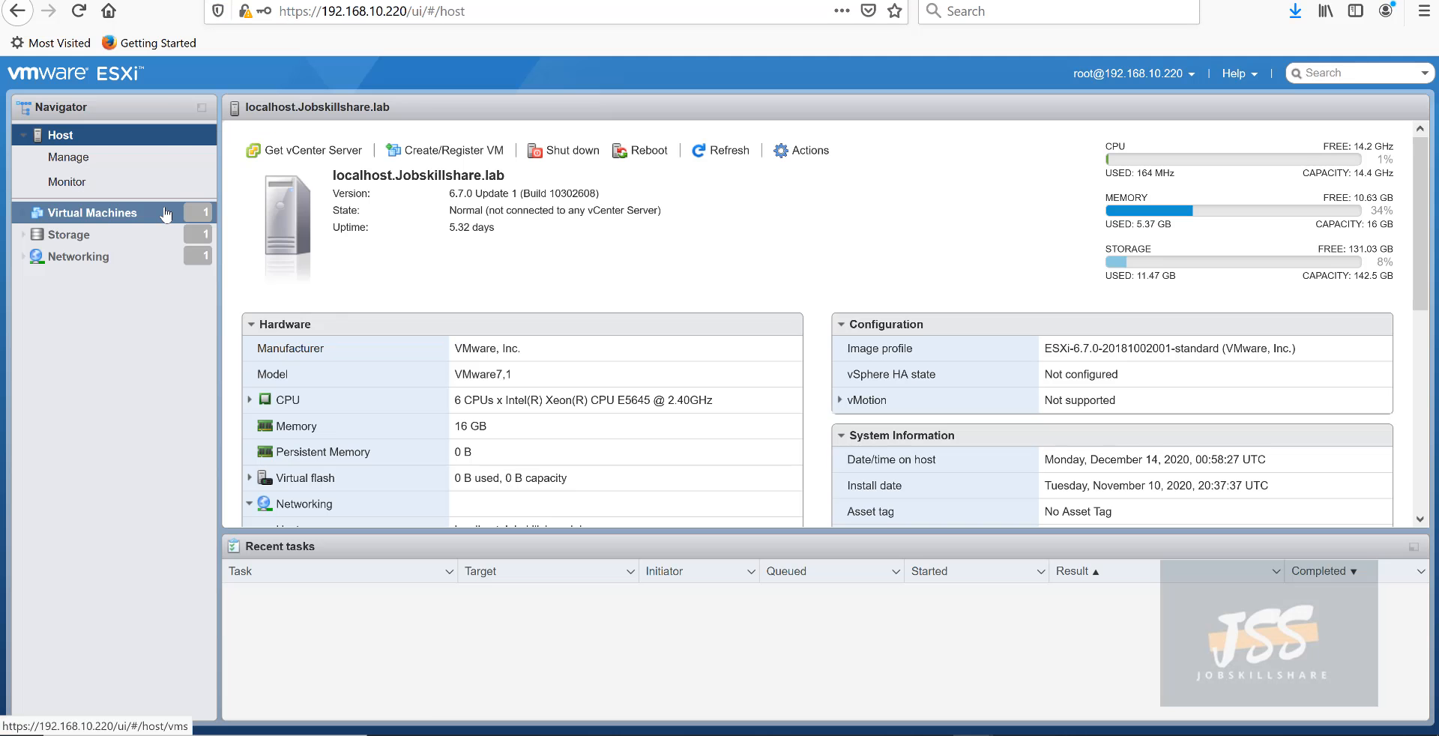
- Open the DC virtual machine's console in a browser tab
{"action": "left_click", "coordinate": [166, 215]}
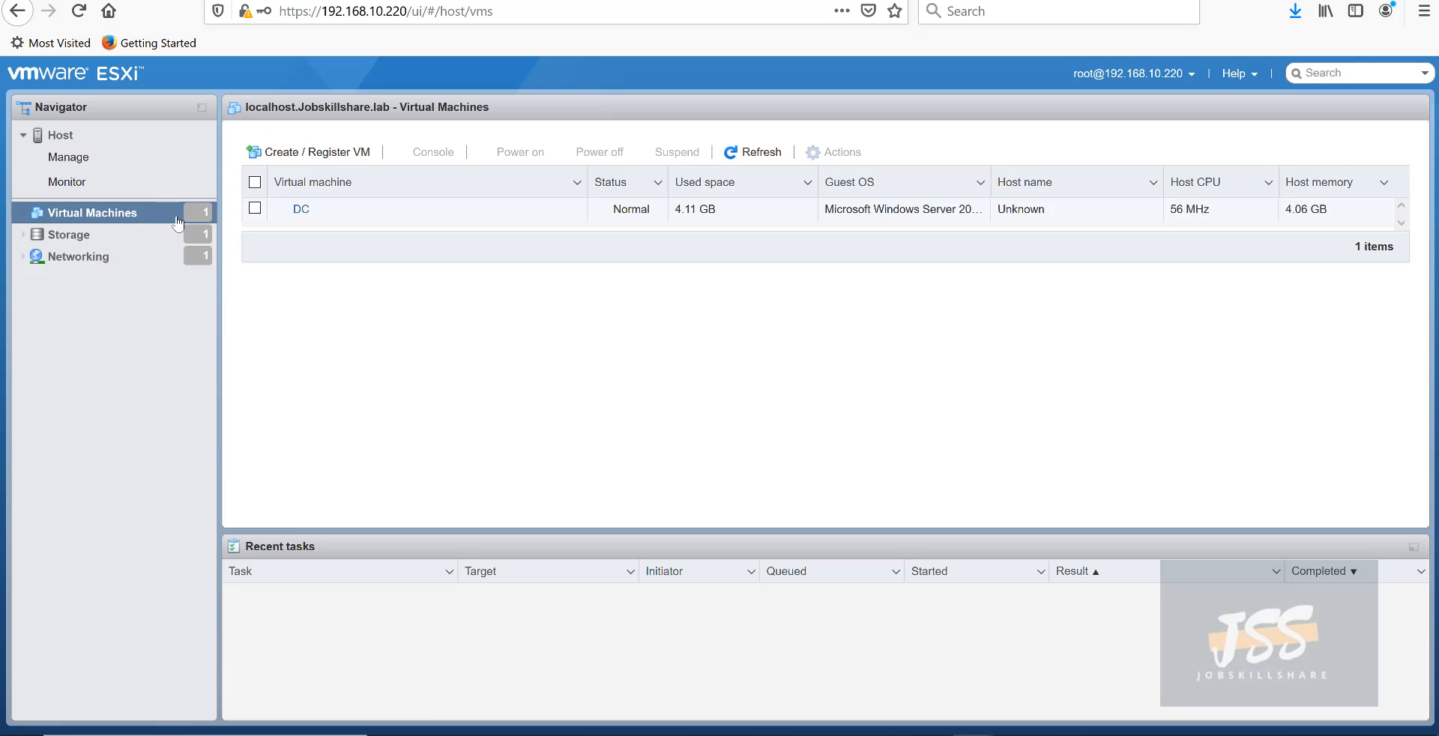
{"action": "left_click", "coordinate": [302, 211]}
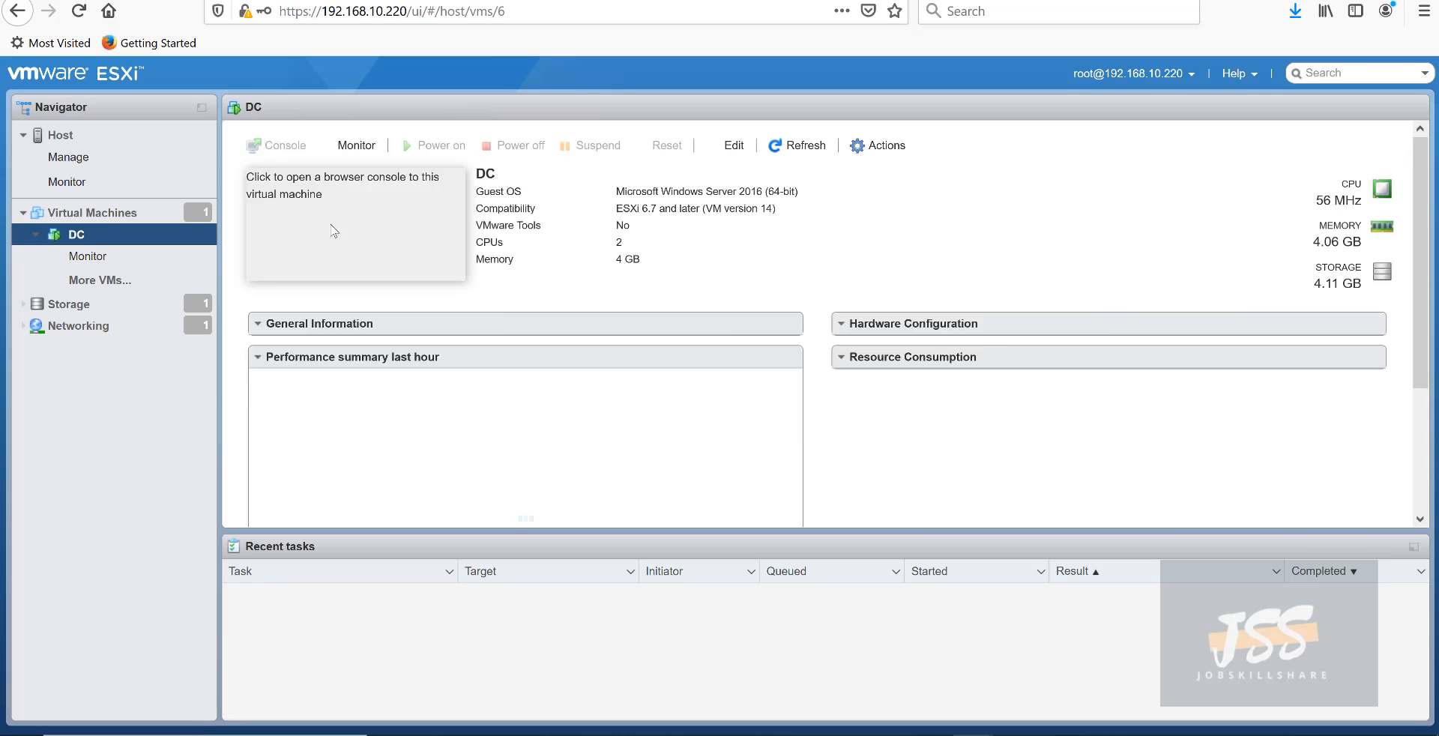
{"action": "left_click", "coordinate": [271, 147]}
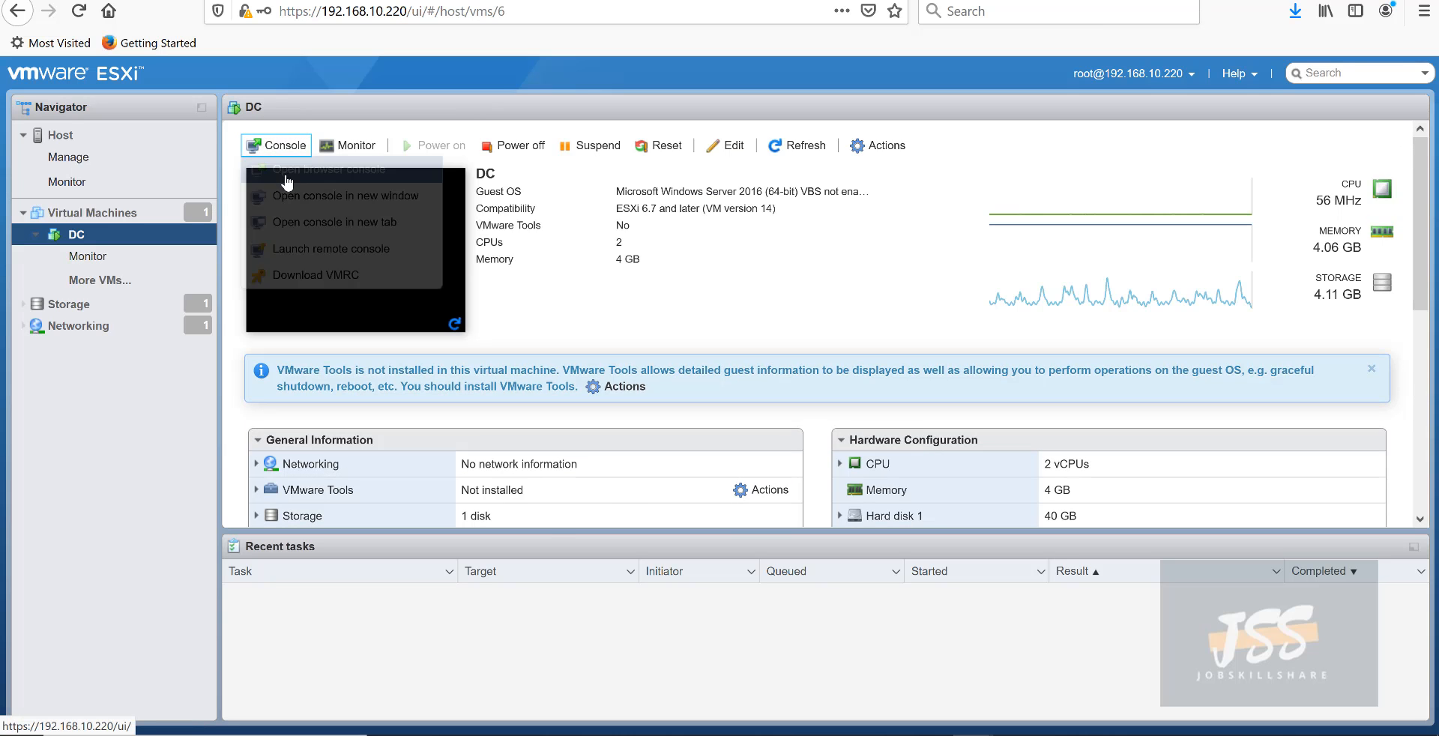
{"action": "left_click", "coordinate": [270, 171]}
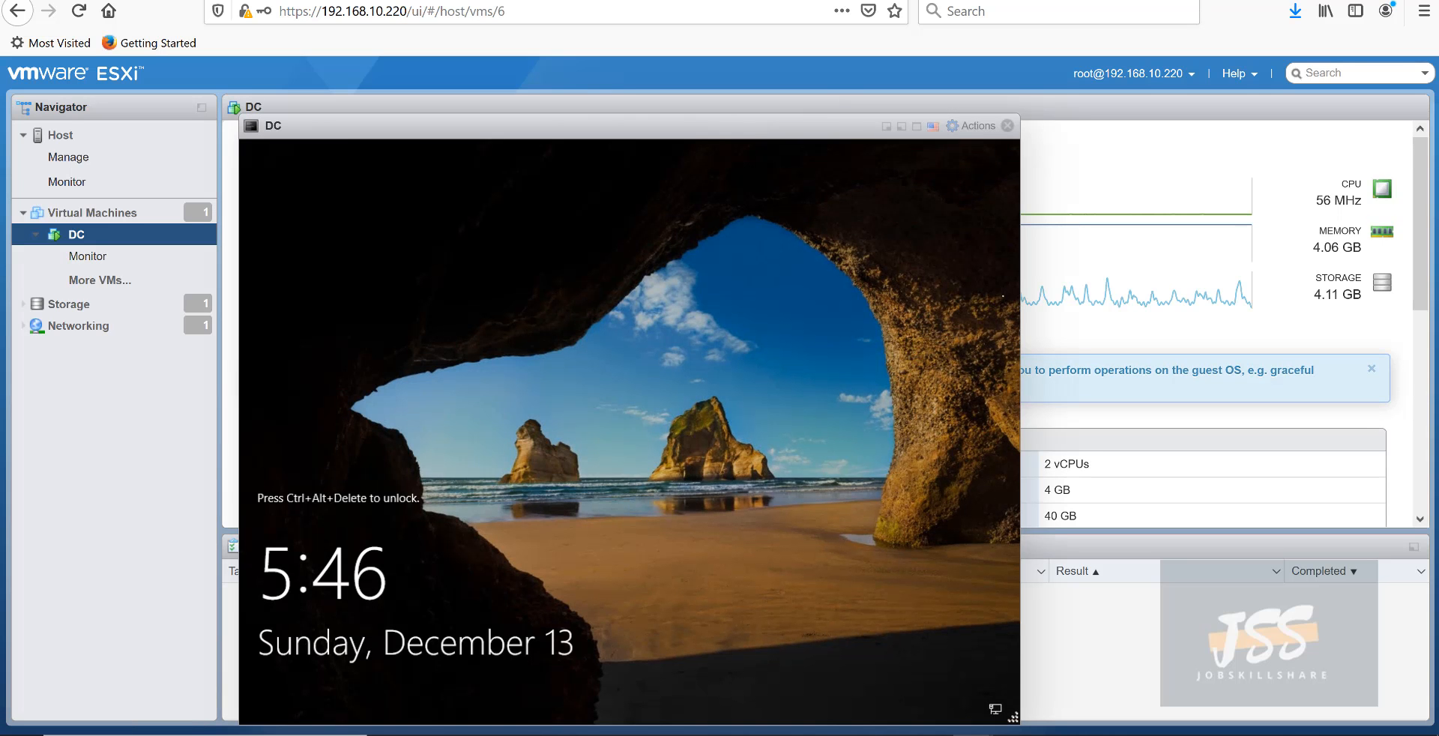
- Send Ctrl-Alt-Delete to the DC guest and sign in with the account password
{"action": "left_click", "coordinate": [974, 125]}
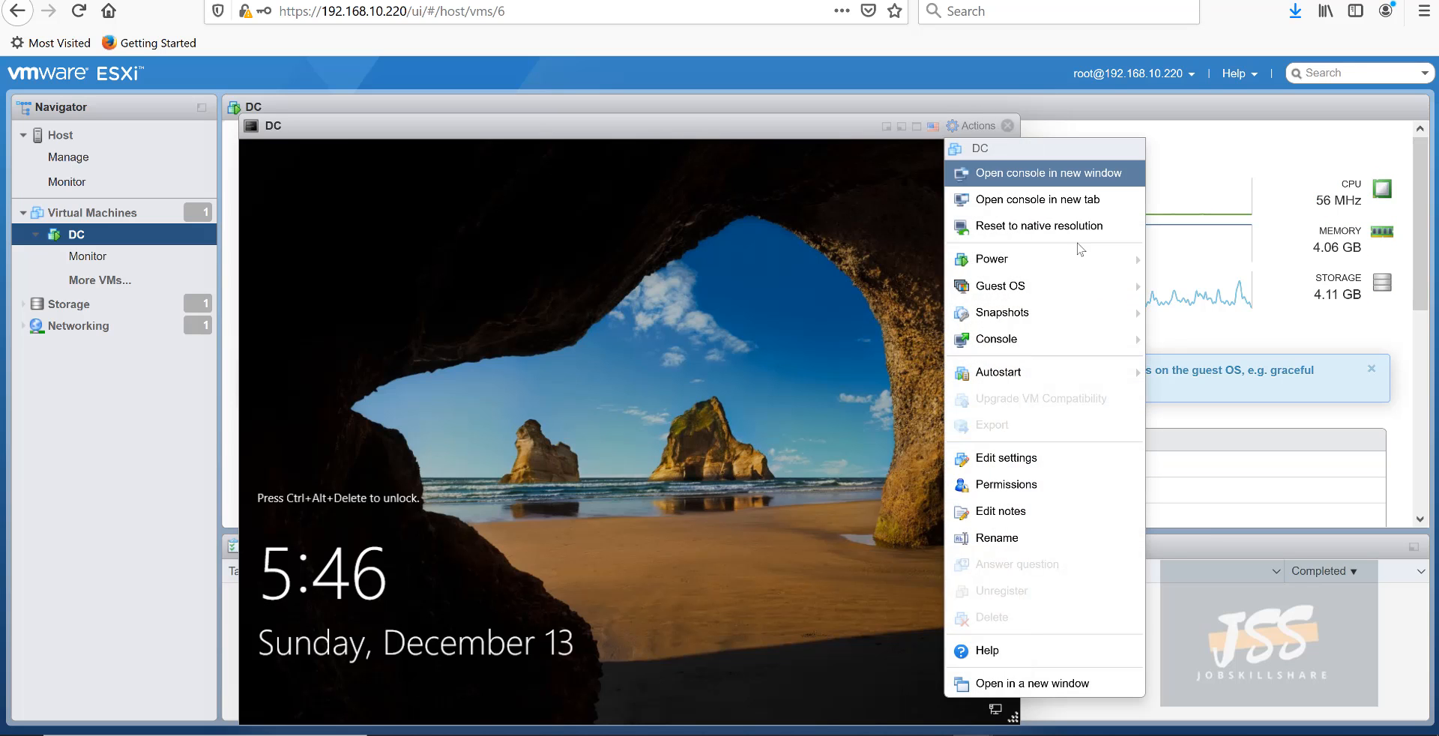
{"action": "mouse_move", "coordinate": [1041, 283]}
{"action": "mouse_move", "coordinate": [825, 344]}
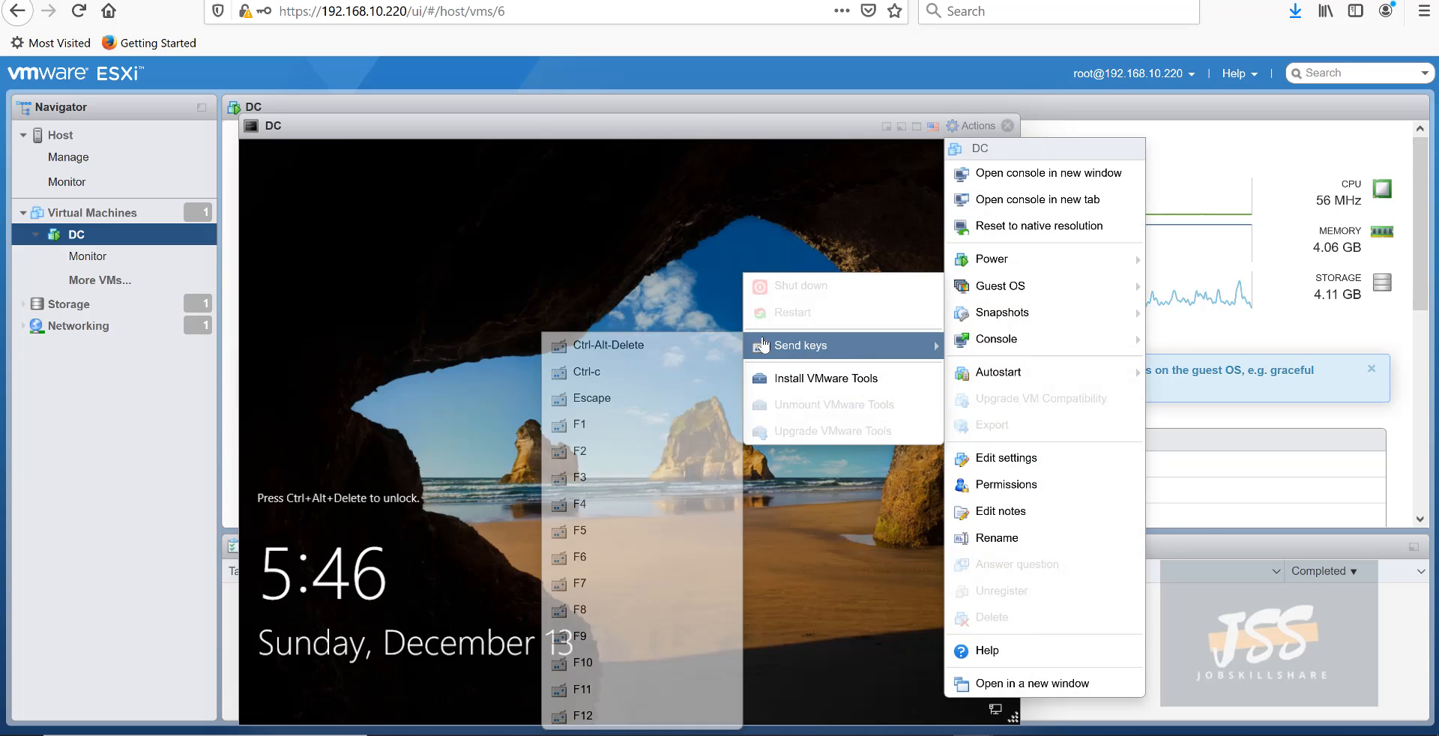
{"action": "left_click", "coordinate": [678, 346]}
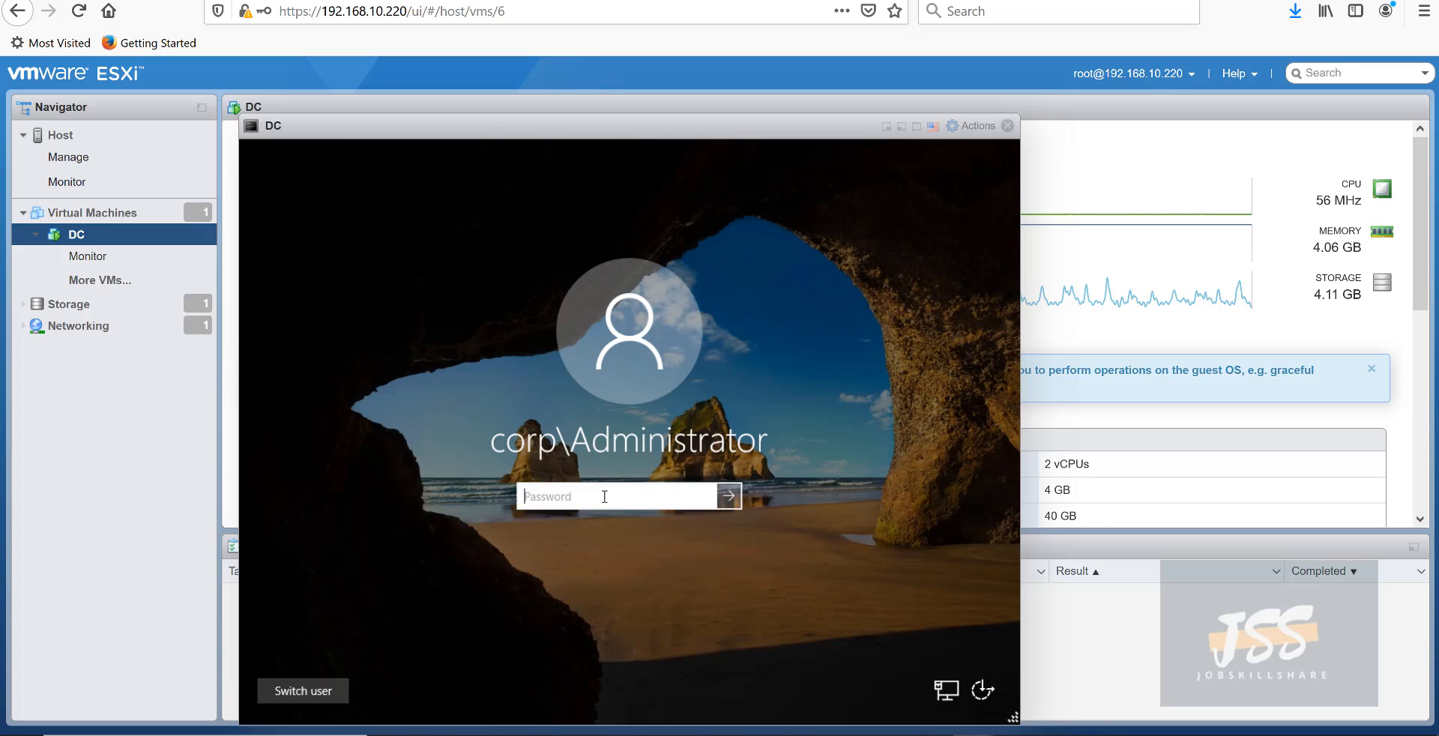
{"action": "type", "text": "P"}
{"action": "key", "text": "Return"}
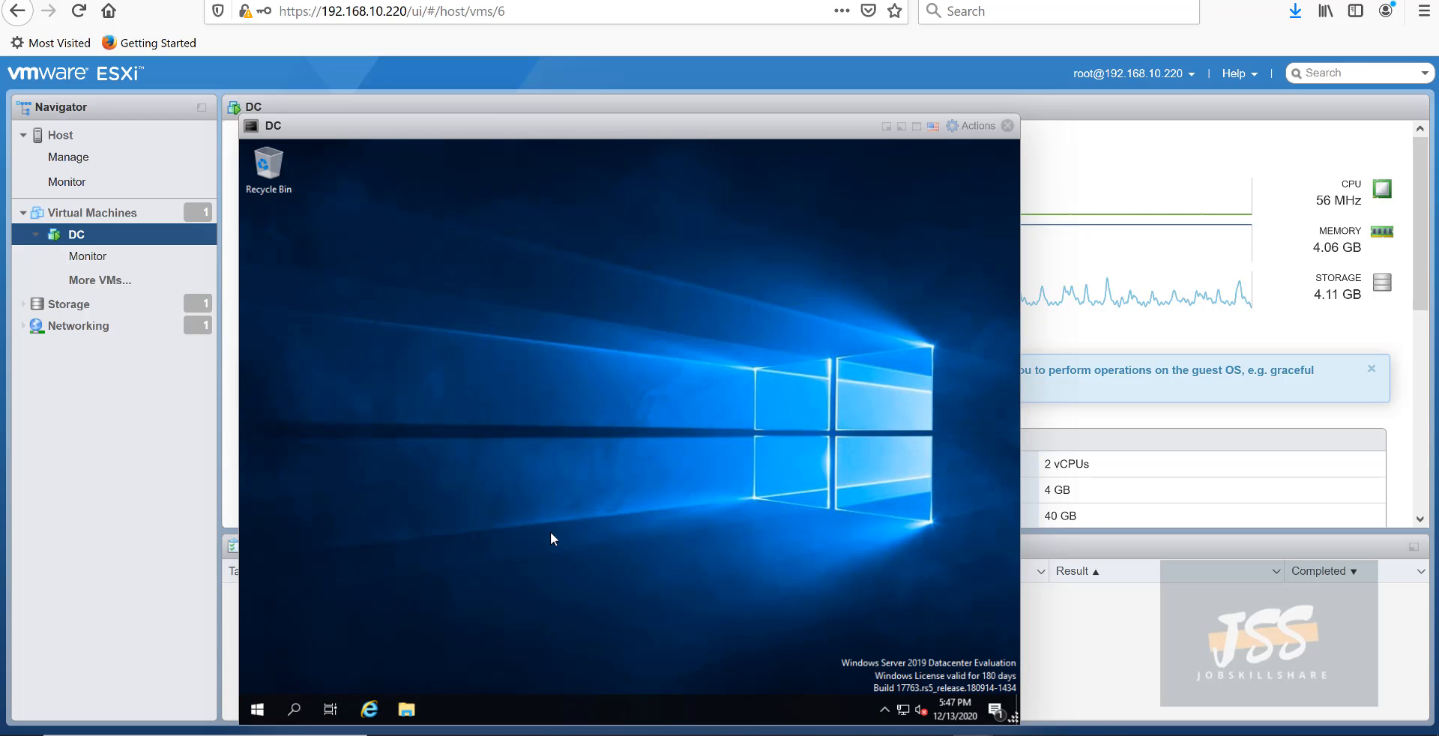
{"action": "left_click", "coordinate": [256, 711]}
- Launch Active Directory Users and Computers from Server Manager's Tools menu
{"action": "left_click", "coordinate": [514, 294]}
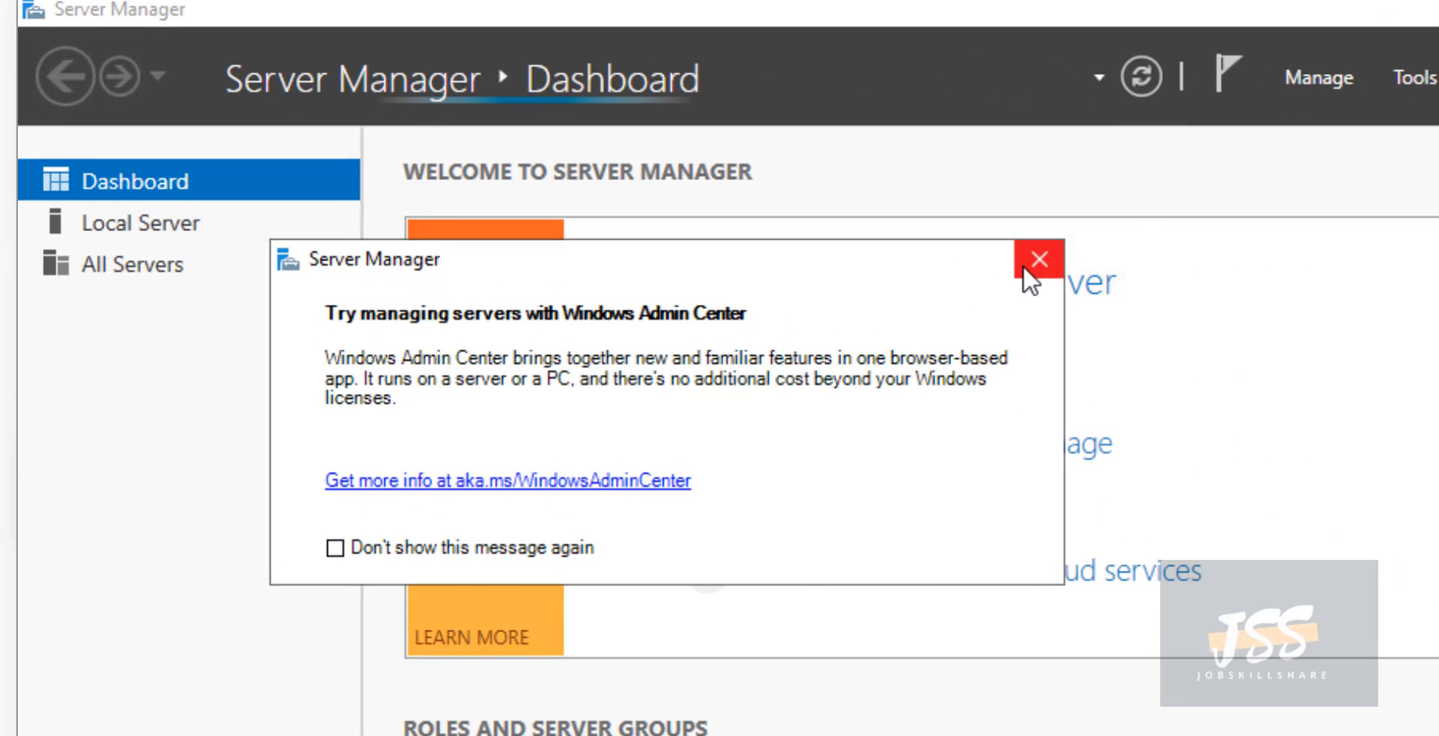
{"action": "left_click", "coordinate": [1038, 259]}
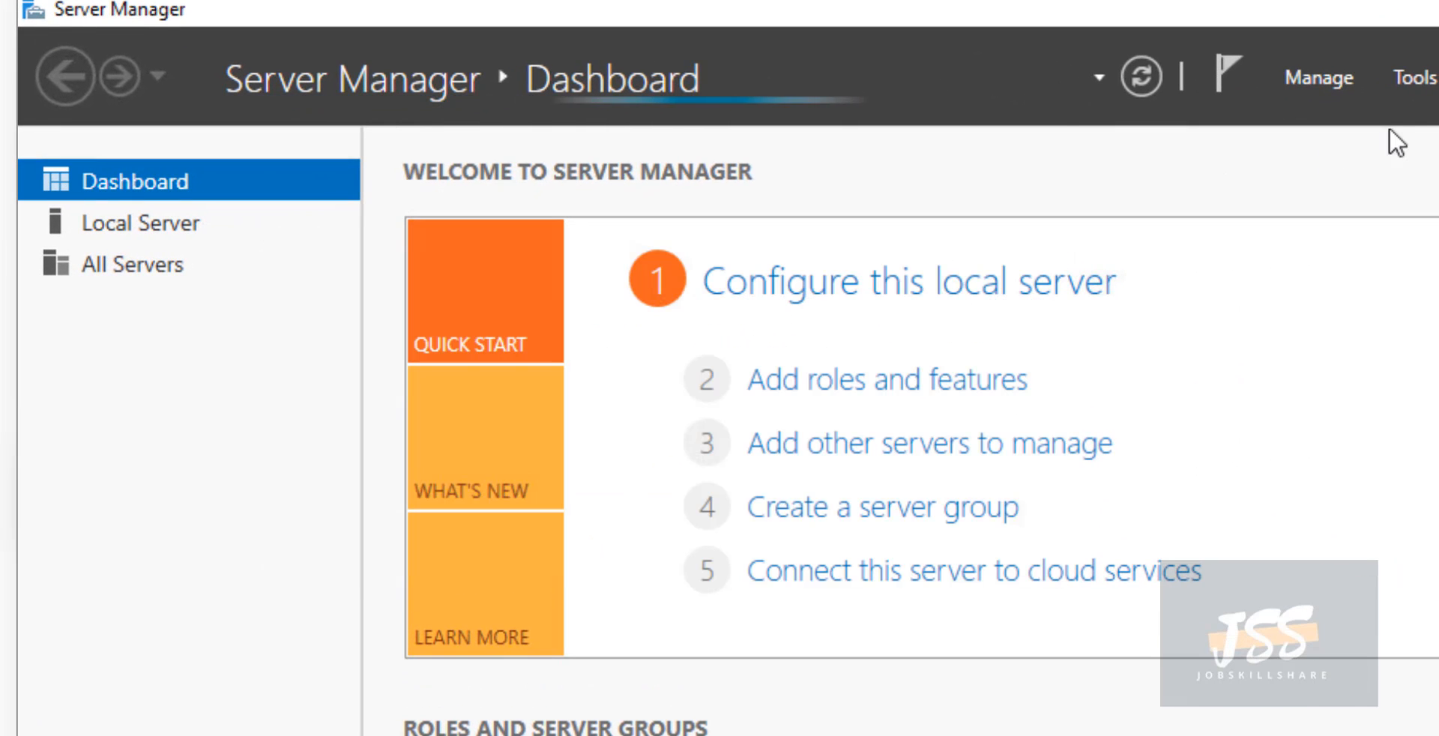
{"action": "left_click", "coordinate": [1412, 78]}
{"action": "left_click", "coordinate": [1362, 259]}
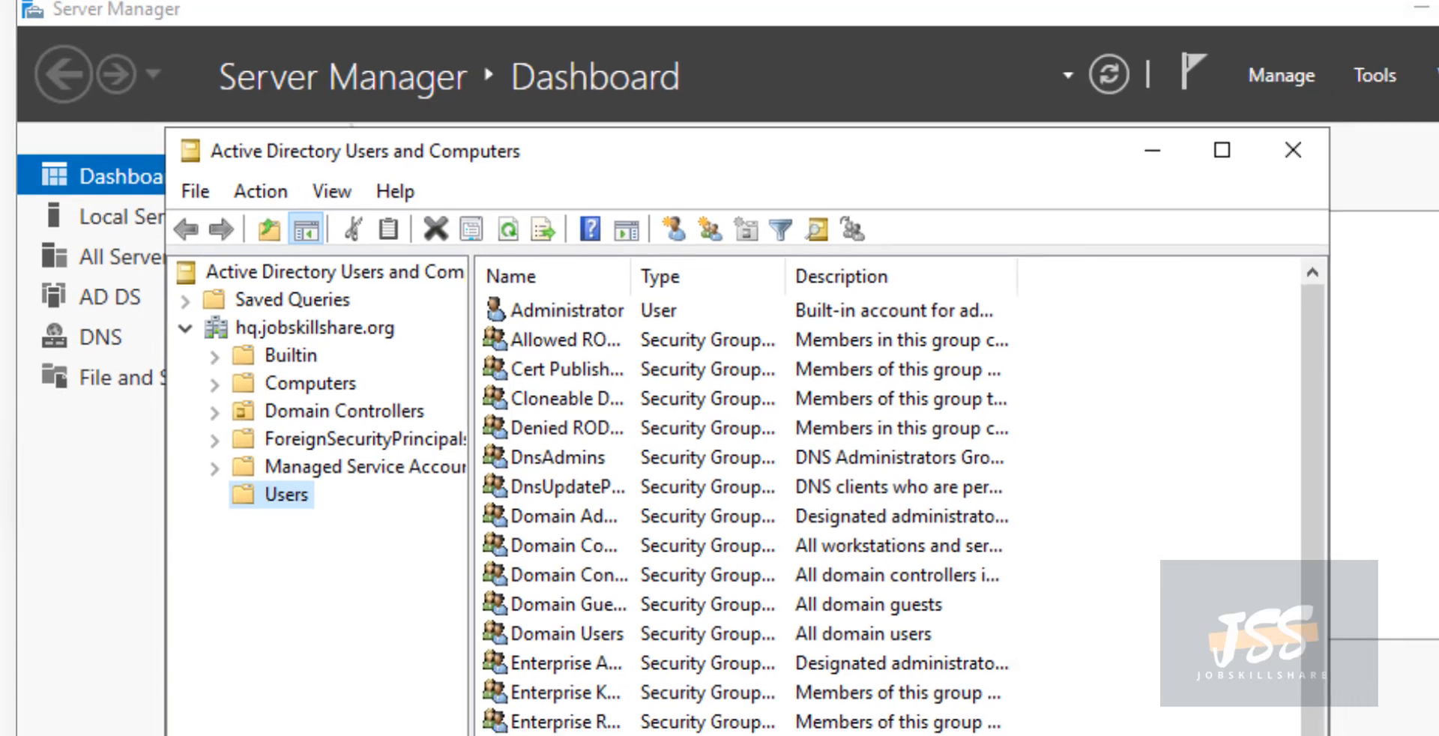
- Review the helpdesk account's Member Of groups, then cancel the properties
{"action": "left_click", "coordinate": [400, 592]}
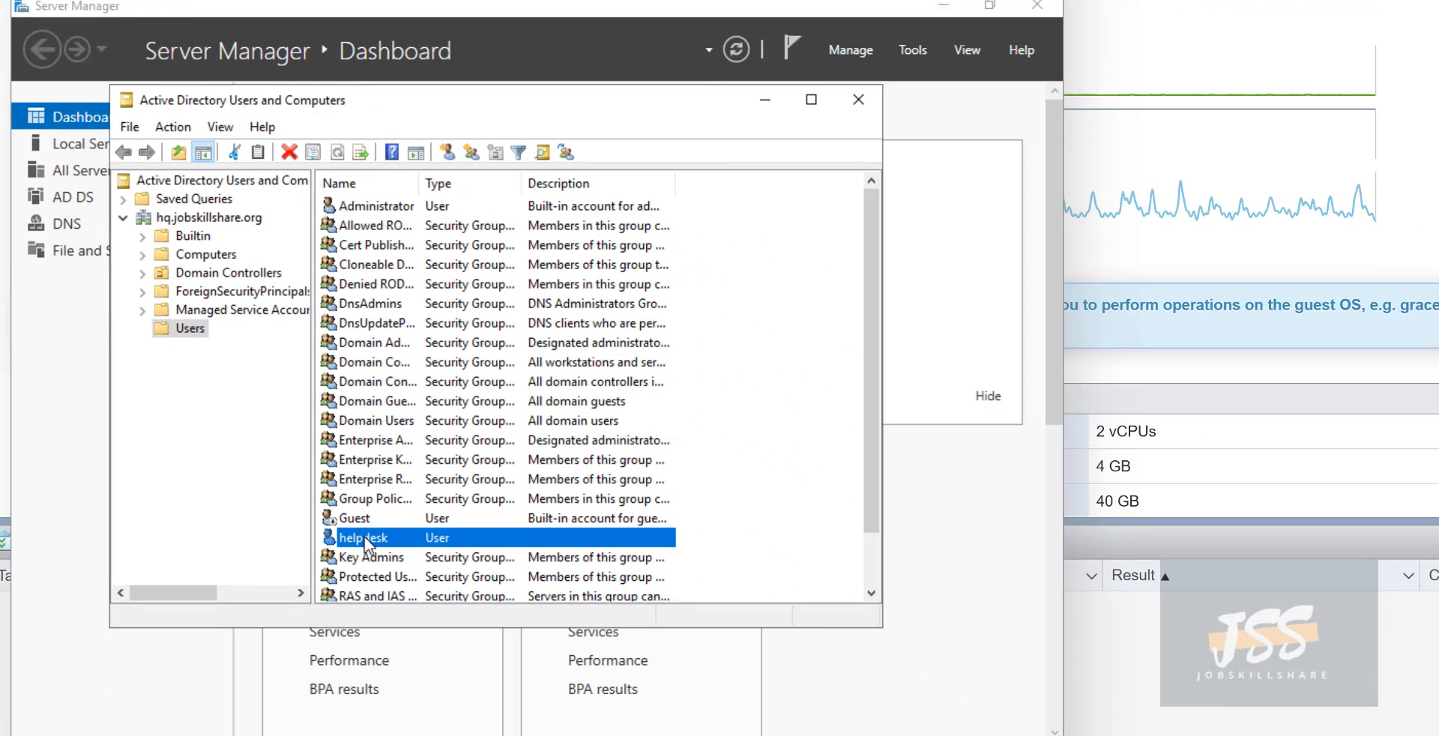
{"action": "right_click", "coordinate": [364, 536]}
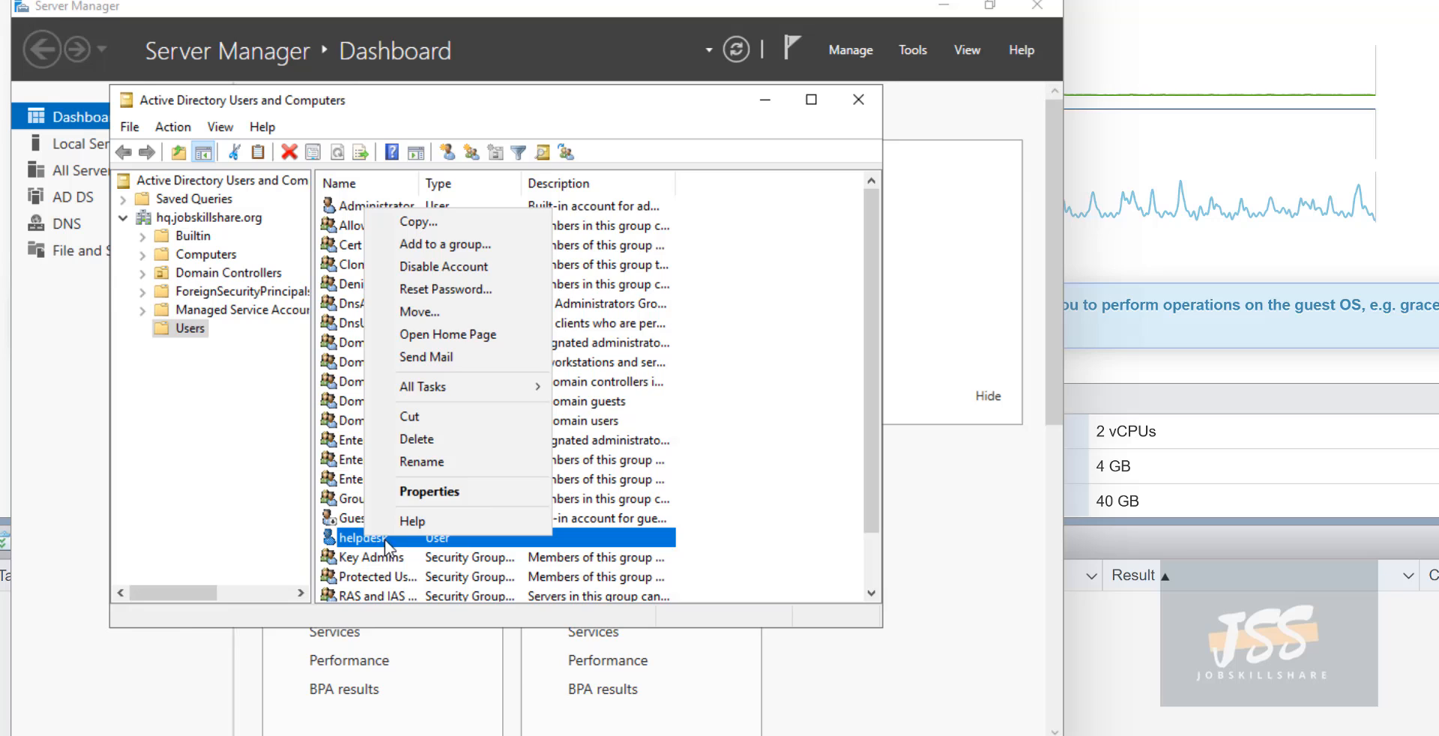
{"action": "left_click", "coordinate": [426, 498]}
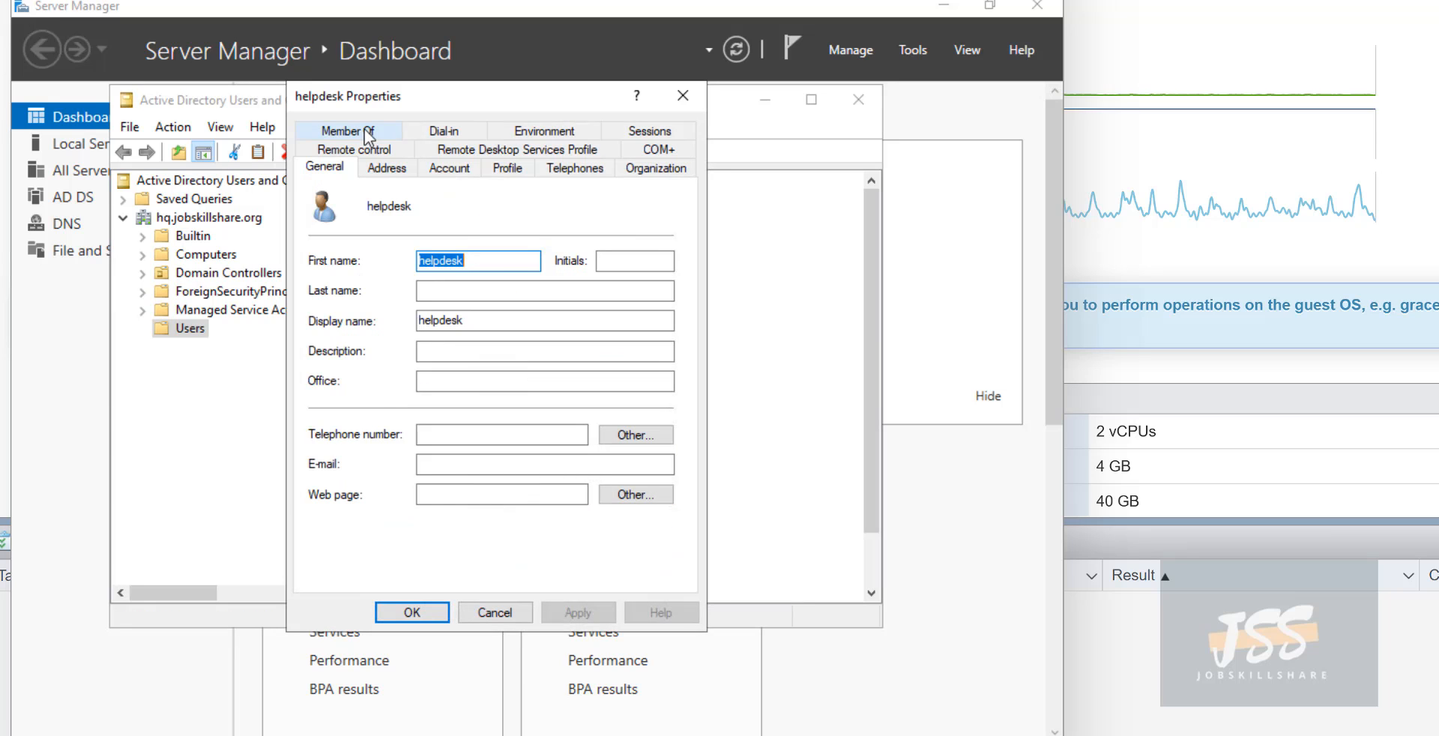
{"action": "left_click", "coordinate": [366, 133]}
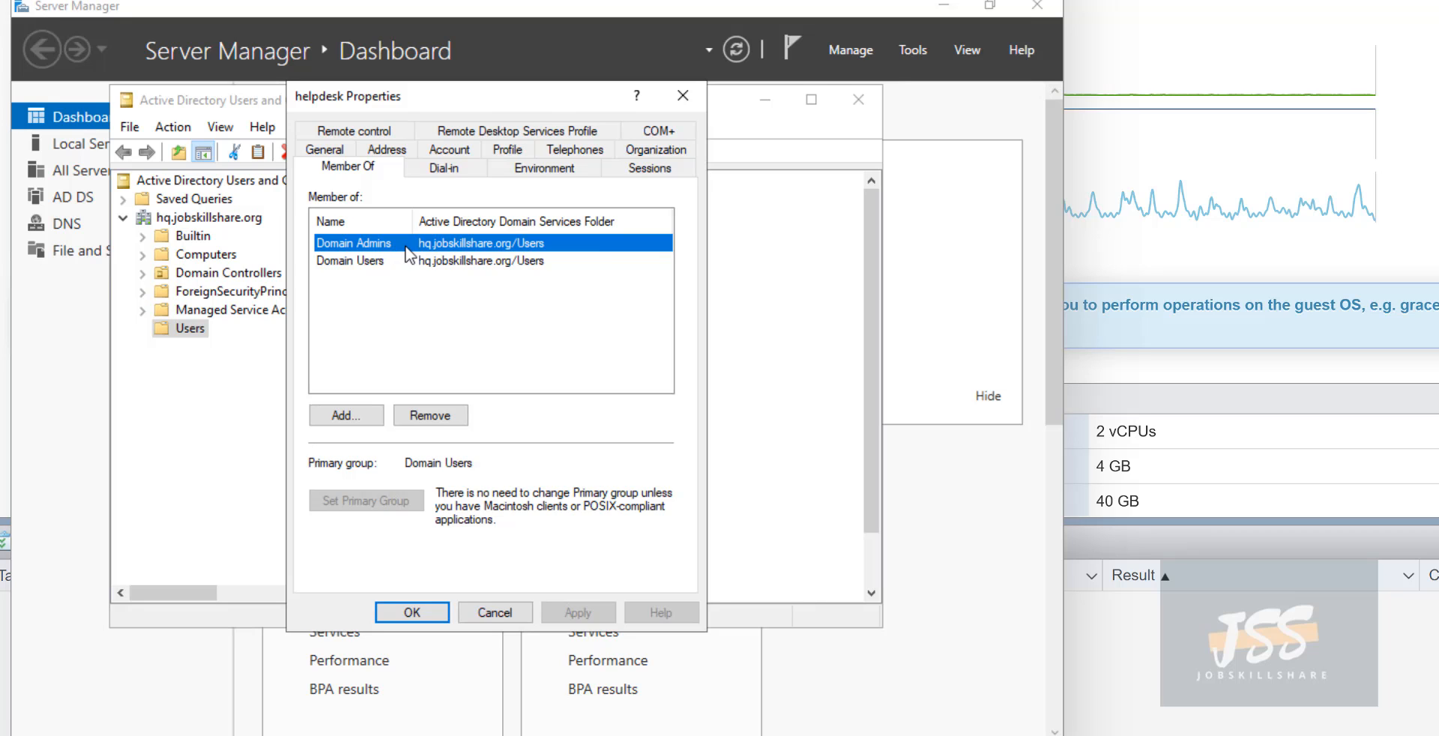
{"action": "left_click", "coordinate": [488, 616]}
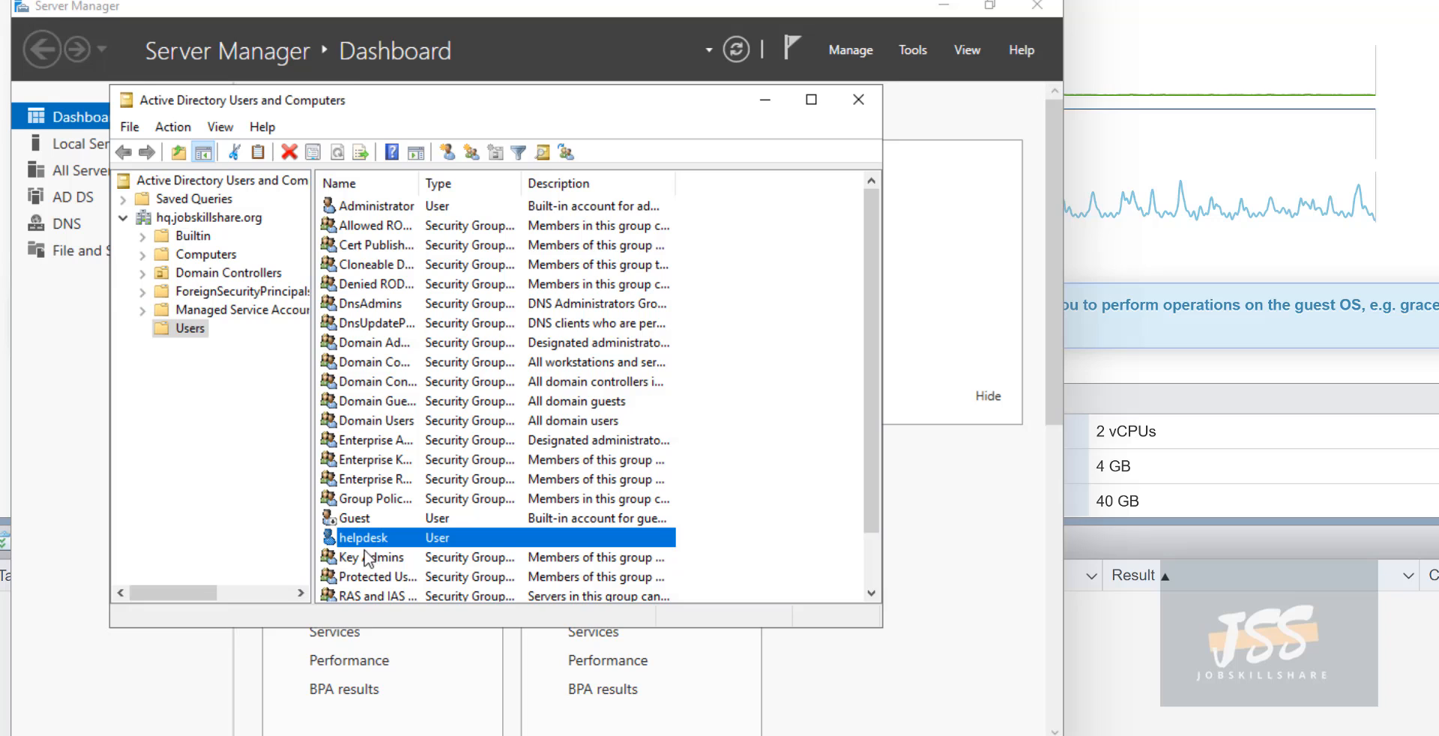
- Enter a Description for the helpdesk account and apply it
{"action": "right_click", "coordinate": [367, 540]}
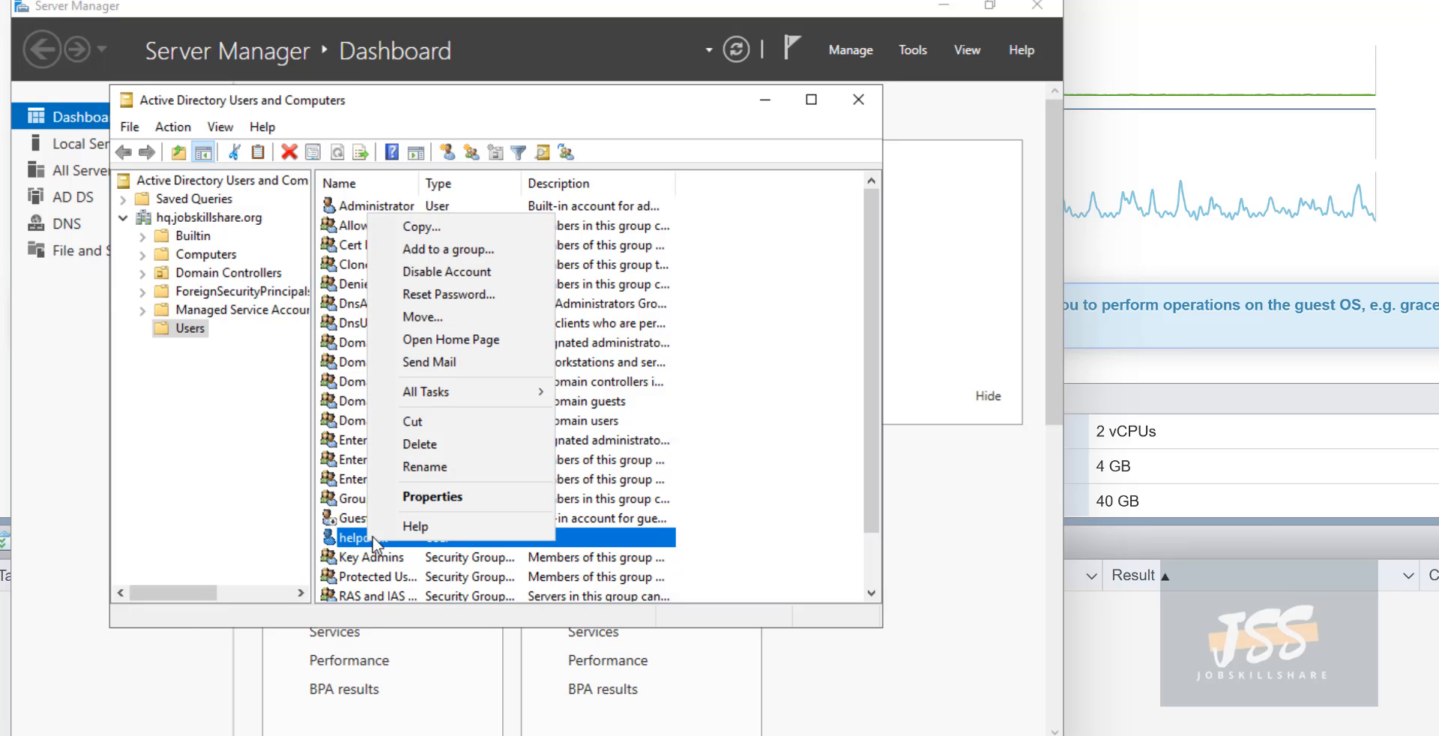
{"action": "left_click", "coordinate": [406, 490]}
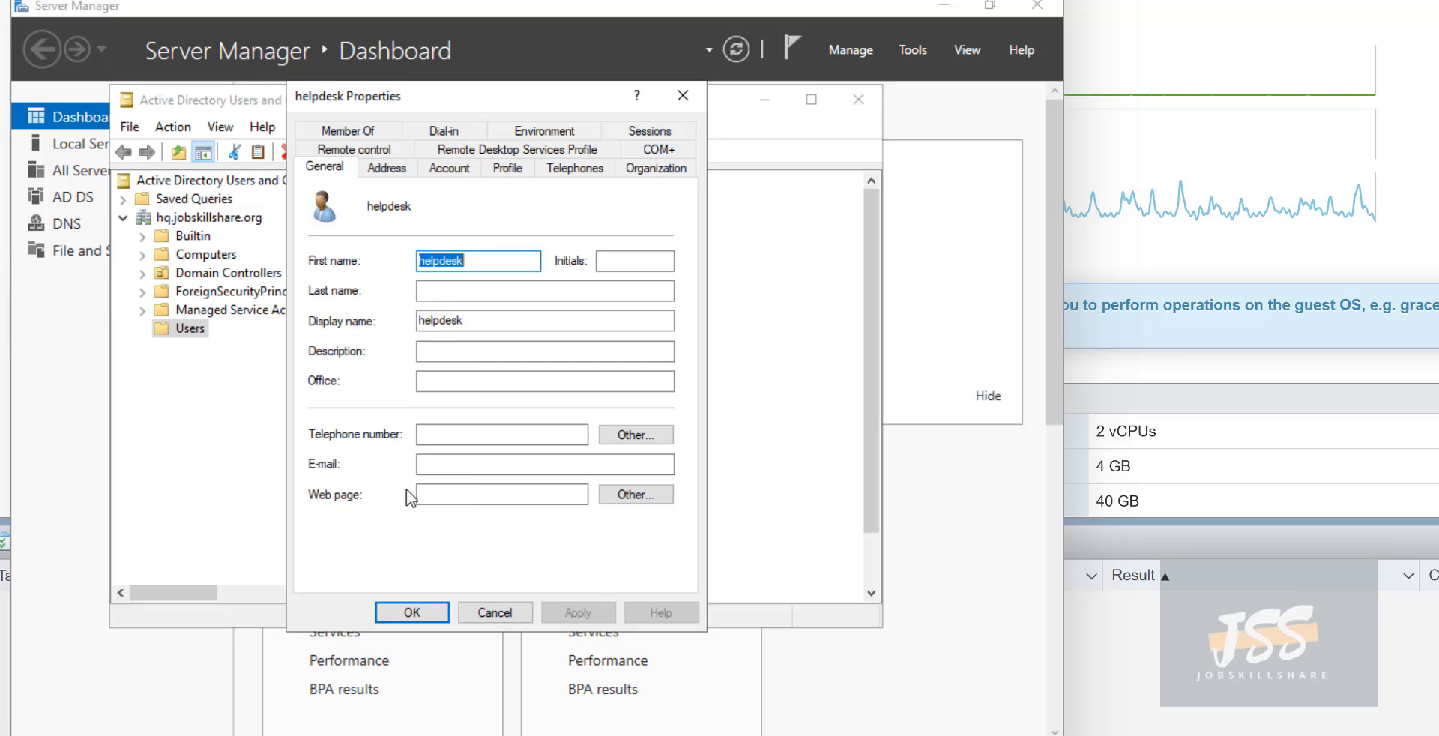
{"action": "left_click", "coordinate": [446, 351]}
{"action": "type", "text": "sherri"}
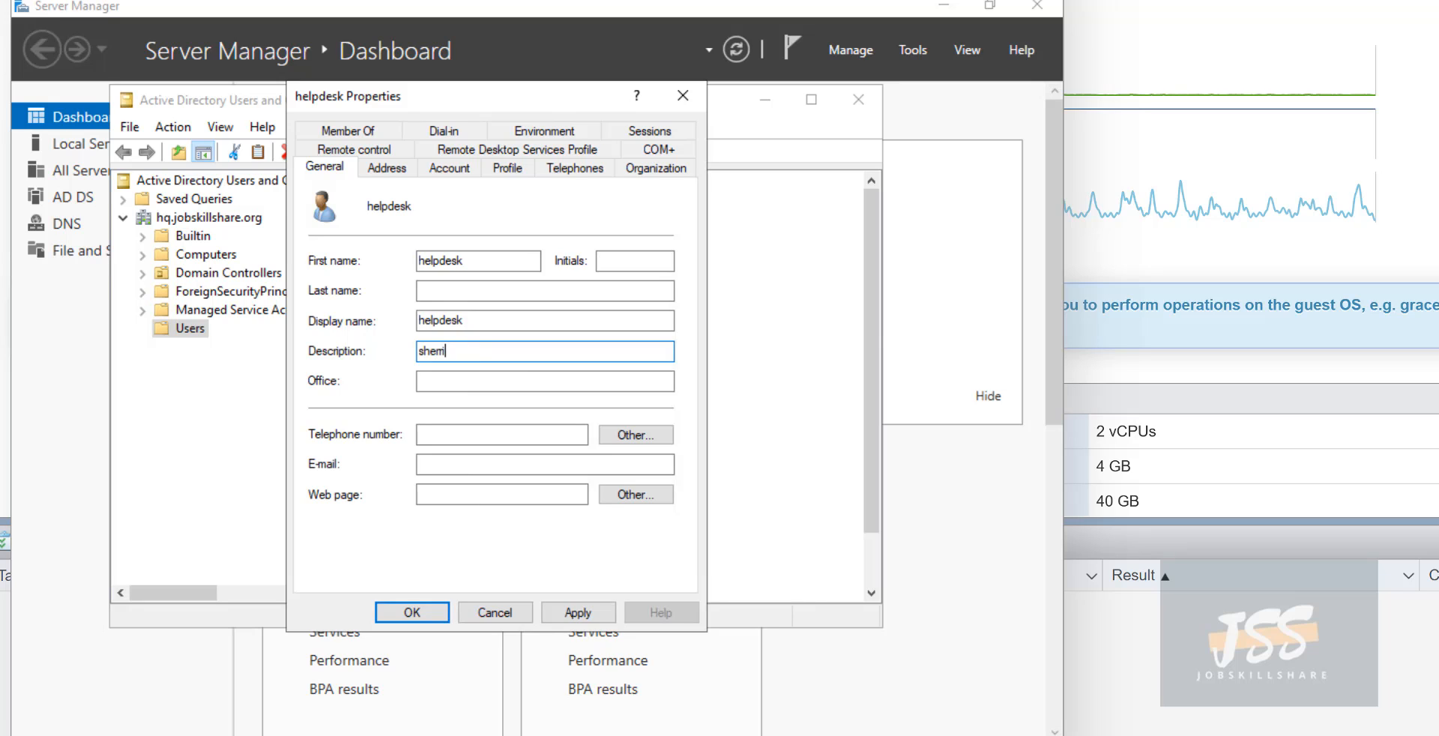
{"action": "left_click", "coordinate": [578, 612]}
{"action": "left_click", "coordinate": [412, 613]}
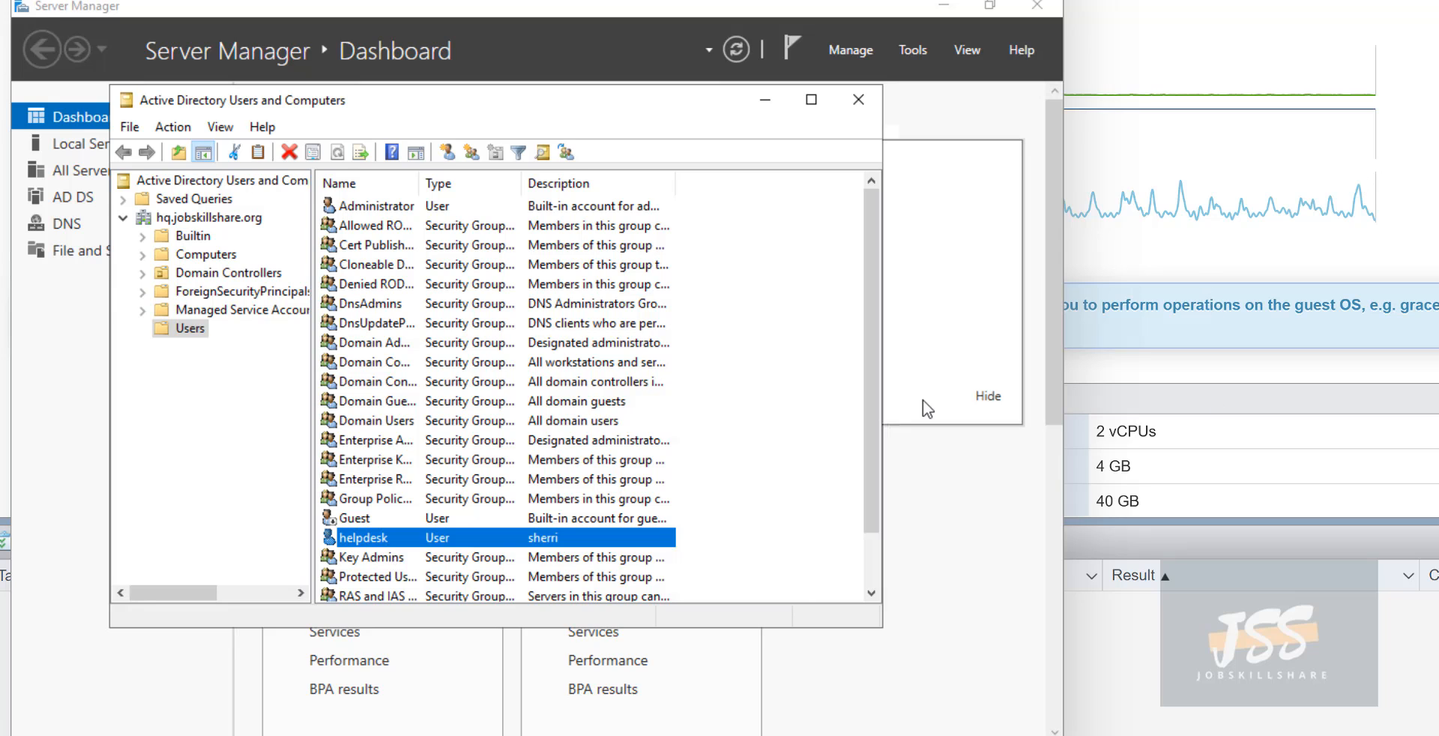
- Close Active Directory Users and Computers and start a new virtual machine named helpdesk
{"action": "left_click", "coordinate": [858, 99]}
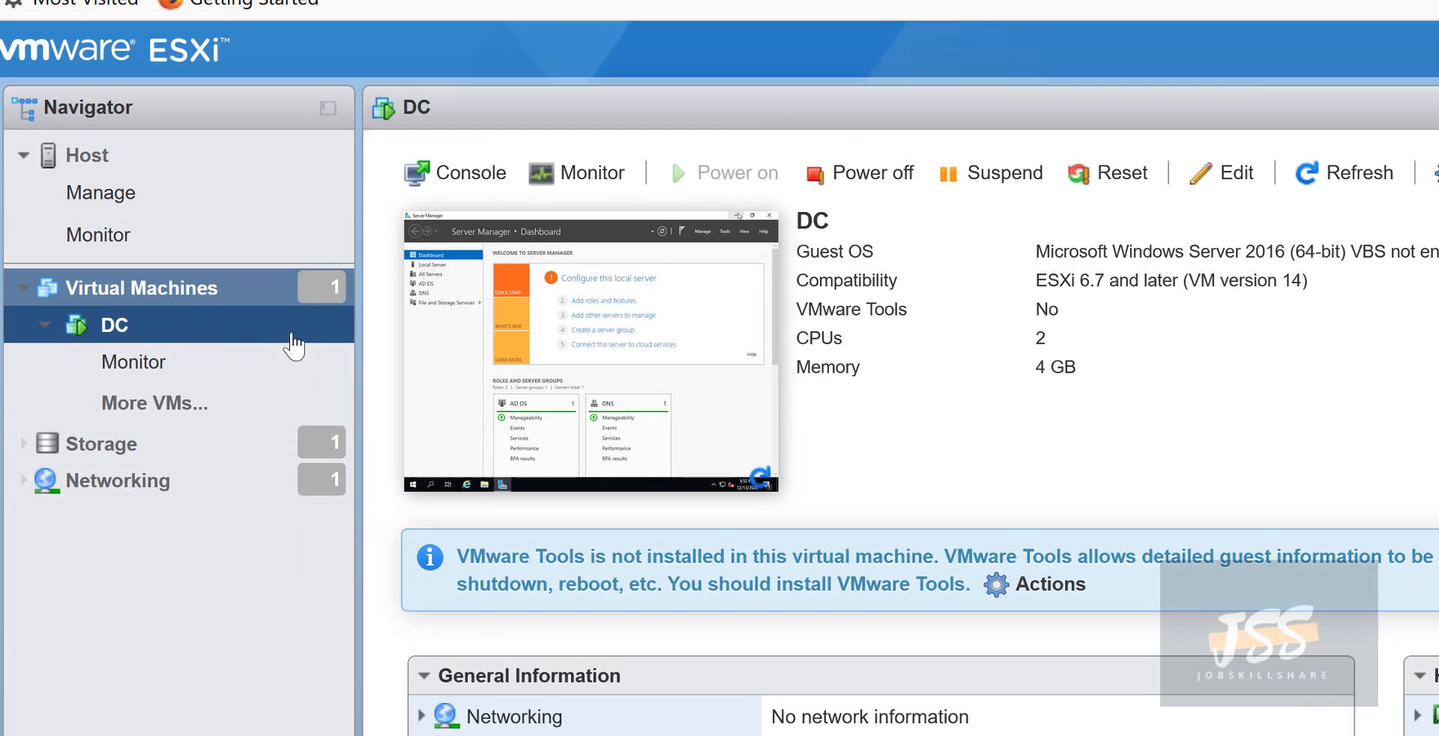
{"action": "left_click", "coordinate": [172, 273]}
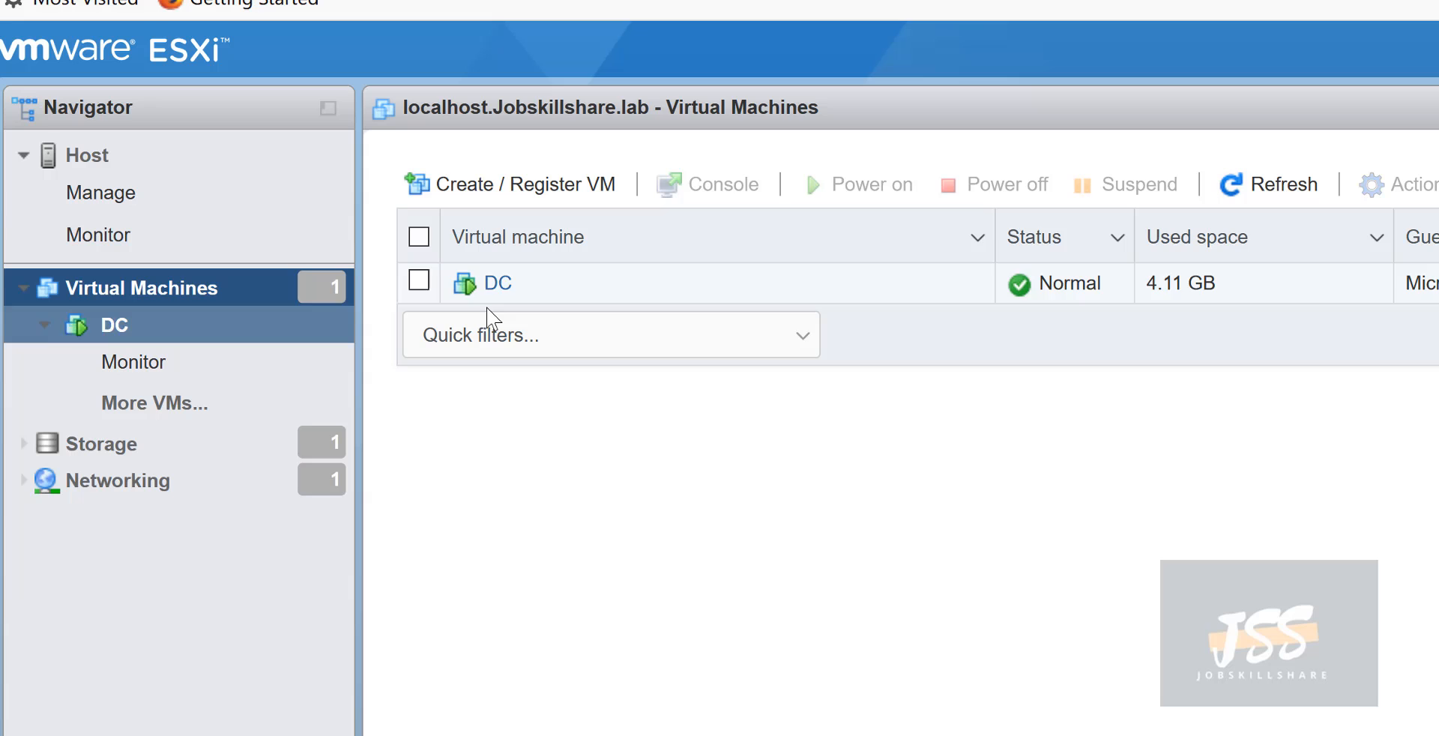
{"action": "left_click", "coordinate": [462, 199]}
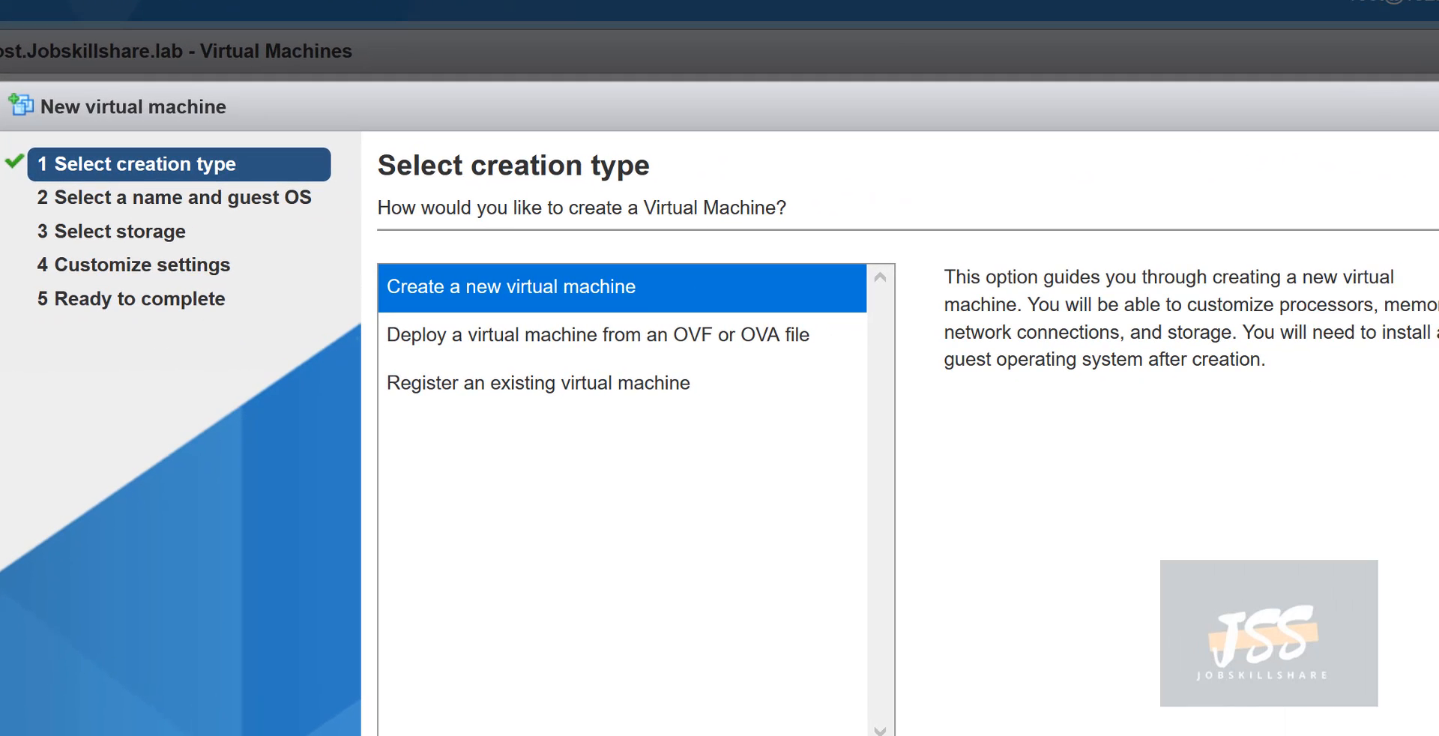
{"action": "left_click", "coordinate": [582, 333]}
{"action": "type", "text": "h"}
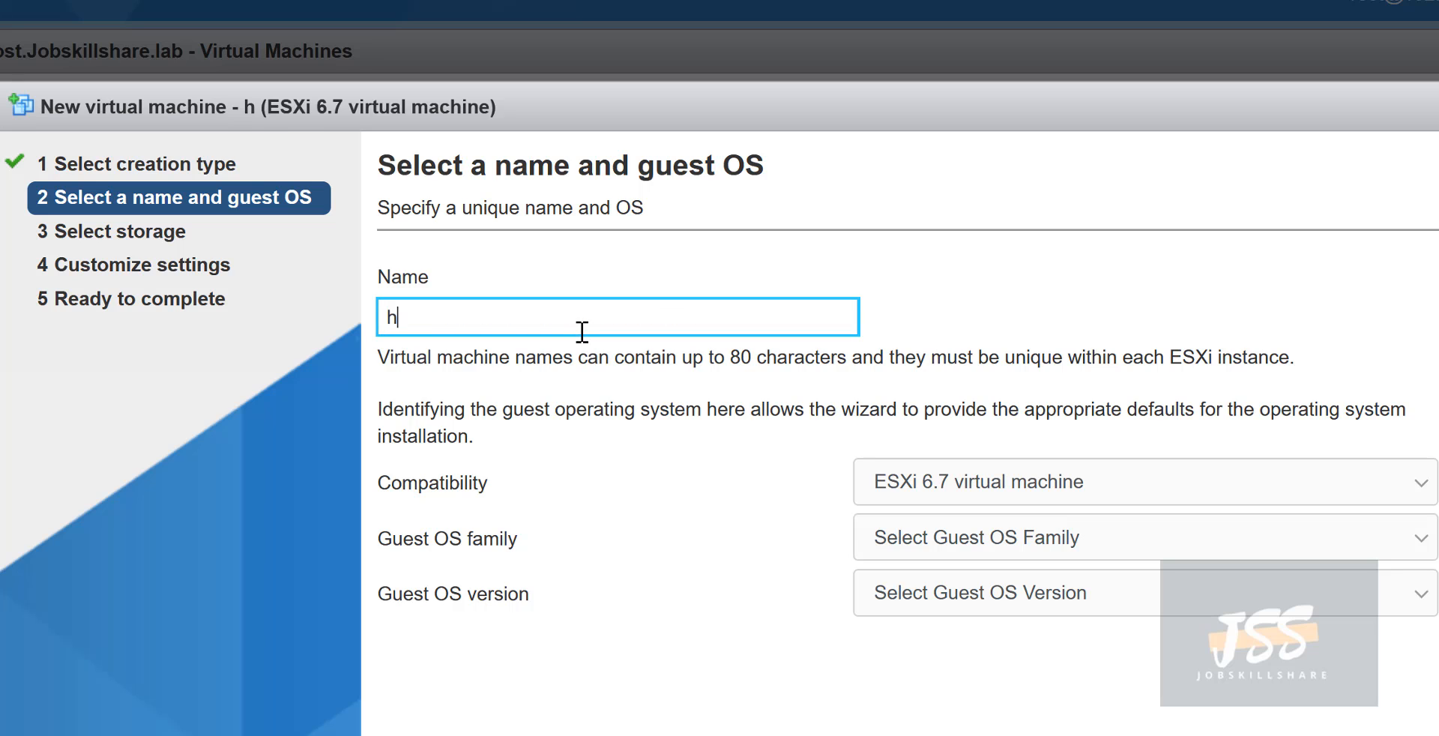
{"action": "type", "text": "elpdesk"}
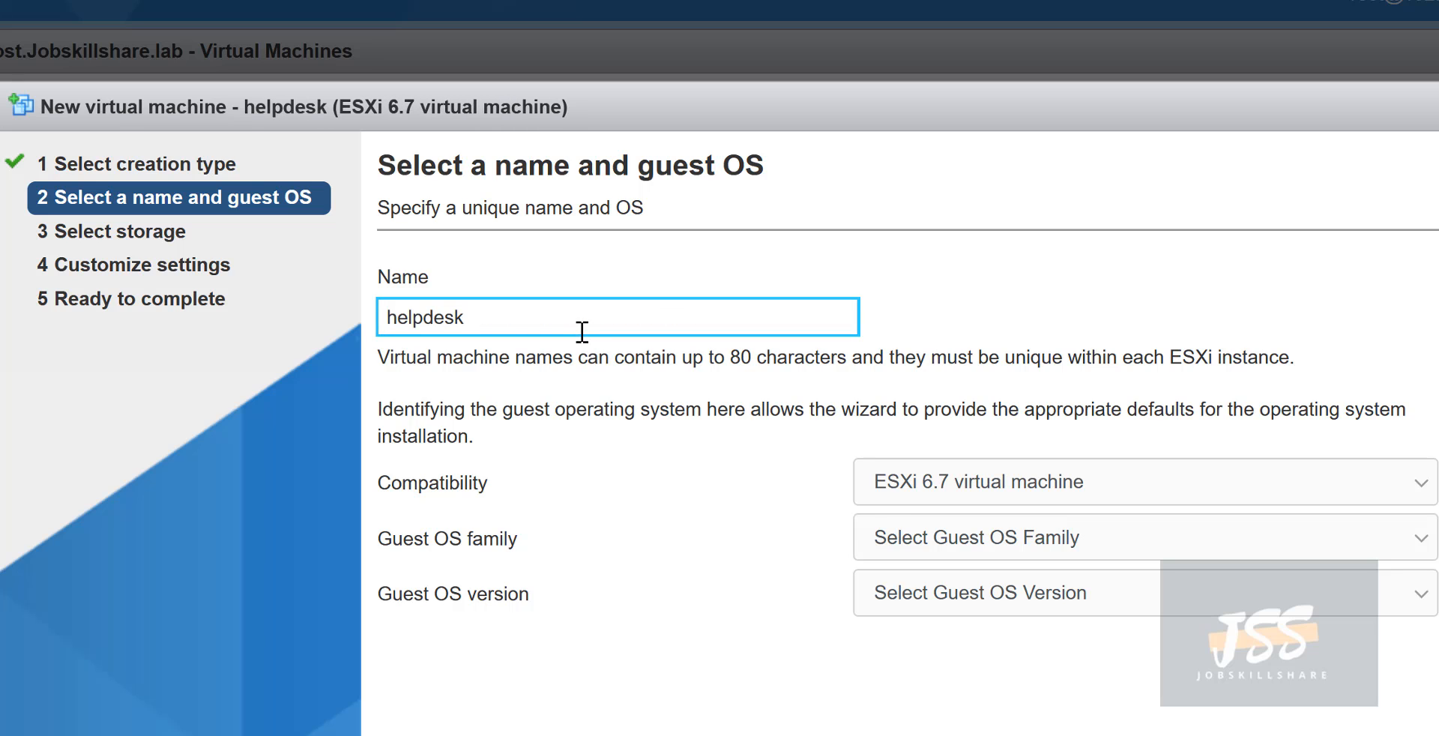
- Set the guest OS family to Windows and version to Windows 10 (64-bit)
{"action": "left_click", "coordinate": [892, 538]}
{"action": "left_click", "coordinate": [910, 712]}
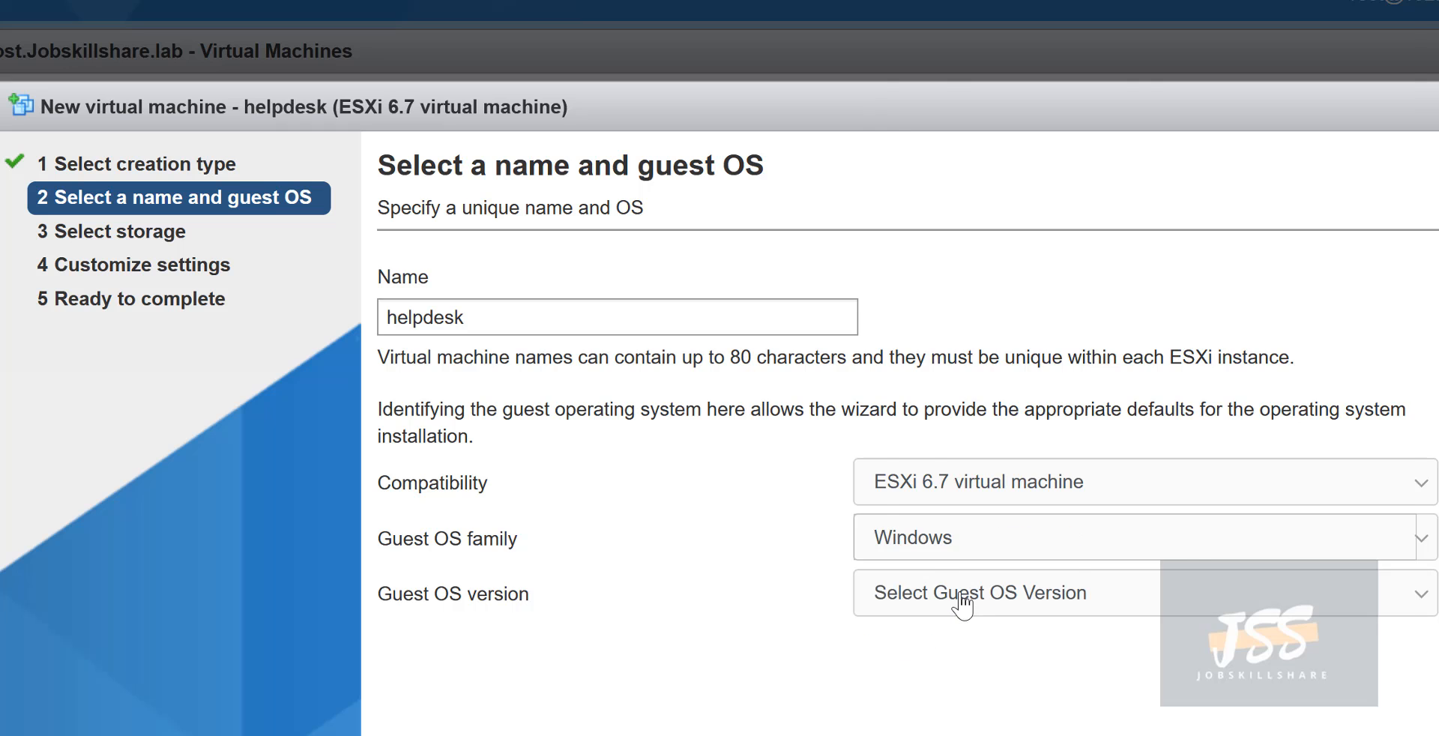
{"action": "left_click", "coordinate": [957, 600]}
{"action": "scroll", "coordinate": [952, 449], "scroll_direction": "down", "scroll_amount": 3}
{"action": "scroll", "coordinate": [950, 450], "scroll_direction": "down", "scroll_amount": 3}
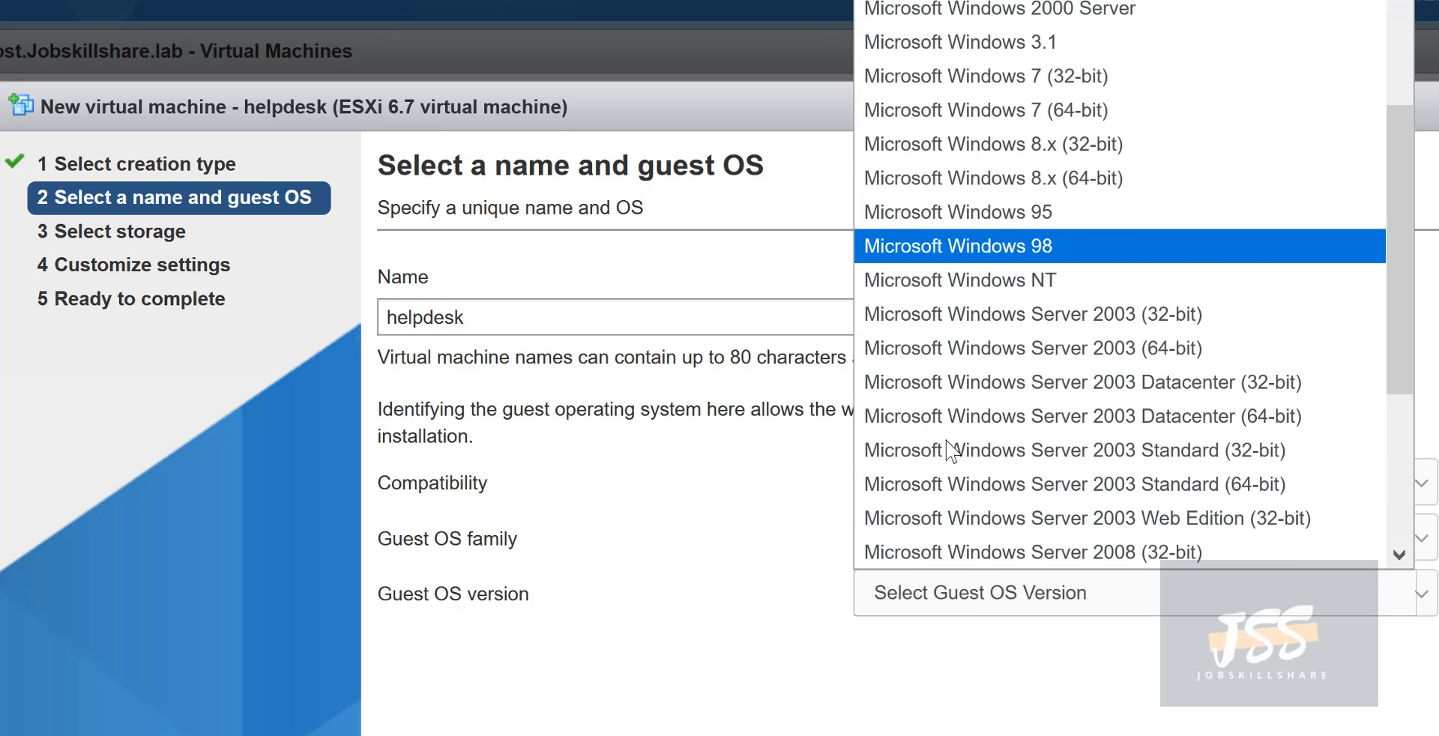
{"action": "scroll", "coordinate": [950, 449], "scroll_direction": "up", "scroll_amount": 4}
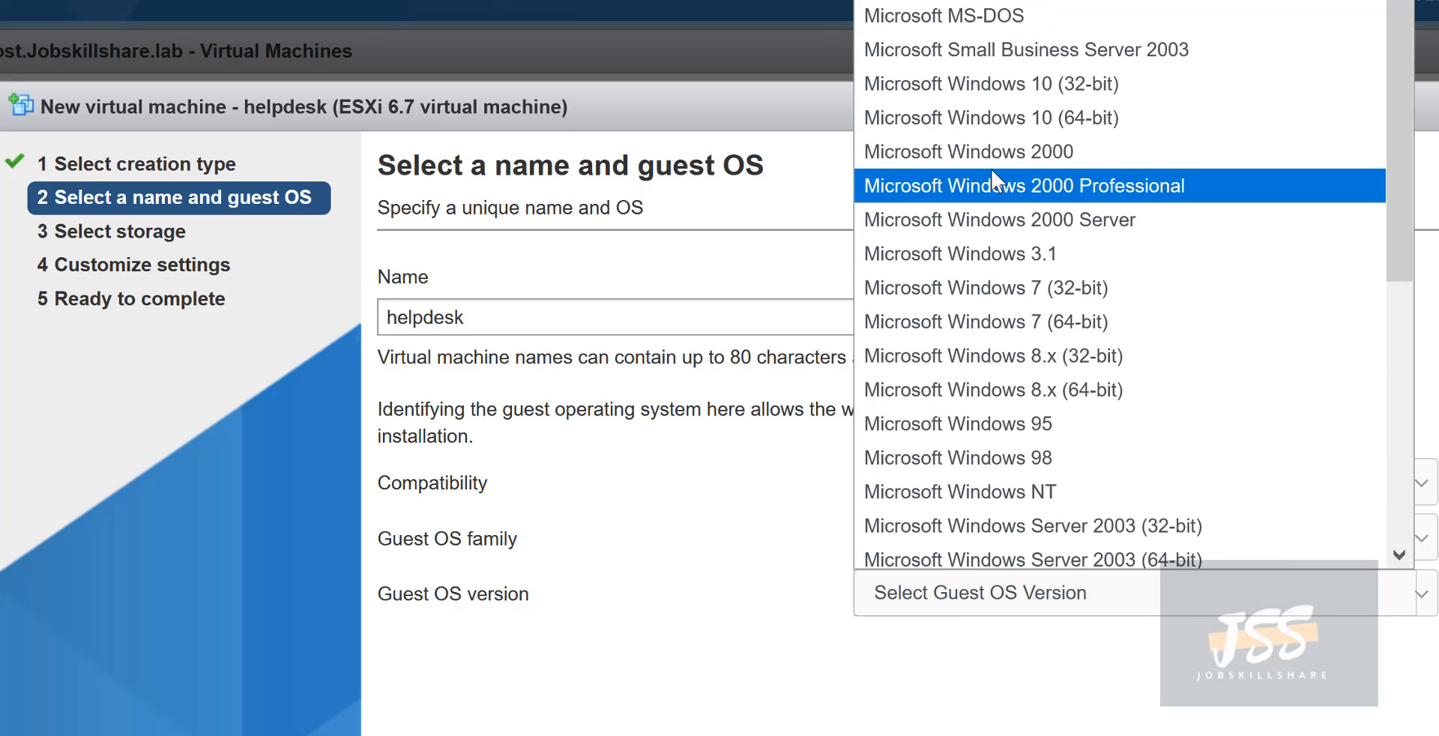
{"action": "left_click", "coordinate": [971, 120]}
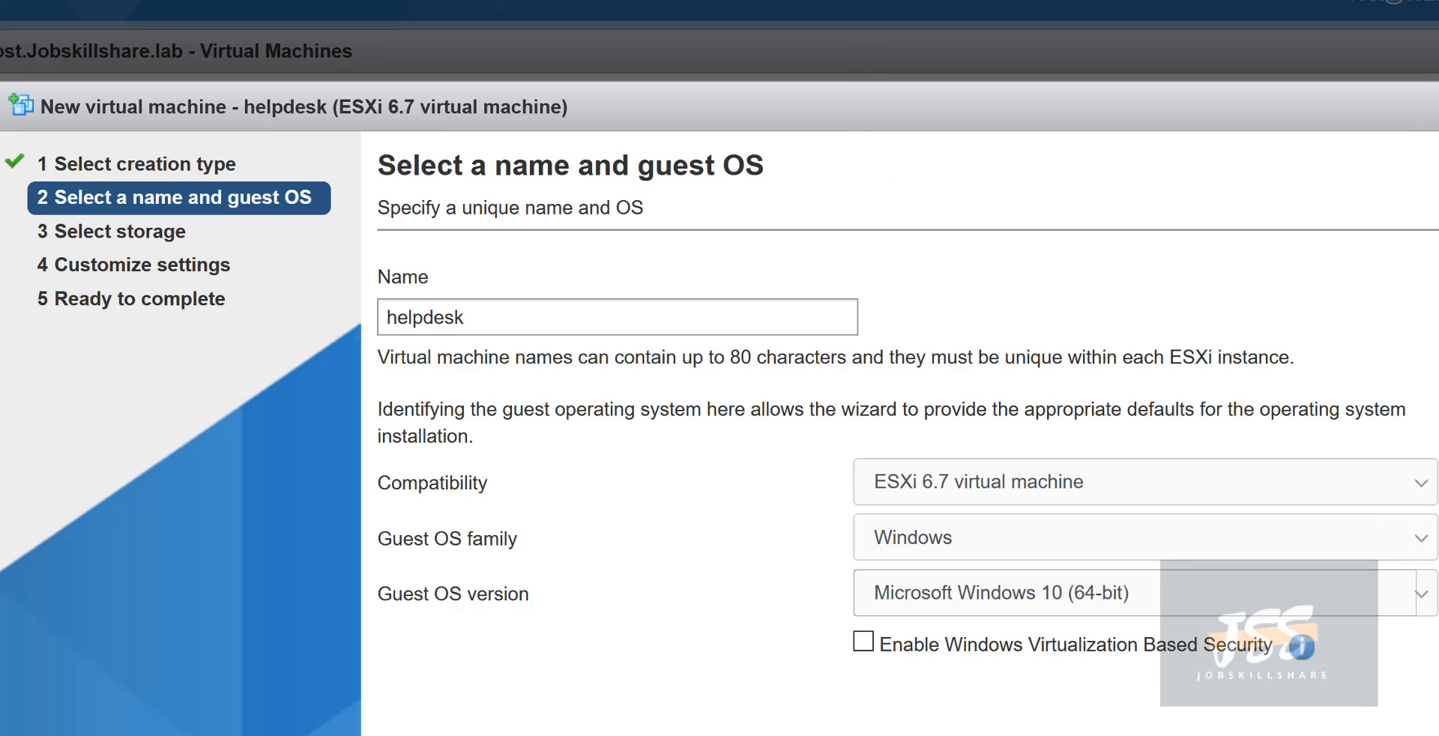
{"action": "left_click", "coordinate": [1169, 733]}
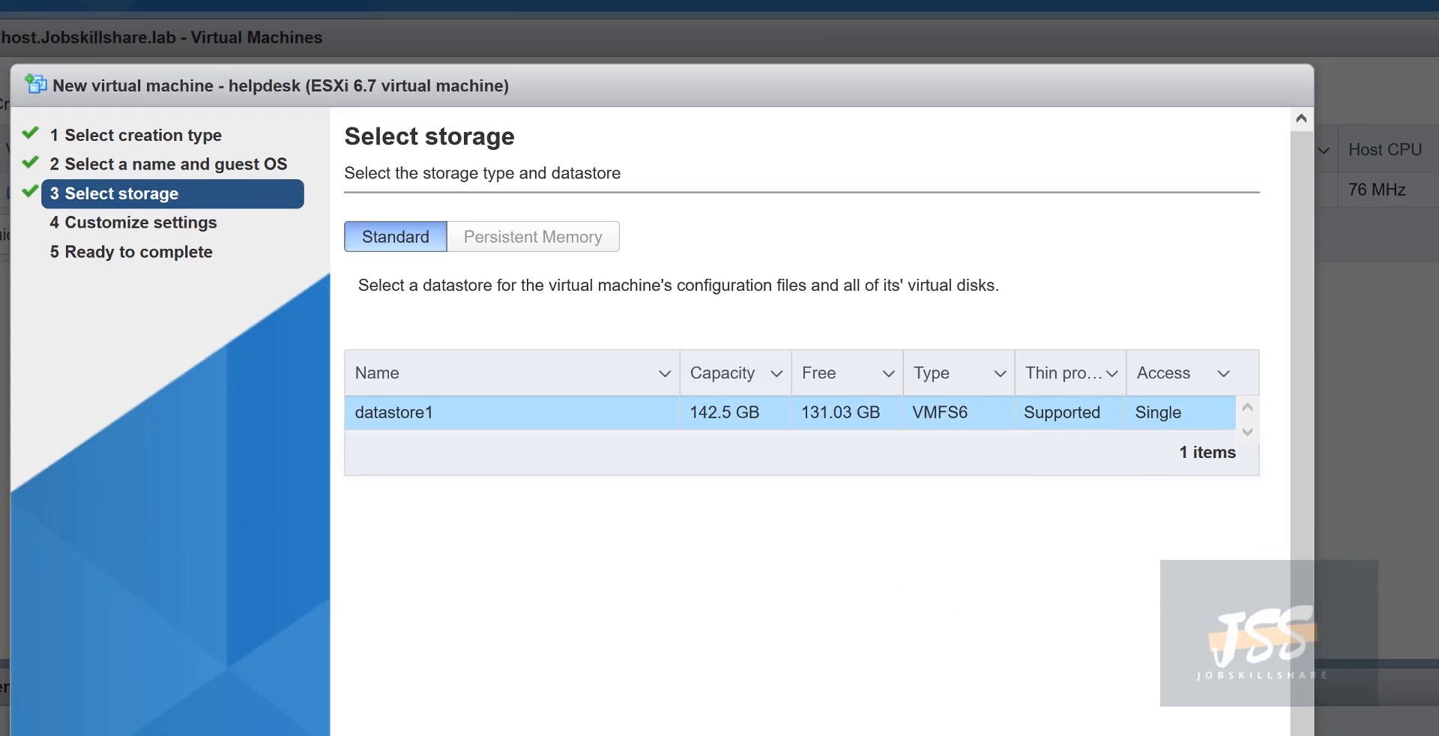
- Set memory to 8096 MB and make Hard disk 1 thin provisioned
{"action": "left_click", "coordinate": [1167, 733]}
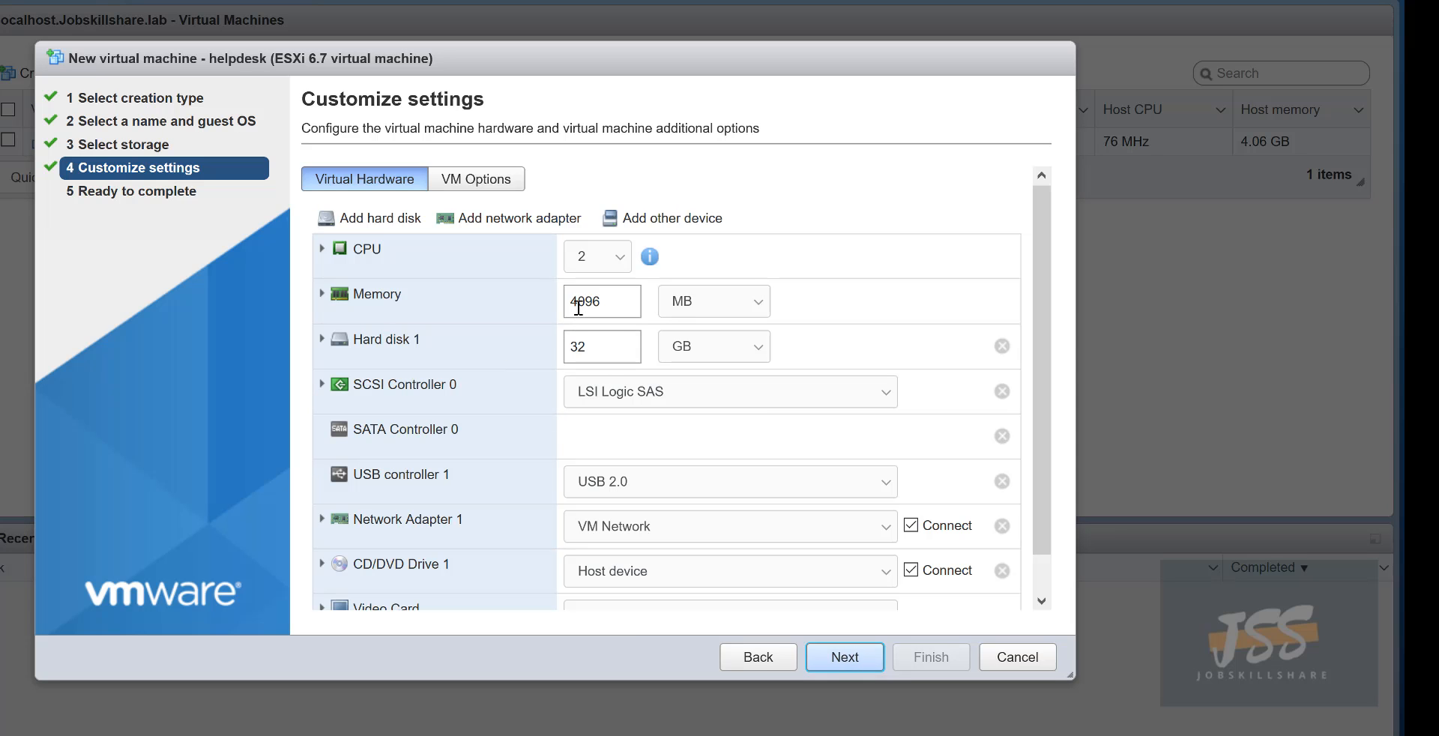
{"action": "left_click_drag", "start_coordinate": [574, 308], "coordinate": [571, 309]}
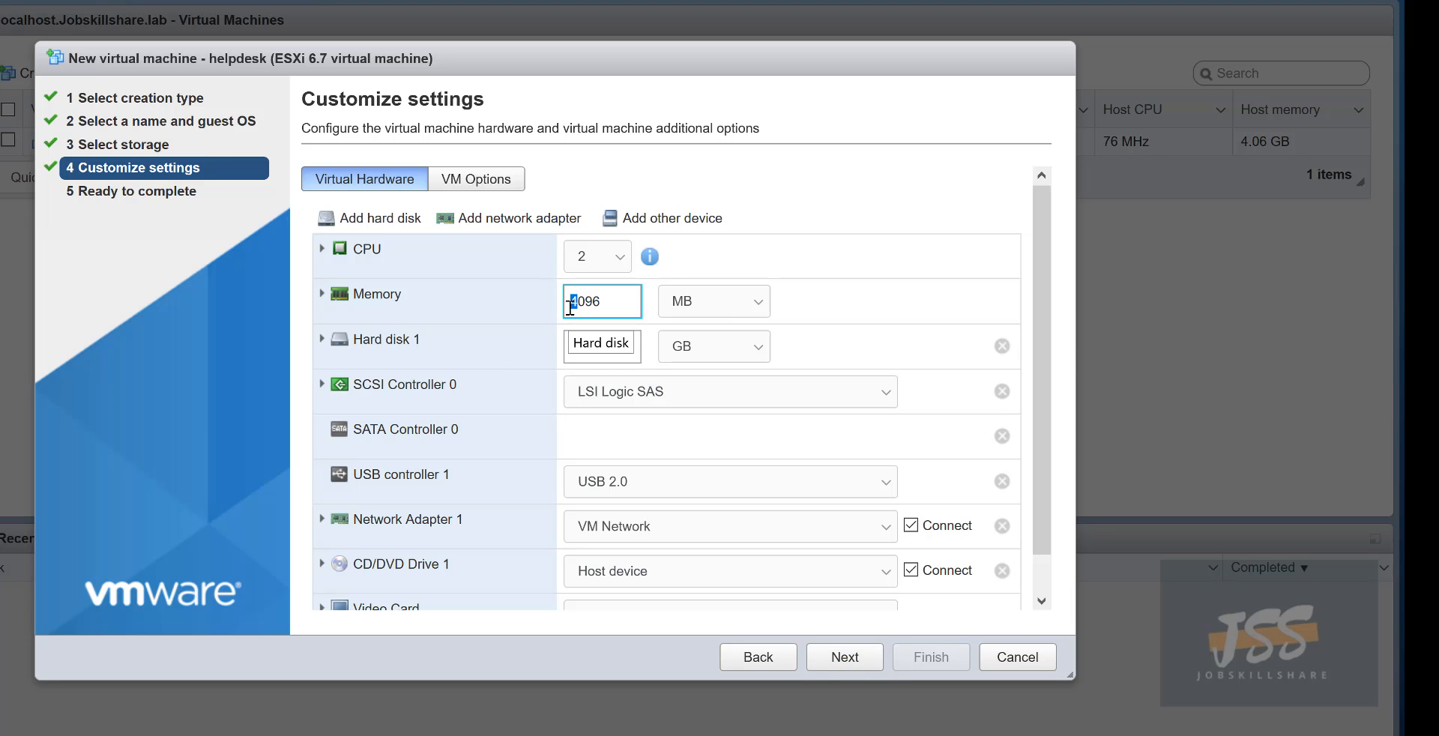
{"action": "type", "text": "8"}
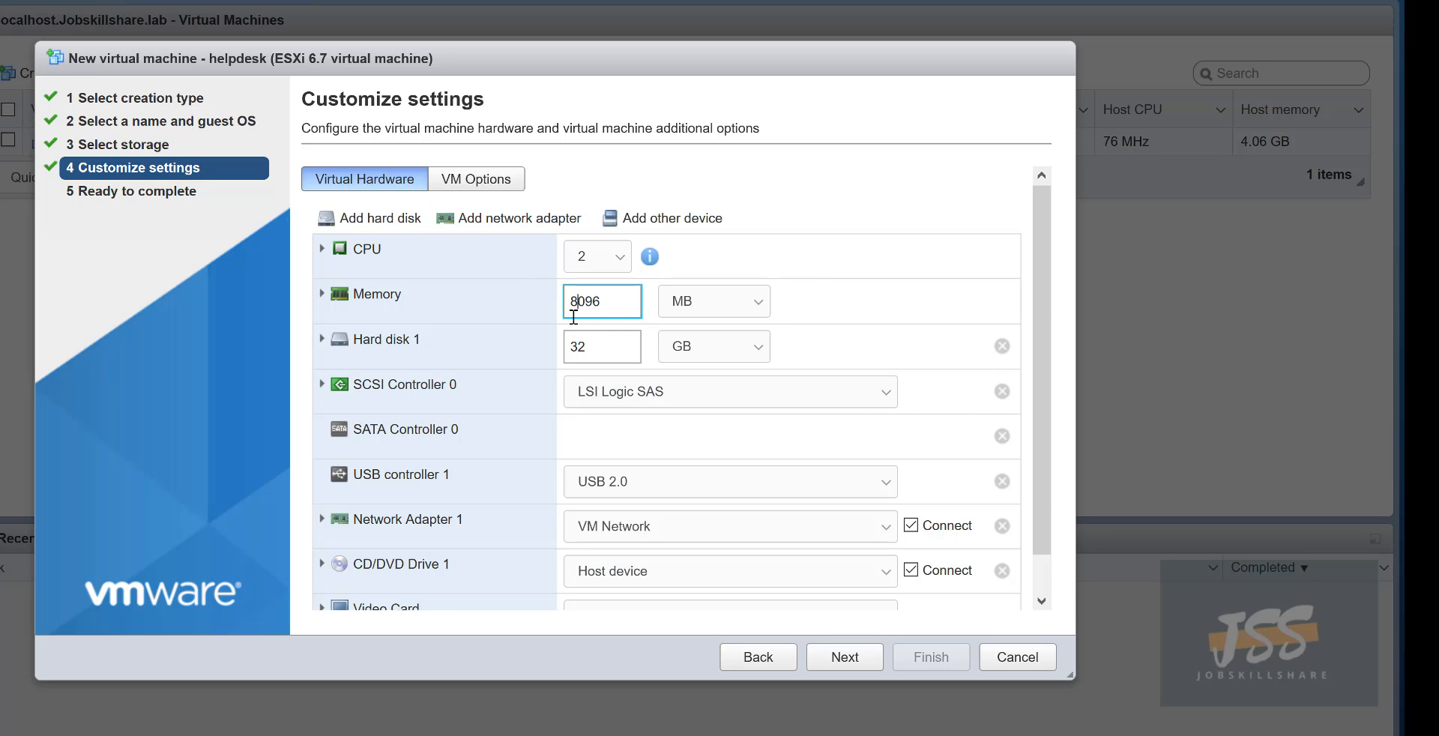
{"action": "left_click", "coordinate": [323, 338]}
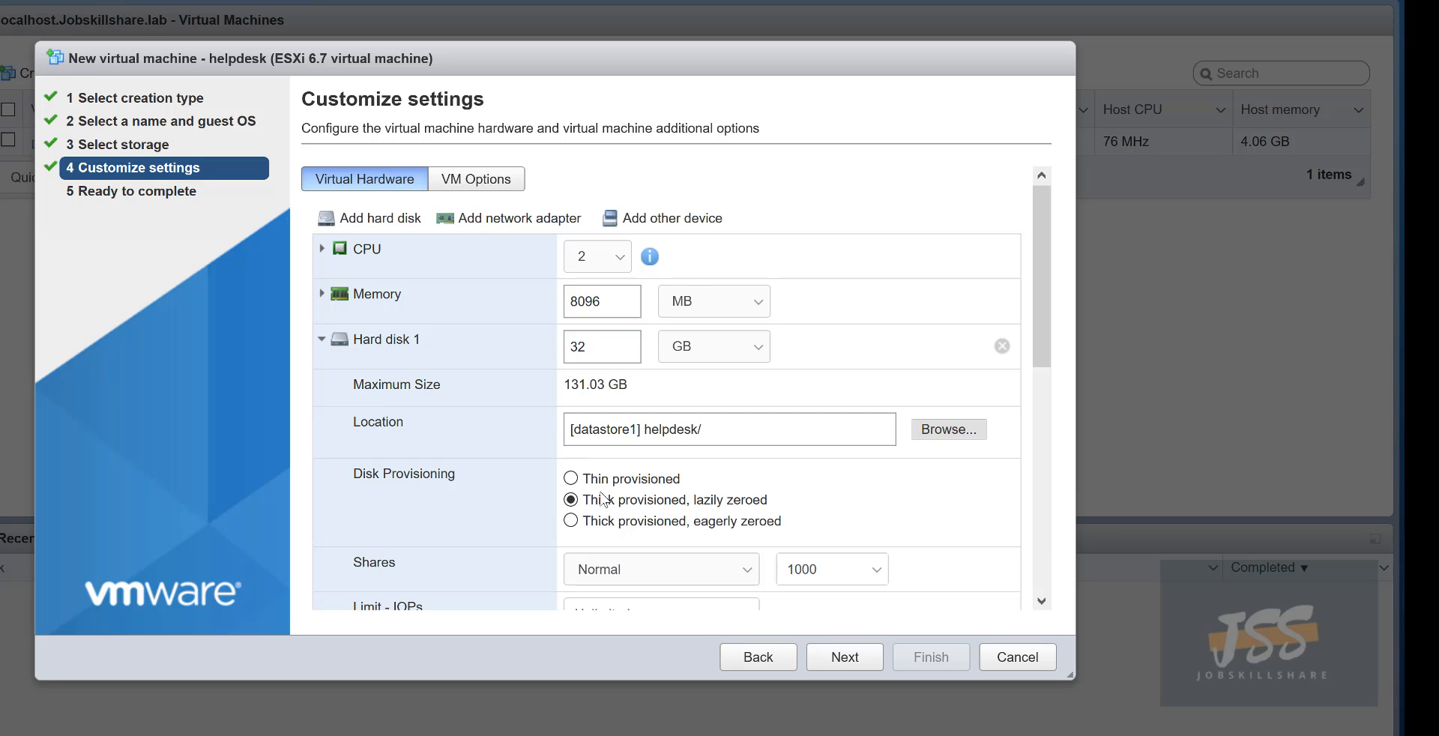
{"action": "left_click", "coordinate": [570, 479]}
{"action": "left_click", "coordinate": [323, 338]}
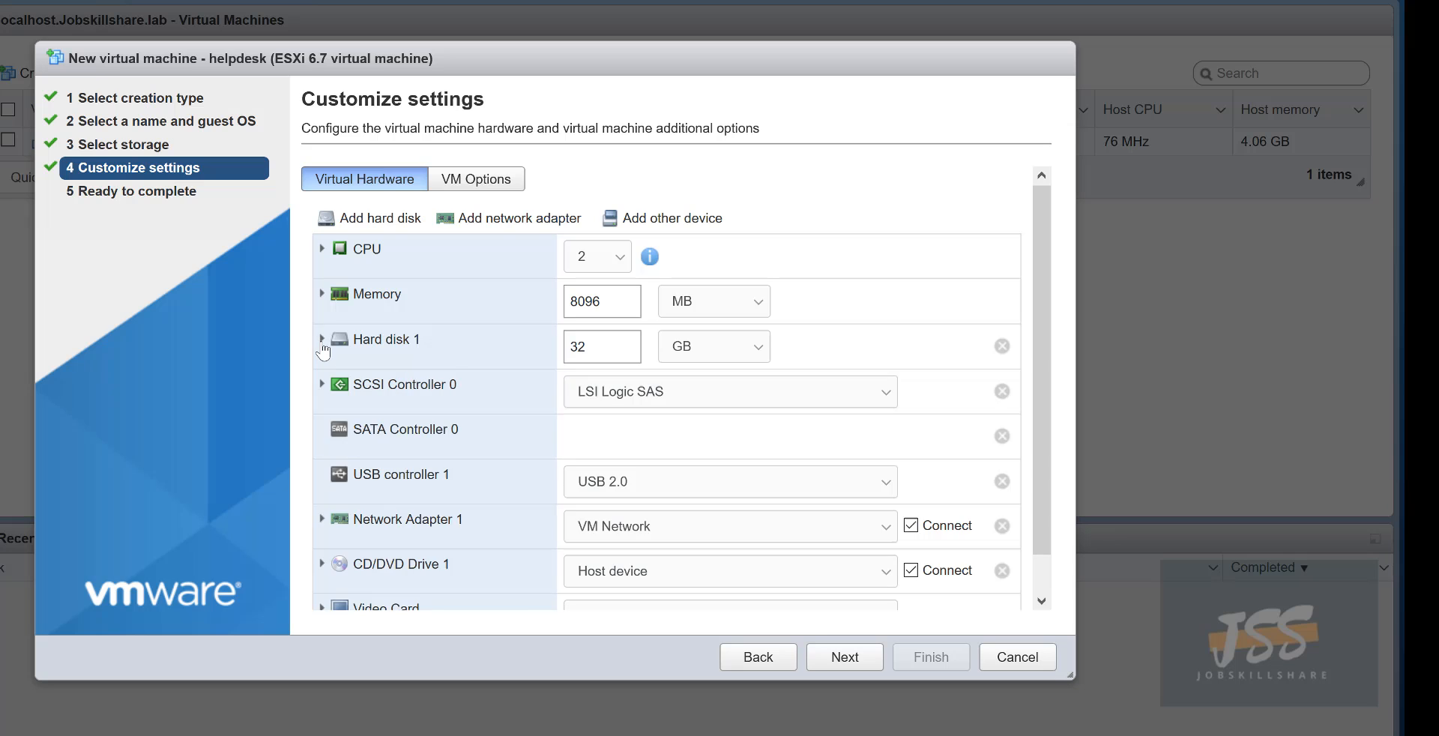
{"action": "left_click", "coordinate": [322, 341]}
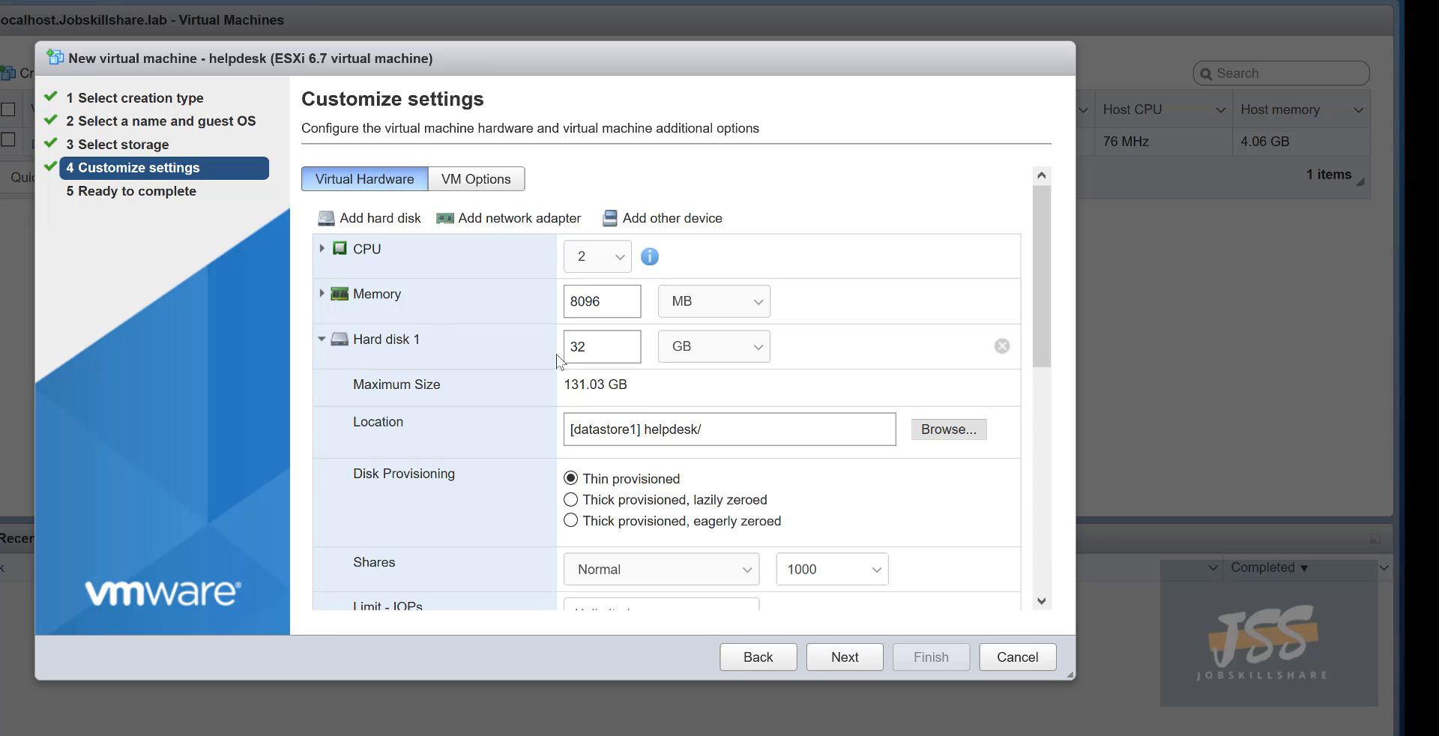
{"action": "left_click", "coordinate": [322, 339]}
- Back the CD/DVD drive with the Windows 10 installation ISO from the datastore
{"action": "scroll", "coordinate": [324, 356], "scroll_direction": "down", "scroll_amount": 1}
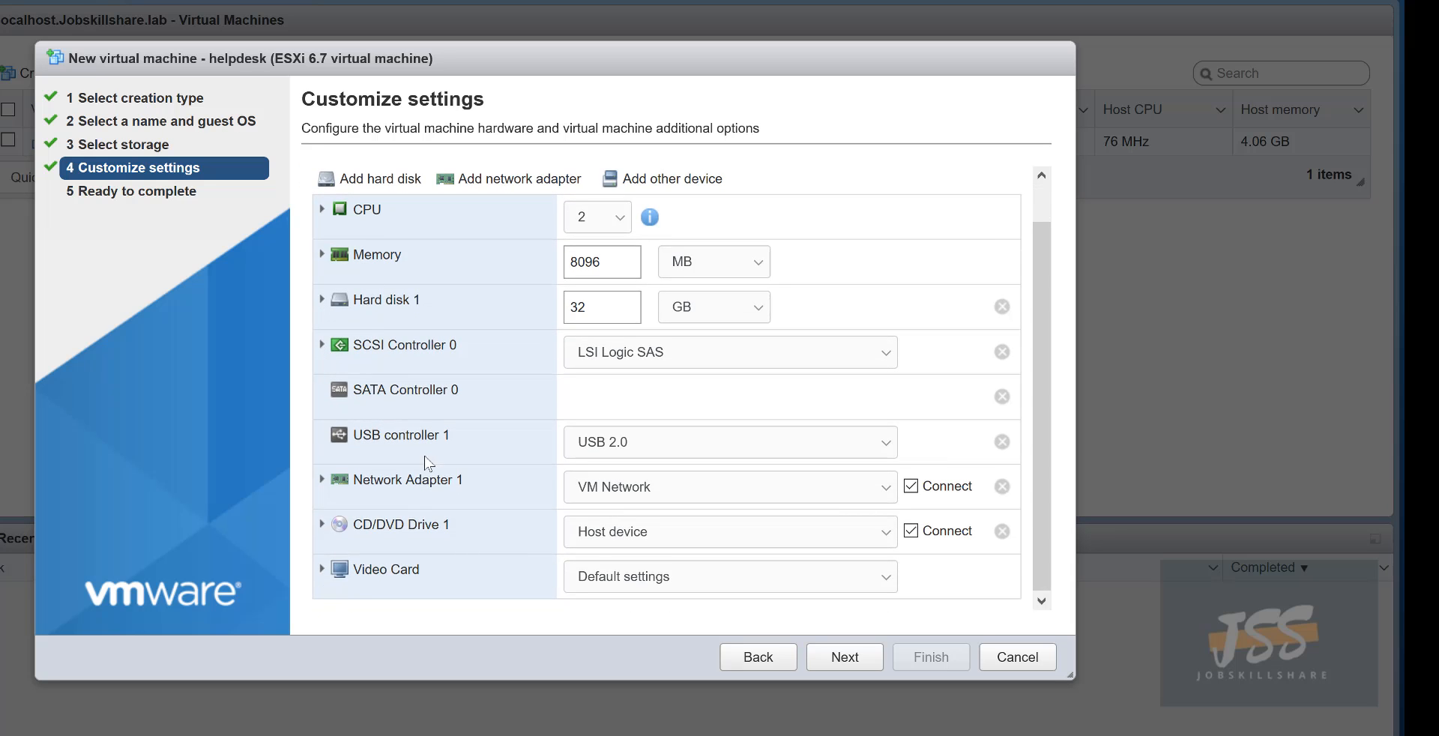
{"action": "left_click", "coordinate": [594, 534]}
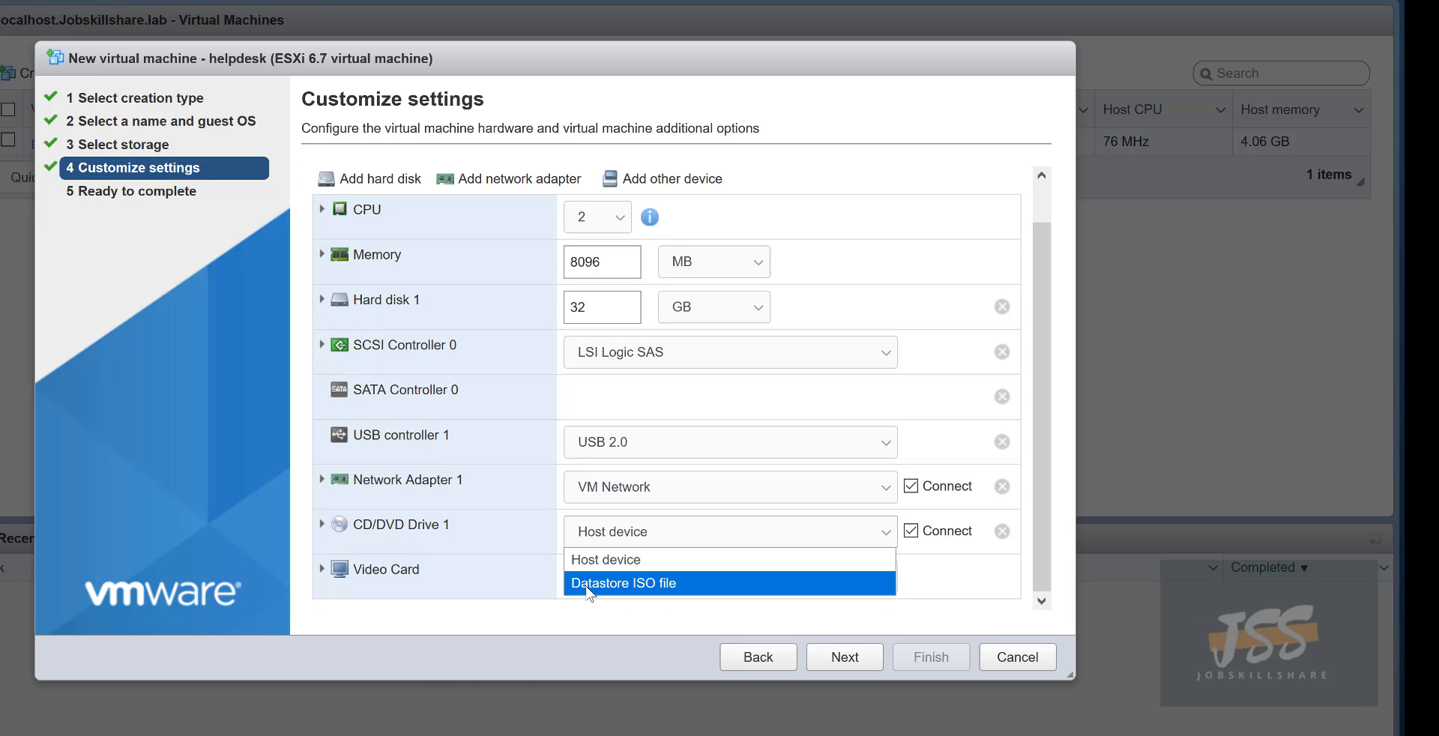
{"action": "left_click", "coordinate": [590, 583]}
{"action": "left_click", "coordinate": [404, 251]}
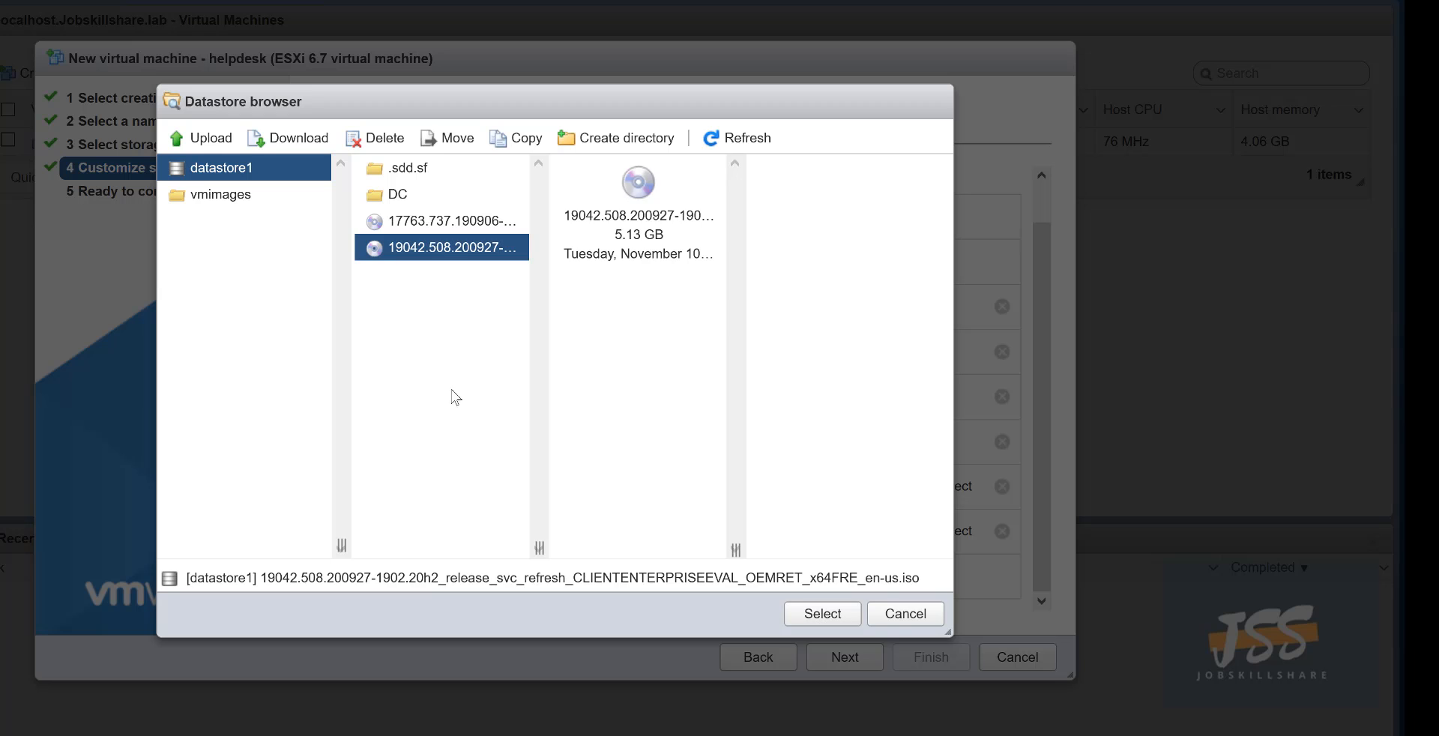
{"action": "left_click_drag", "start_coordinate": [569, 578], "coordinate": [636, 578]}
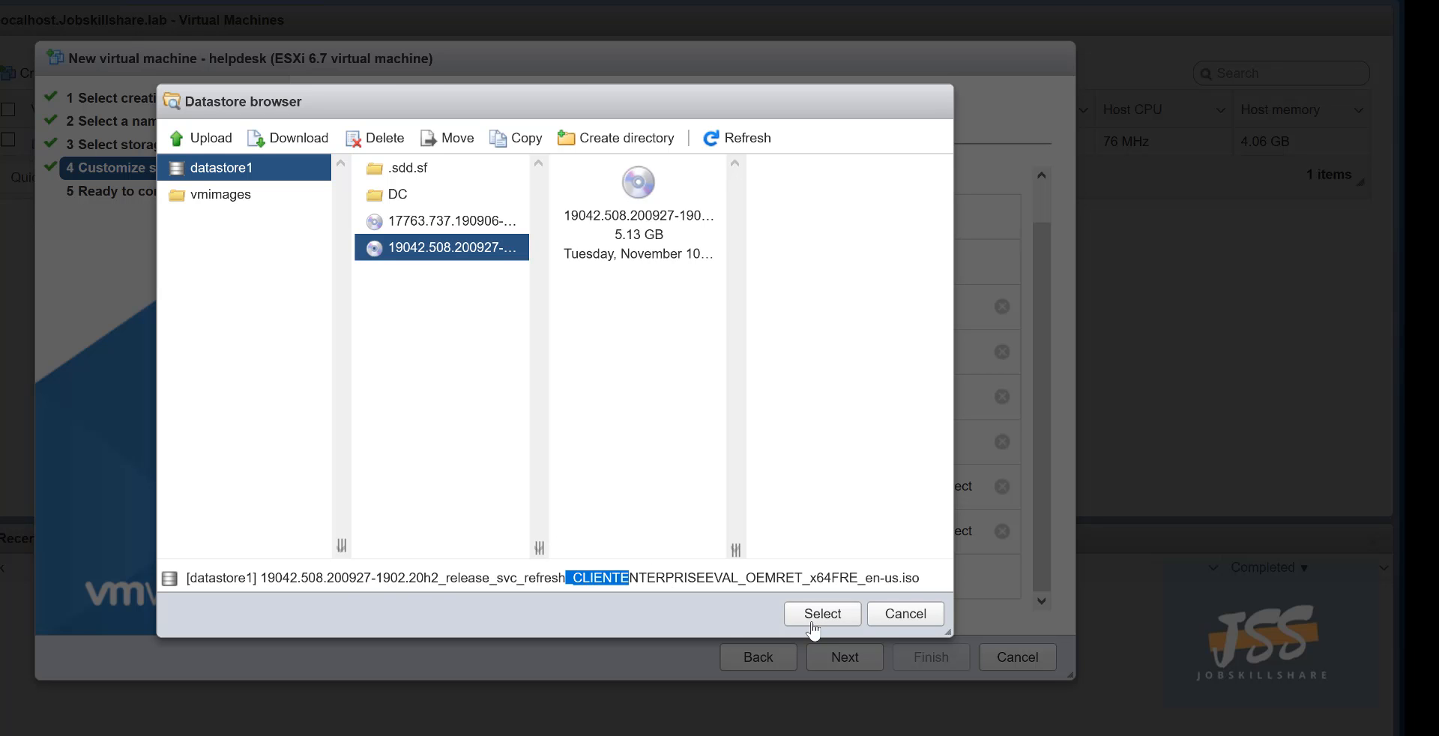
{"action": "left_click", "coordinate": [822, 614]}
- Finish creating the helpdesk VM and open its details page
{"action": "left_click", "coordinate": [845, 657]}
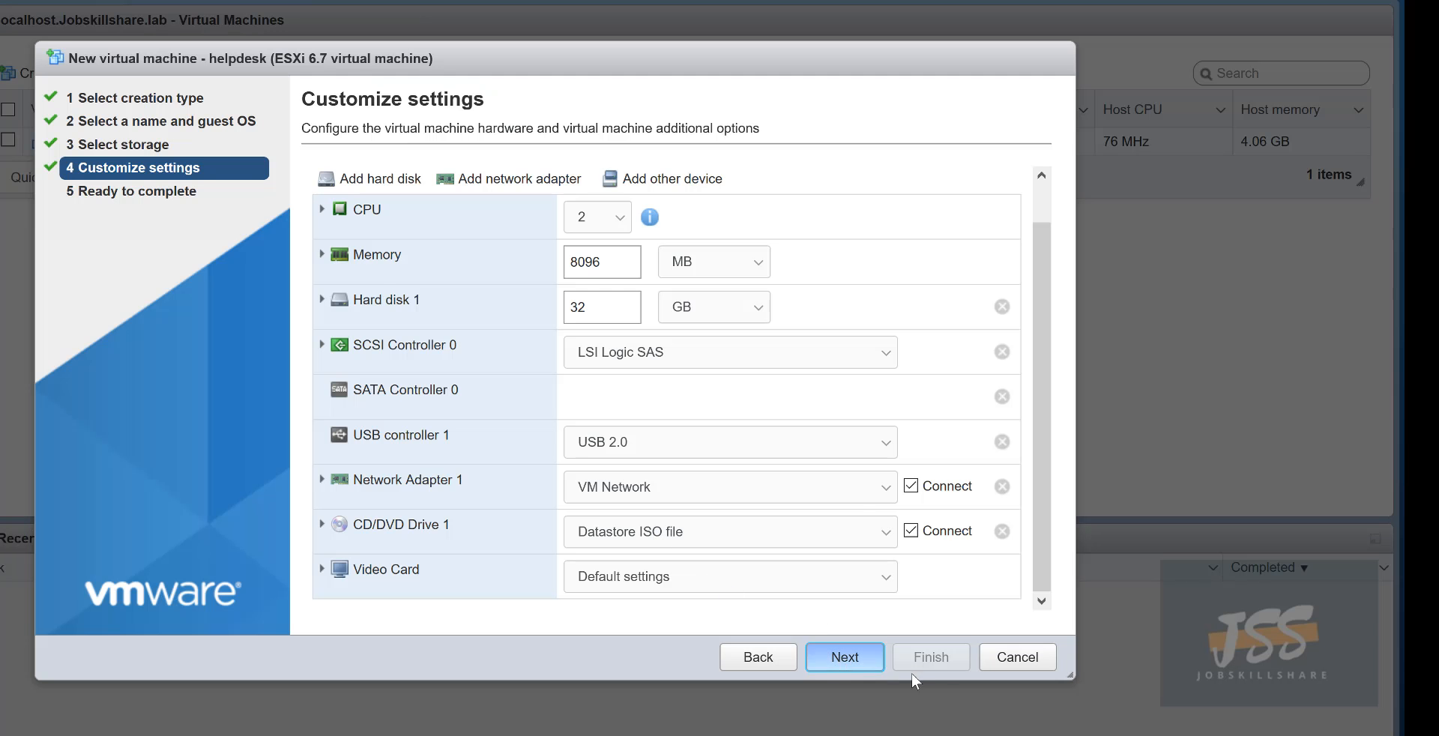
{"action": "left_click", "coordinate": [931, 657]}
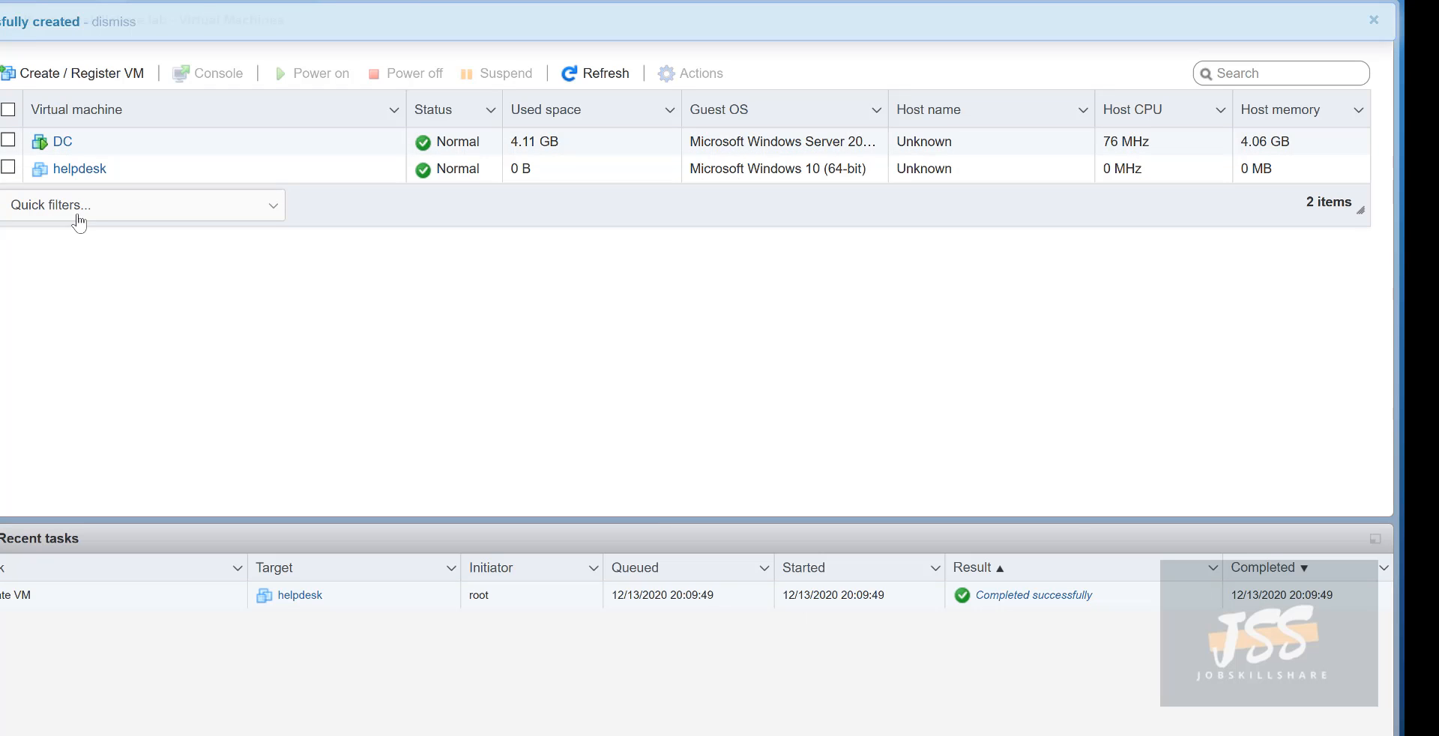
{"action": "left_click", "coordinate": [8, 167]}
{"action": "left_click", "coordinate": [87, 178]}
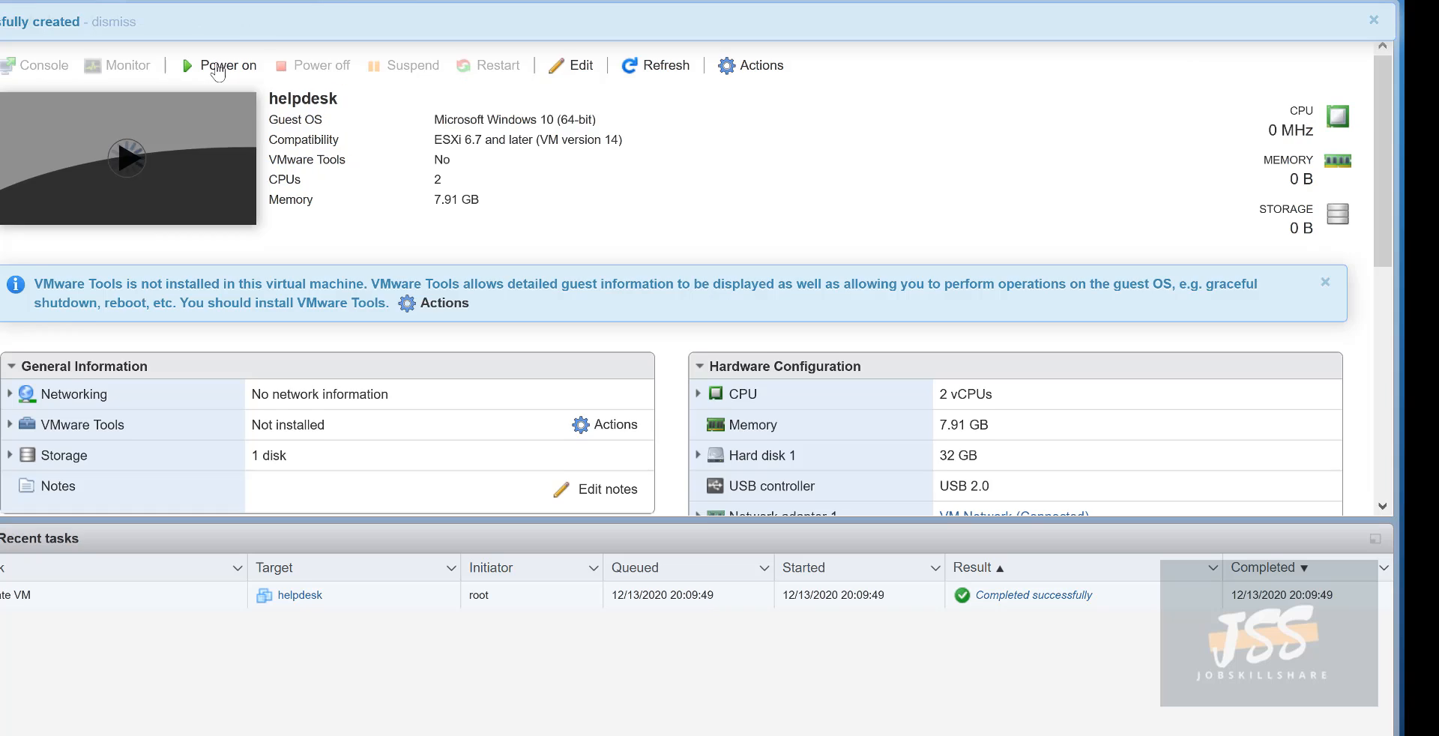
- Power on helpdesk, open its browser console and boot from the Windows 10 DVD
{"action": "left_click", "coordinate": [217, 65]}
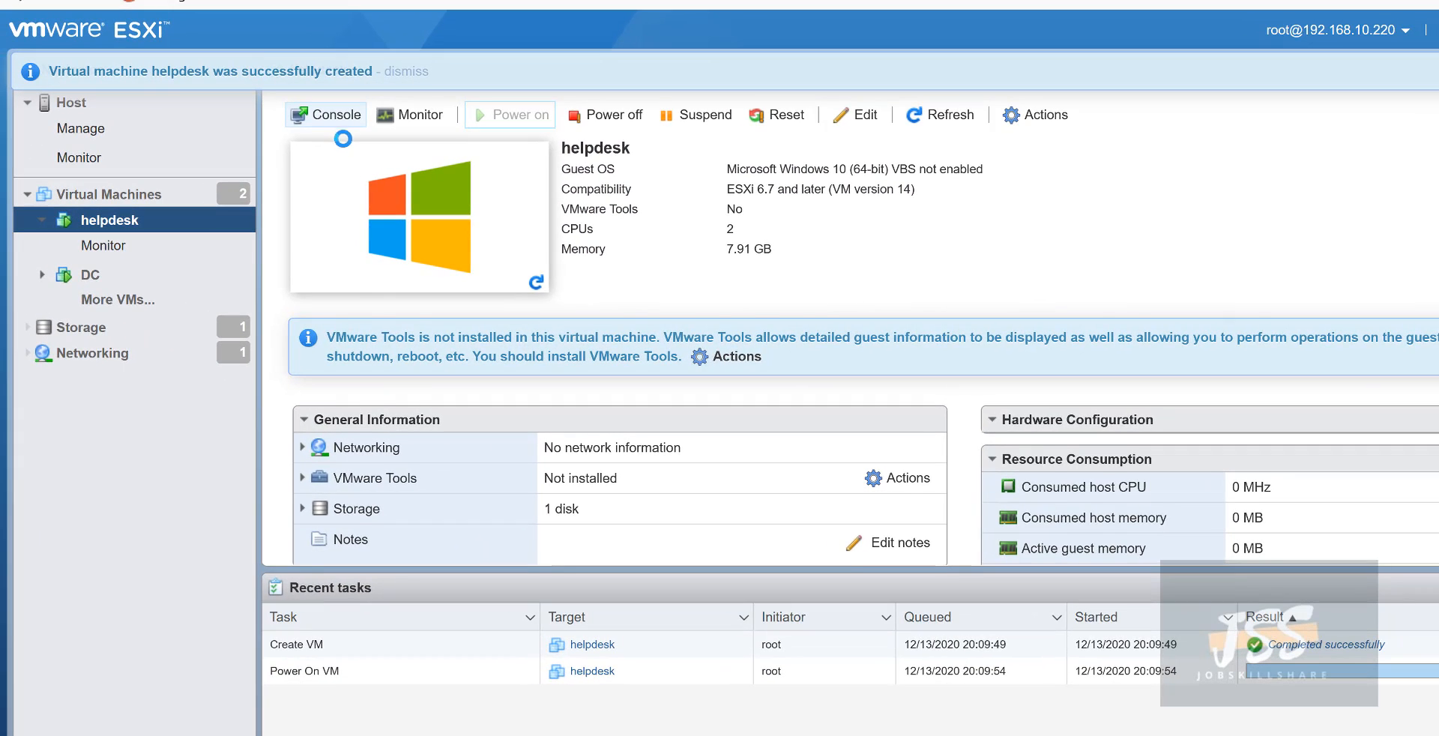
{"action": "left_click", "coordinate": [326, 114]}
{"action": "left_click", "coordinate": [352, 142]}
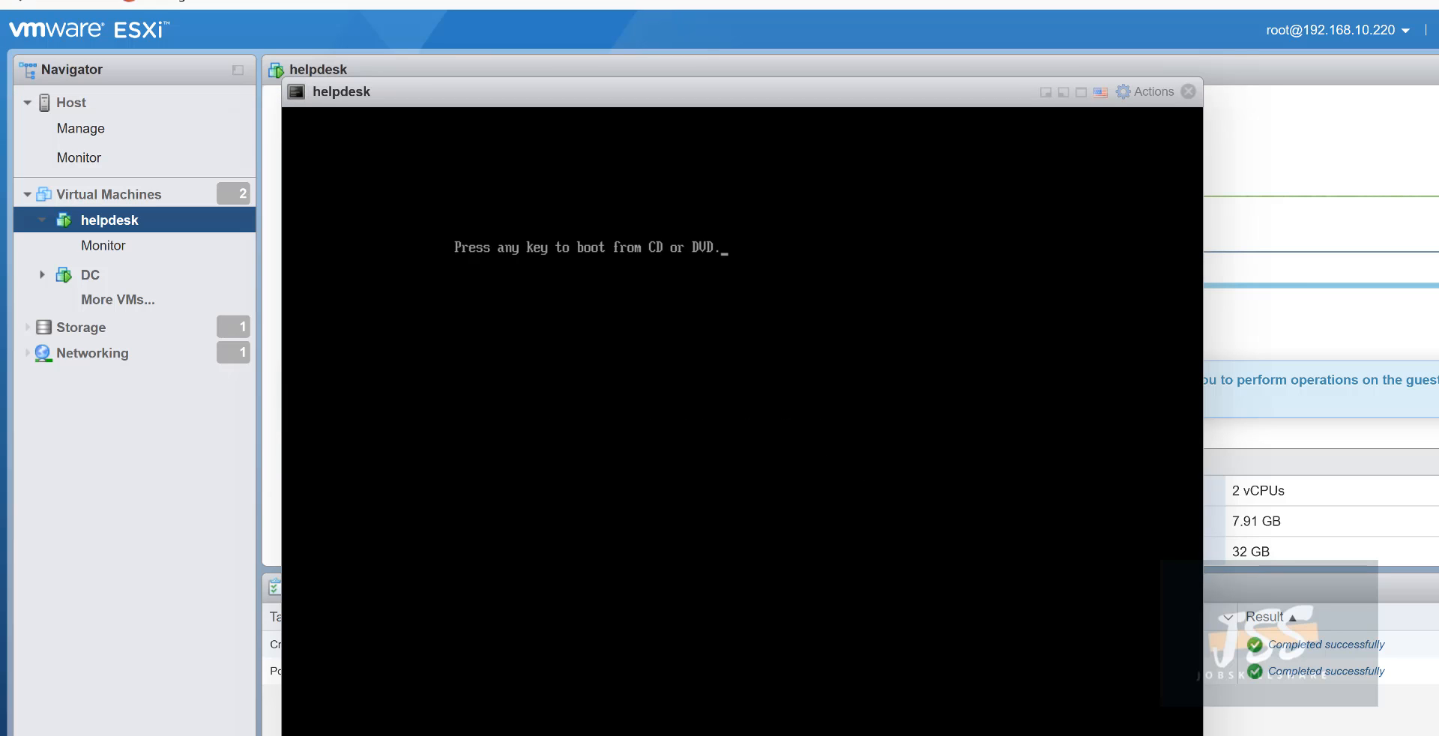
{"action": "key", "text": "Return"}
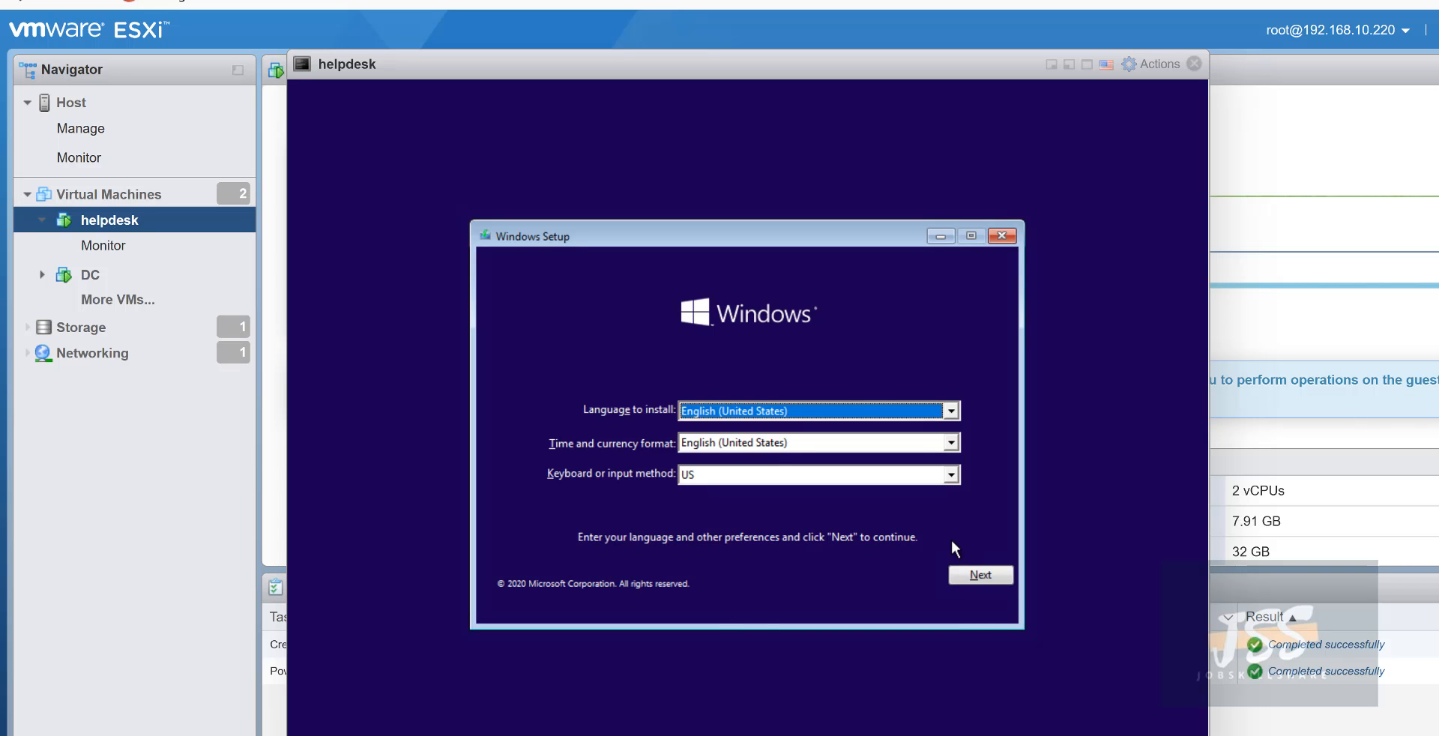
- Accept the license terms and run a Custom install onto the 32 GB unallocated Drive 0
{"action": "left_click", "coordinate": [966, 579]}
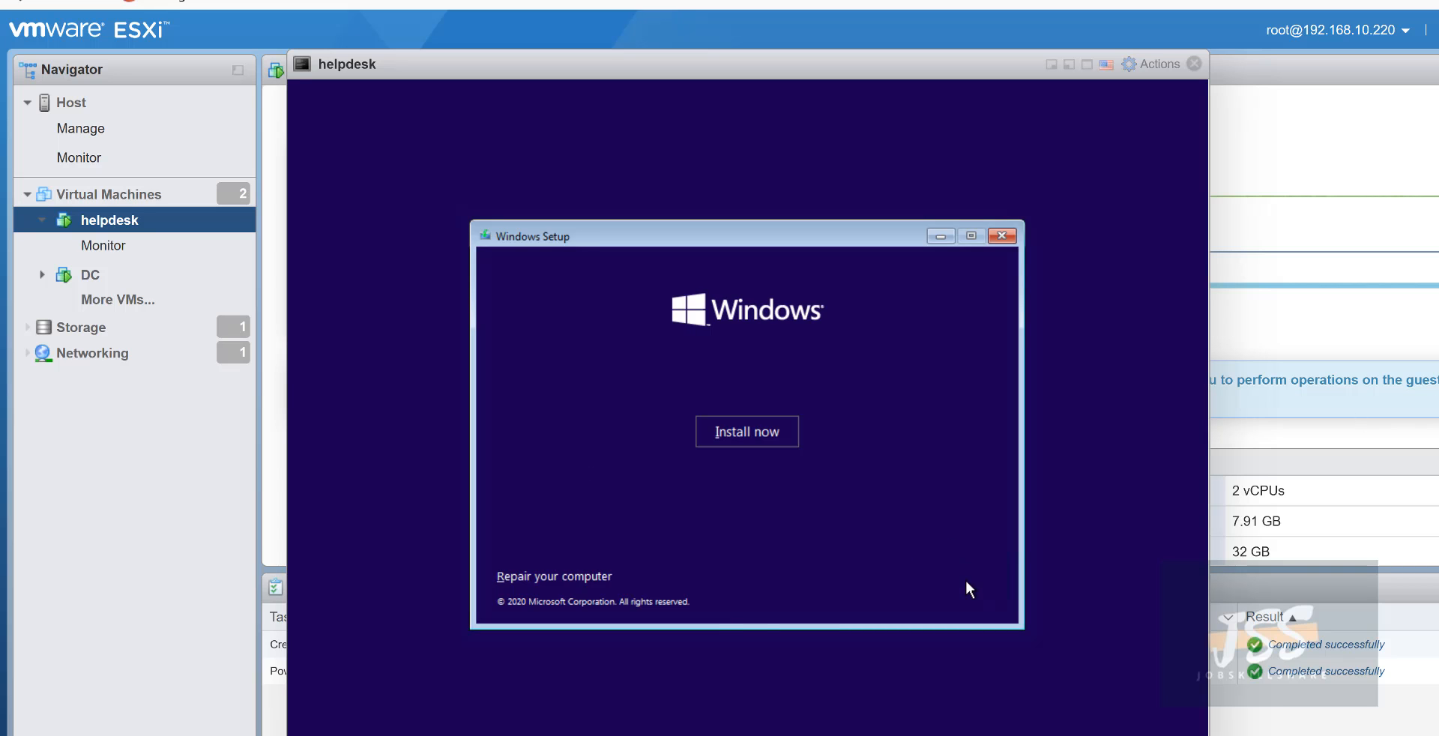
{"action": "left_click", "coordinate": [770, 438]}
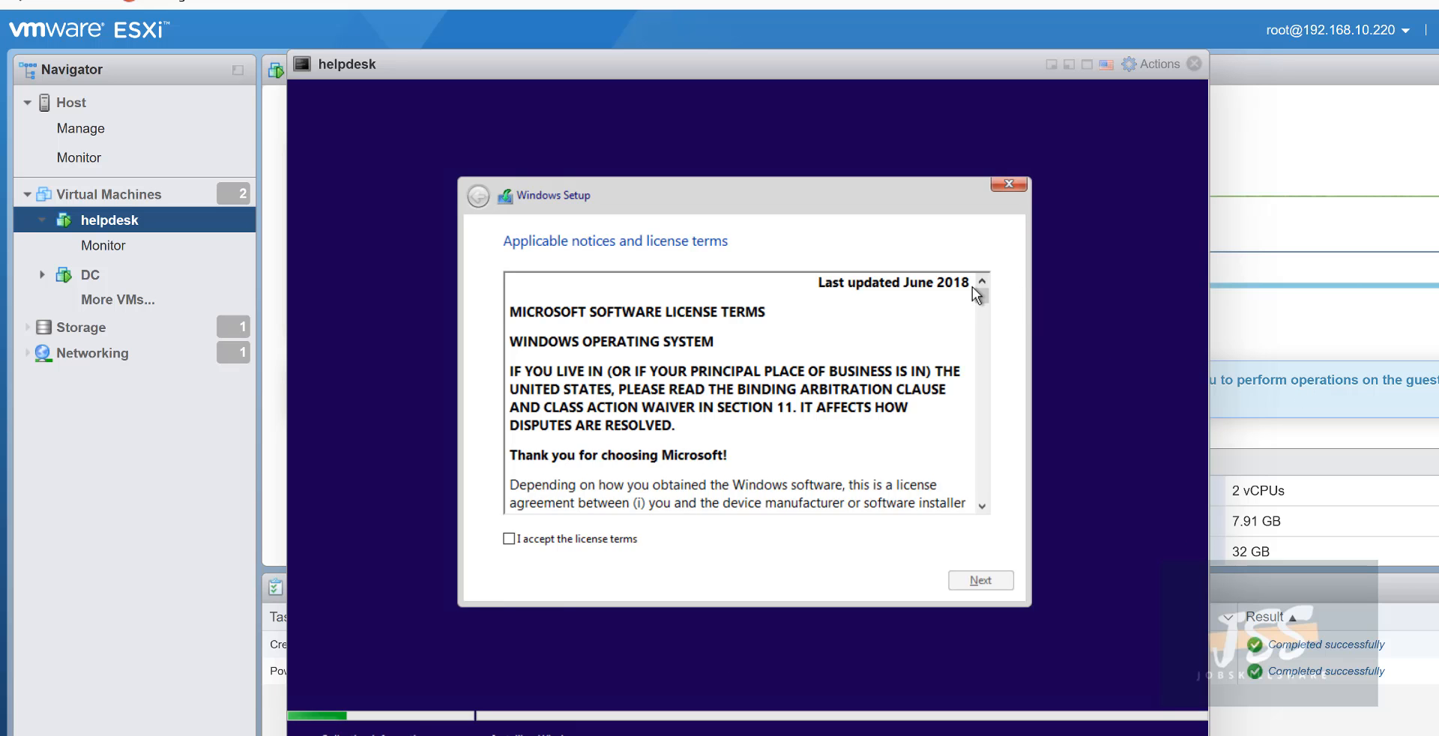
{"action": "left_click_drag", "start_coordinate": [978, 295], "coordinate": [979, 516]}
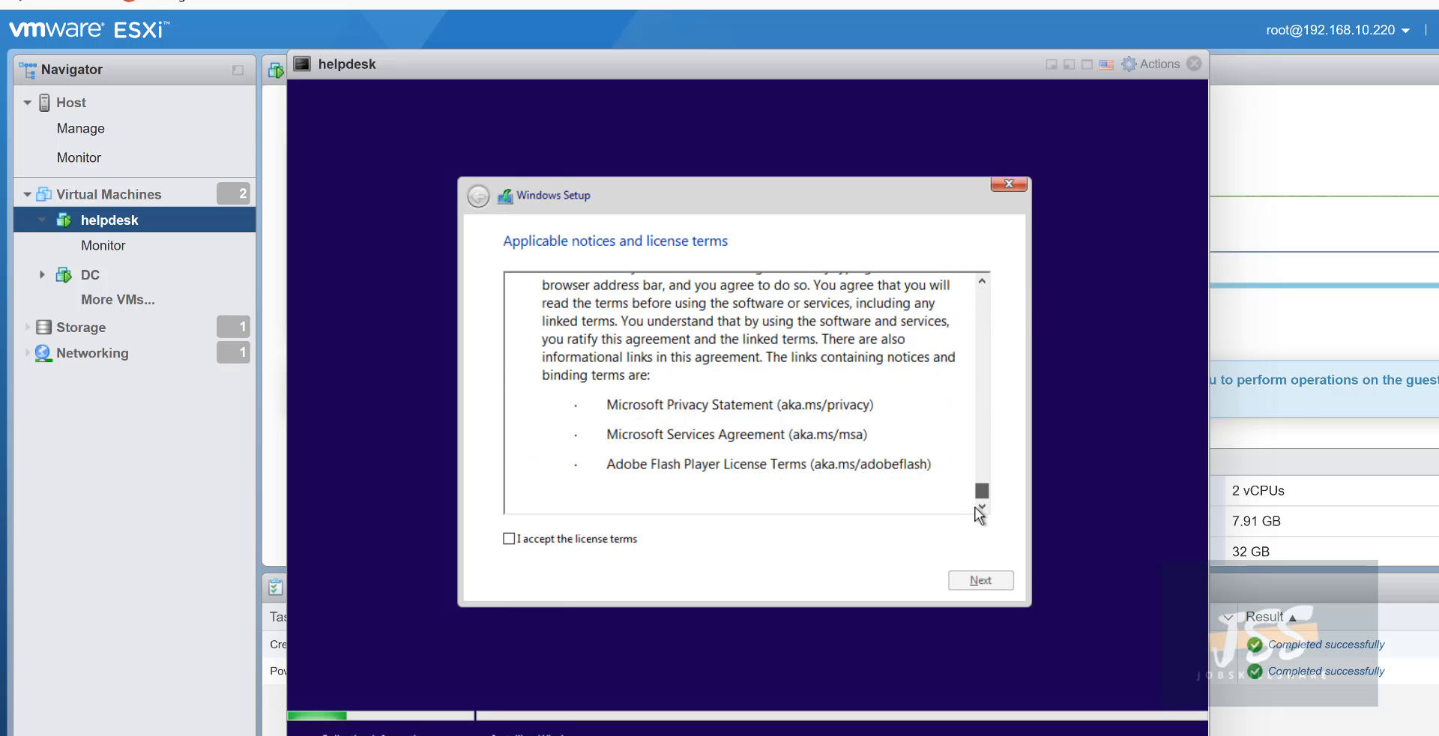
{"action": "left_click", "coordinate": [611, 545]}
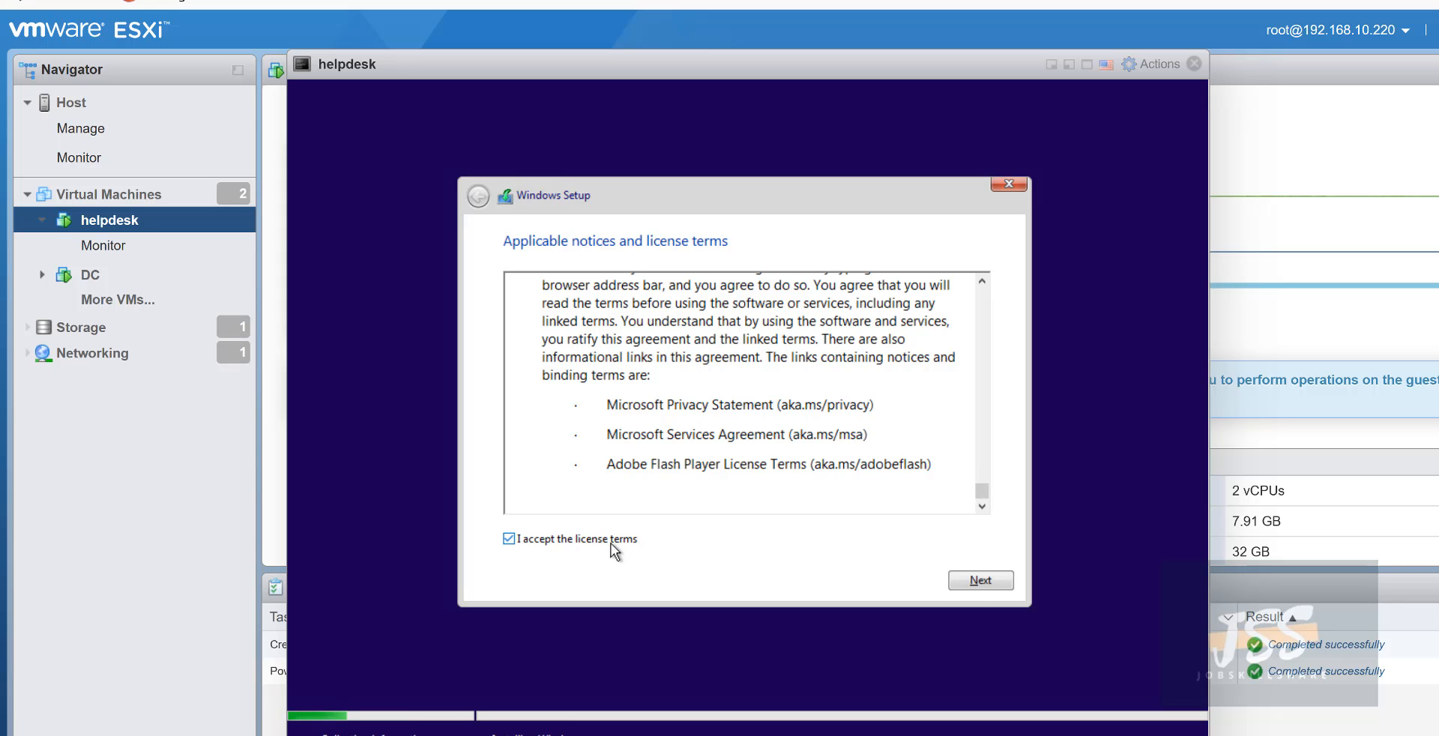
{"action": "left_click", "coordinate": [972, 585]}
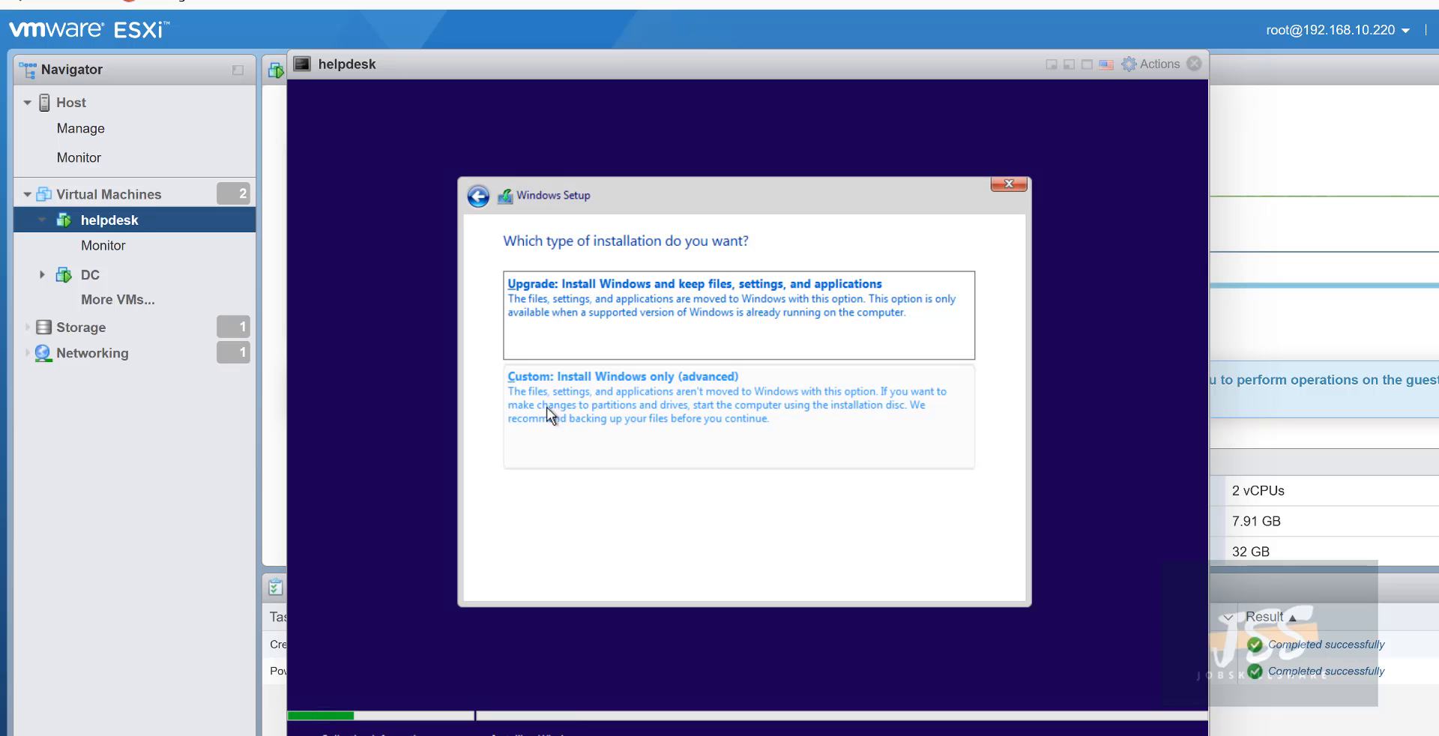
{"action": "left_click", "coordinate": [526, 410]}
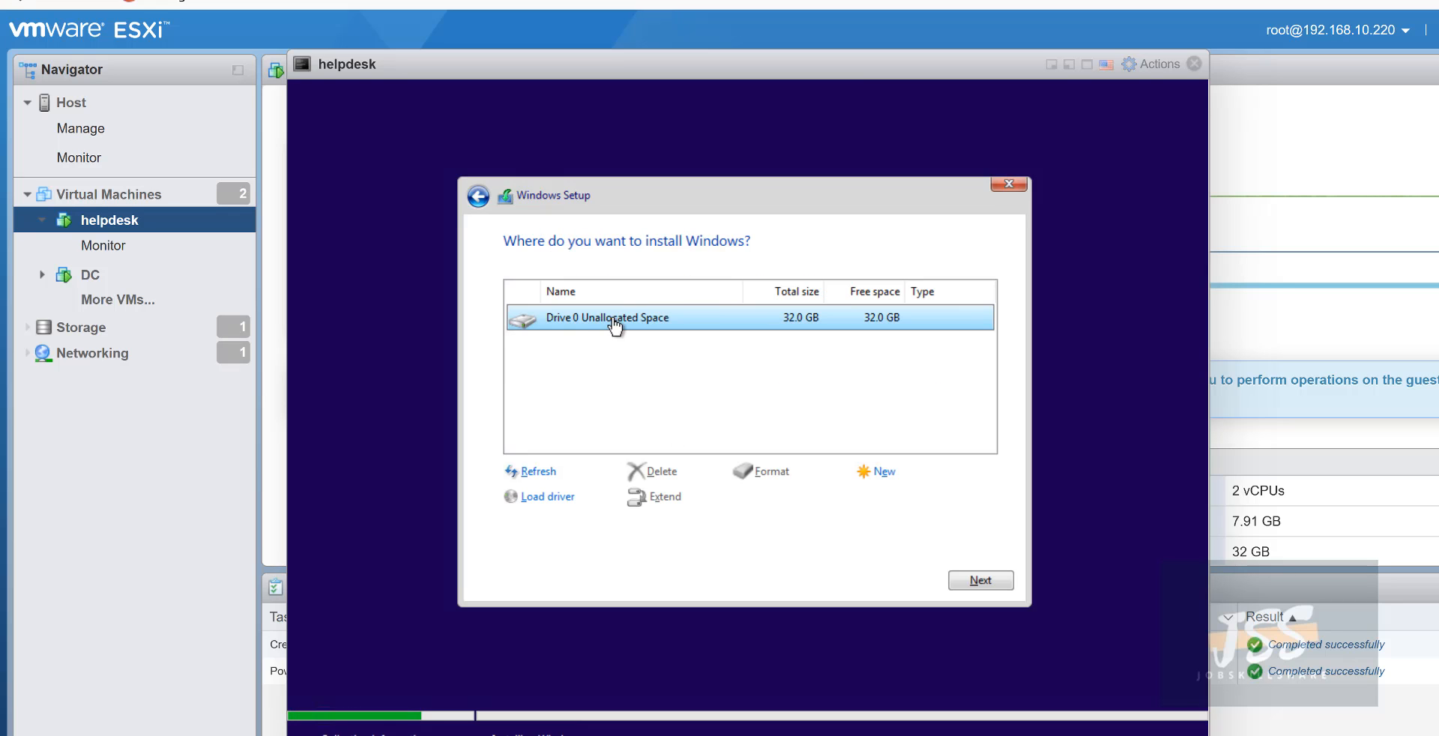
{"action": "left_click", "coordinate": [980, 581]}
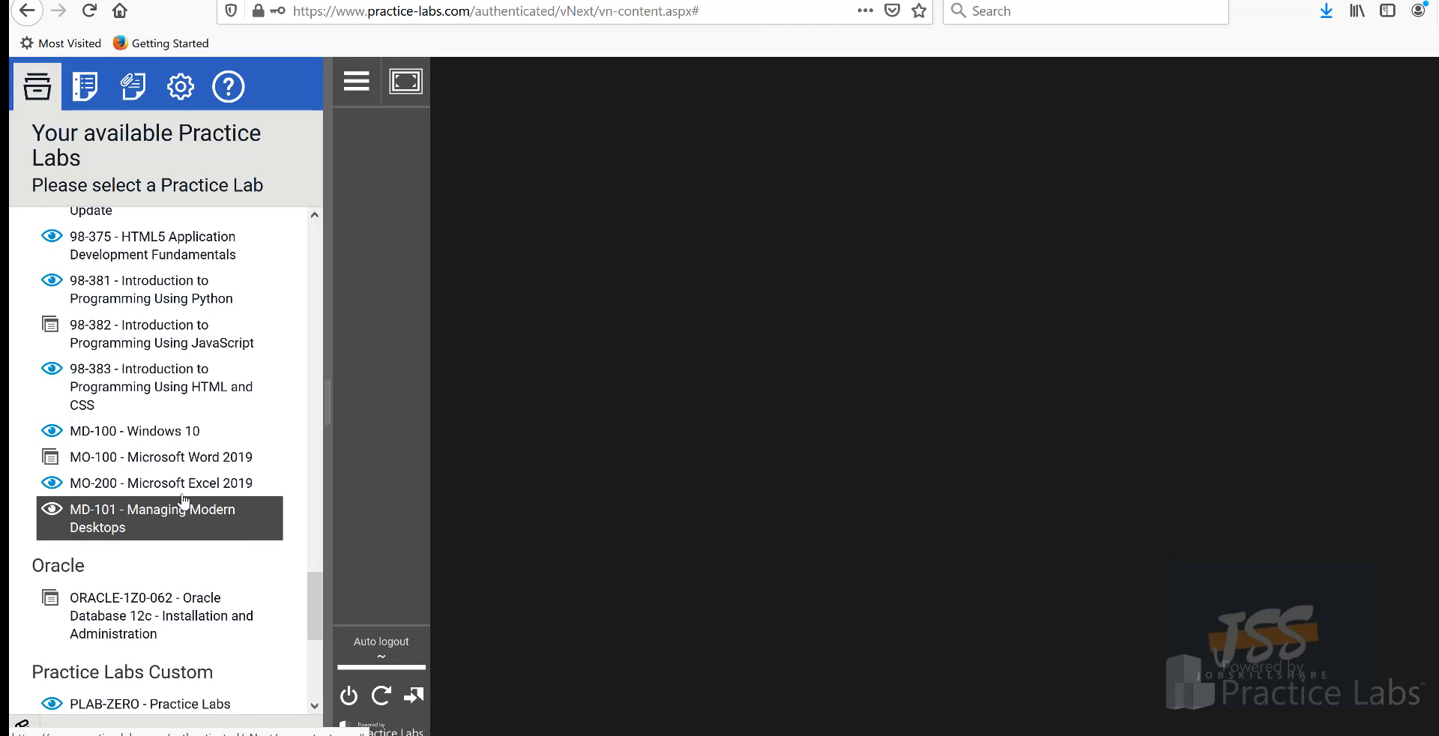
- Start the MD-100 Install Windows 10 Language Packs lab and scroll its Introduction
{"action": "left_click", "coordinate": [156, 439]}
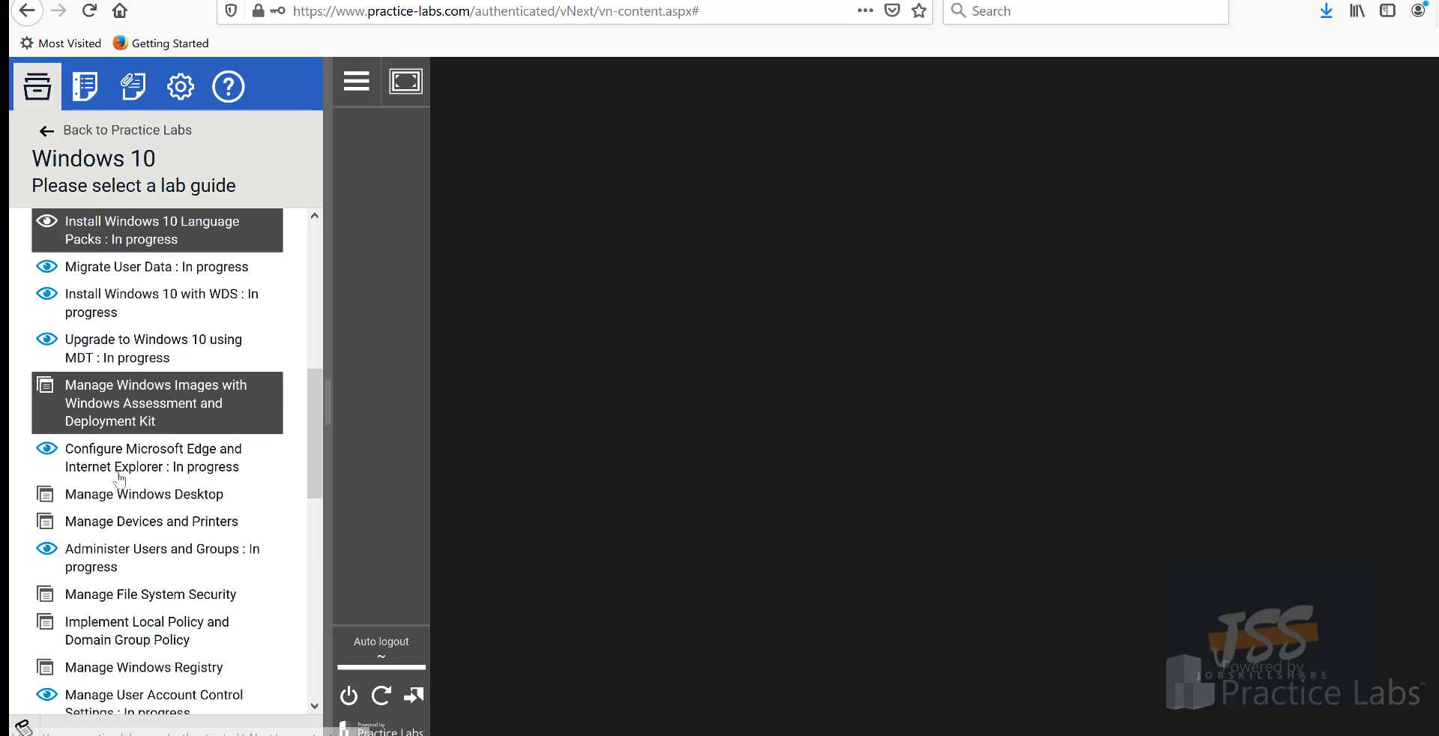
{"action": "left_click", "coordinate": [143, 228]}
{"action": "left_click", "coordinate": [88, 402]}
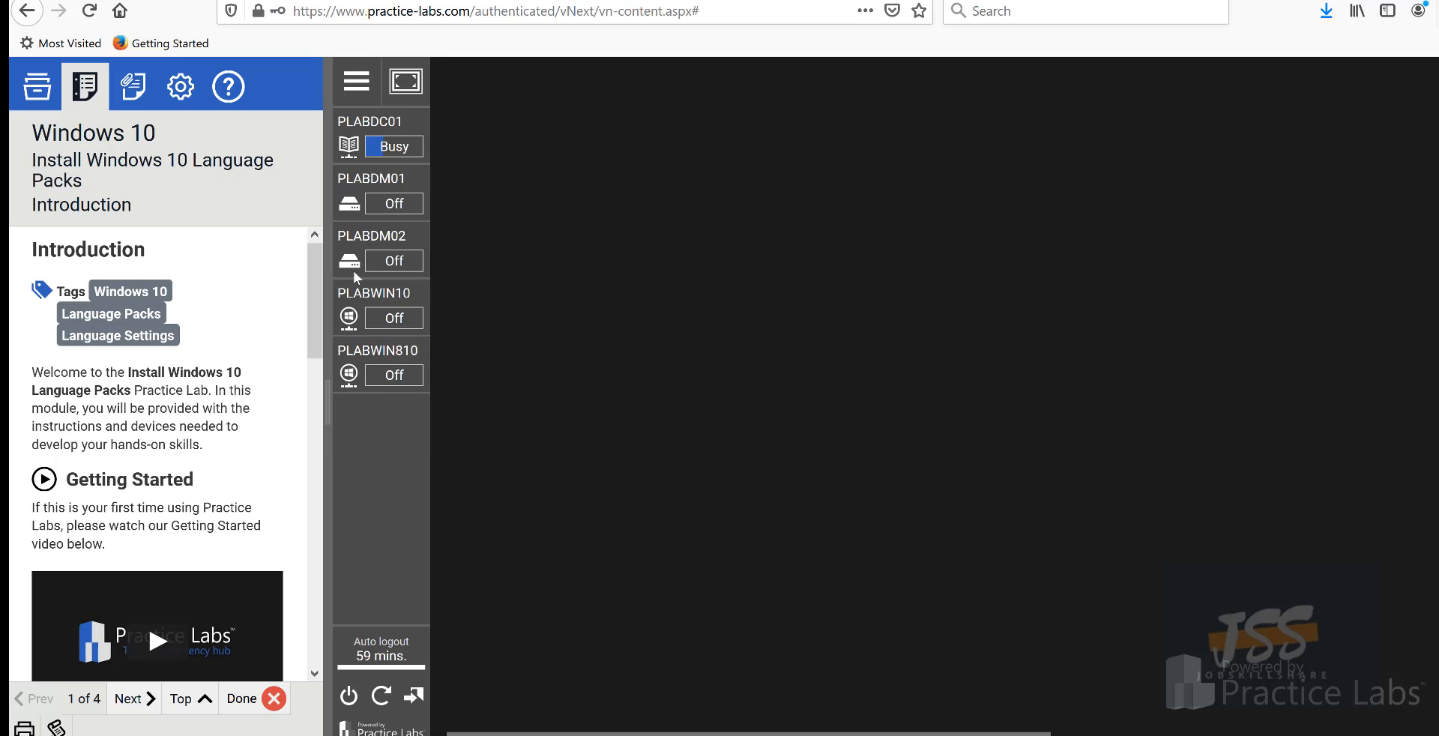
{"action": "scroll", "coordinate": [119, 383], "scroll_direction": "down", "scroll_amount": 4}
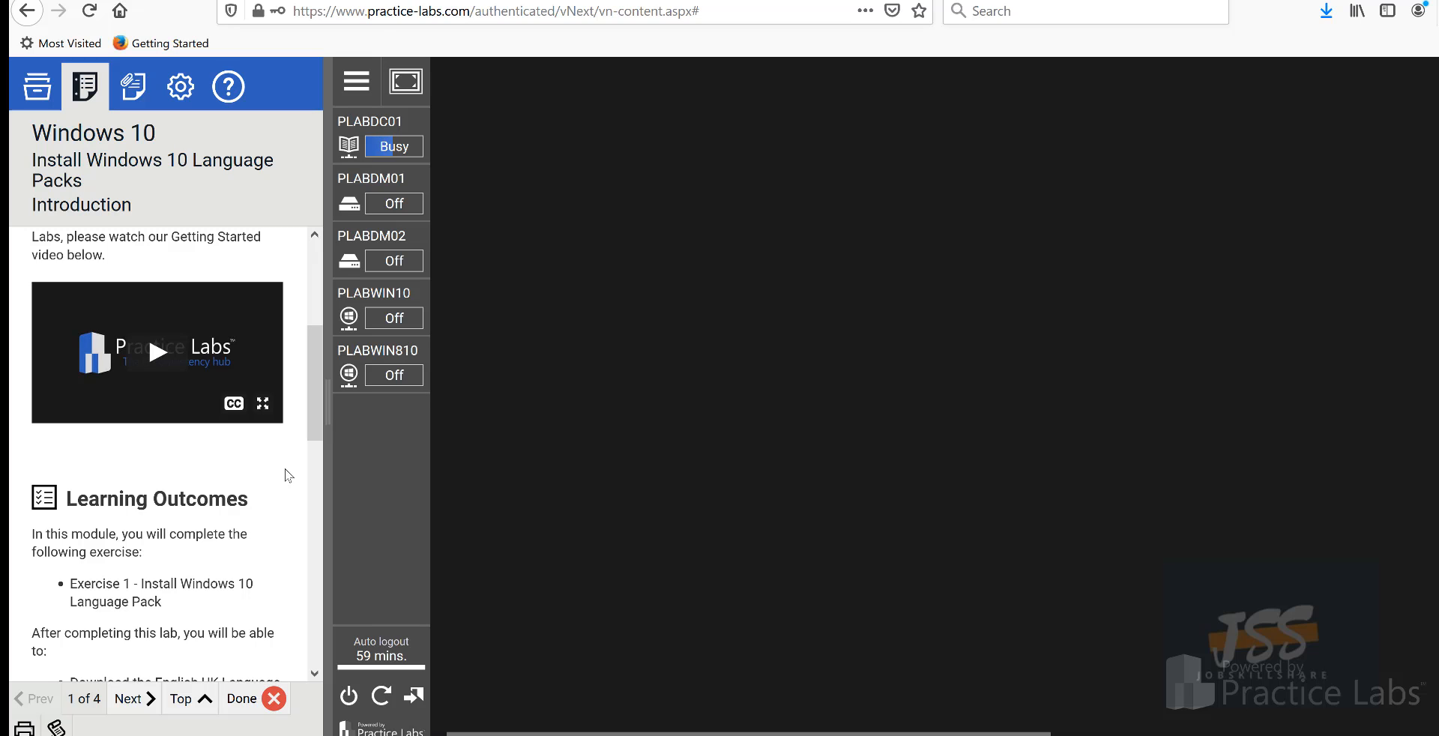
{"action": "mouse_move", "coordinate": [388, 242]}
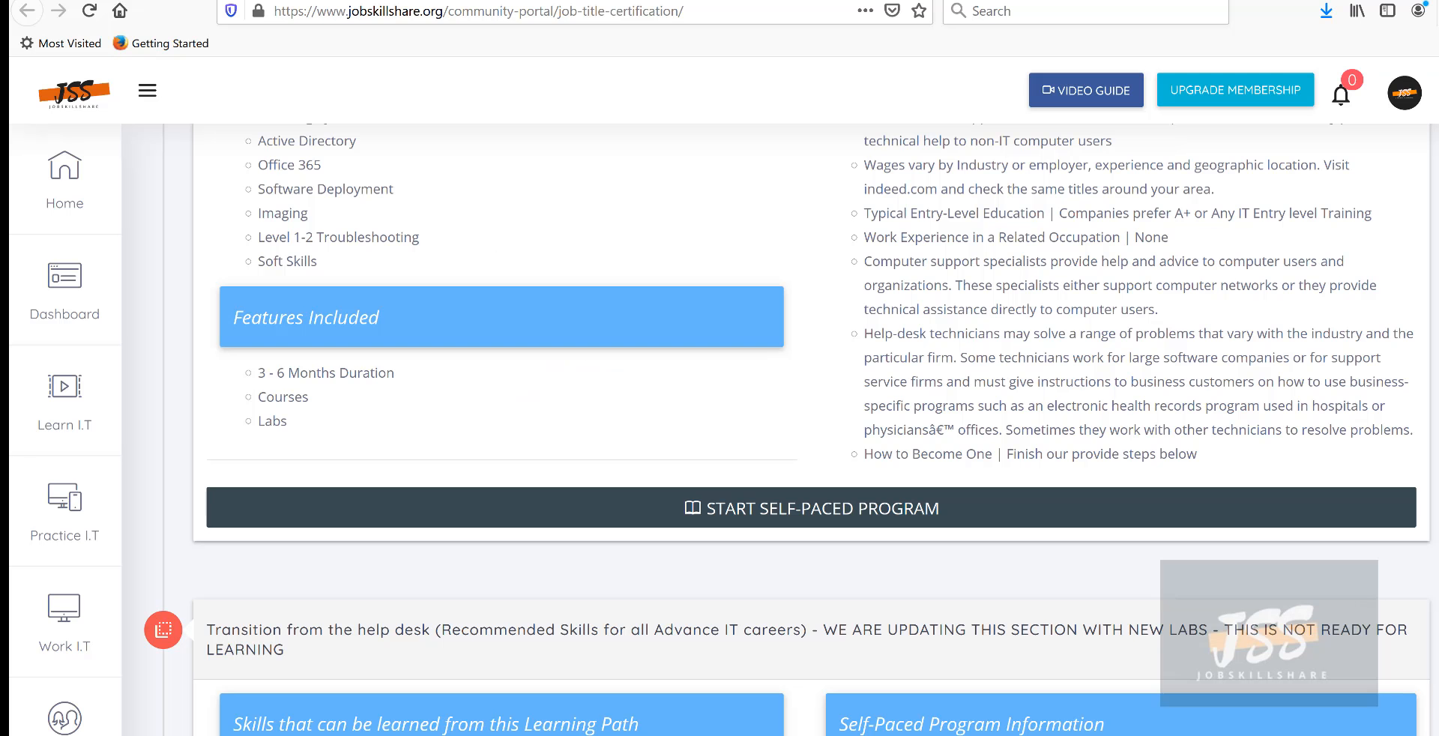
- Scroll and highlight entries in the IT Fundamentals course sidebar
{"action": "scroll", "coordinate": [254, 232], "scroll_direction": "up", "scroll_amount": 3}
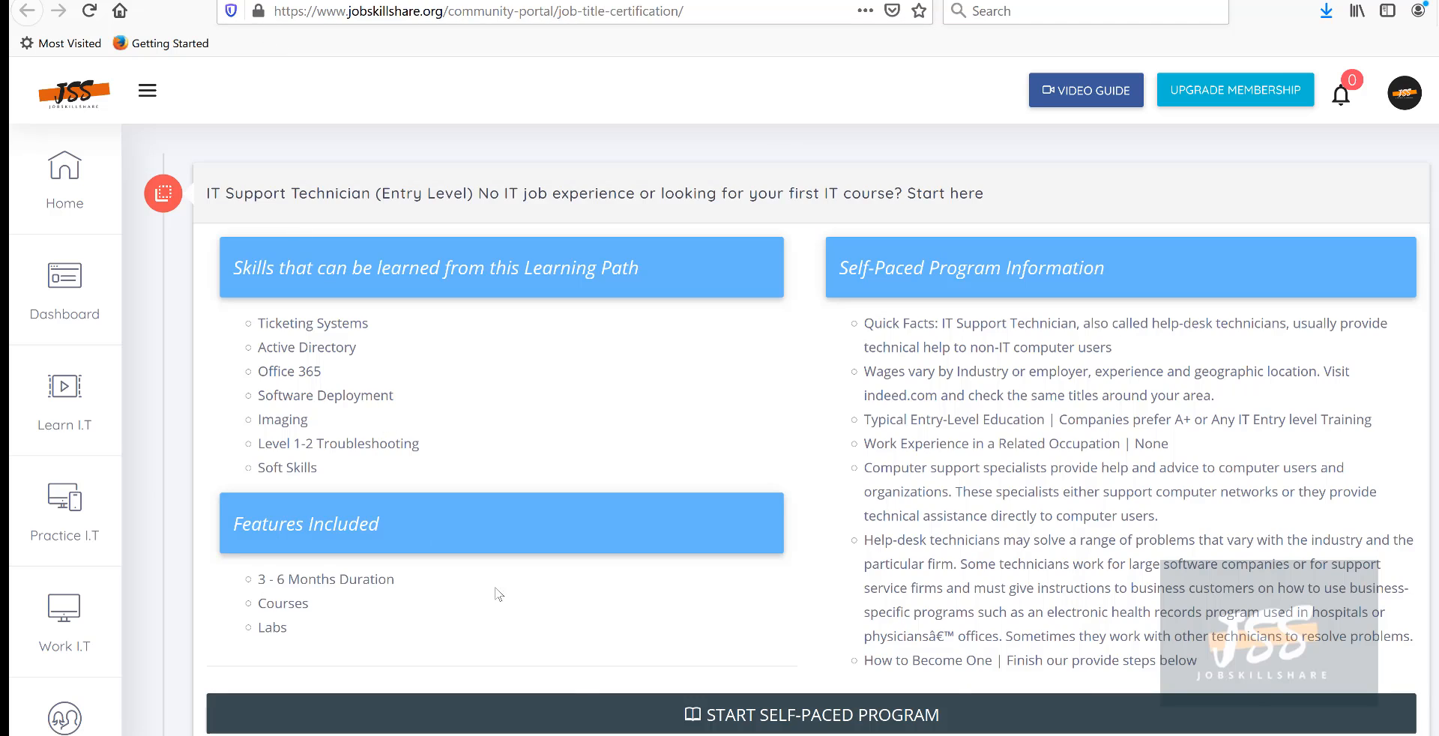
{"action": "scroll", "coordinate": [561, 346], "scroll_direction": "down", "scroll_amount": 2}
{"action": "scroll", "coordinate": [650, 474], "scroll_direction": "up", "scroll_amount": 1}
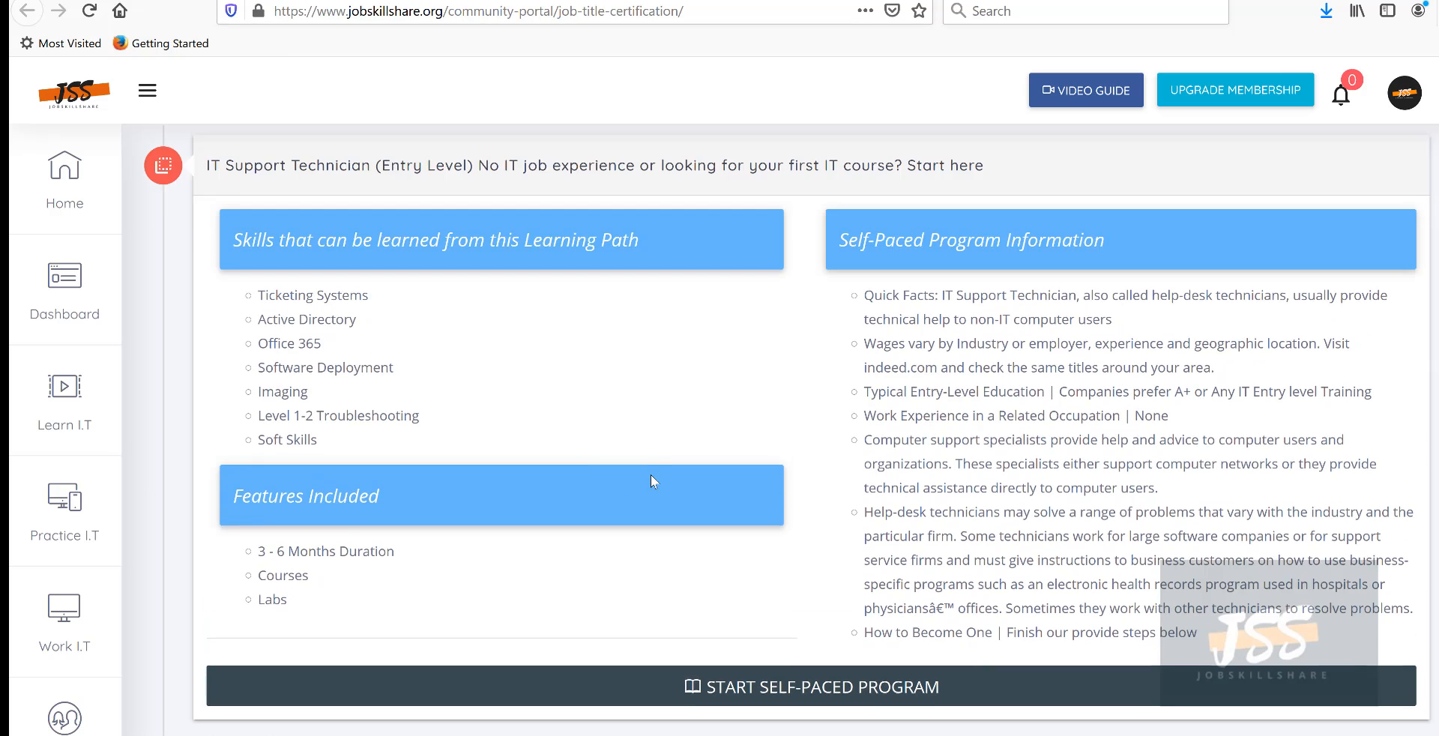
{"action": "scroll", "coordinate": [650, 475], "scroll_direction": "down", "scroll_amount": 1}
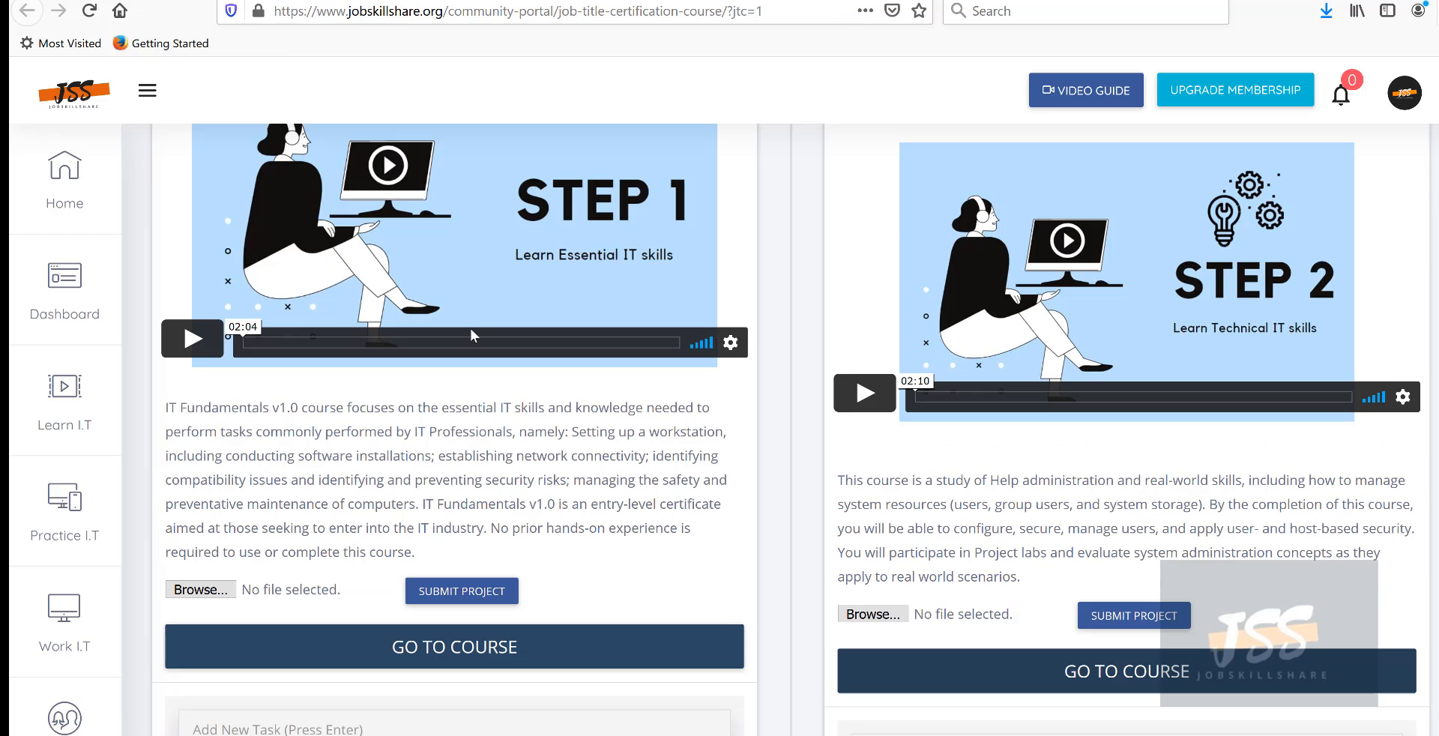
{"action": "scroll", "coordinate": [622, 338], "scroll_direction": "up", "scroll_amount": 4}
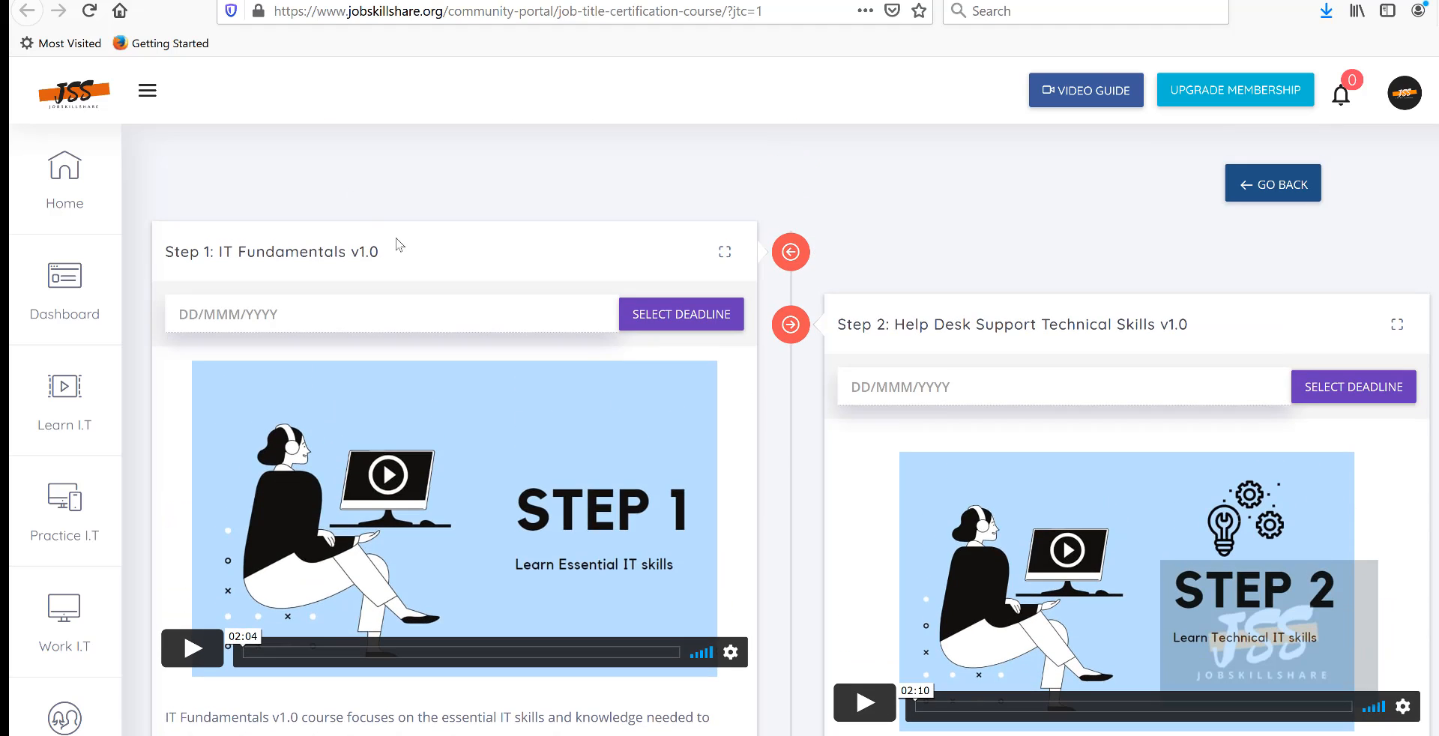
{"action": "left_click_drag", "start_coordinate": [395, 244], "coordinate": [167, 247]}
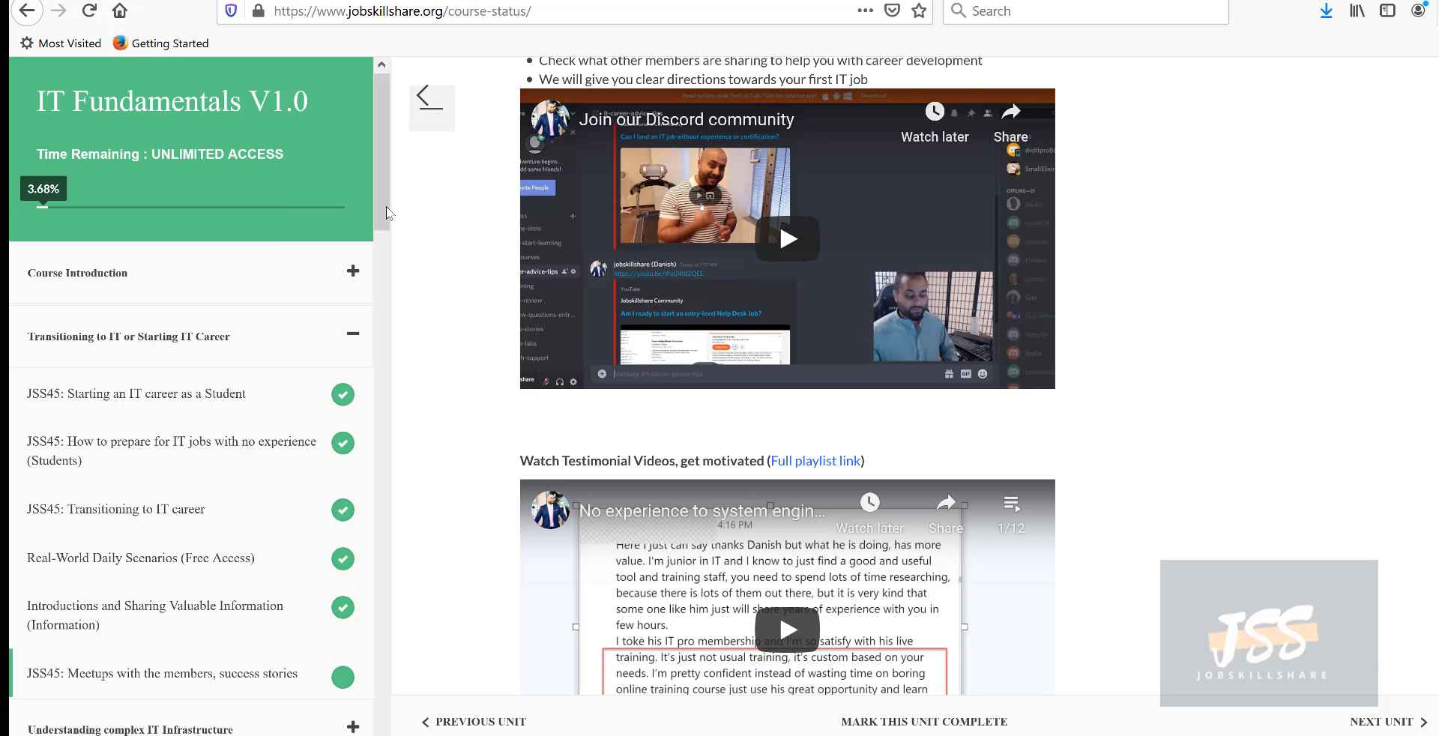
{"action": "left_click_drag", "start_coordinate": [387, 212], "coordinate": [411, 432]}
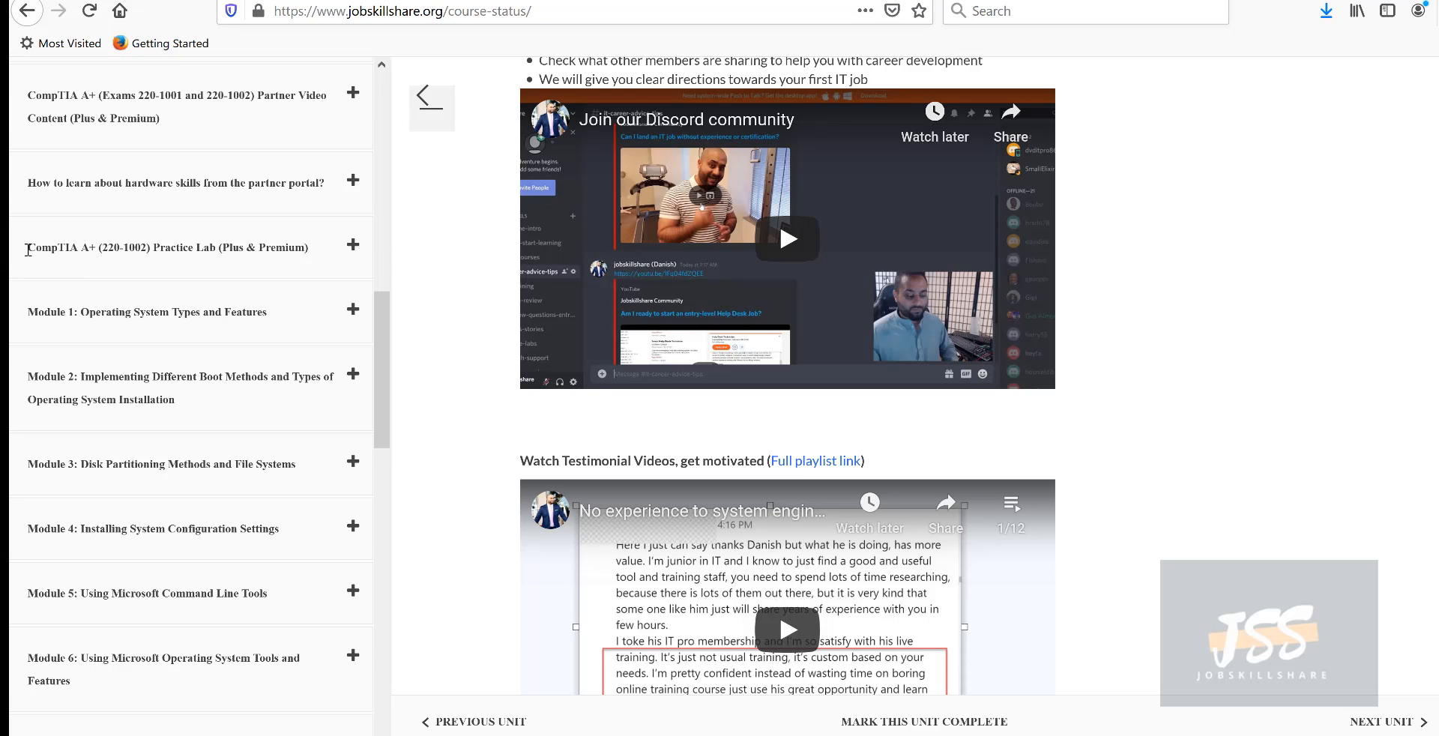
- Collapse the CompTIA A+ (220-1002) Practice Lab section and browse to Module 1
{"action": "left_click_drag", "start_coordinate": [63, 248], "coordinate": [311, 254]}
{"action": "left_click", "coordinate": [351, 268]}
{"action": "scroll", "coordinate": [114, 336], "scroll_direction": "down", "scroll_amount": 2}
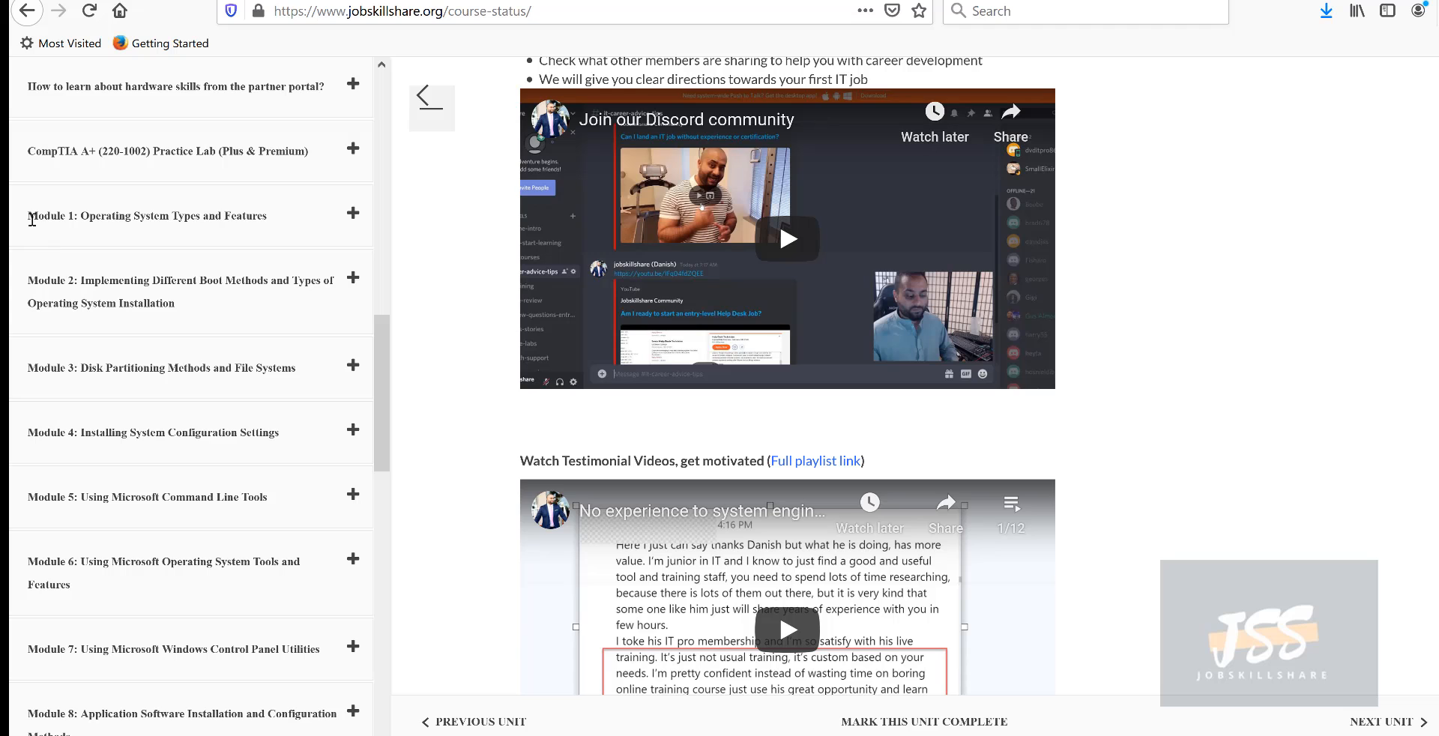
{"action": "left_click_drag", "start_coordinate": [36, 219], "coordinate": [76, 217]}
{"action": "scroll", "coordinate": [125, 384], "scroll_direction": "down", "scroll_amount": 12}
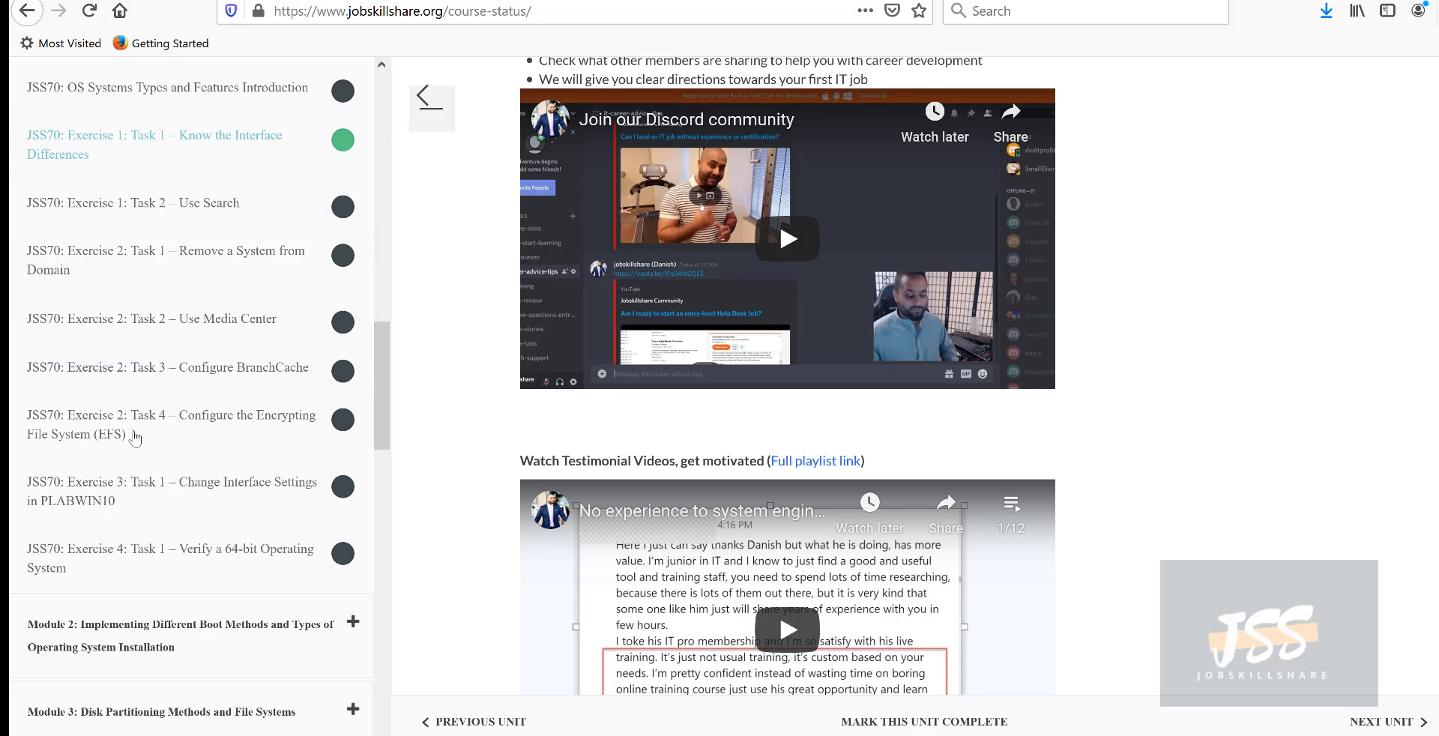
{"action": "scroll", "coordinate": [117, 554], "scroll_direction": "down", "scroll_amount": 4}
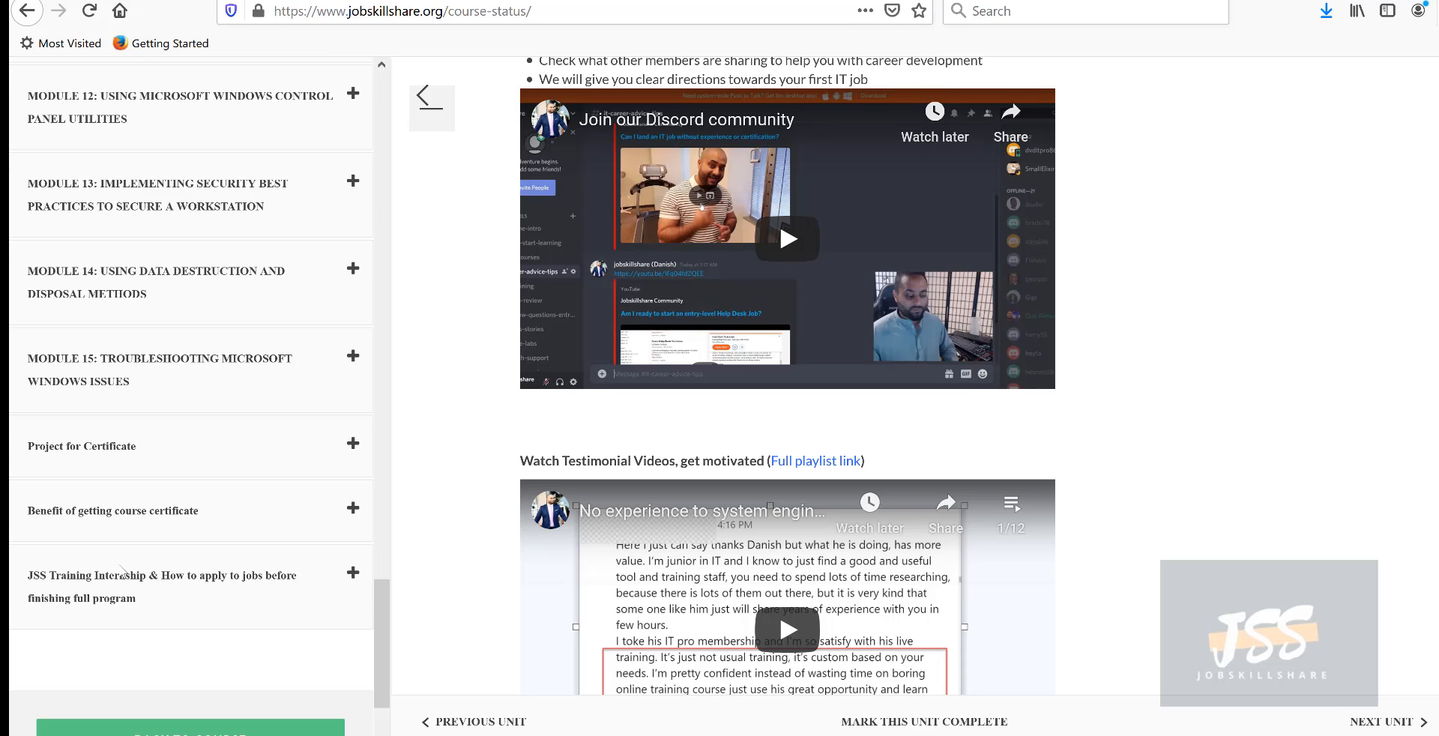
{"action": "scroll", "coordinate": [140, 452], "scroll_direction": "up", "scroll_amount": 4}
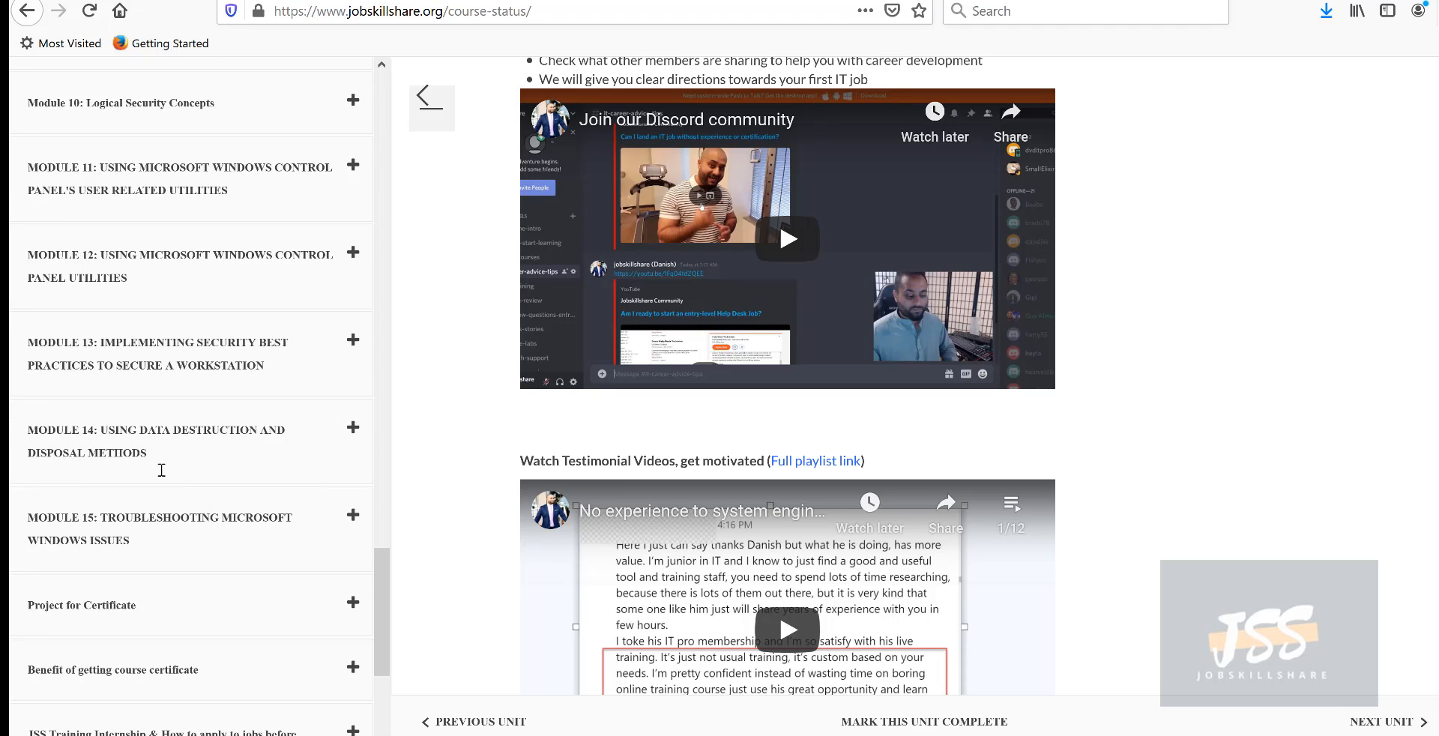
{"action": "scroll", "coordinate": [202, 507], "scroll_direction": "up", "scroll_amount": 6}
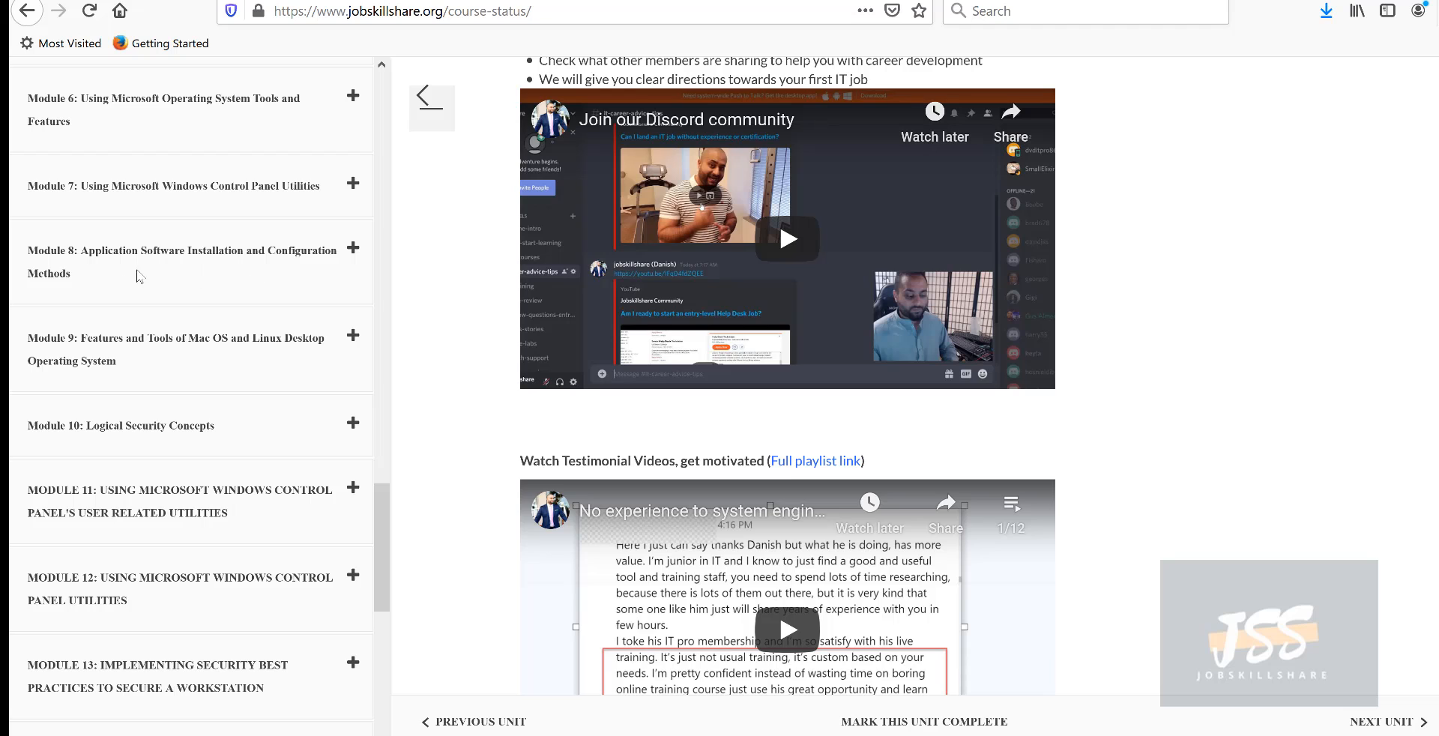
{"action": "scroll", "coordinate": [150, 307], "scroll_direction": "up", "scroll_amount": 8}
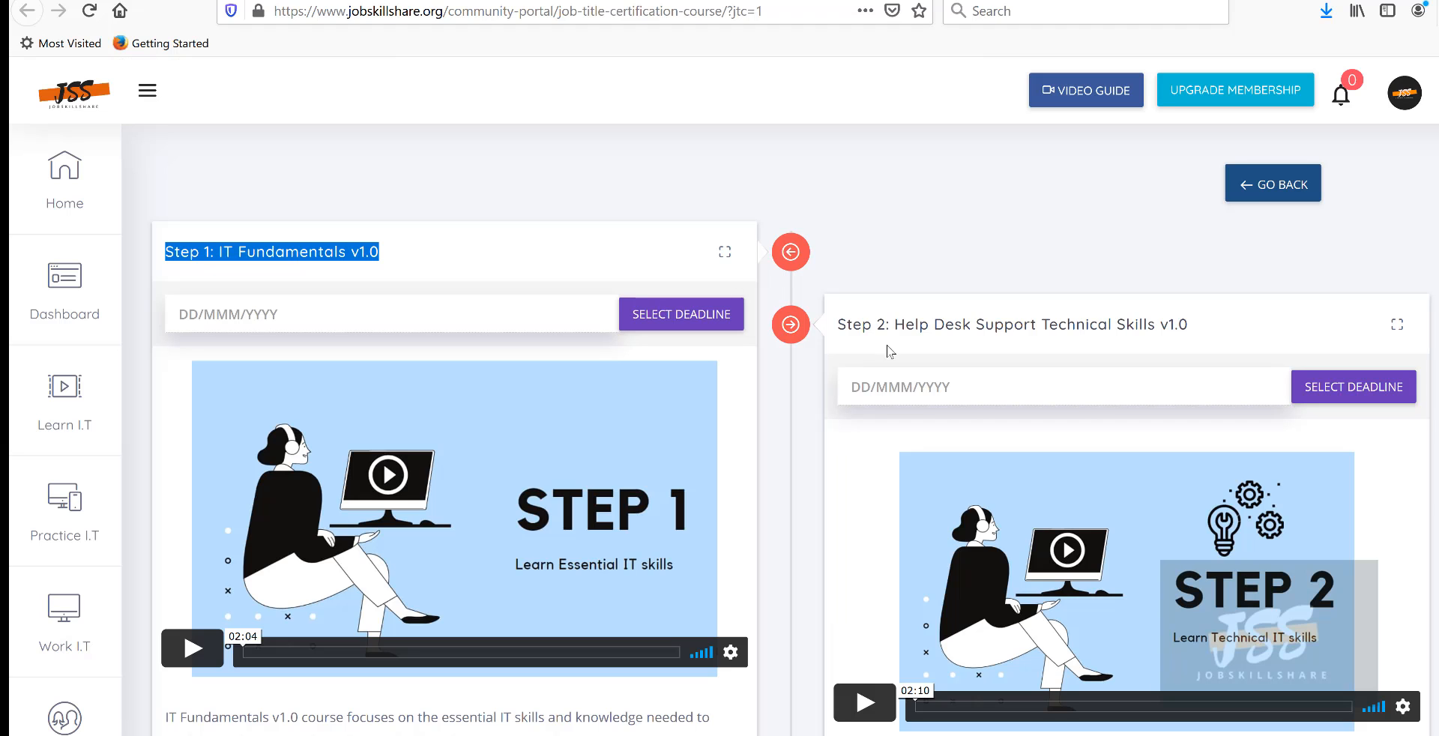
- Open the Step 2 Help Desk Support Technical Skills course and scroll through its modules
{"action": "left_click_drag", "start_coordinate": [1239, 323], "coordinate": [893, 324]}
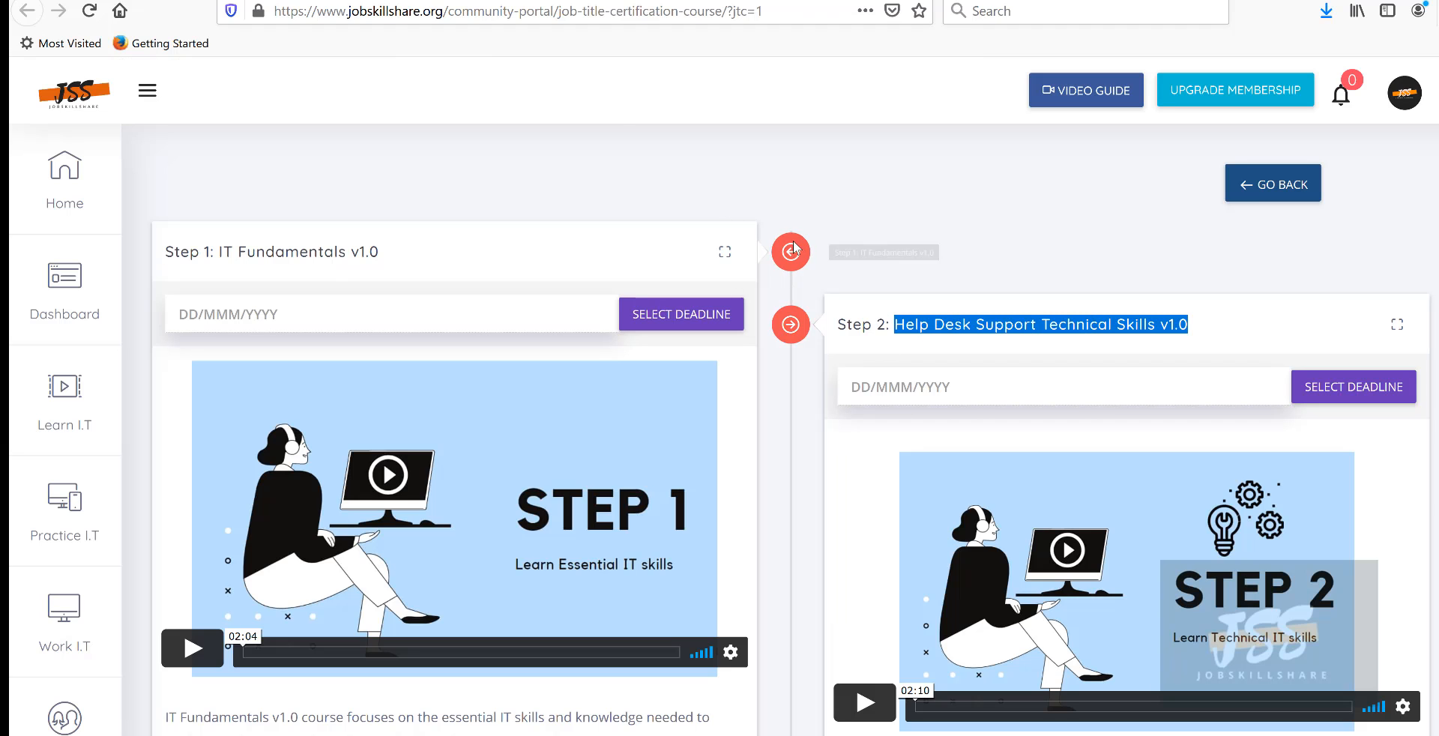
{"action": "left_click", "coordinate": [528, 1]}
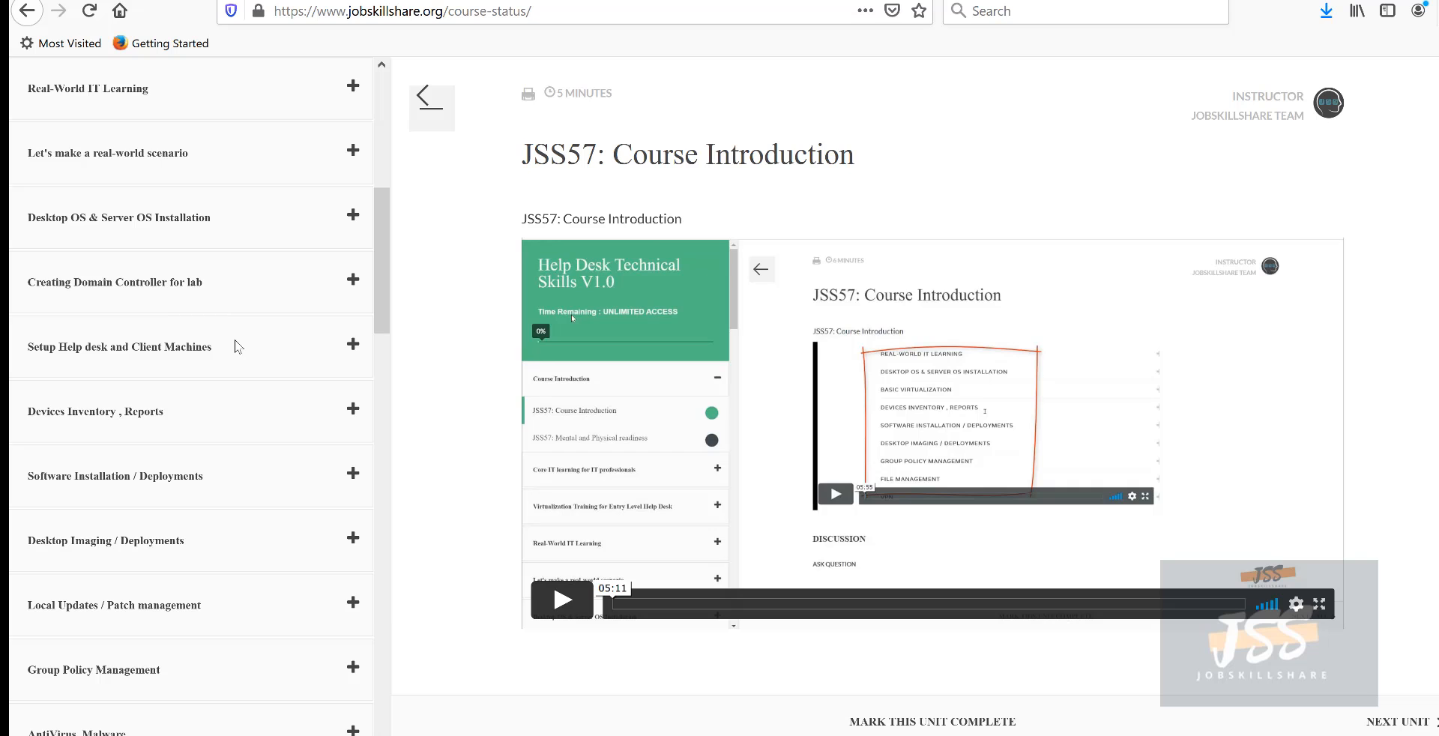
{"action": "scroll", "coordinate": [238, 346], "scroll_direction": "down", "scroll_amount": 5}
{"action": "scroll", "coordinate": [238, 346], "scroll_direction": "down", "scroll_amount": 5}
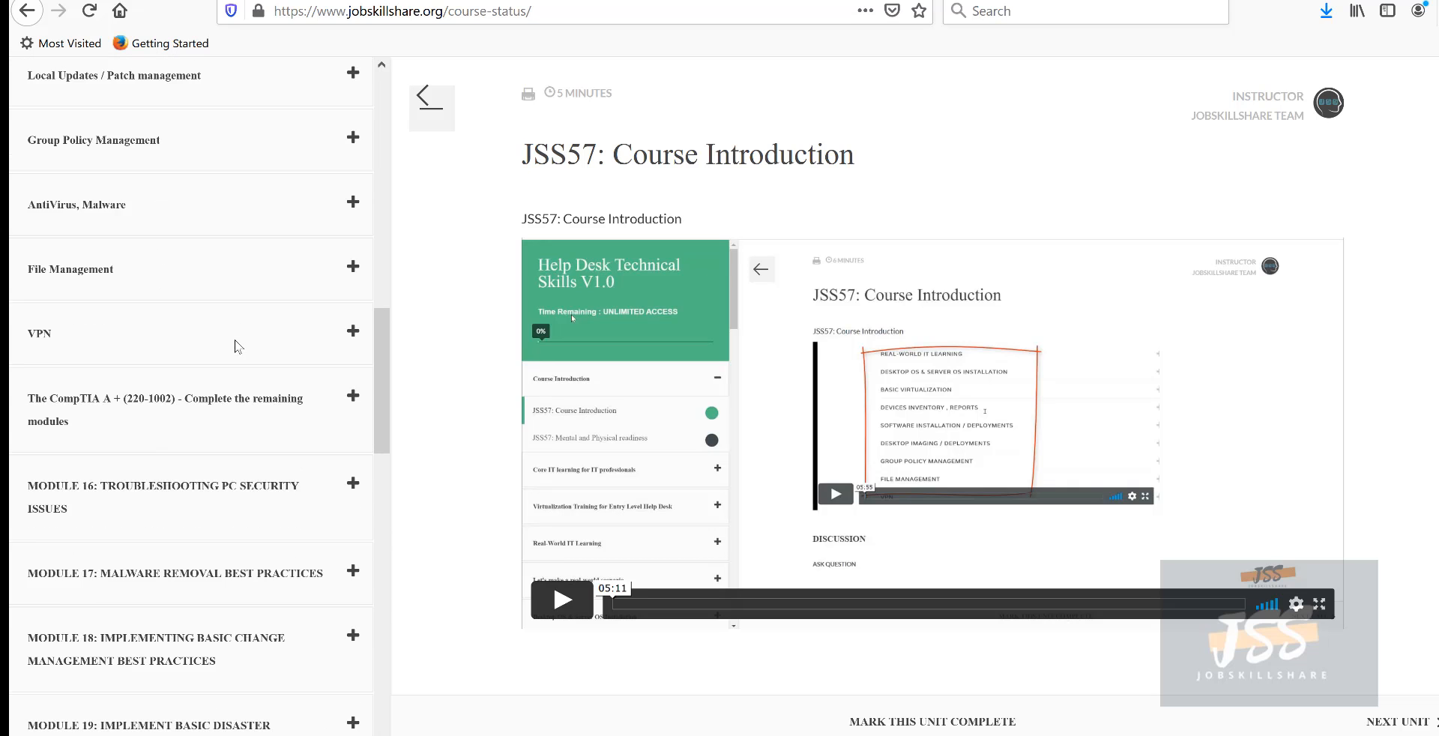
{"action": "left_click_drag", "start_coordinate": [30, 241], "coordinate": [112, 248]}
{"action": "scroll", "coordinate": [154, 401], "scroll_direction": "down", "scroll_amount": 7}
{"action": "scroll", "coordinate": [153, 401], "scroll_direction": "down", "scroll_amount": 3}
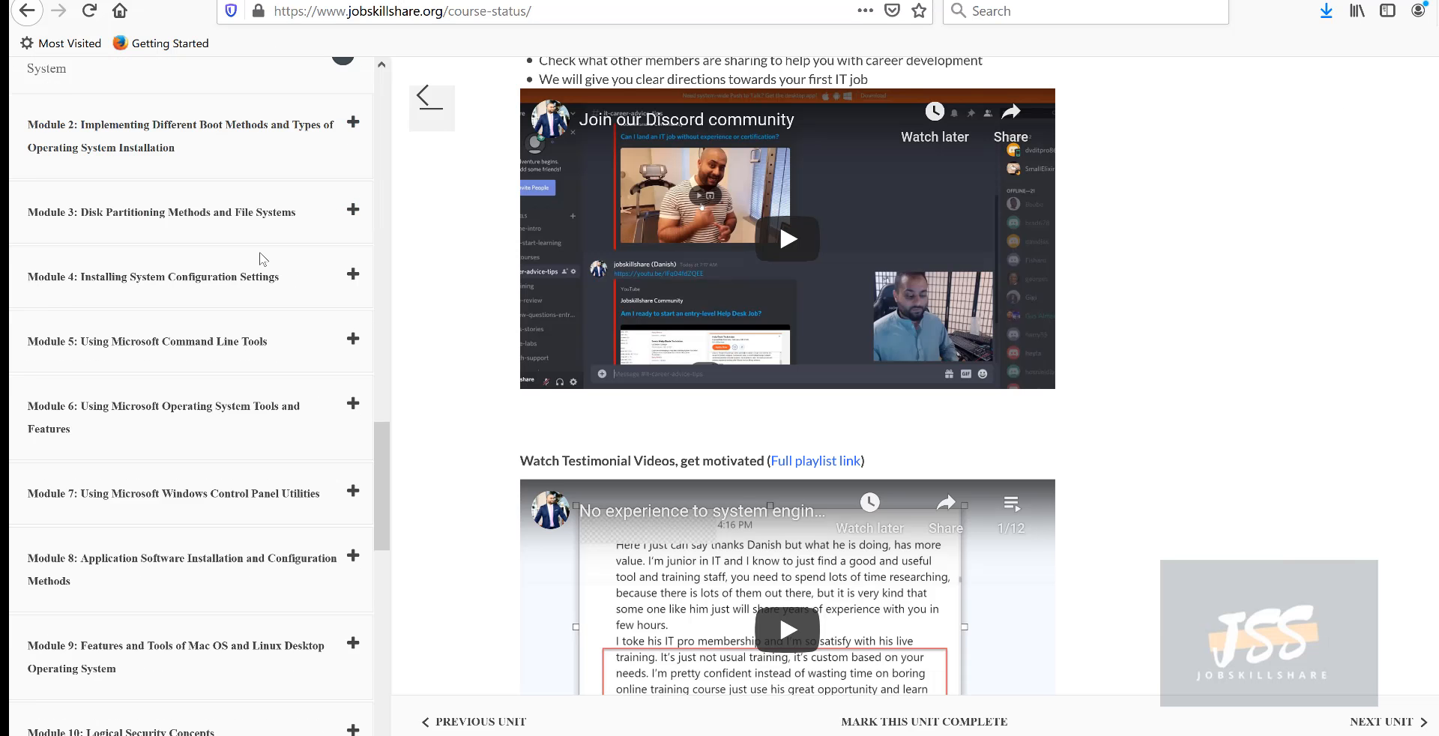
{"action": "scroll", "coordinate": [346, 337], "scroll_direction": "down", "scroll_amount": 3}
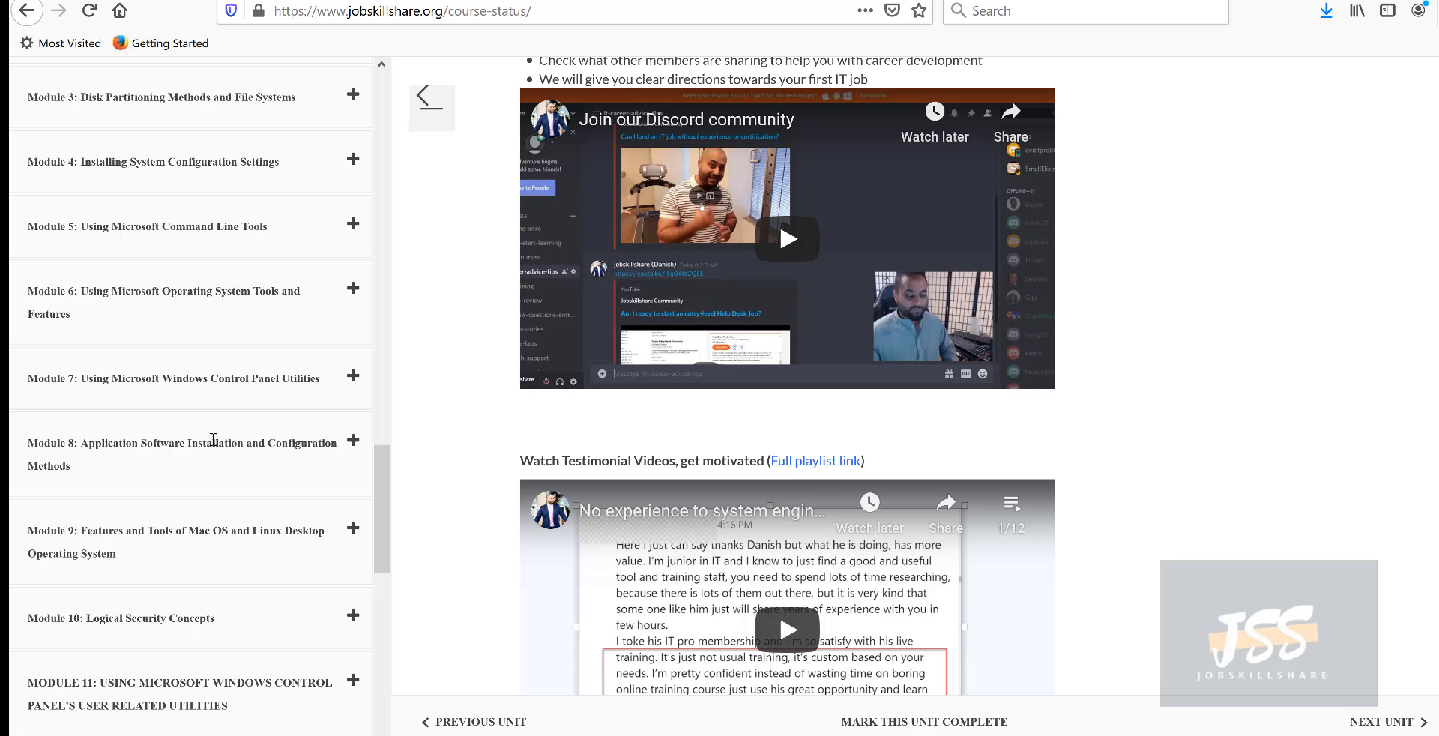
- Highlight the Step 1 IT Fundamentals and Step 2 Help Desk Support Technical Skills course titles
{"action": "scroll", "coordinate": [212, 458], "scroll_direction": "down", "scroll_amount": 3}
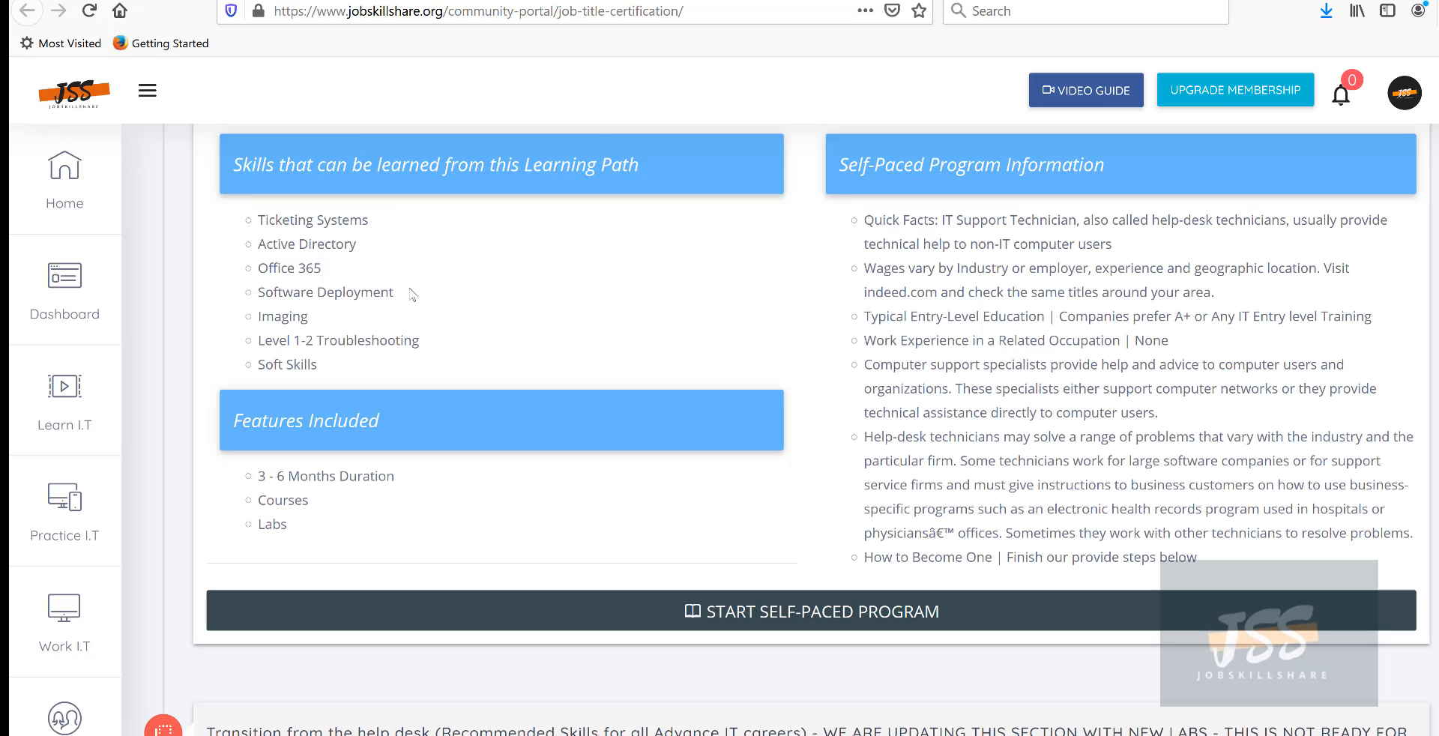
{"action": "scroll", "coordinate": [413, 289], "scroll_direction": "up", "scroll_amount": 2}
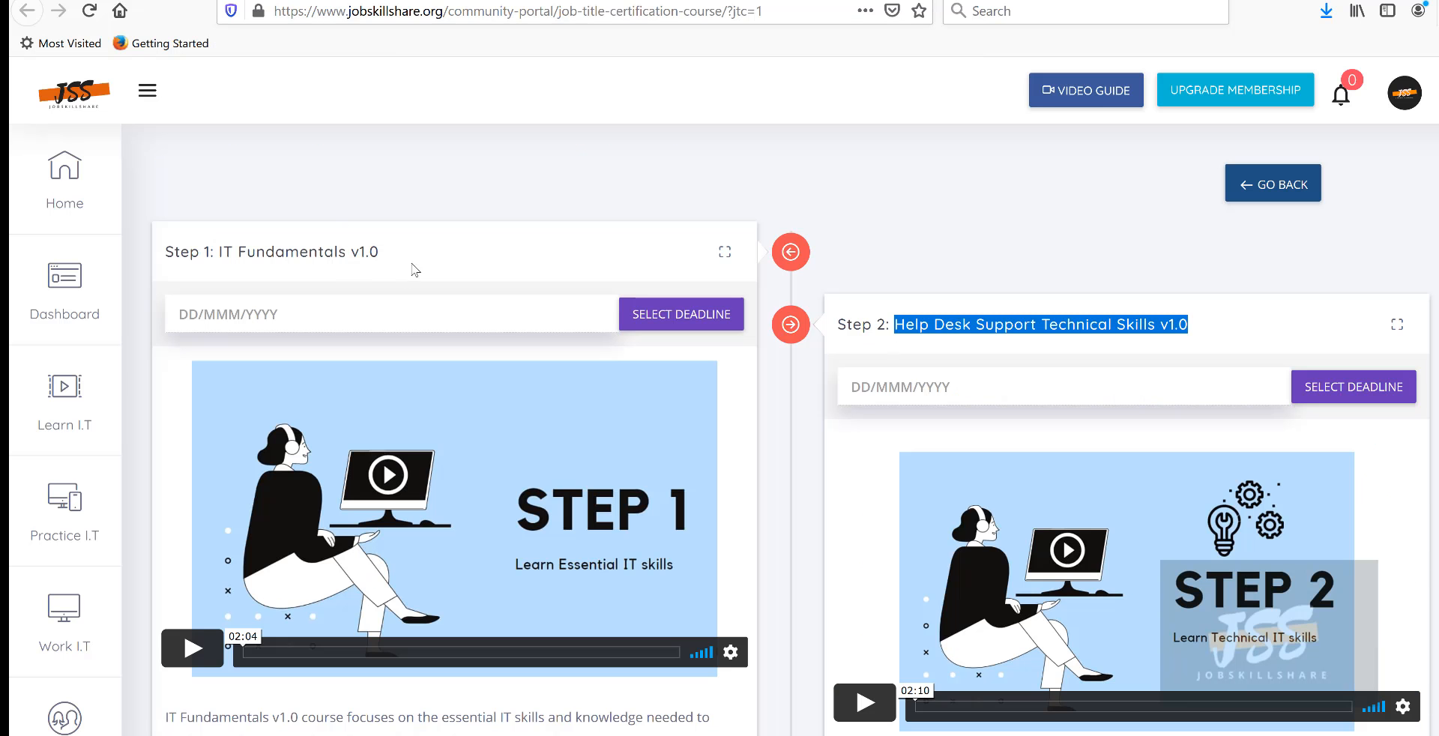
{"action": "left_click_drag", "start_coordinate": [415, 270], "coordinate": [153, 262]}
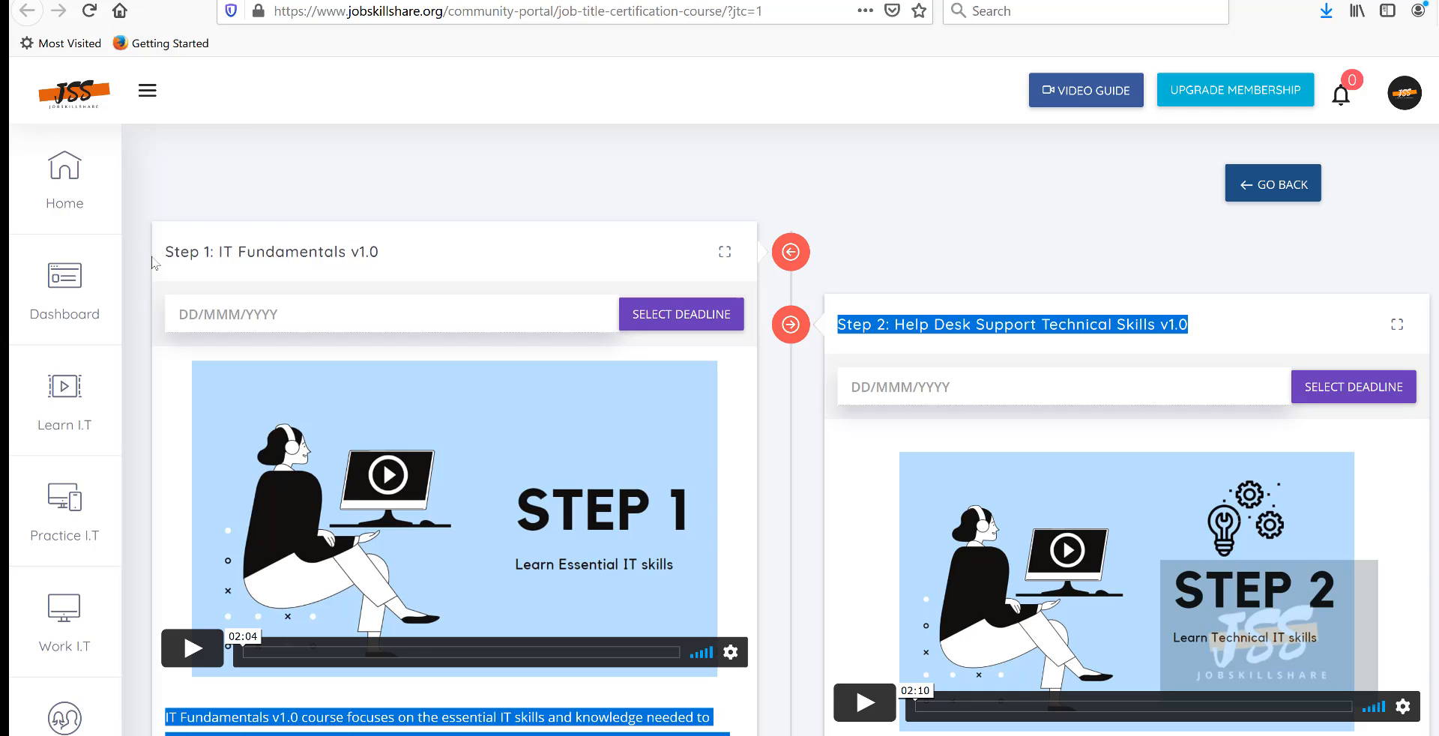
{"action": "left_click", "coordinate": [304, 253]}
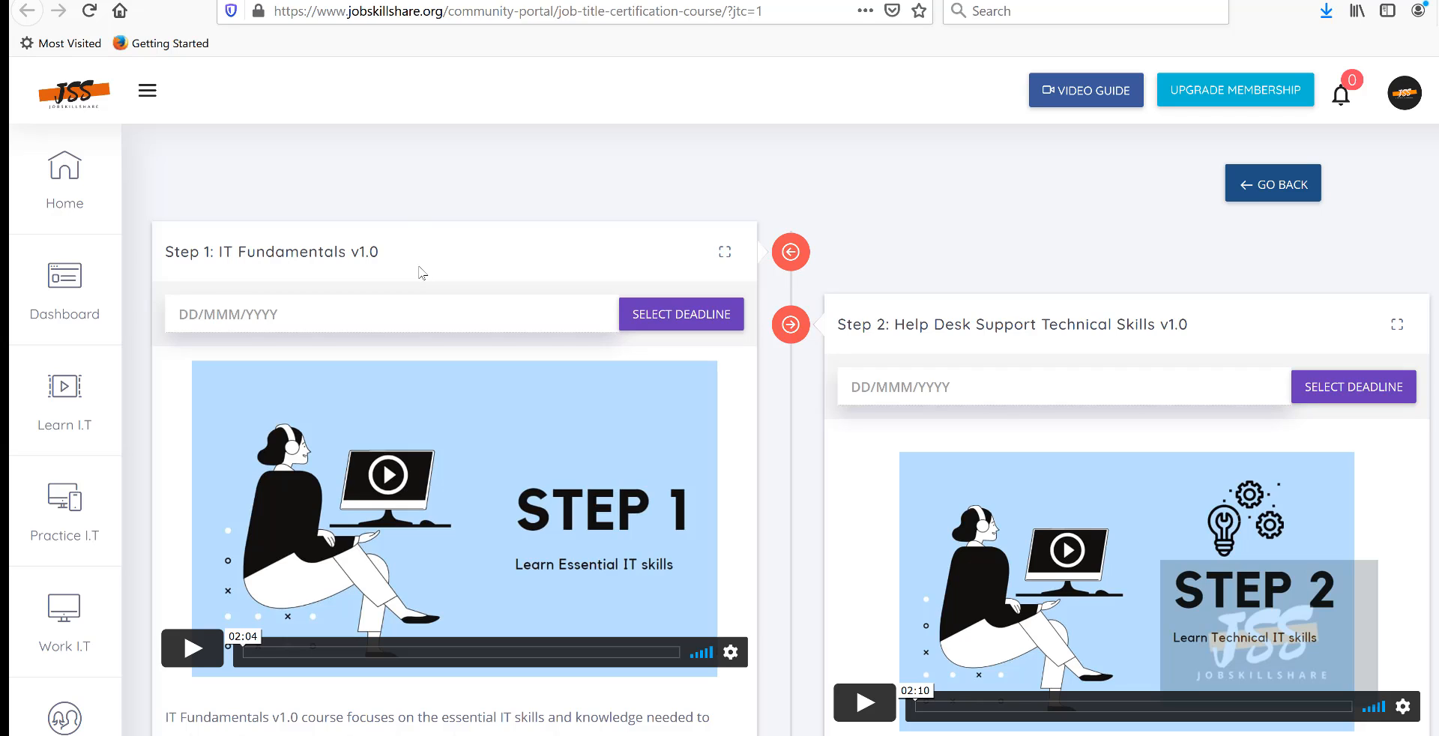
{"action": "left_click_drag", "start_coordinate": [397, 259], "coordinate": [165, 253]}
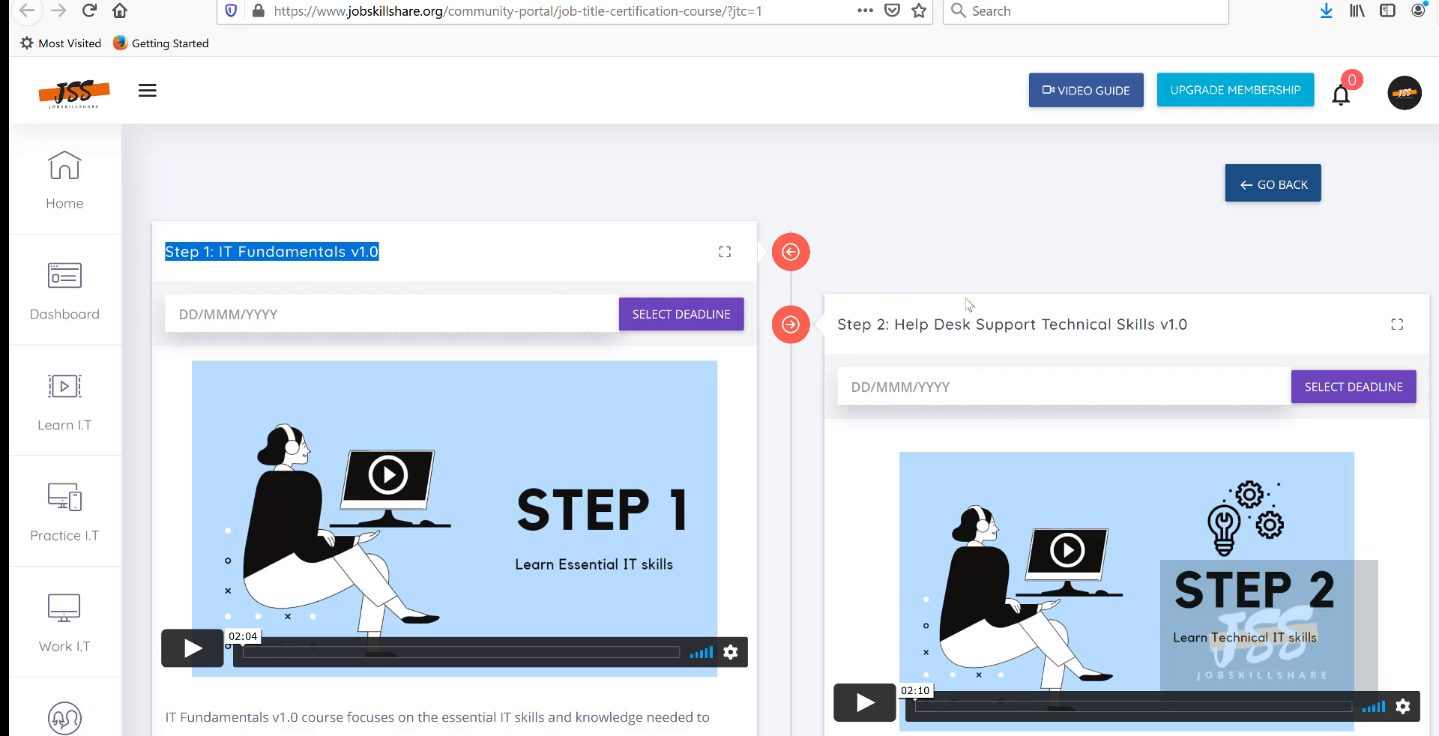
{"action": "left_click_drag", "start_coordinate": [837, 324], "coordinate": [1199, 355]}
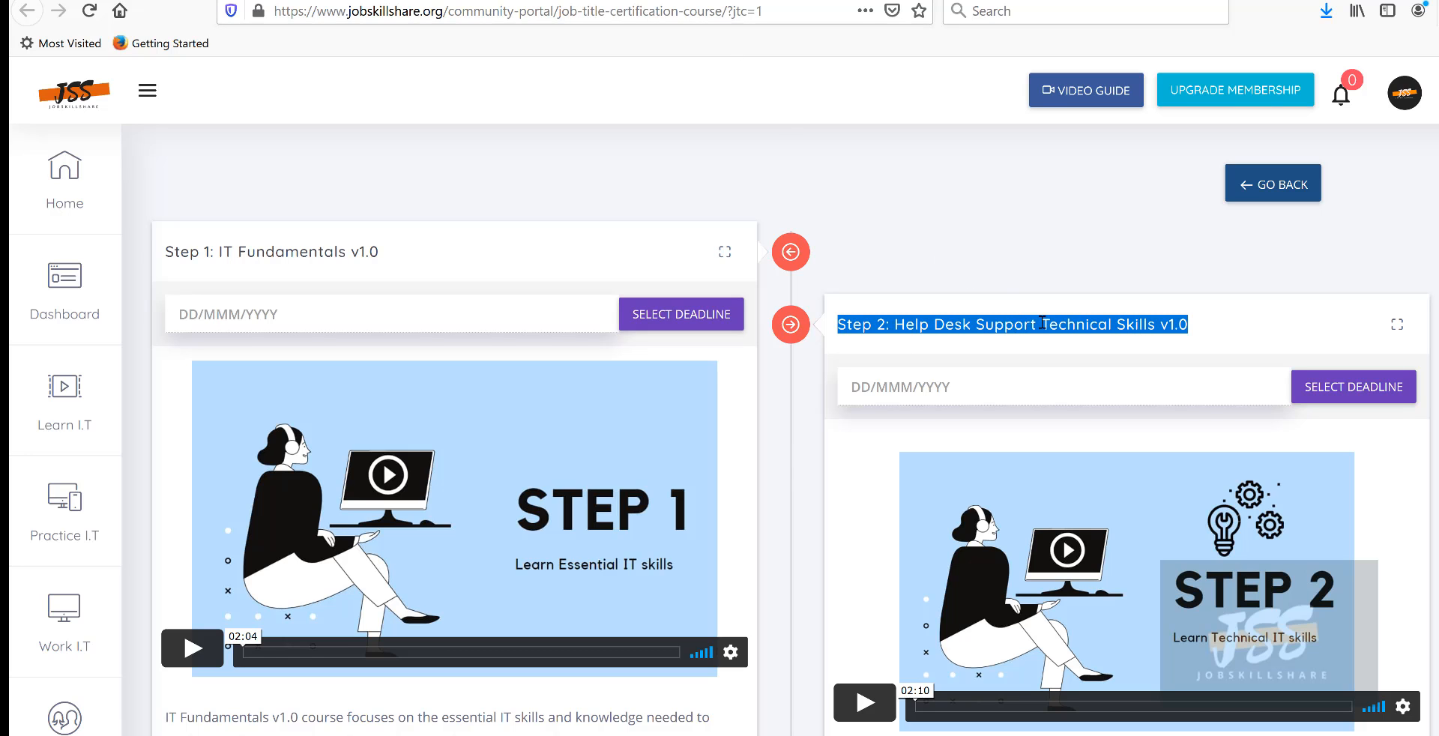
{"action": "left_click", "coordinate": [1180, 327]}
{"action": "scroll", "coordinate": [898, 353], "scroll_direction": "down", "scroll_amount": 2}
{"action": "scroll", "coordinate": [898, 352], "scroll_direction": "down", "scroll_amount": 8}
{"action": "scroll", "coordinate": [898, 353], "scroll_direction": "up", "scroll_amount": 10}
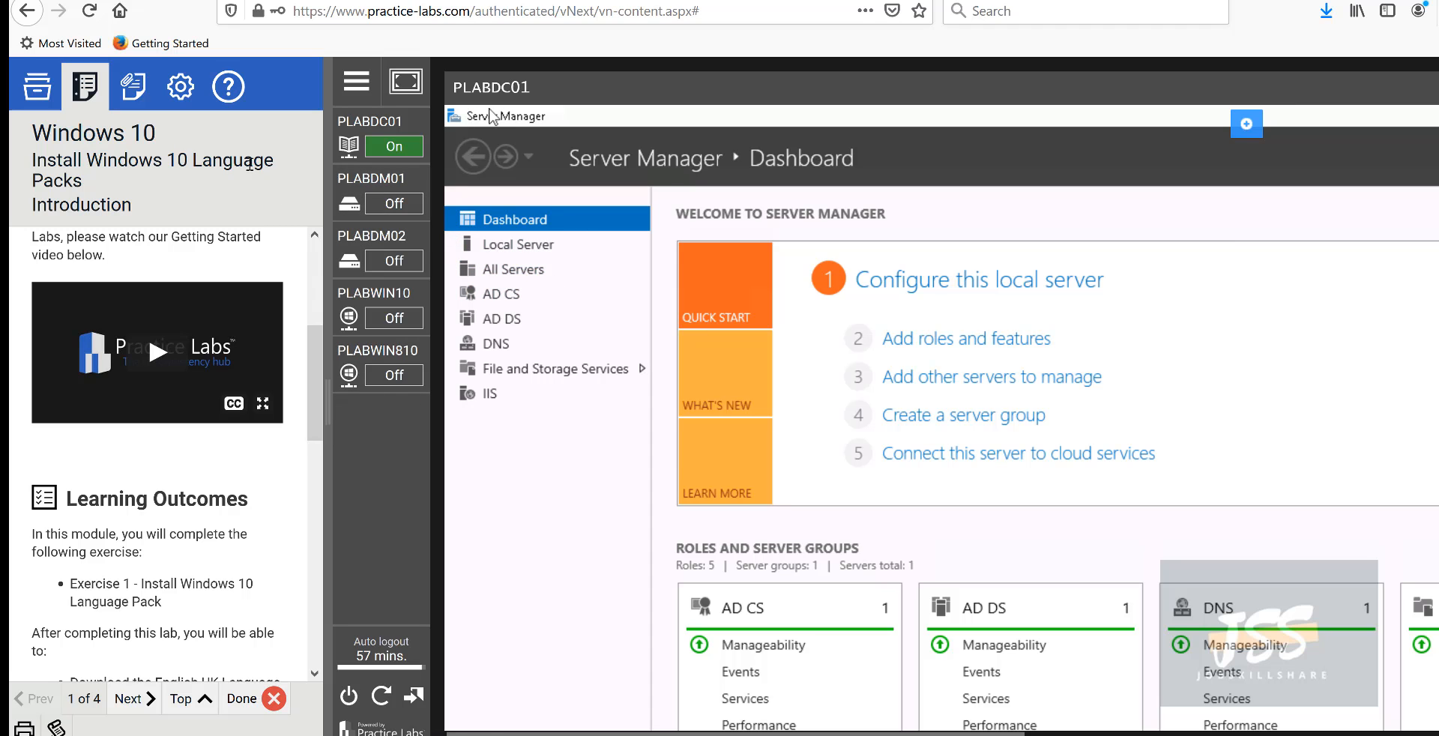
- Leave the language pack lab via its exercises and lab guides, back to the Practice Labs list
{"action": "left_click", "coordinate": [37, 86]}
{"action": "left_click", "coordinate": [112, 131]}
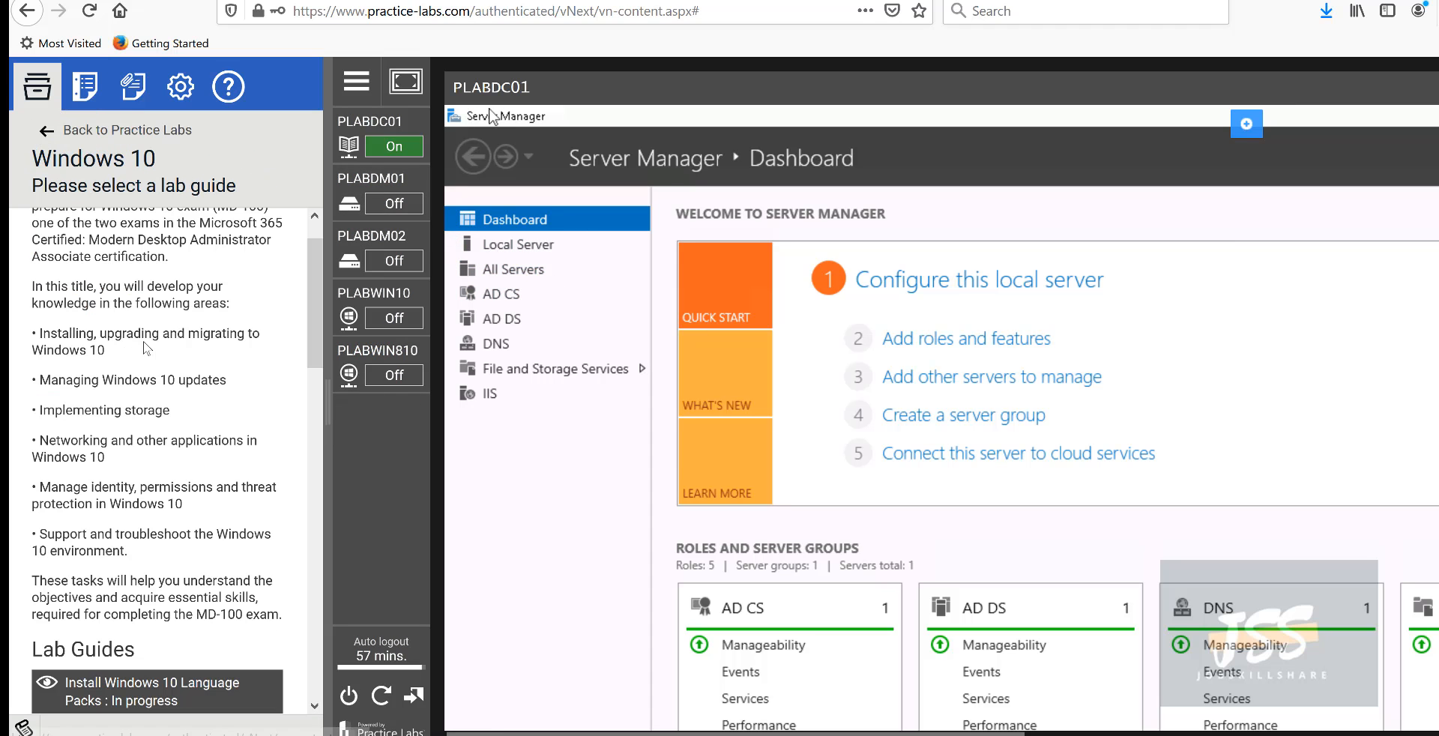
{"action": "scroll", "coordinate": [107, 546], "scroll_direction": "down", "scroll_amount": 3}
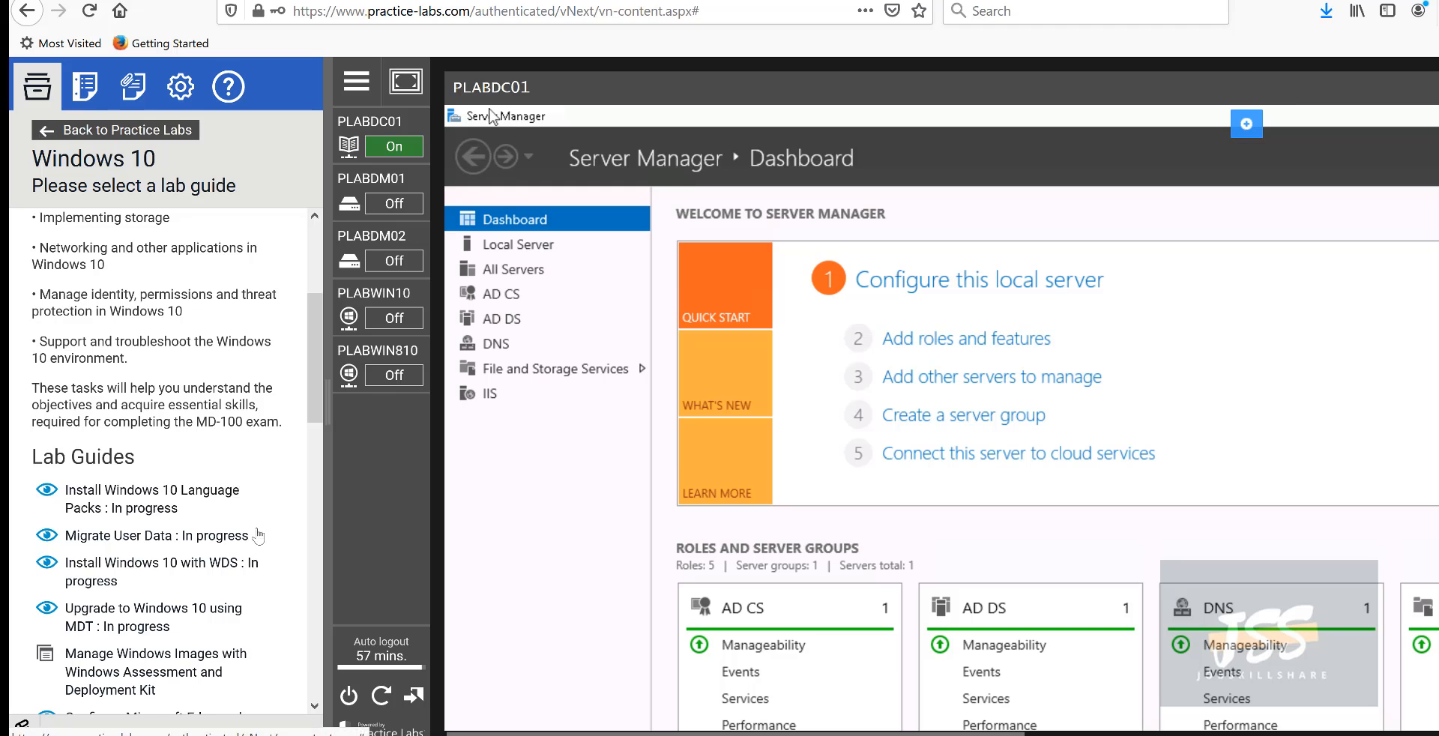
{"action": "left_click", "coordinate": [113, 130]}
{"action": "scroll", "coordinate": [189, 438], "scroll_direction": "down", "scroll_amount": 1}
{"action": "scroll", "coordinate": [189, 438], "scroll_direction": "up", "scroll_amount": 3}
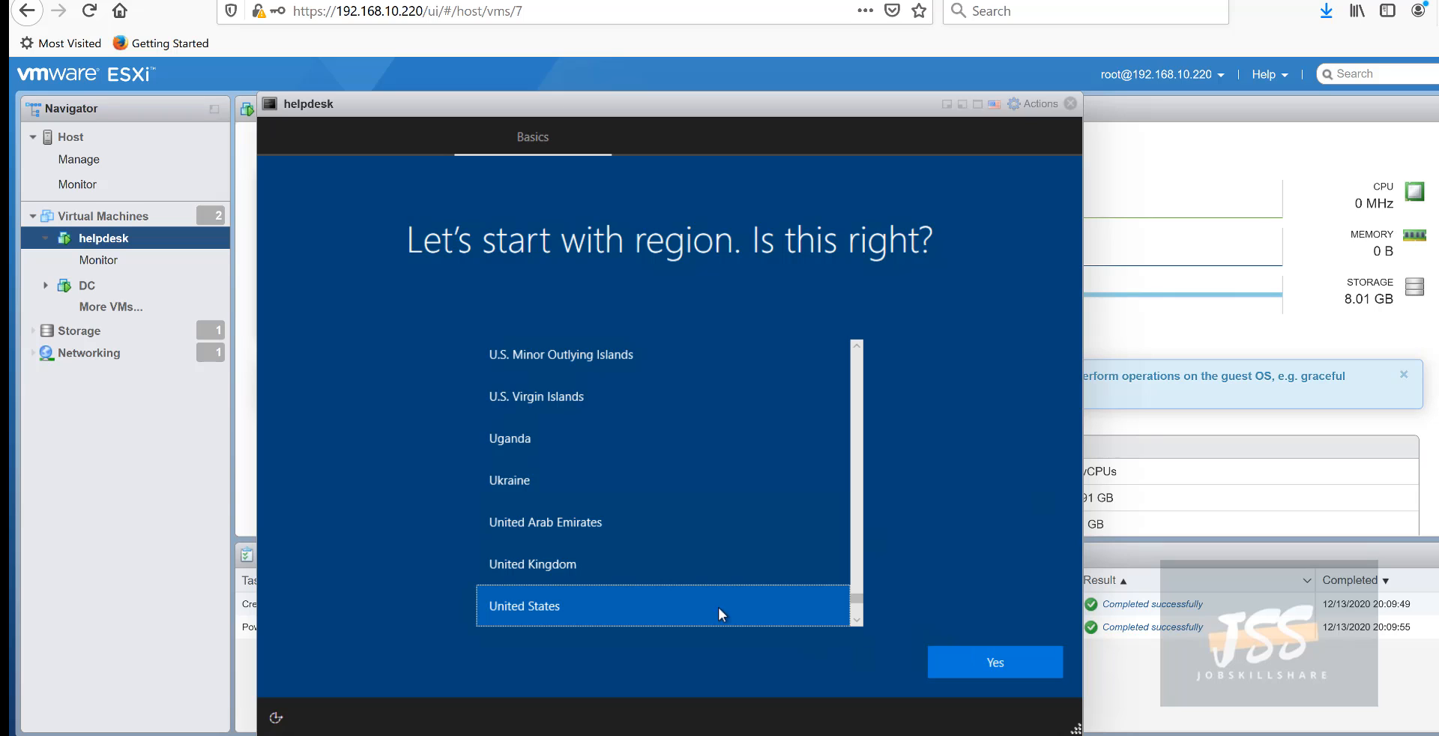
- Confirm the United States region and US keyboard, skipping any second keyboard layout
{"action": "left_click", "coordinate": [950, 662]}
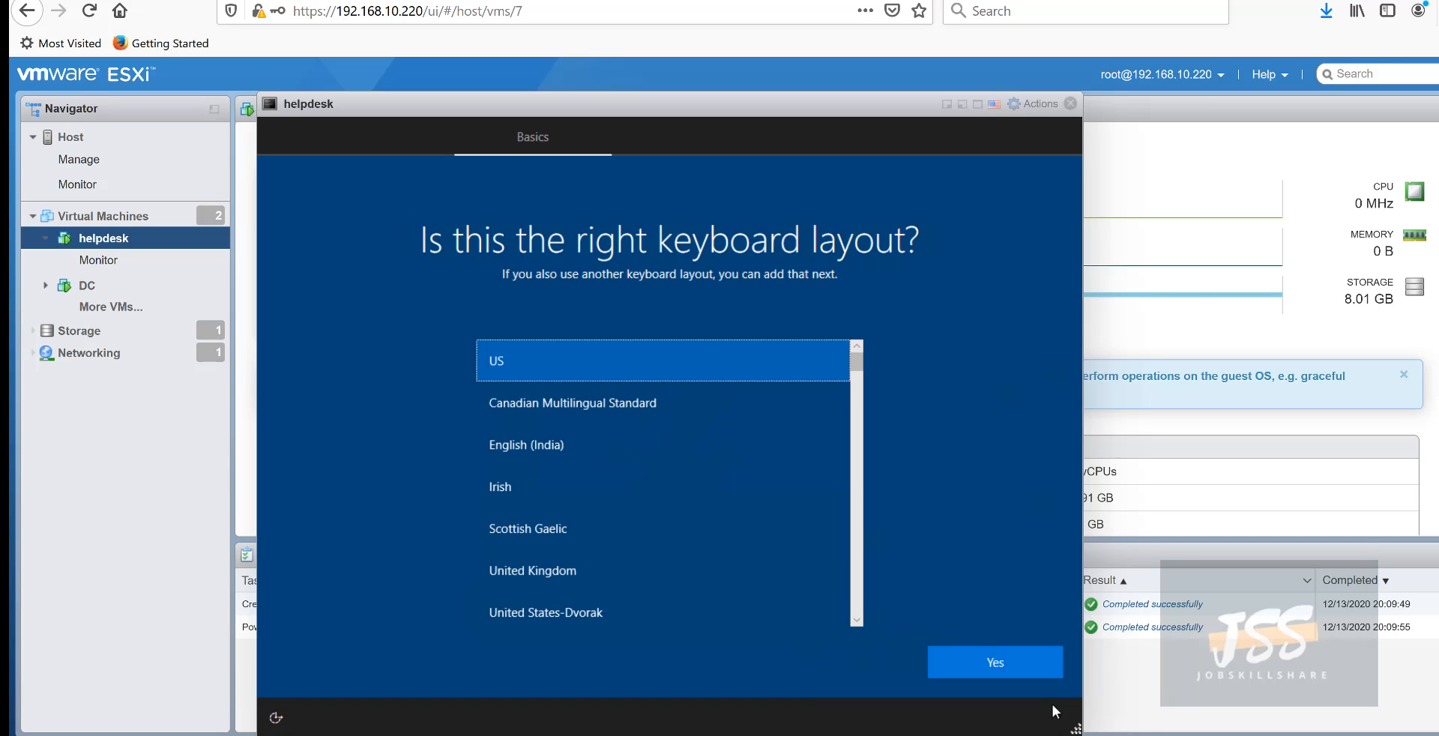
{"action": "left_click", "coordinate": [1009, 664]}
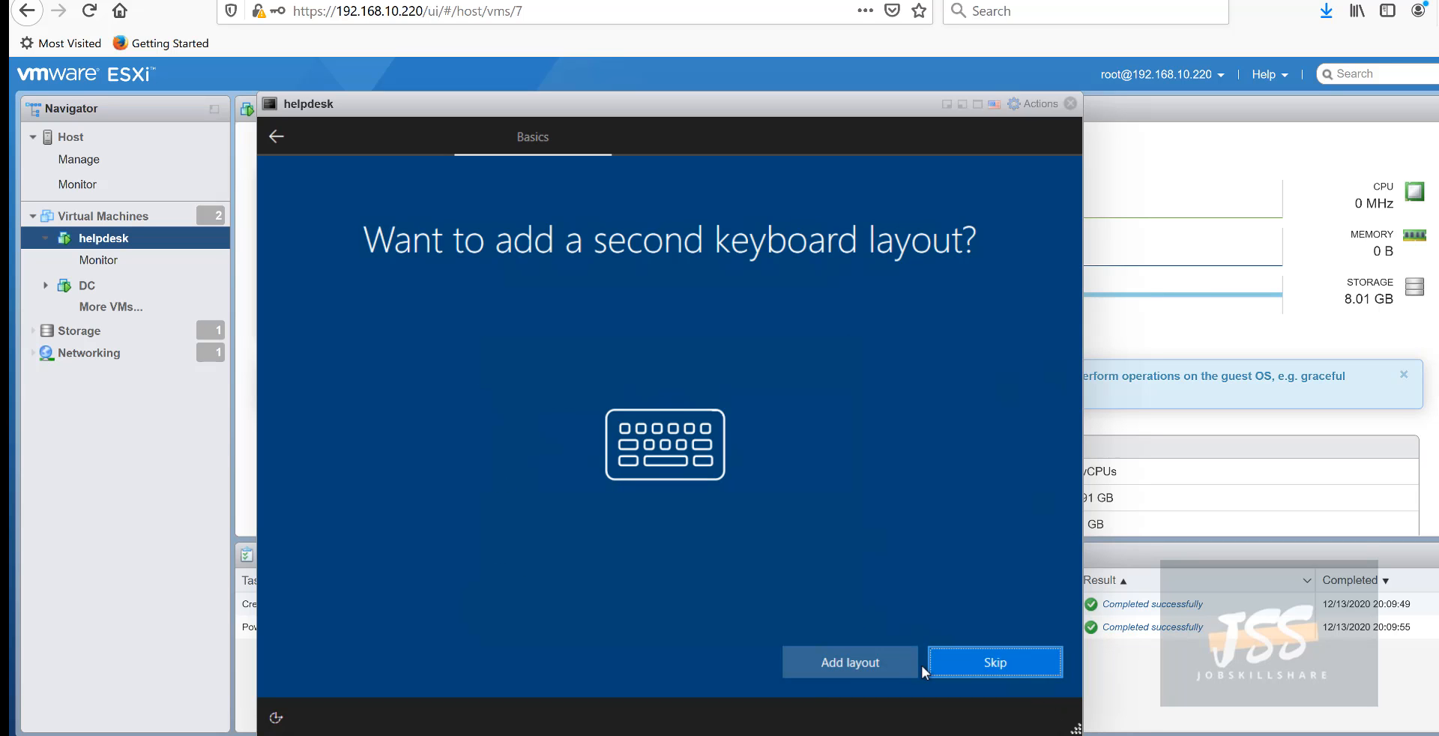
{"action": "left_click", "coordinate": [978, 666]}
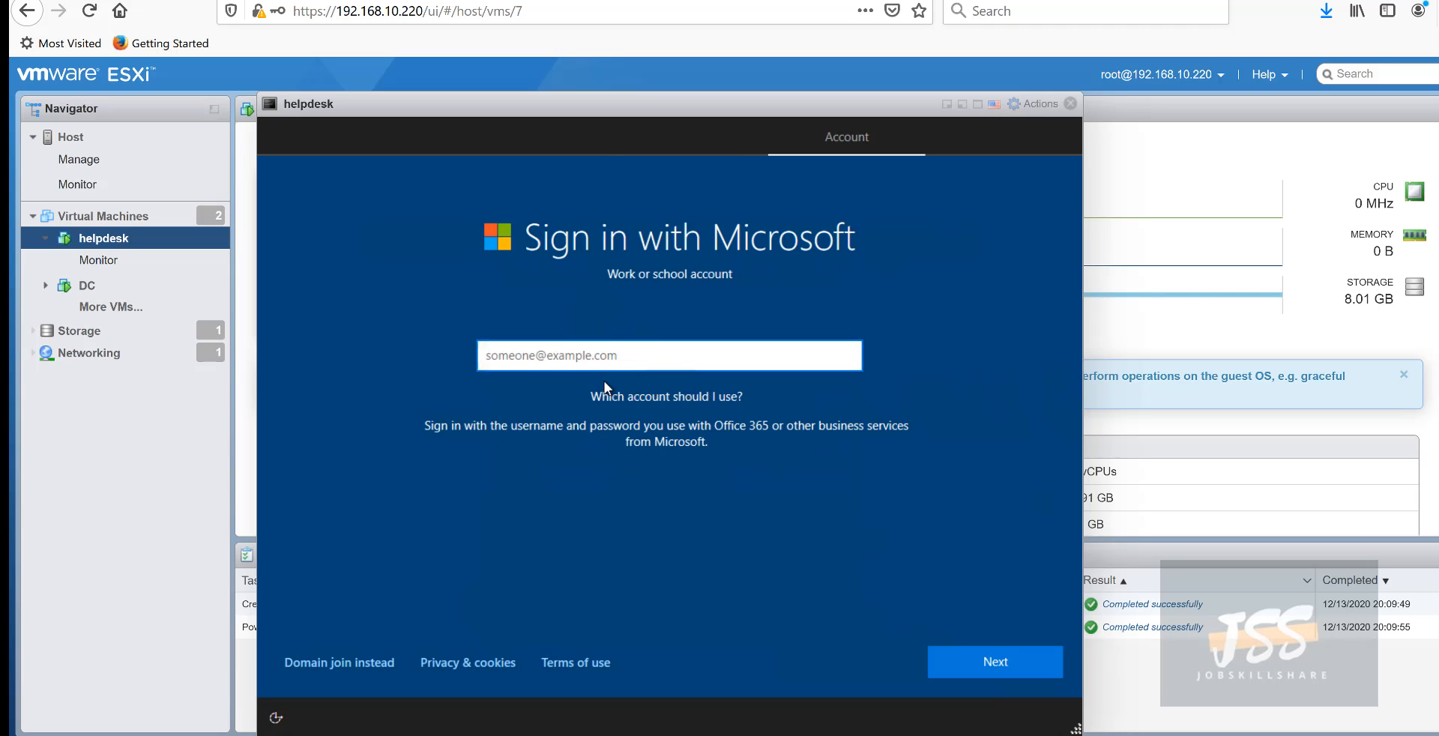
- Choose 'Domain join instead' and enter admin as the local account name
{"action": "left_click", "coordinate": [520, 355]}
{"action": "left_click", "coordinate": [321, 662]}
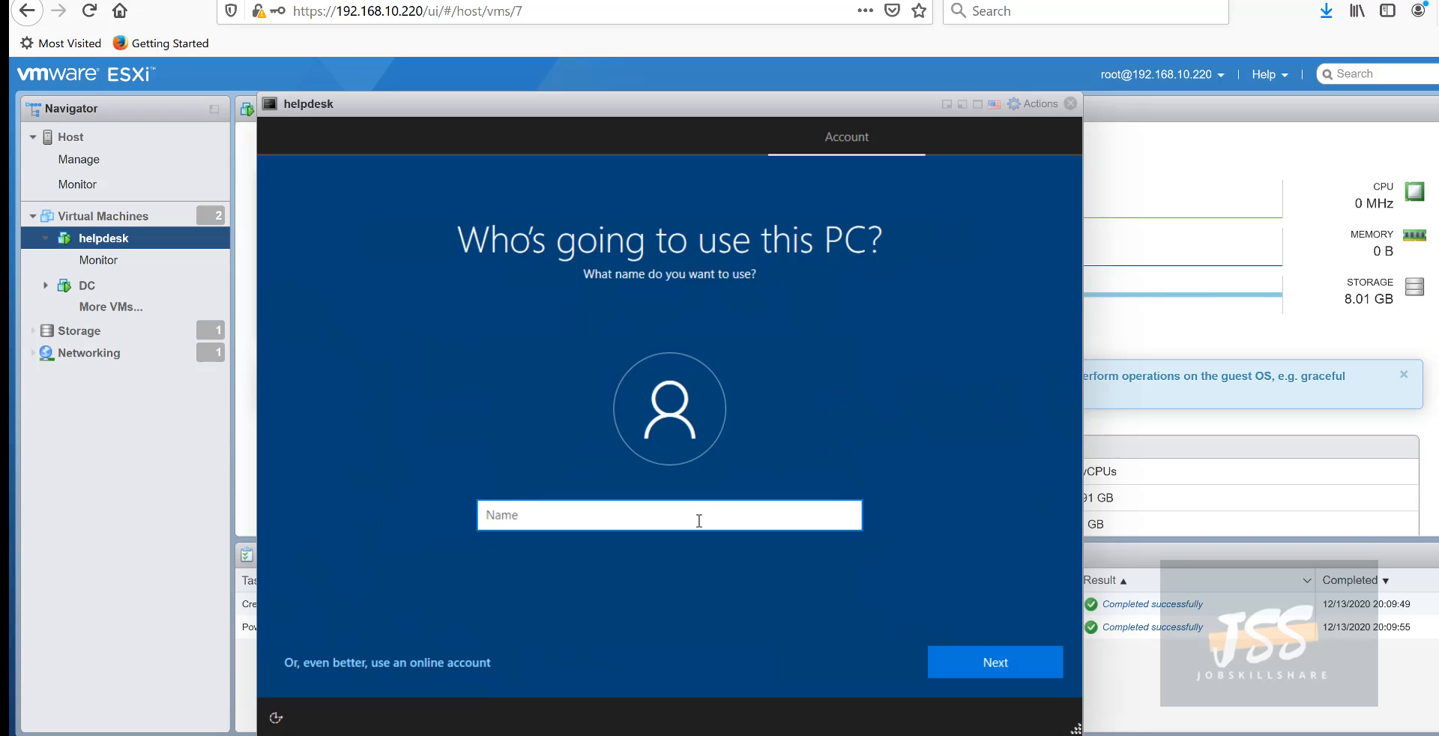
{"action": "type", "text": "admin"}
- Reposition the helpdesk console window to reveal Next and select the entered admin name
{"action": "left_click_drag", "start_coordinate": [294, 107], "coordinate": [318, 207]}
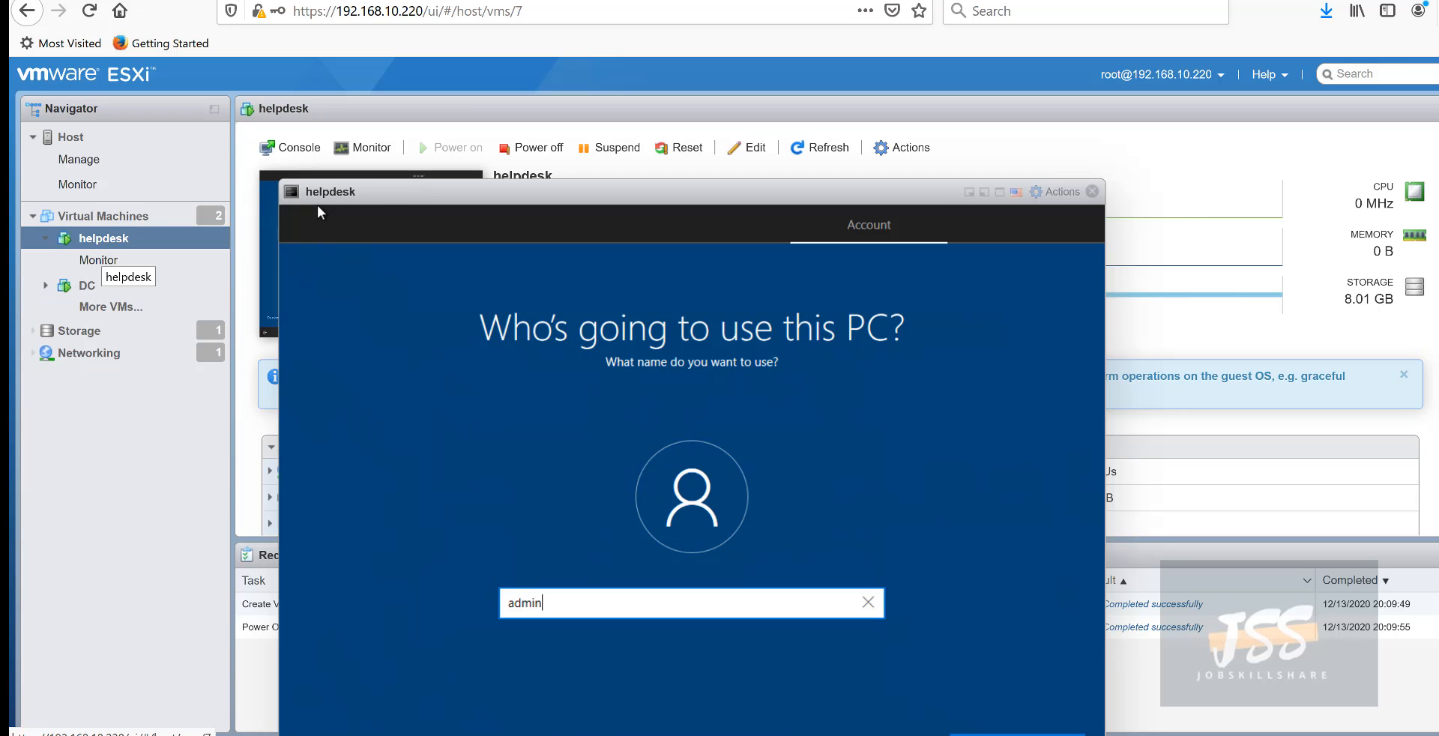
{"action": "left_click_drag", "start_coordinate": [377, 203], "coordinate": [383, 180]}
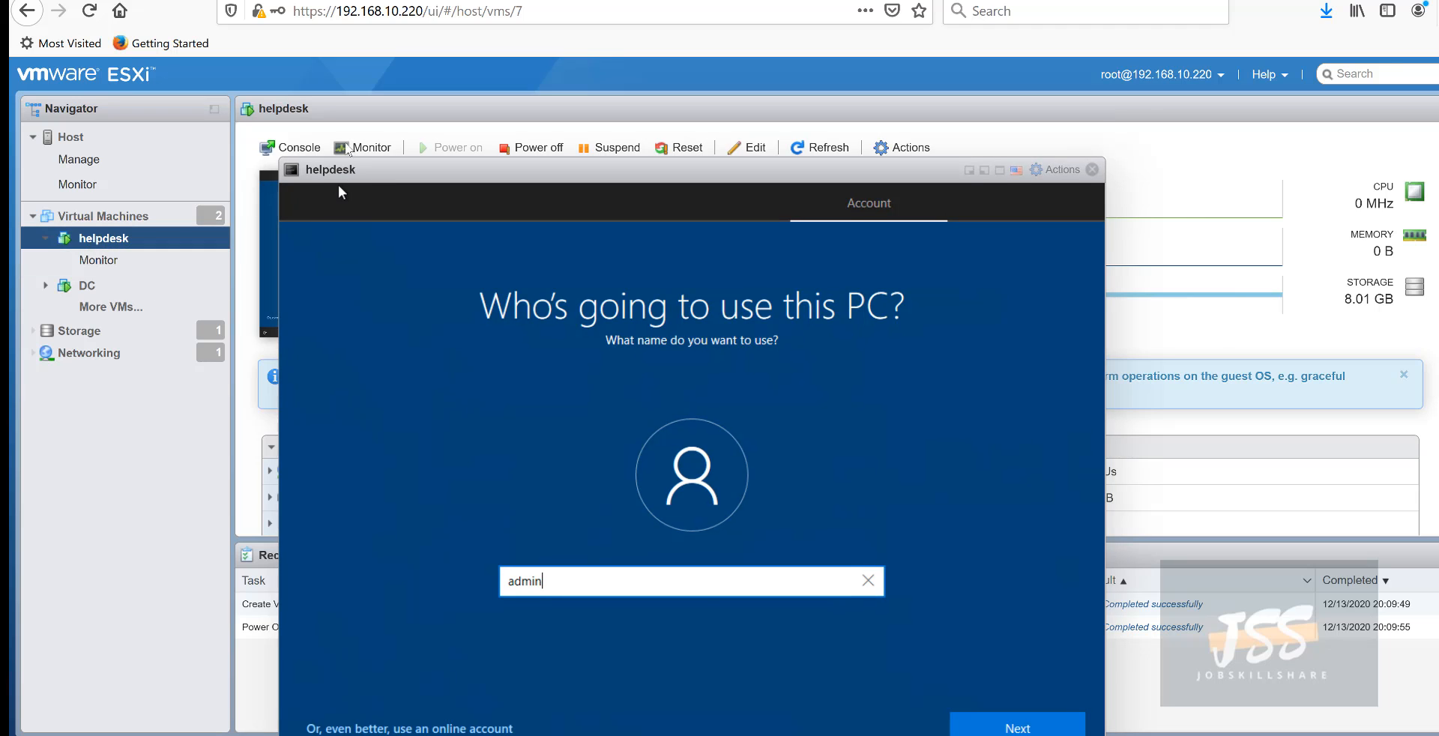
{"action": "left_click_drag", "start_coordinate": [341, 178], "coordinate": [360, 120]}
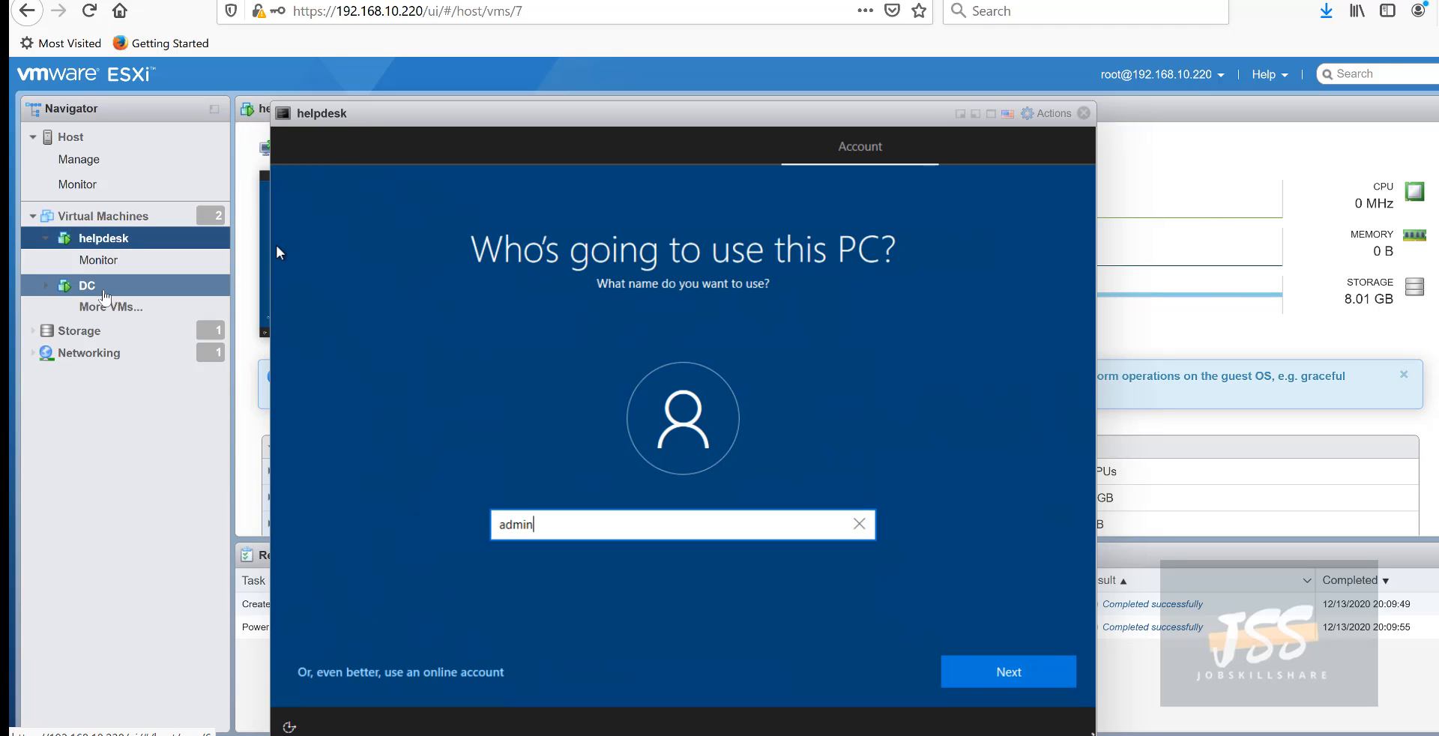
{"action": "left_click_drag", "start_coordinate": [562, 533], "coordinate": [492, 532]}
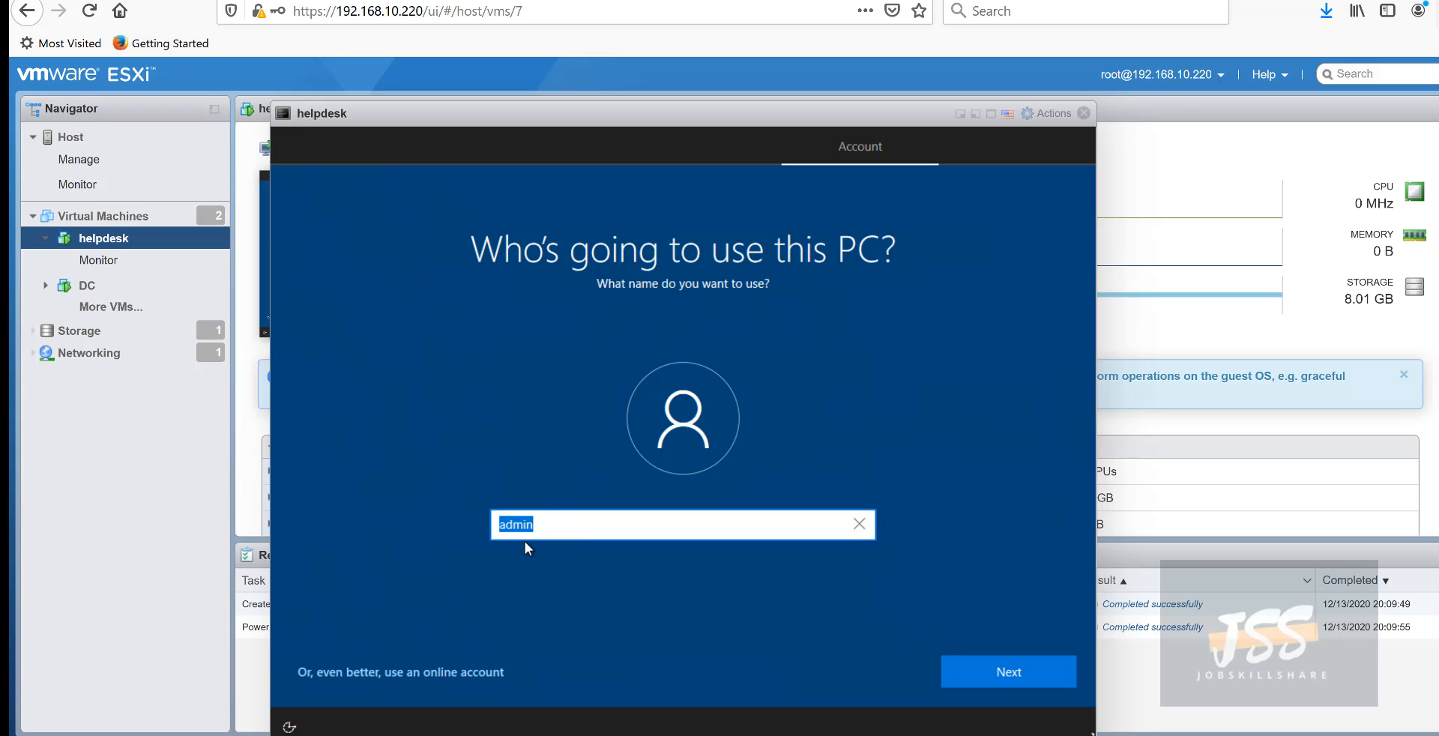
- Confirm admin as the account name, then enter and confirm an account password
{"action": "left_click", "coordinate": [975, 663]}
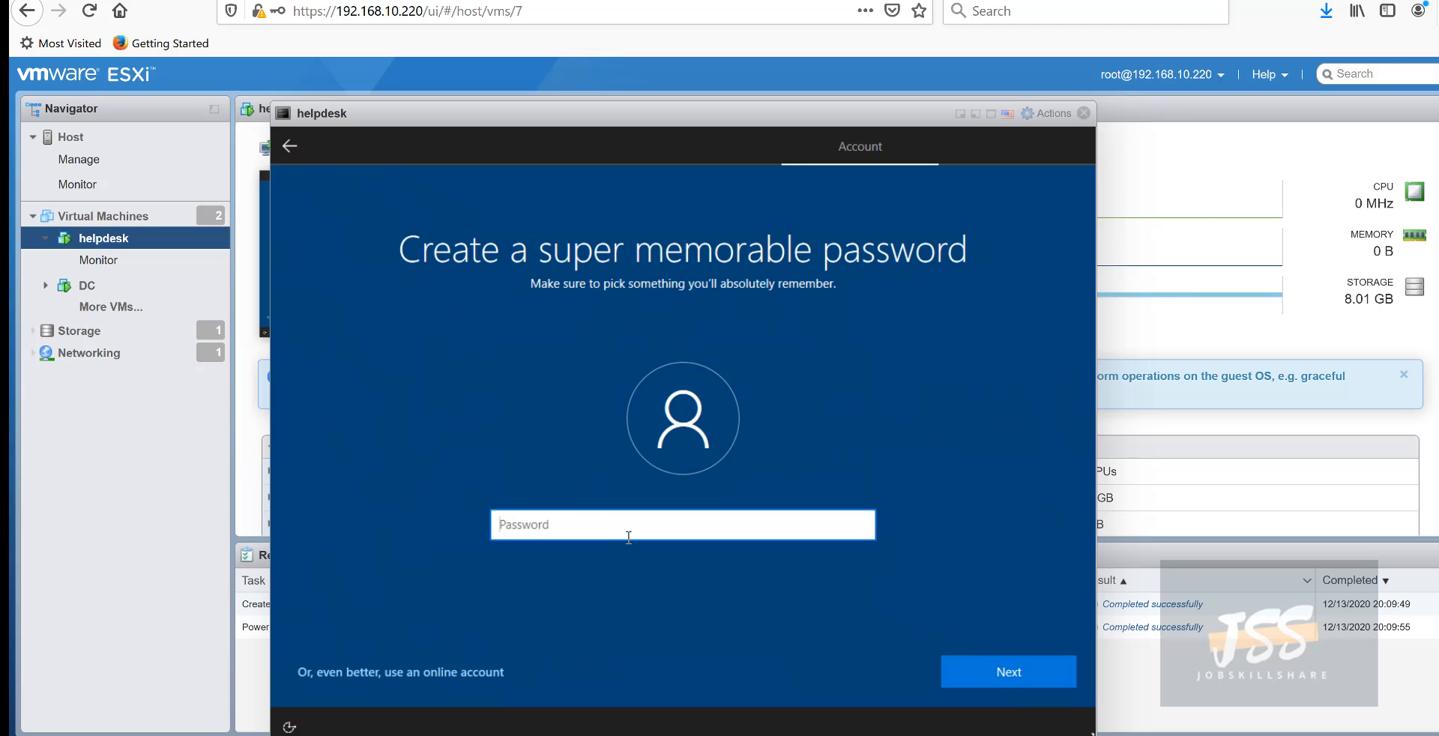
{"action": "type", "text": "•••••••••"}
{"action": "key", "text": "Return"}
{"action": "type", "text": "••••••••"}
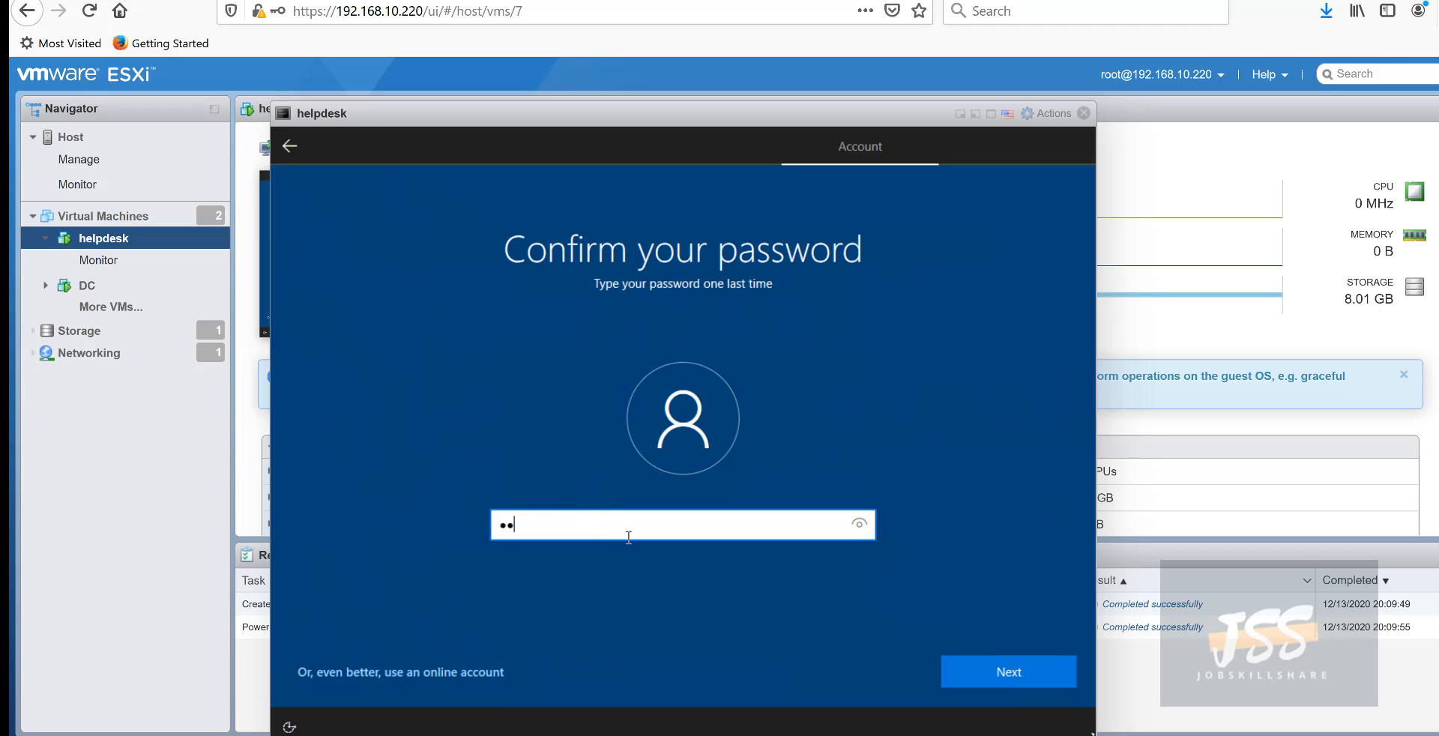
{"action": "key", "text": "Return"}
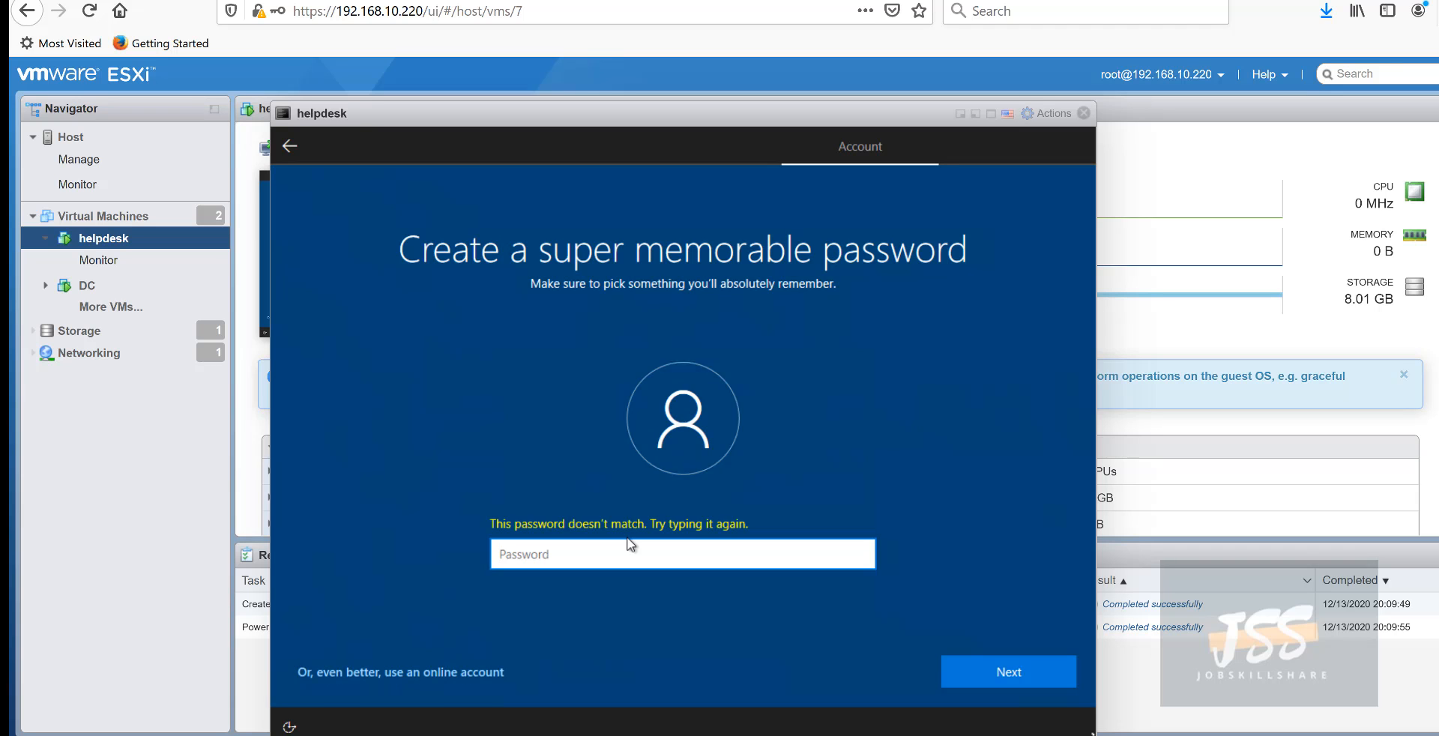
- Re-enter the matching password and its confirmation to reach the privacy settings page
{"action": "type", "text": "•••••••••"}
{"action": "key", "text": "Return"}
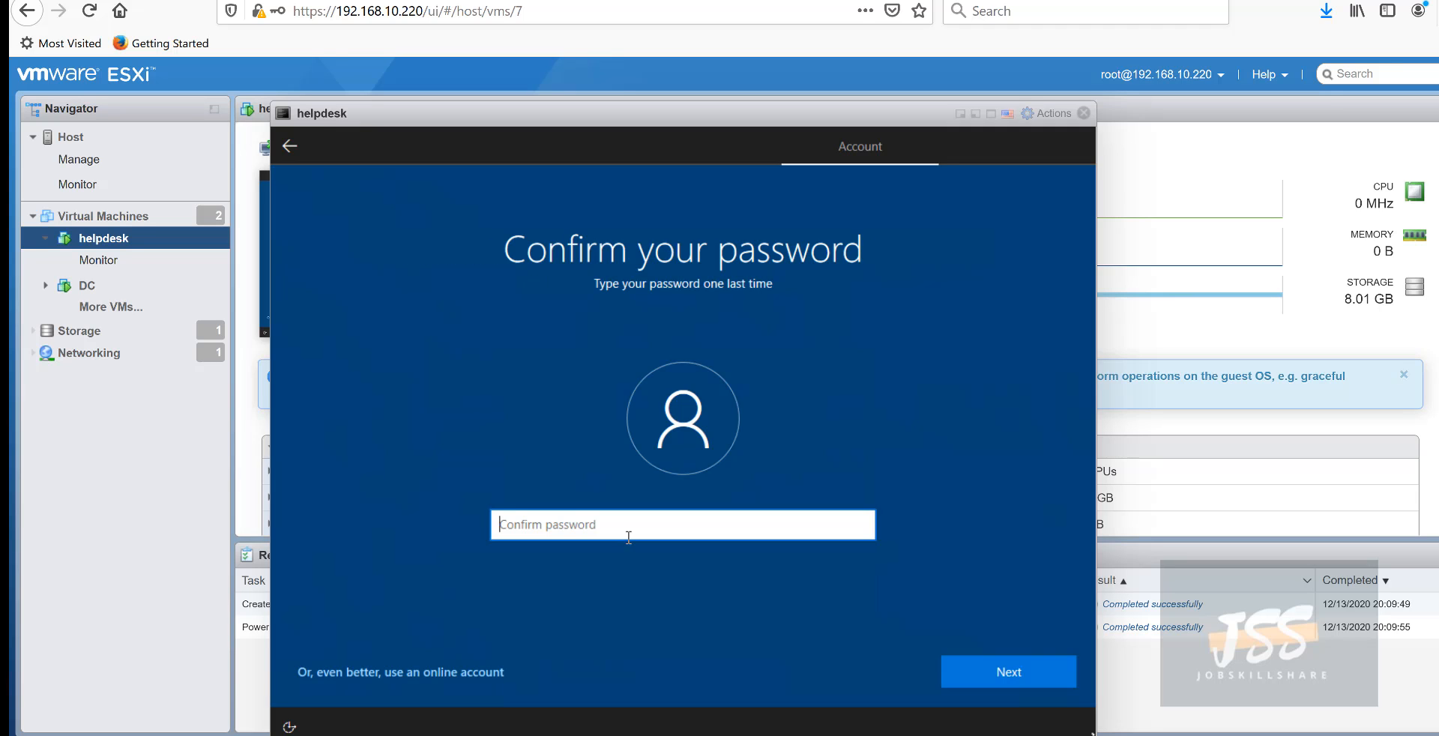
{"action": "type", "text": "••••••••"}
{"action": "key", "text": "Return"}
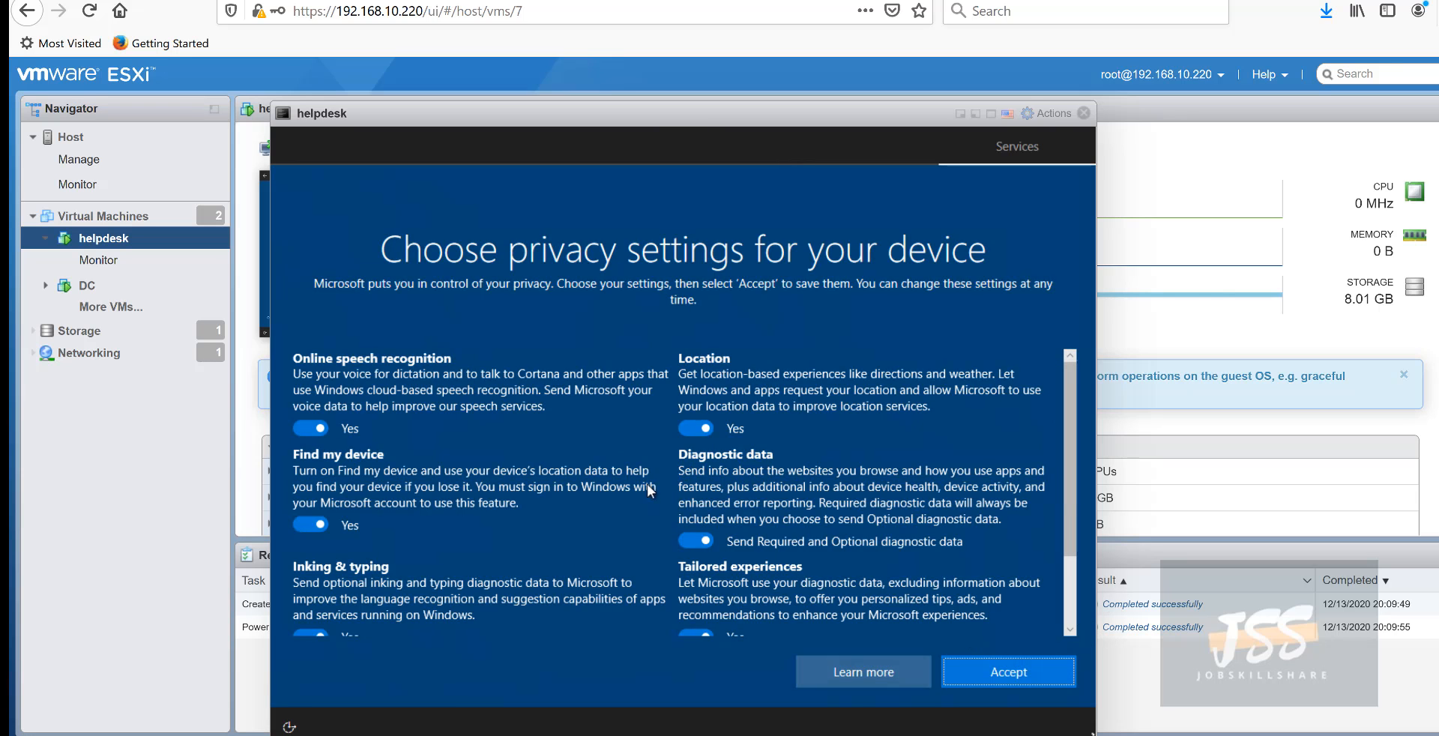
- Accept the privacy settings and choose Not now on the Cortana page
{"action": "left_click", "coordinate": [1020, 665]}
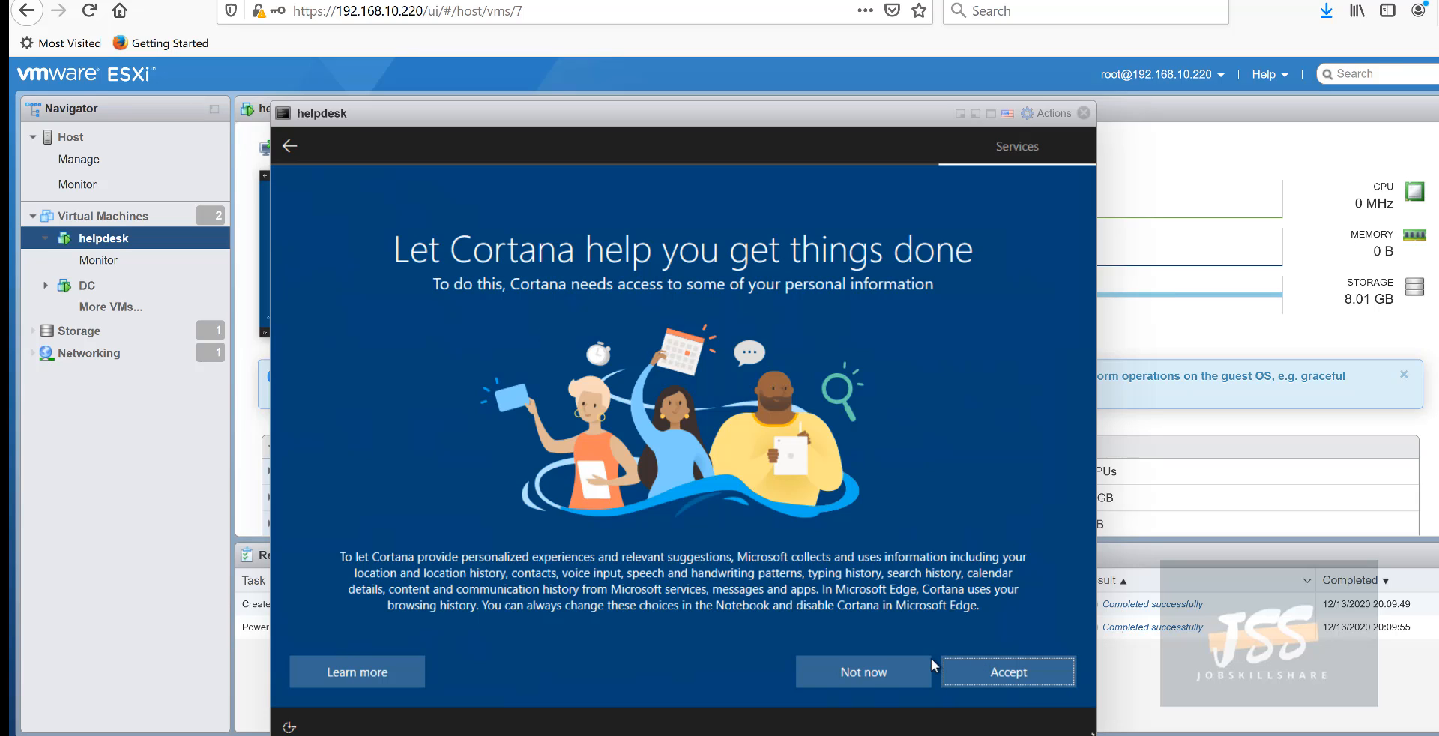
{"action": "left_click", "coordinate": [865, 670]}
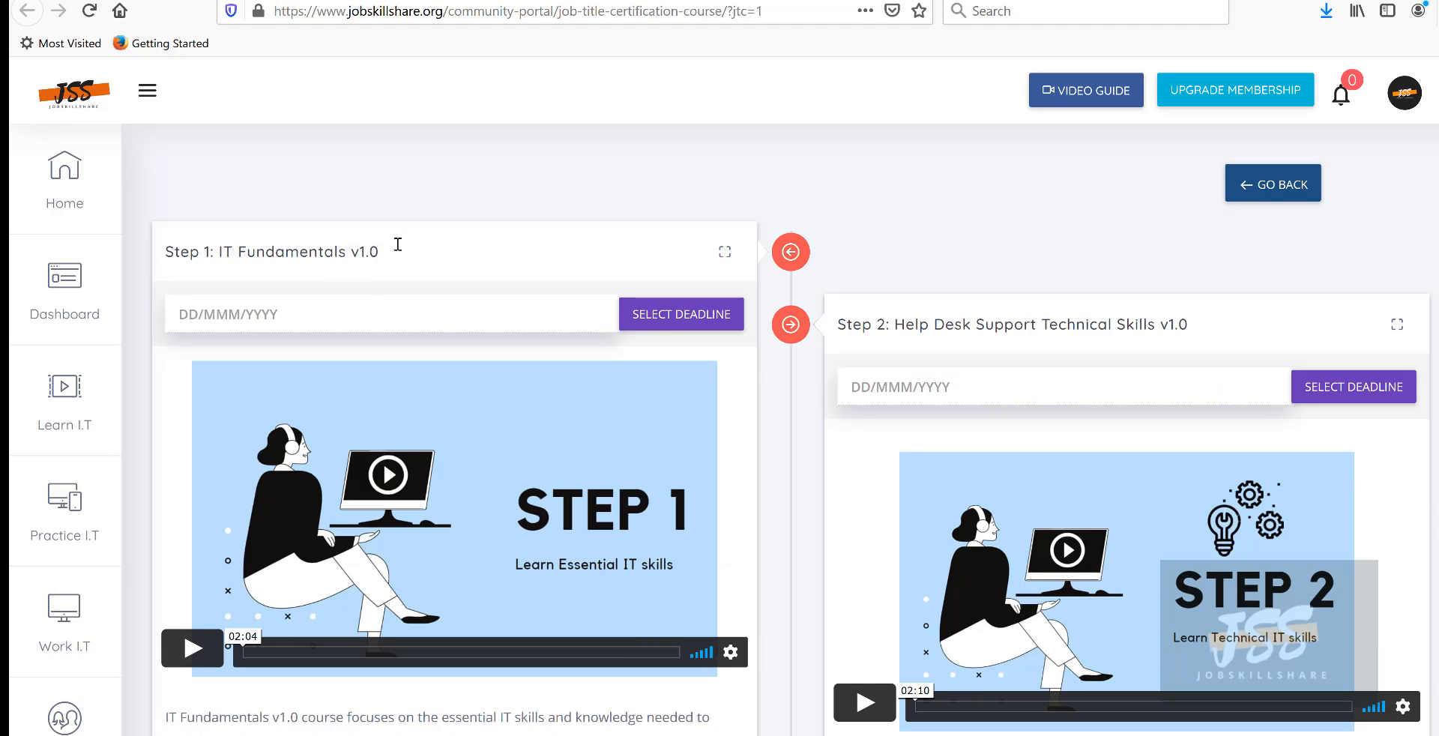
- Select the 'Step 1: IT Fundamentals v1.0' heading on the jobskillshare.org course page
{"action": "left_click_drag", "start_coordinate": [396, 247], "coordinate": [205, 208]}
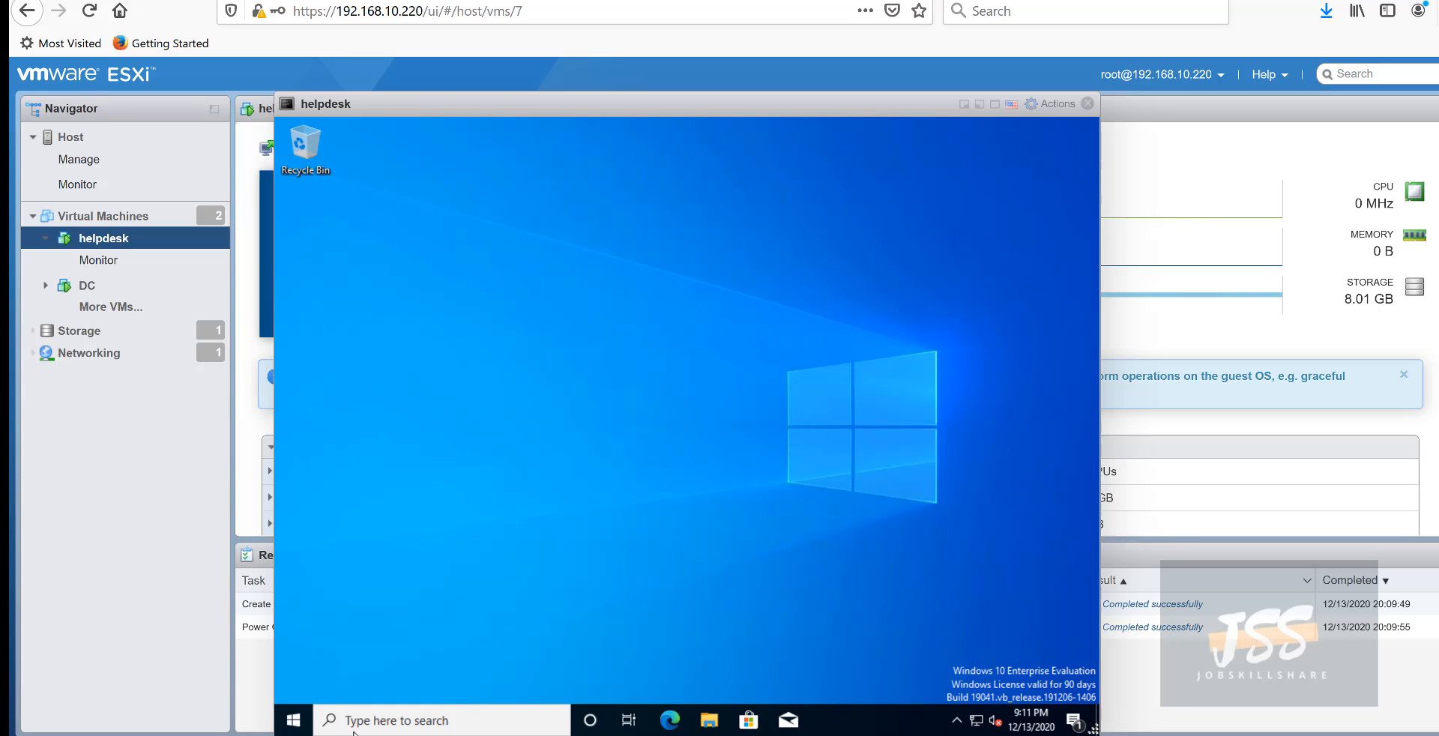
- Open Computer Management from the Start context menu and list the Local Users and Groups users
{"action": "right_click", "coordinate": [293, 723]}
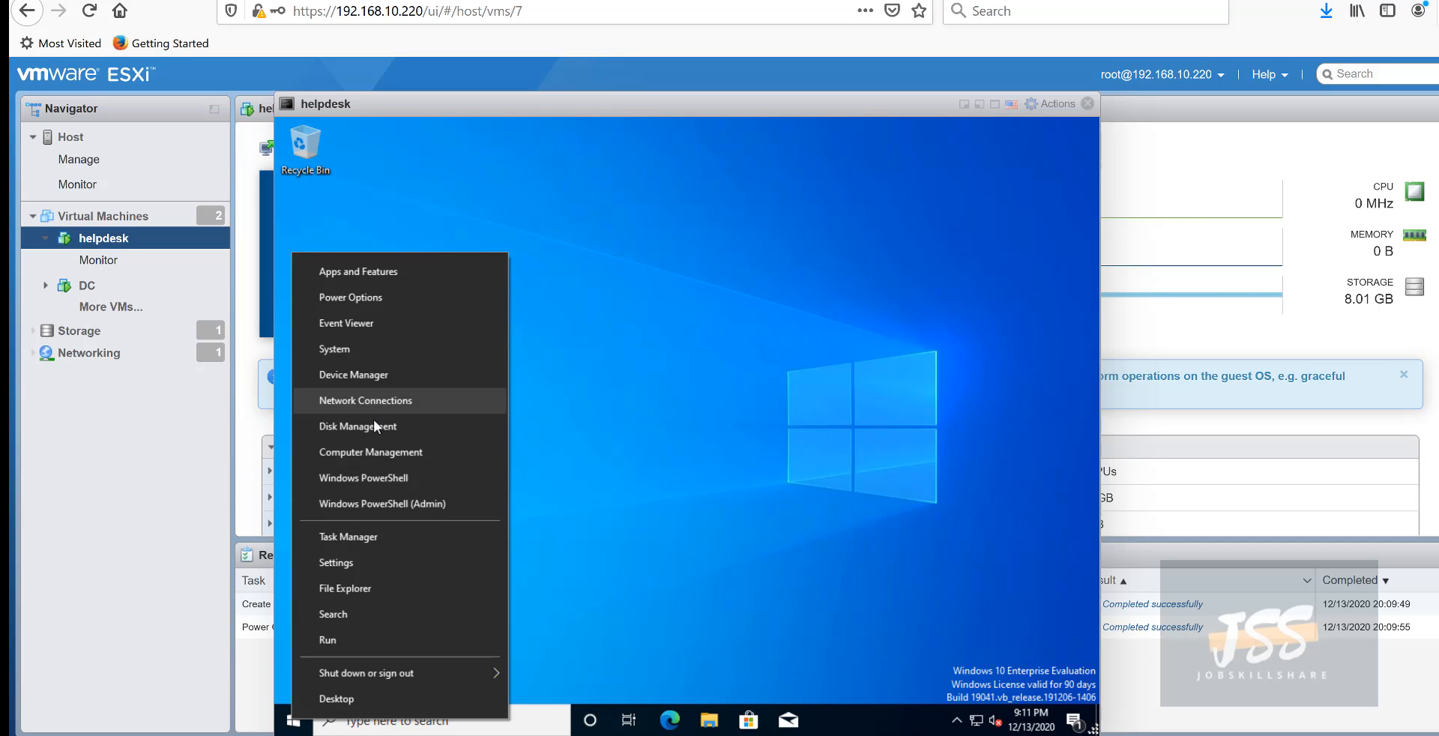
{"action": "left_click", "coordinate": [378, 464]}
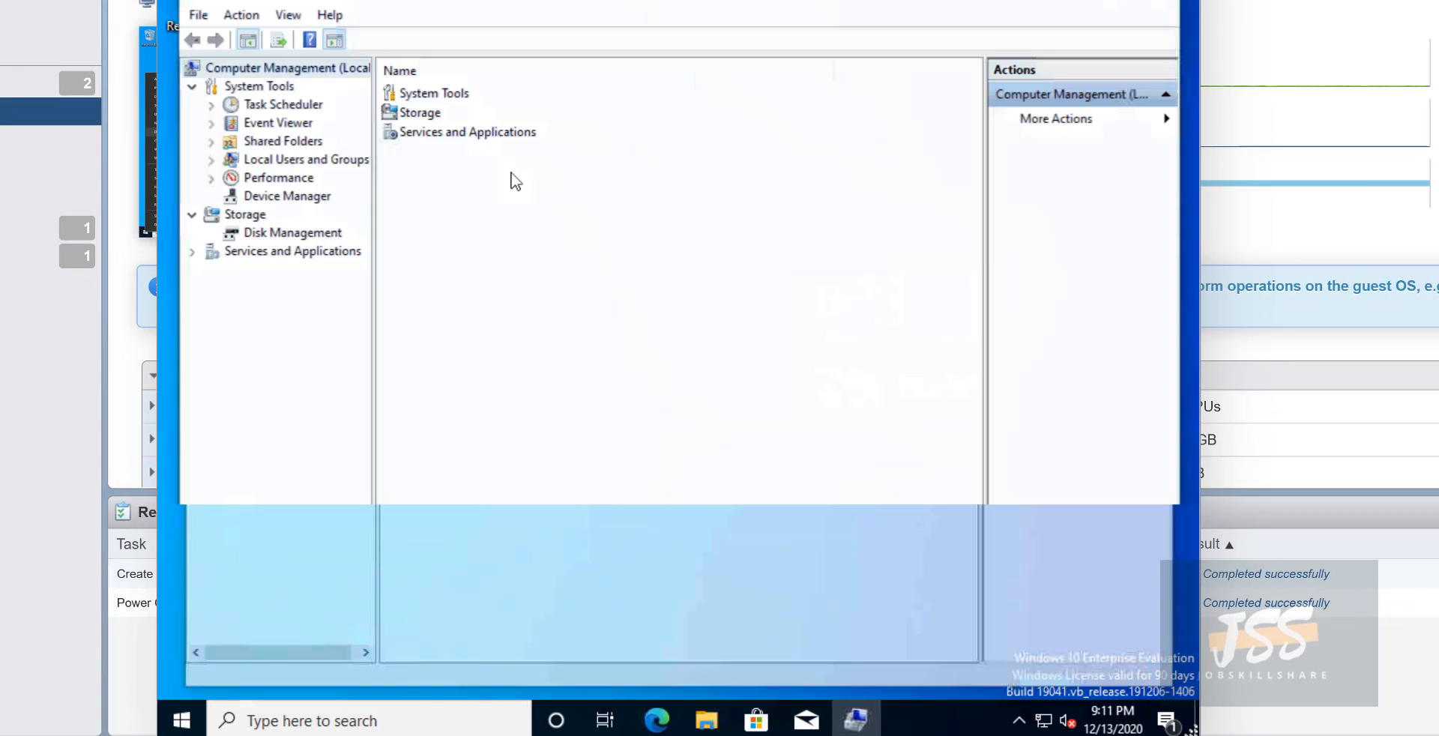
{"action": "left_click", "coordinate": [211, 159]}
{"action": "left_click", "coordinate": [267, 180]}
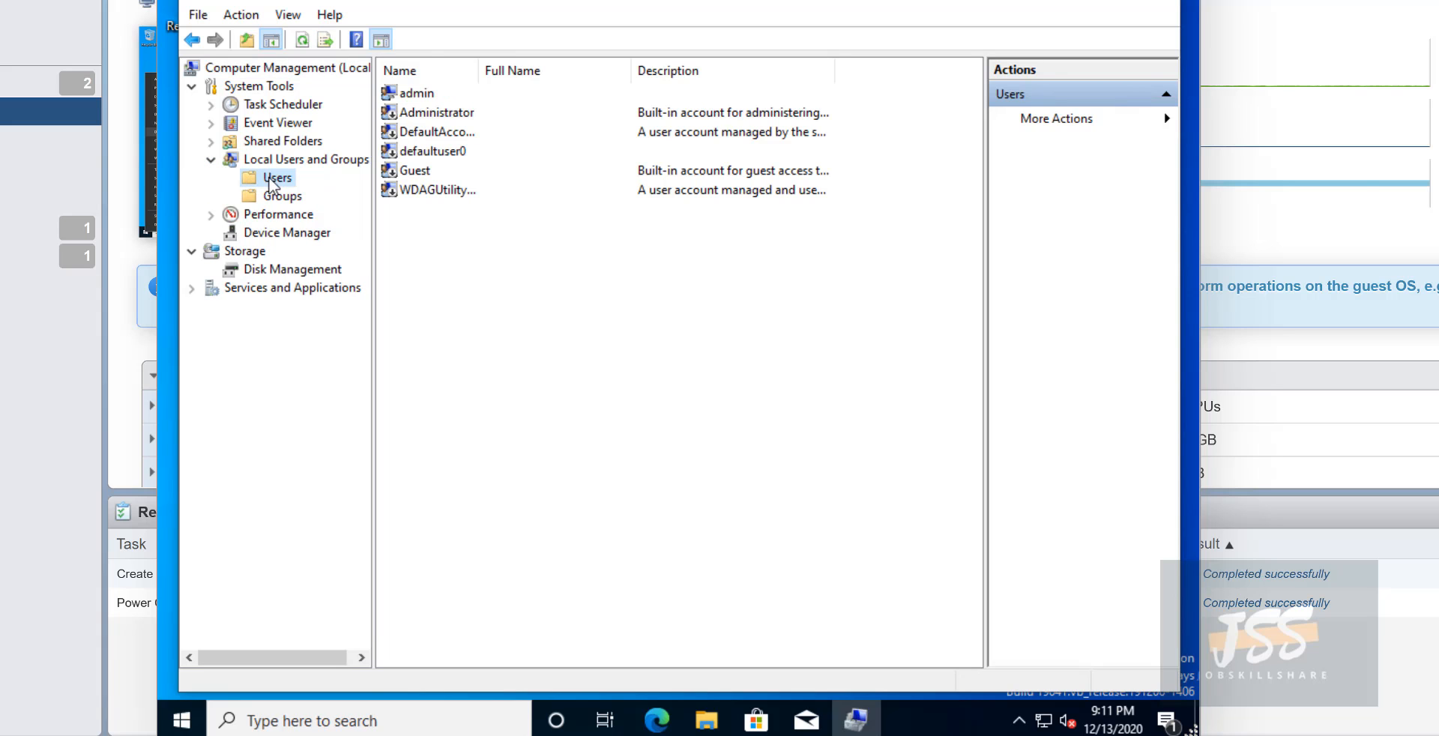
- Inspect the built-in Administrator account's properties, then cancel without changes
{"action": "left_click", "coordinate": [412, 94]}
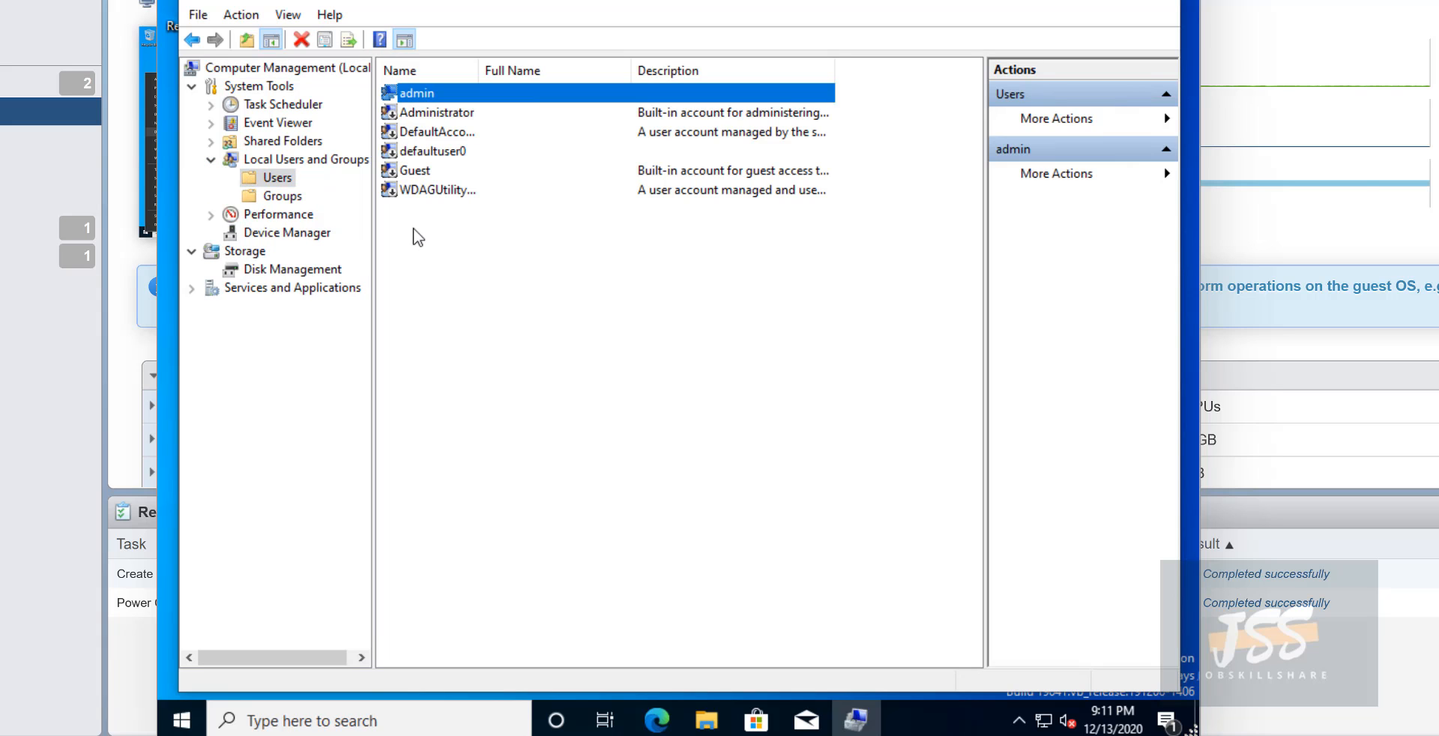
{"action": "left_click", "coordinate": [426, 115]}
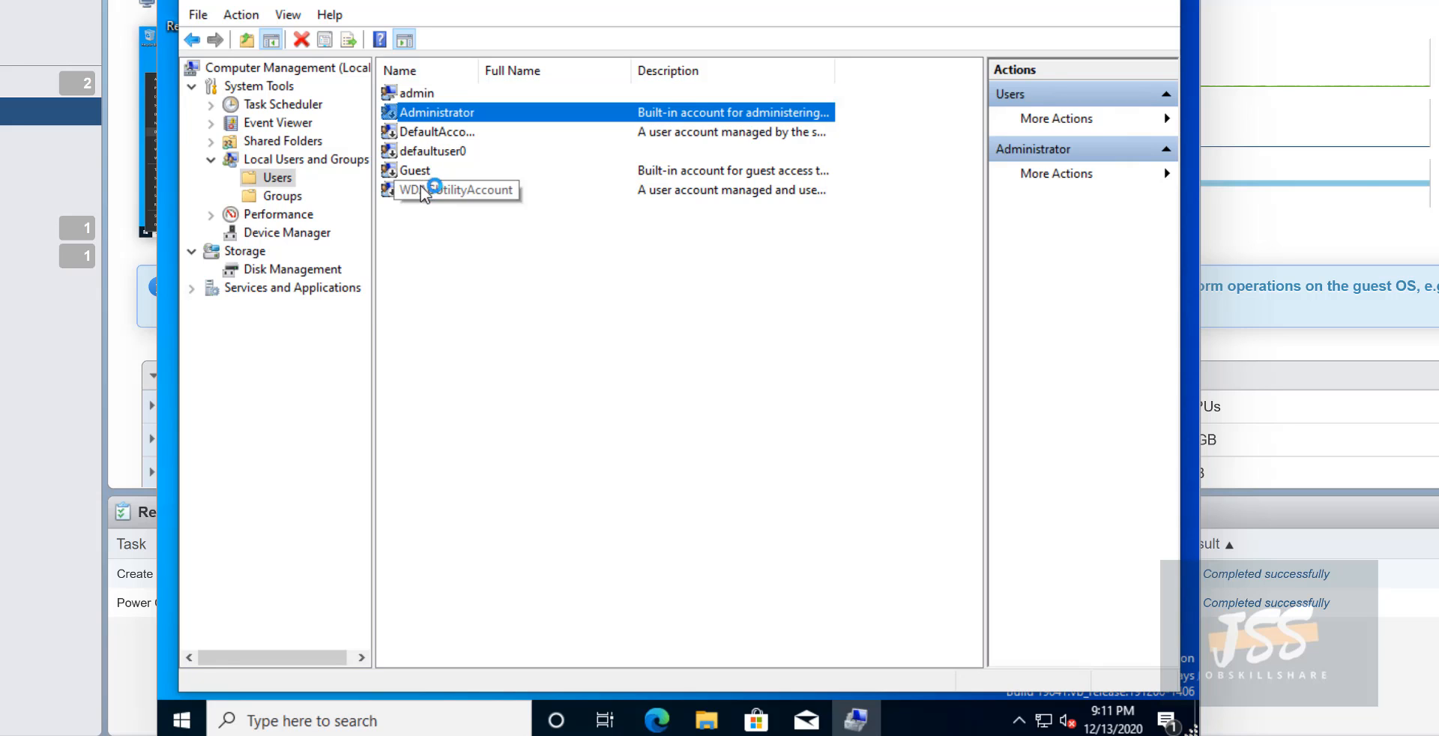
{"action": "double_click", "coordinate": [420, 120]}
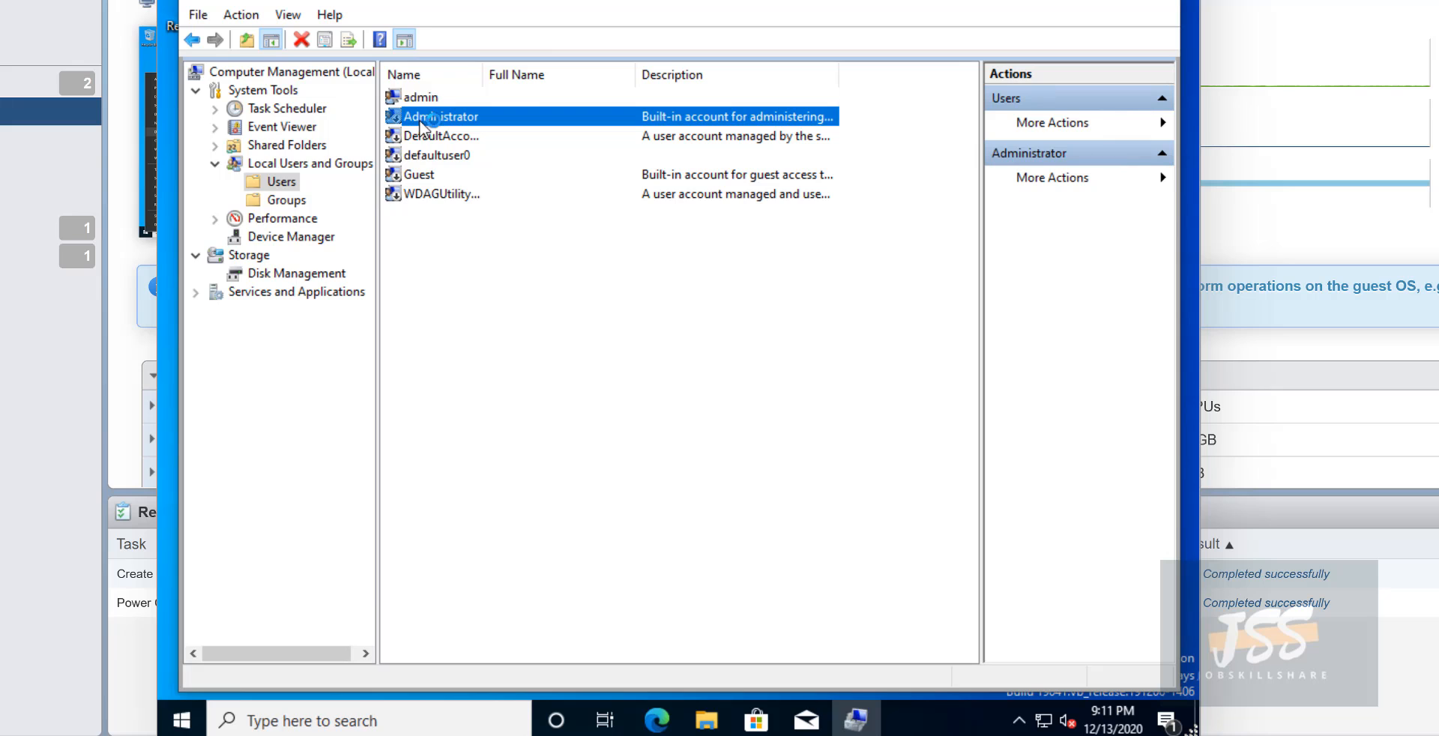
{"action": "right_click", "coordinate": [415, 120]}
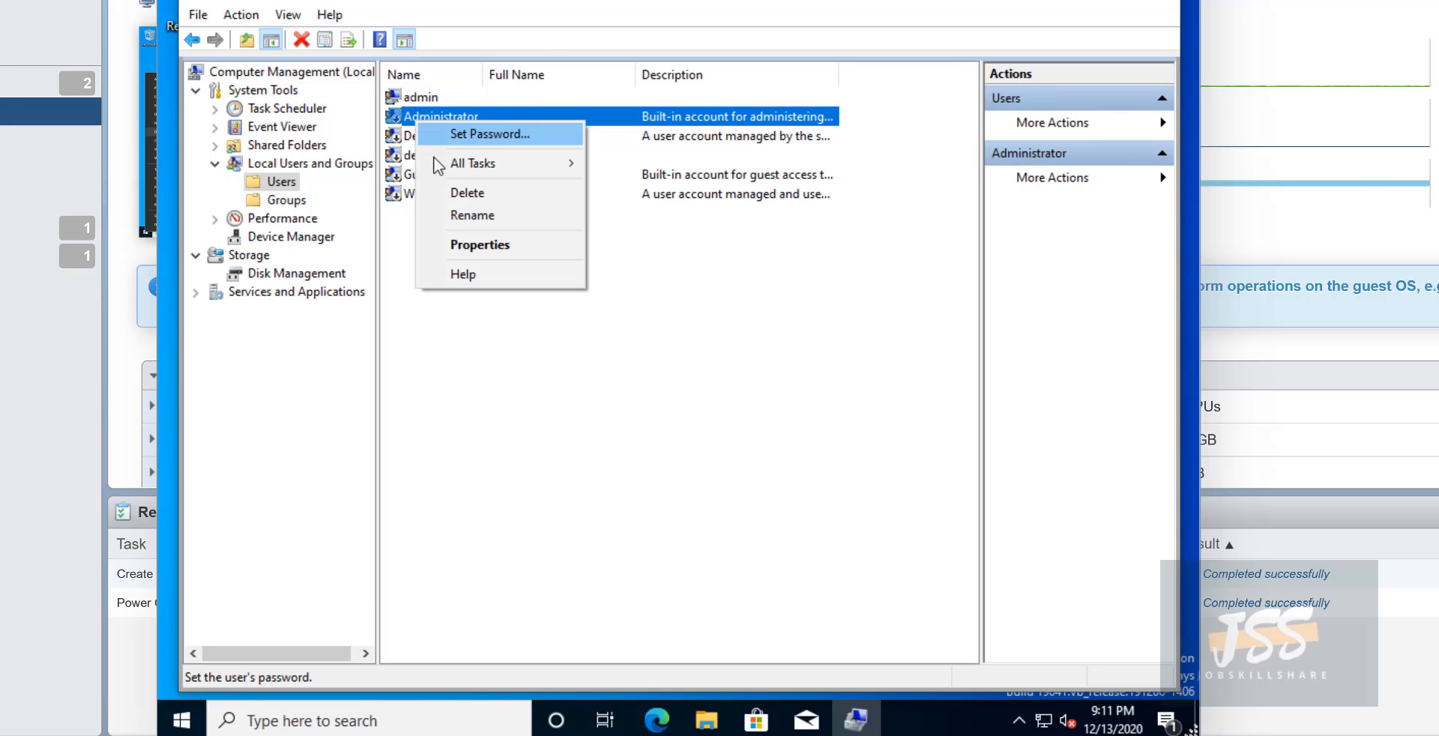
{"action": "left_click", "coordinate": [435, 254]}
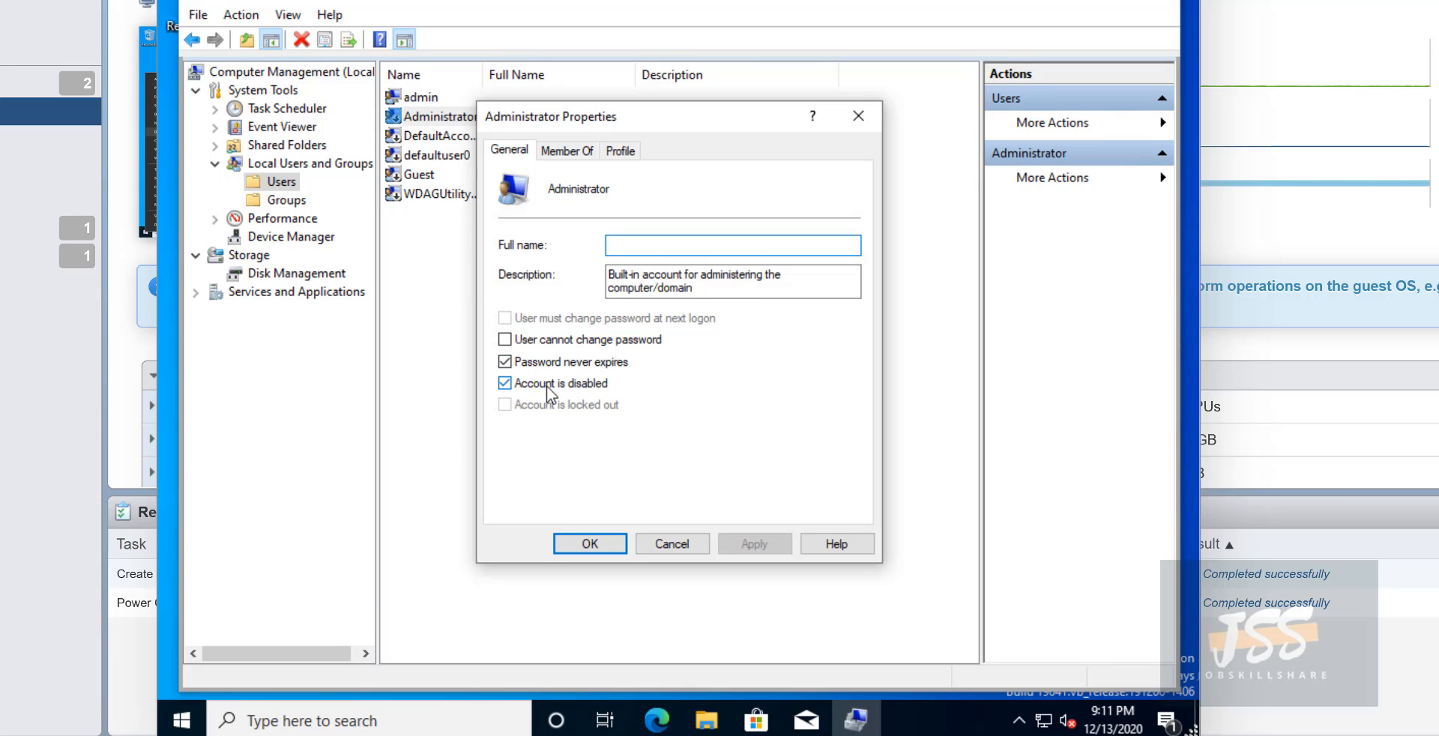
{"action": "left_click", "coordinate": [682, 551]}
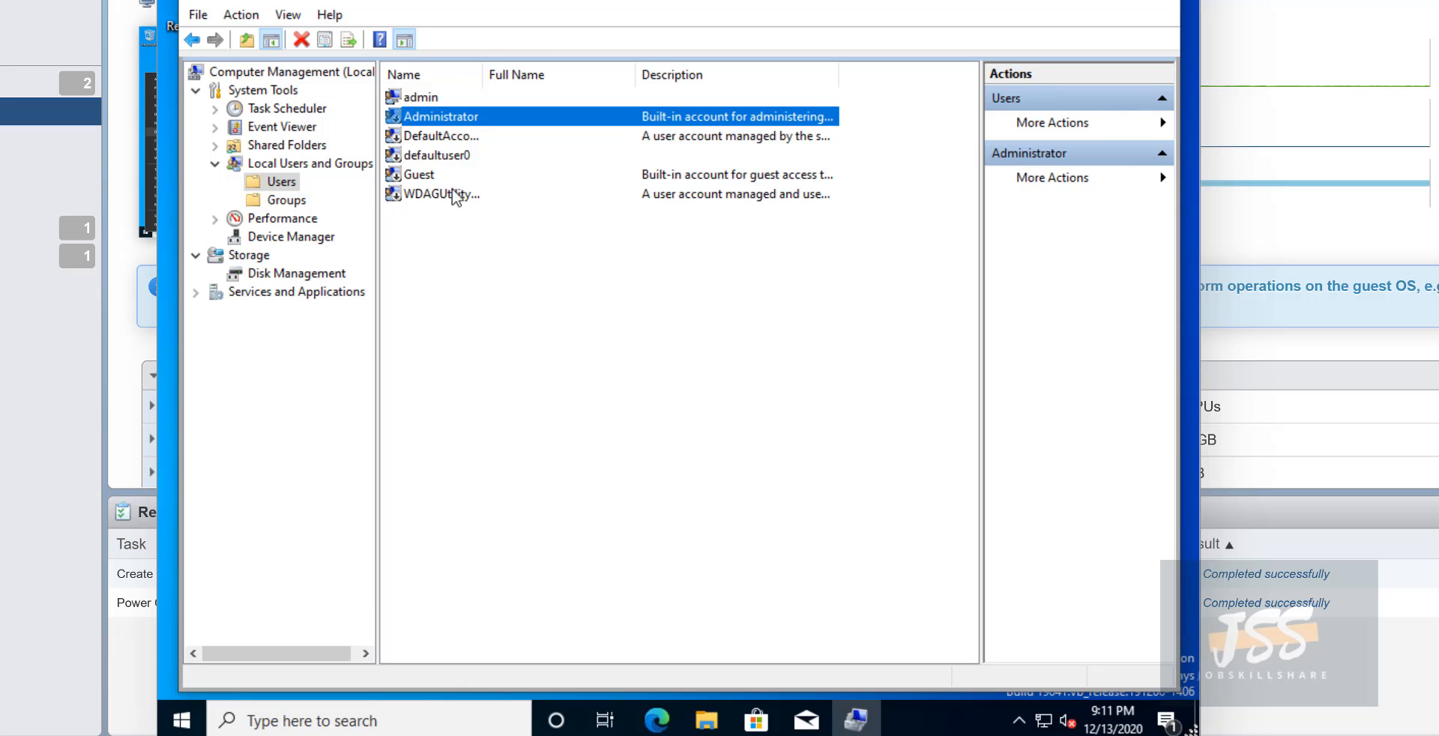
{"action": "left_click", "coordinate": [465, 244]}
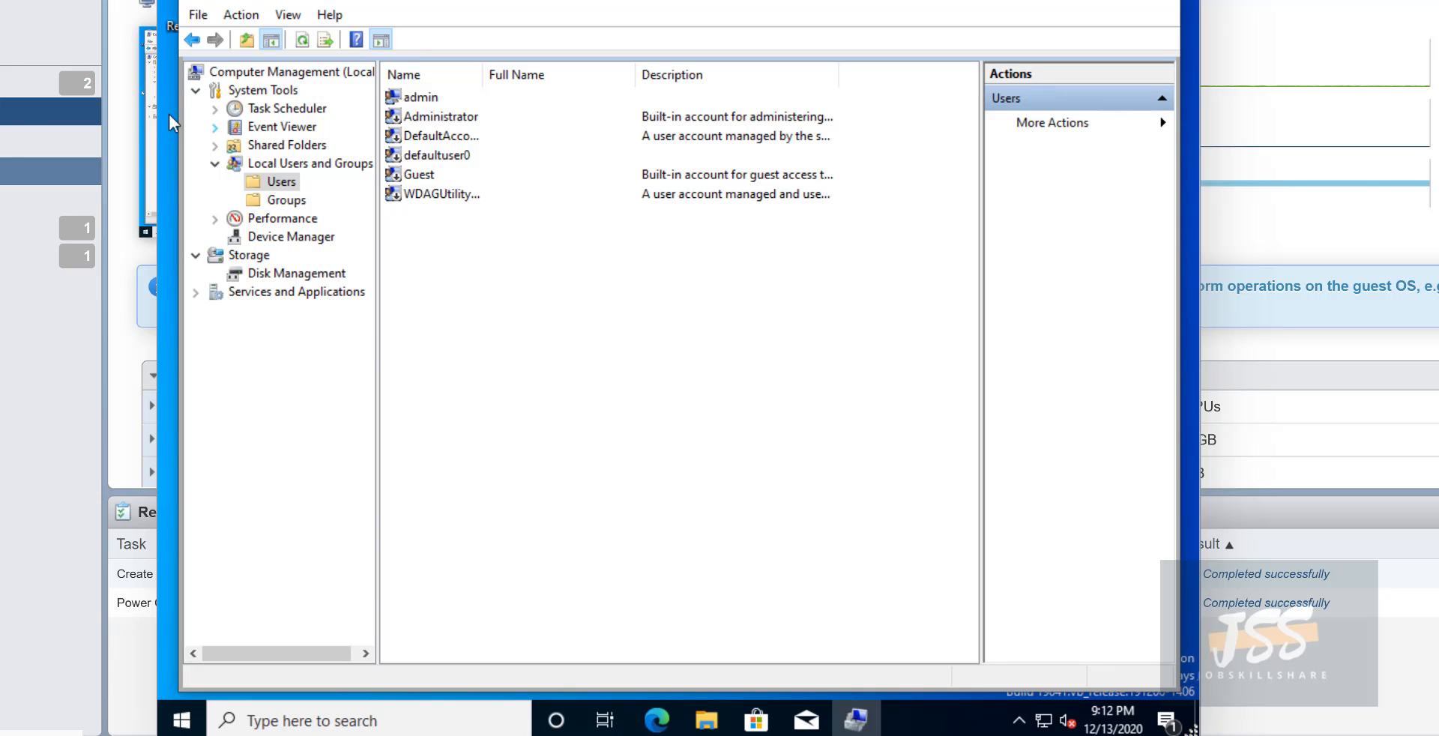
{"action": "left_click", "coordinate": [413, 99]}
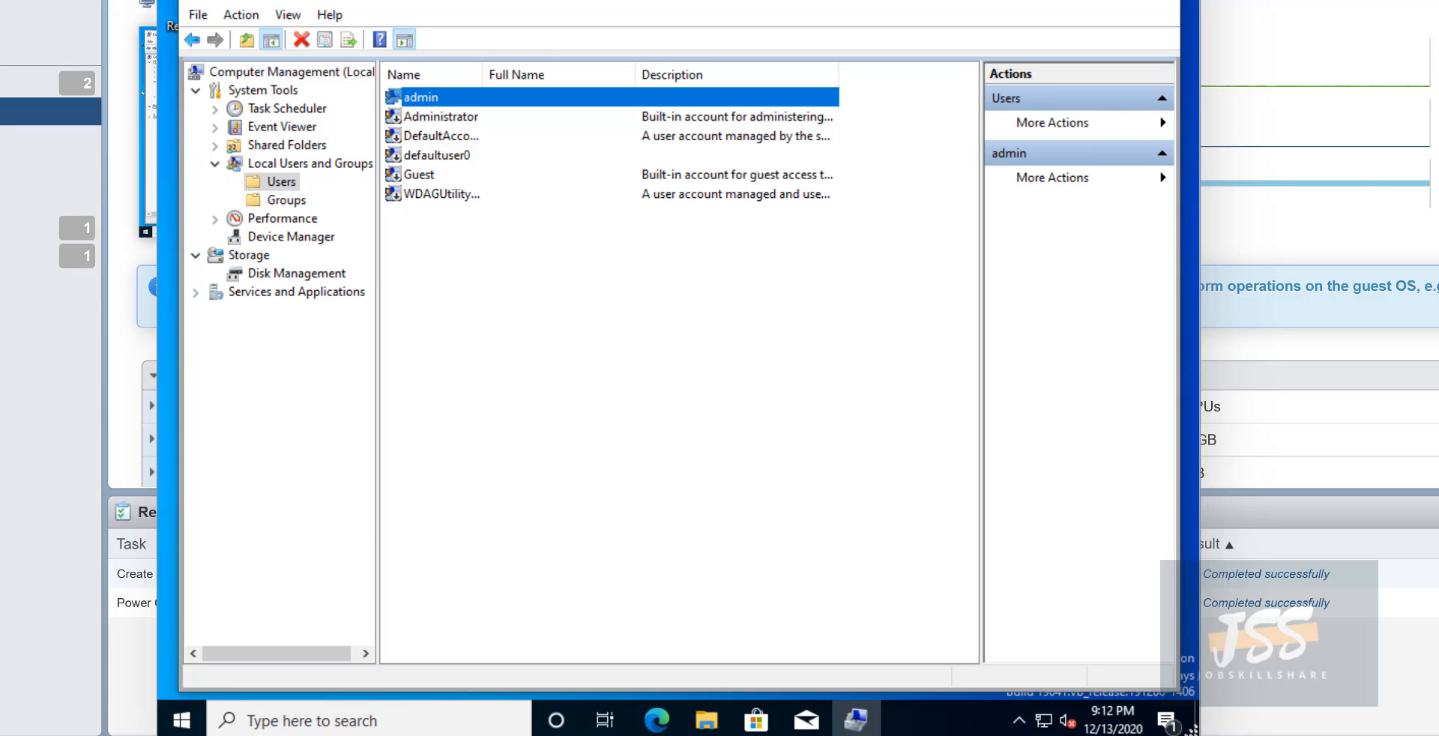
{"action": "mouse_move", "coordinate": [245, 2]}
{"action": "left_mouse_down"}
{"action": "mouse_move", "coordinate": [270, 5]}
{"action": "mouse_move", "coordinate": [240, 1]}
{"action": "left_mouse_up"}
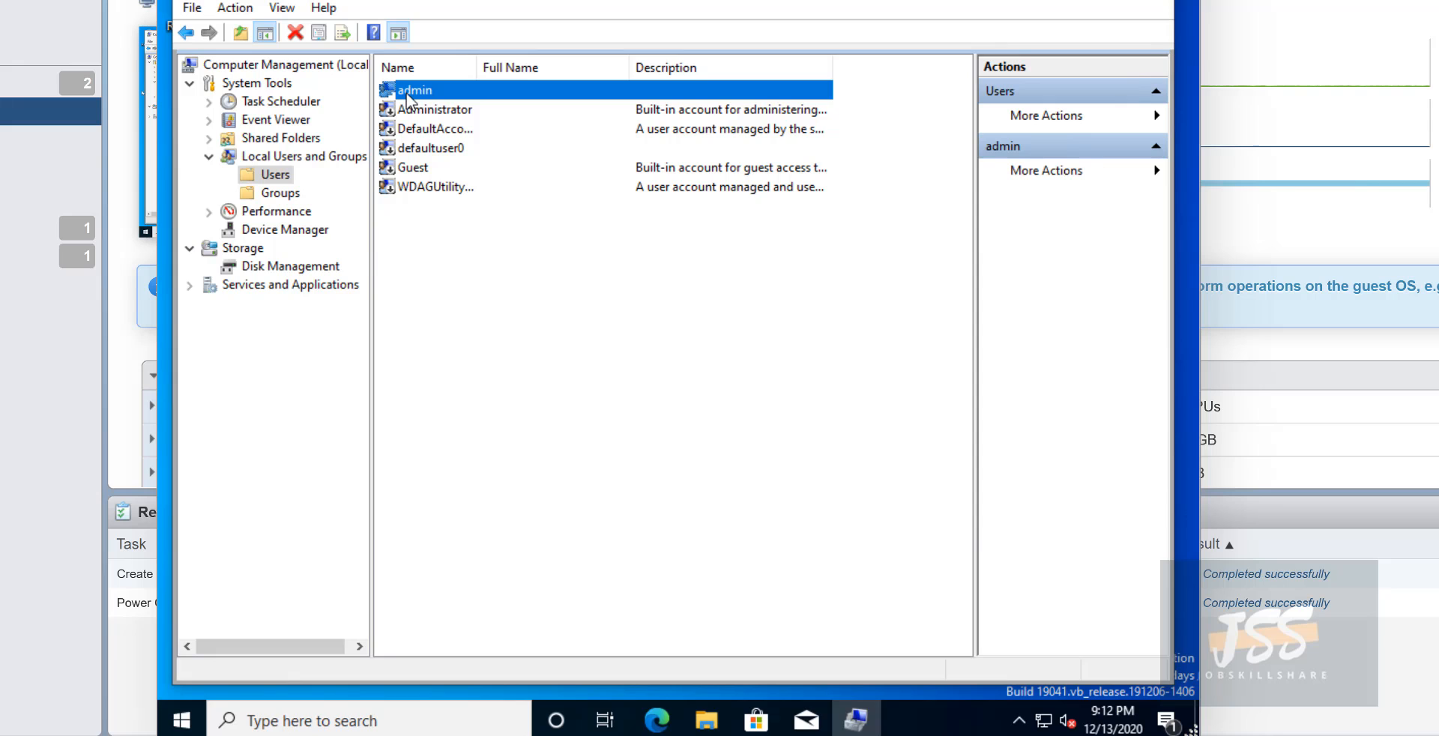
- Look at the Windows Logs under Event Viewer and the Disk Management layout
{"action": "left_click", "coordinate": [210, 121]}
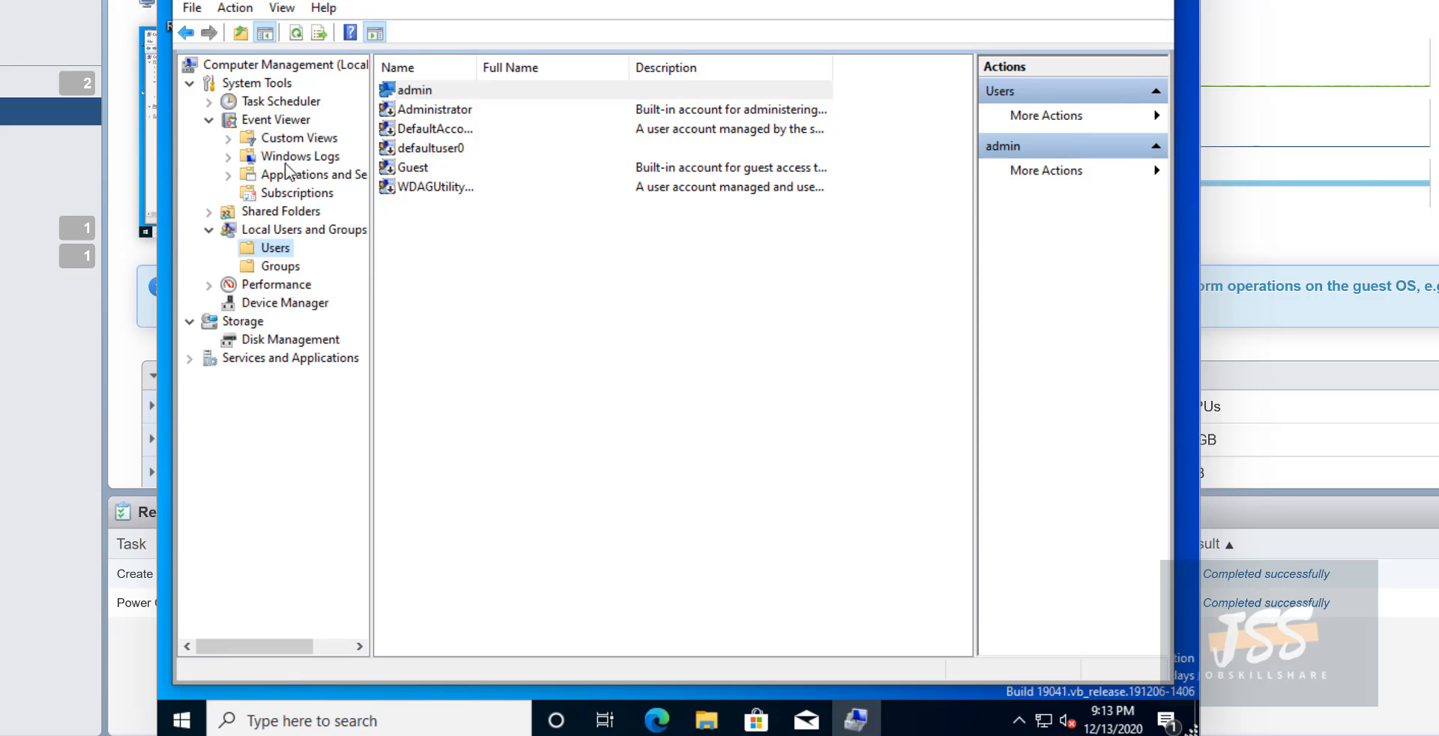
{"action": "left_click", "coordinate": [283, 159]}
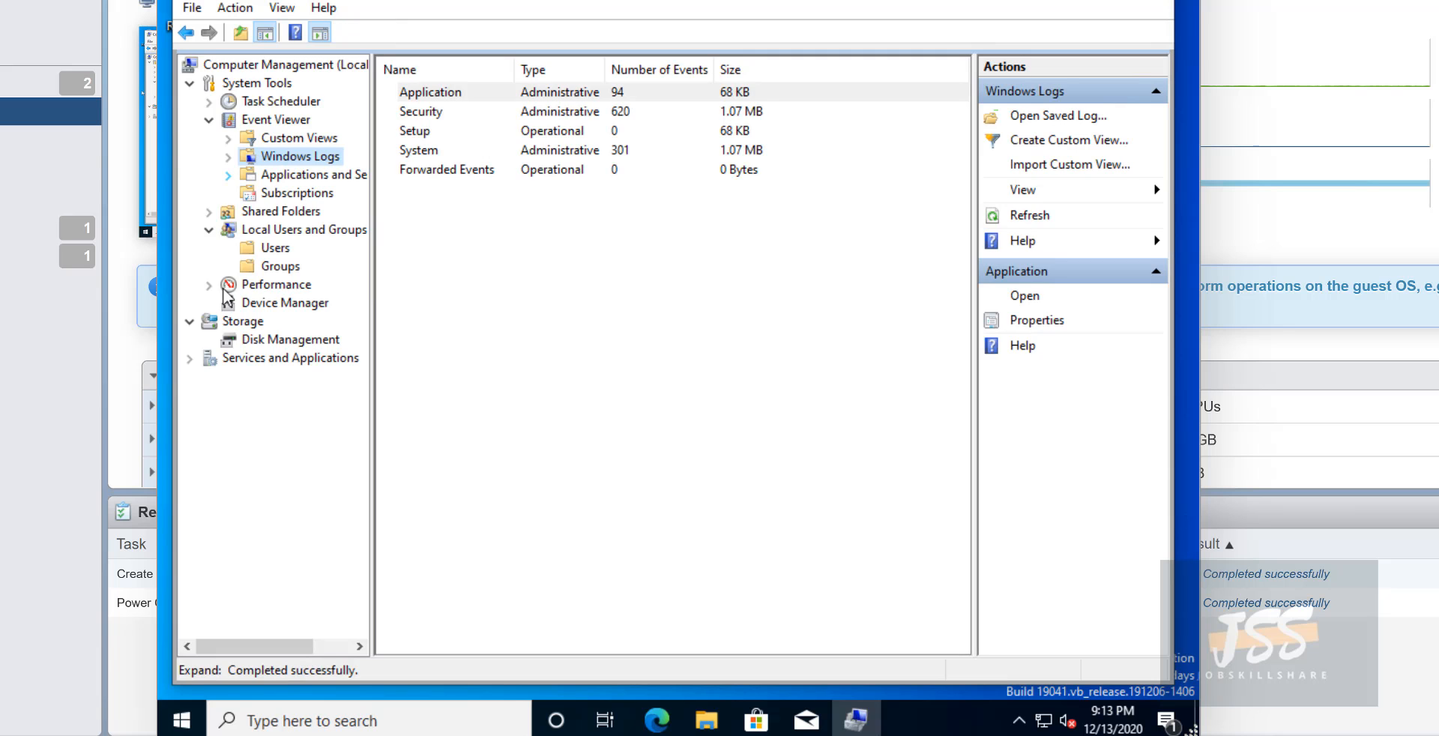
{"action": "left_click", "coordinate": [244, 340]}
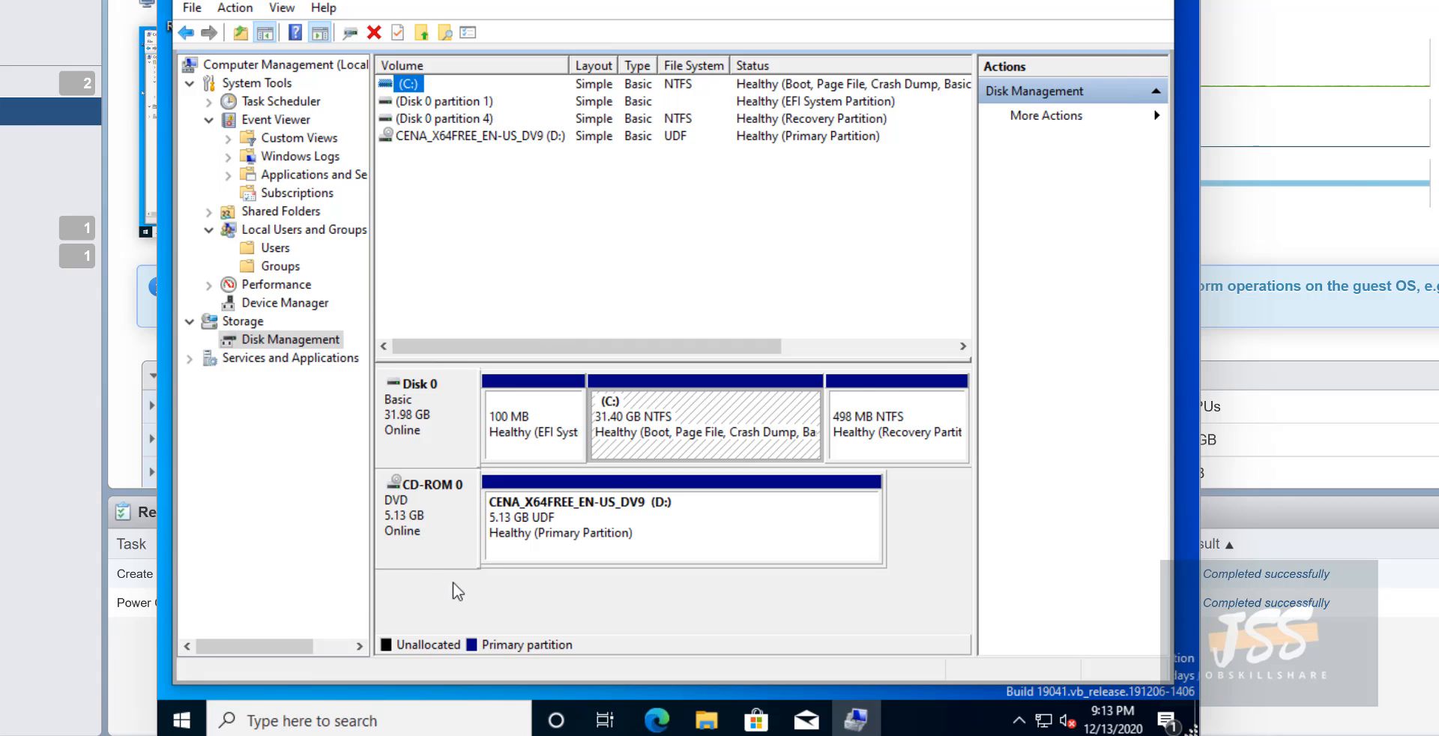
{"action": "right_click", "coordinate": [298, 336]}
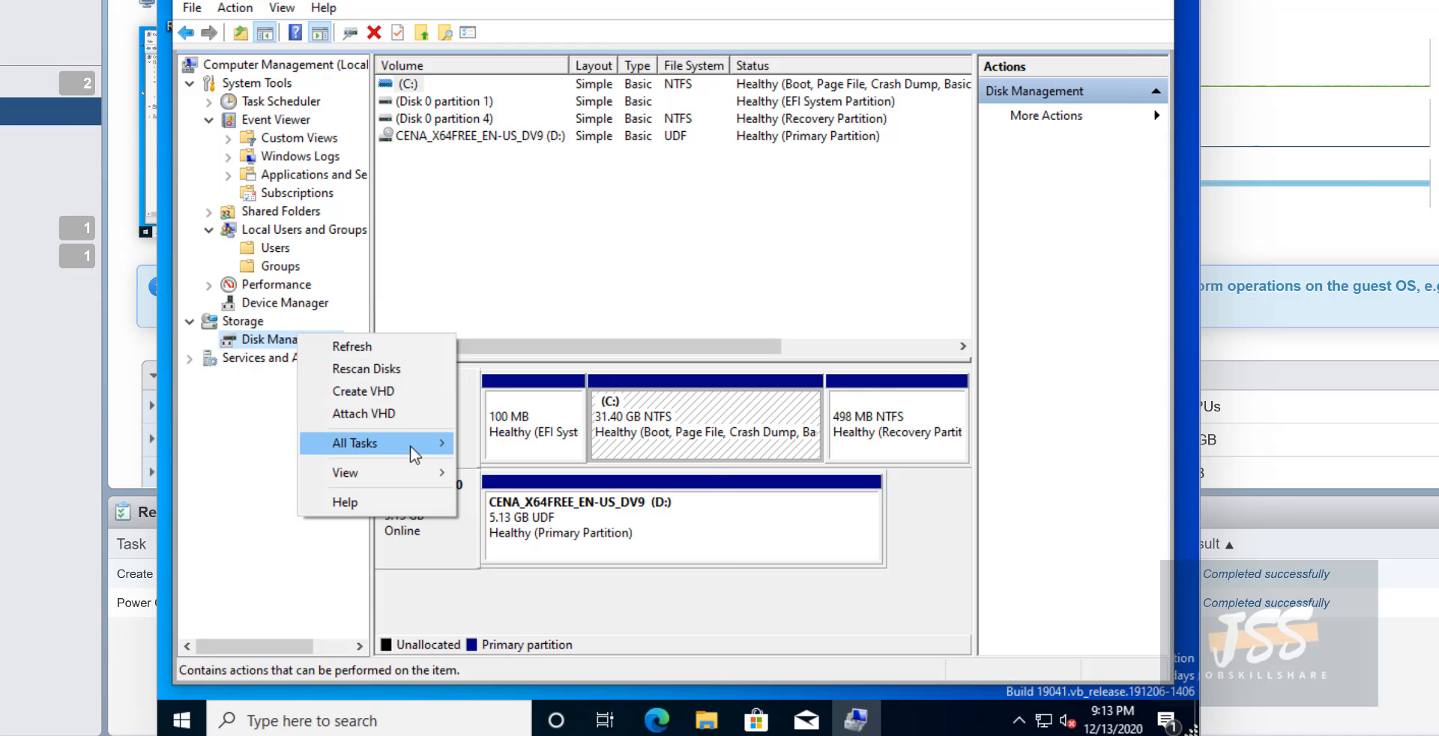
{"action": "left_click", "coordinate": [201, 370]}
- Browse the Services list under Services and Applications, then close Computer Management
{"action": "left_click", "coordinate": [190, 359]}
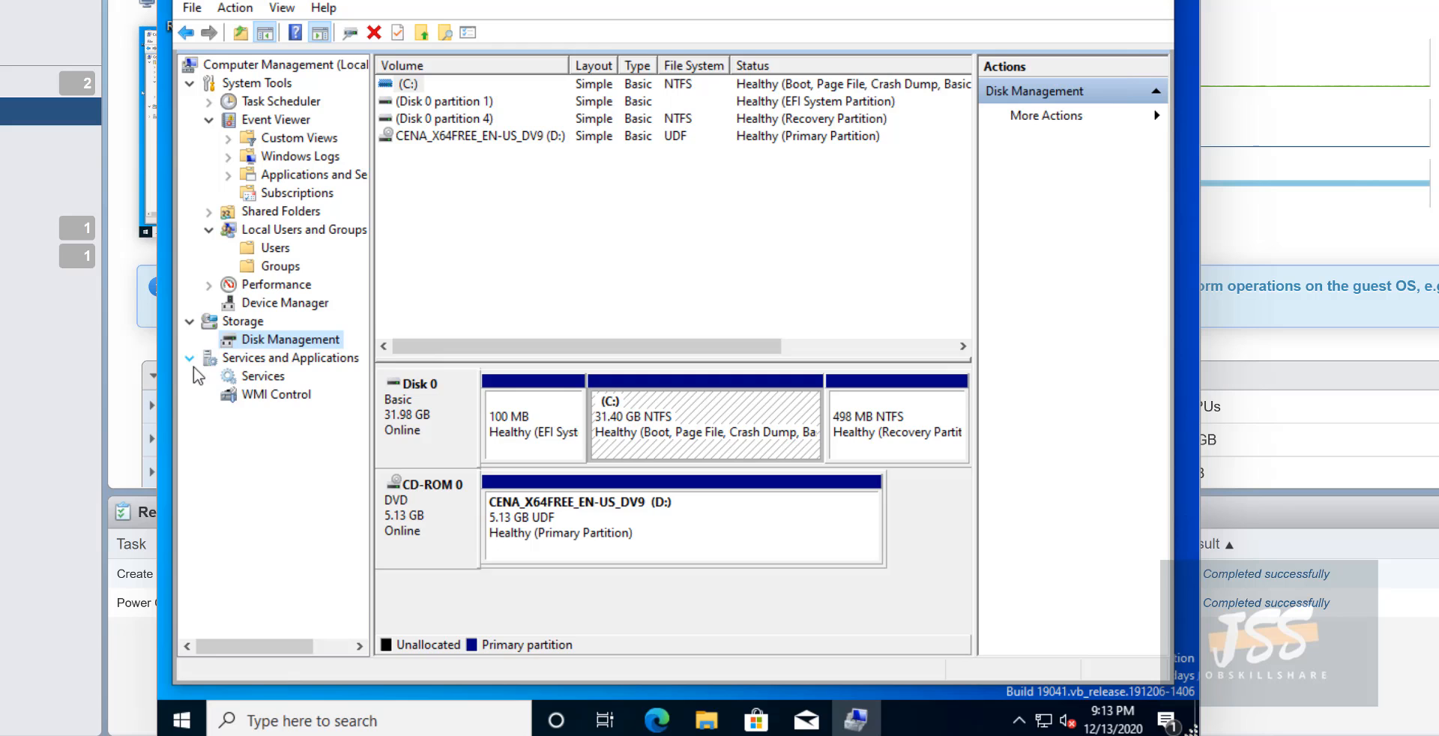
{"action": "left_click", "coordinate": [242, 372]}
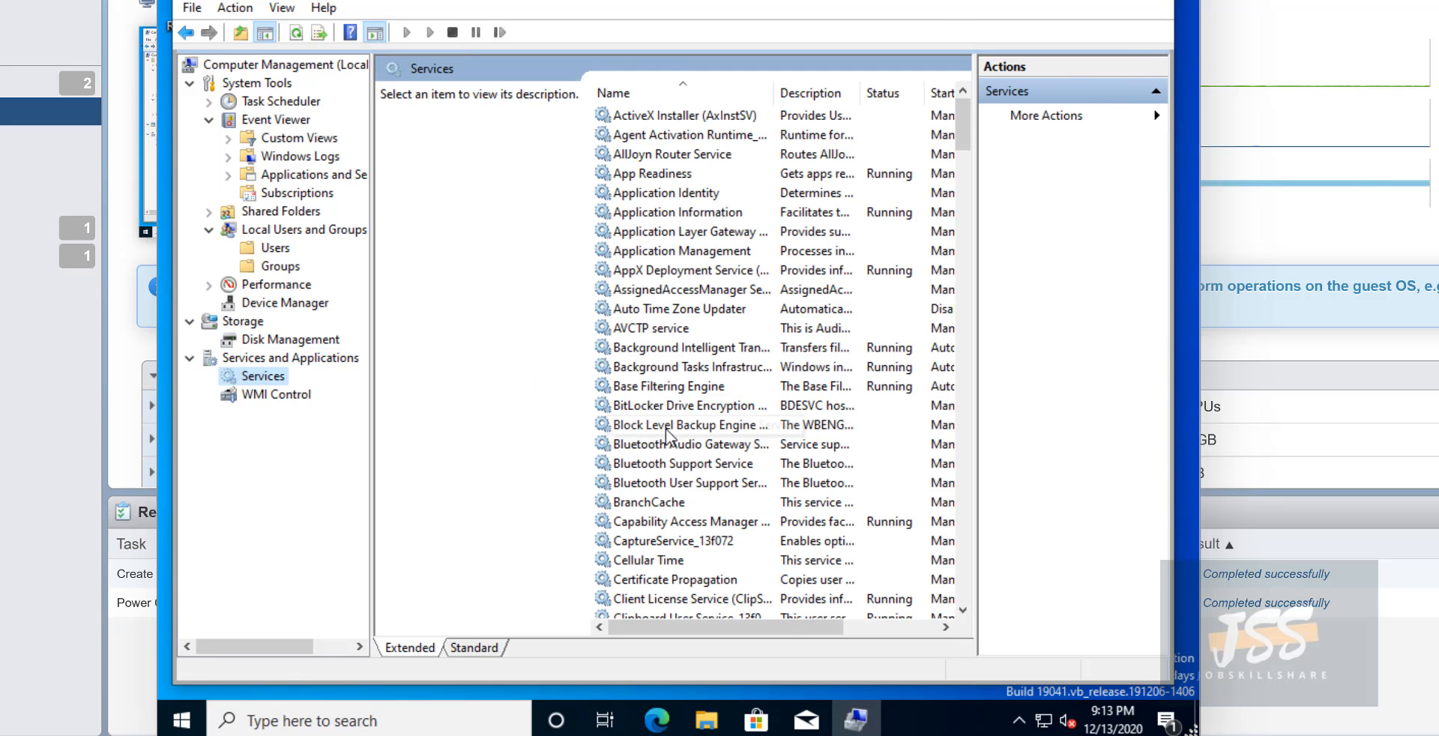
{"action": "scroll", "coordinate": [666, 428], "scroll_direction": "down", "scroll_amount": 11}
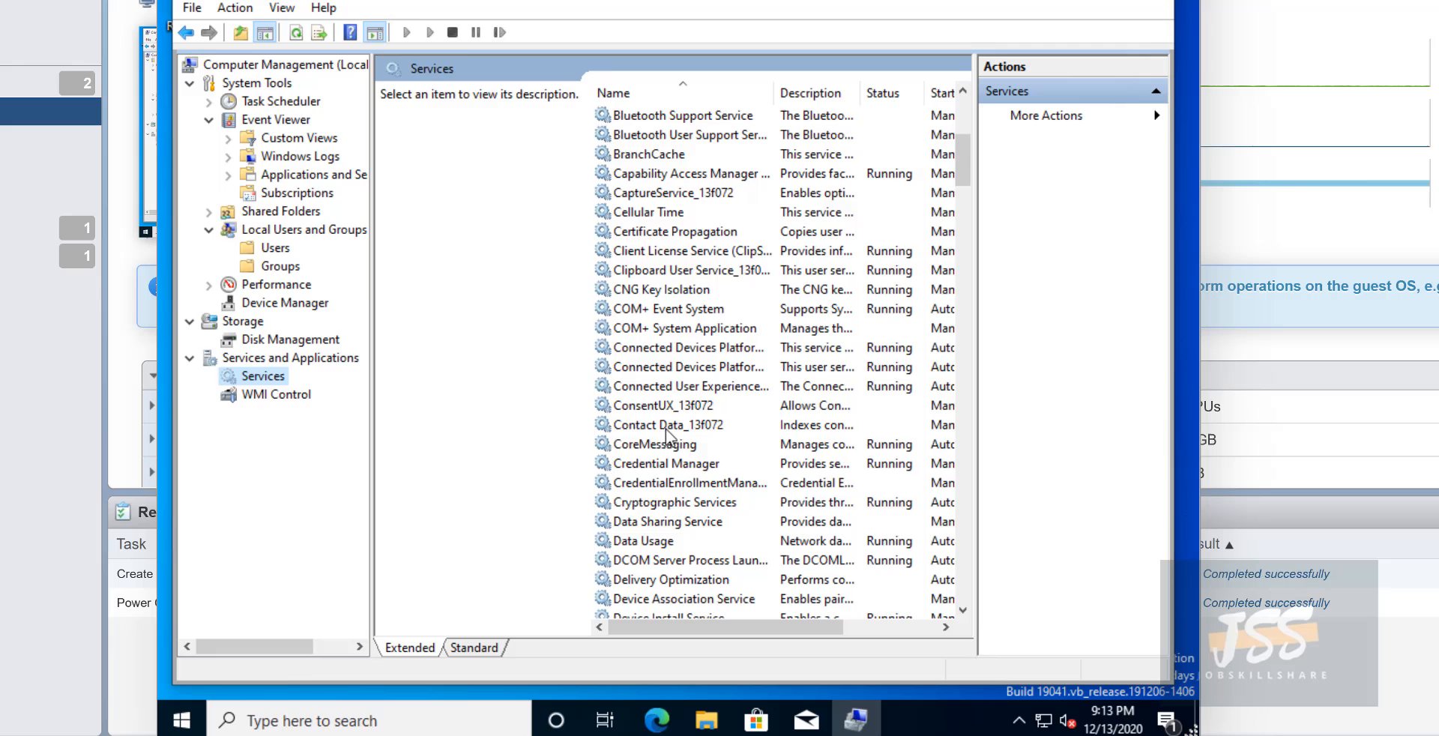
{"action": "left_click", "coordinate": [1160, 6]}
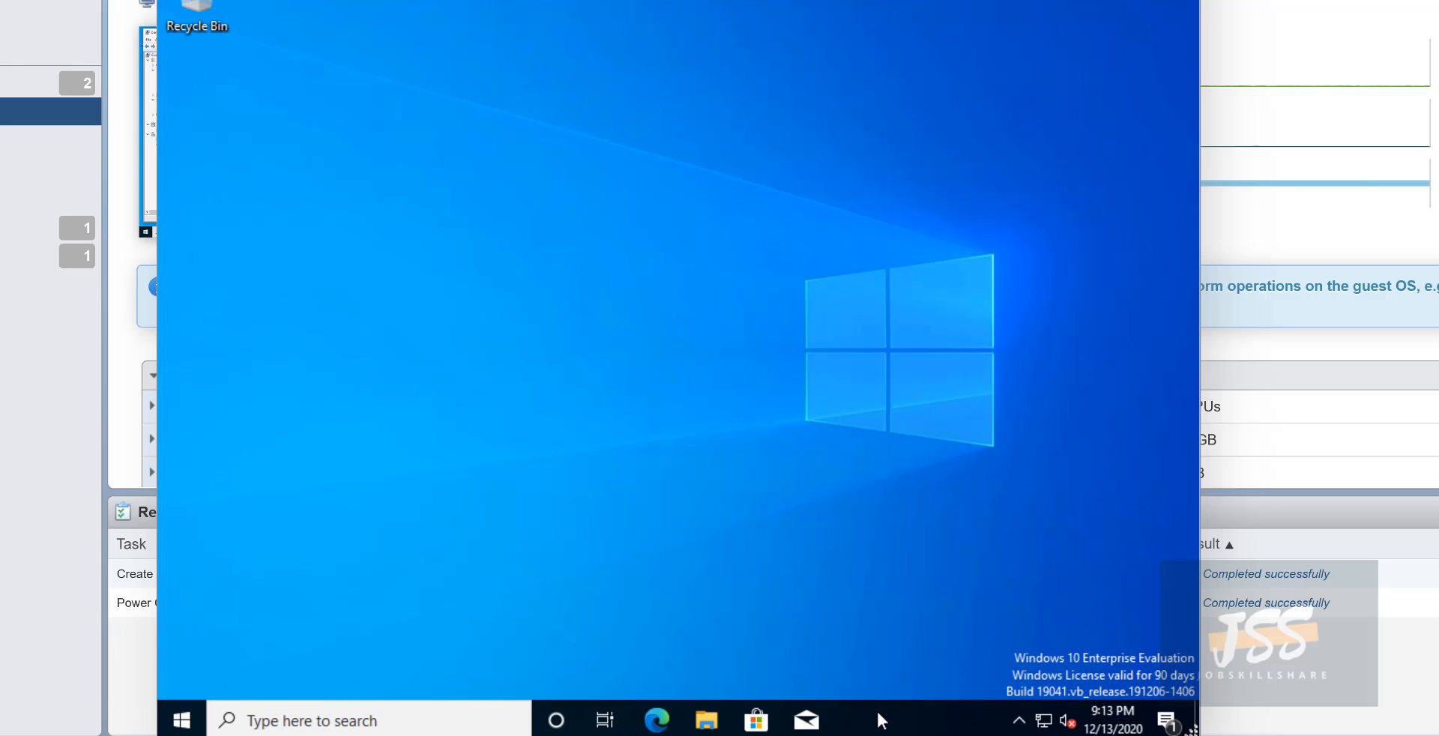
- Open Task Manager from the taskbar and expand it to full details
{"action": "right_click", "coordinate": [878, 713]}
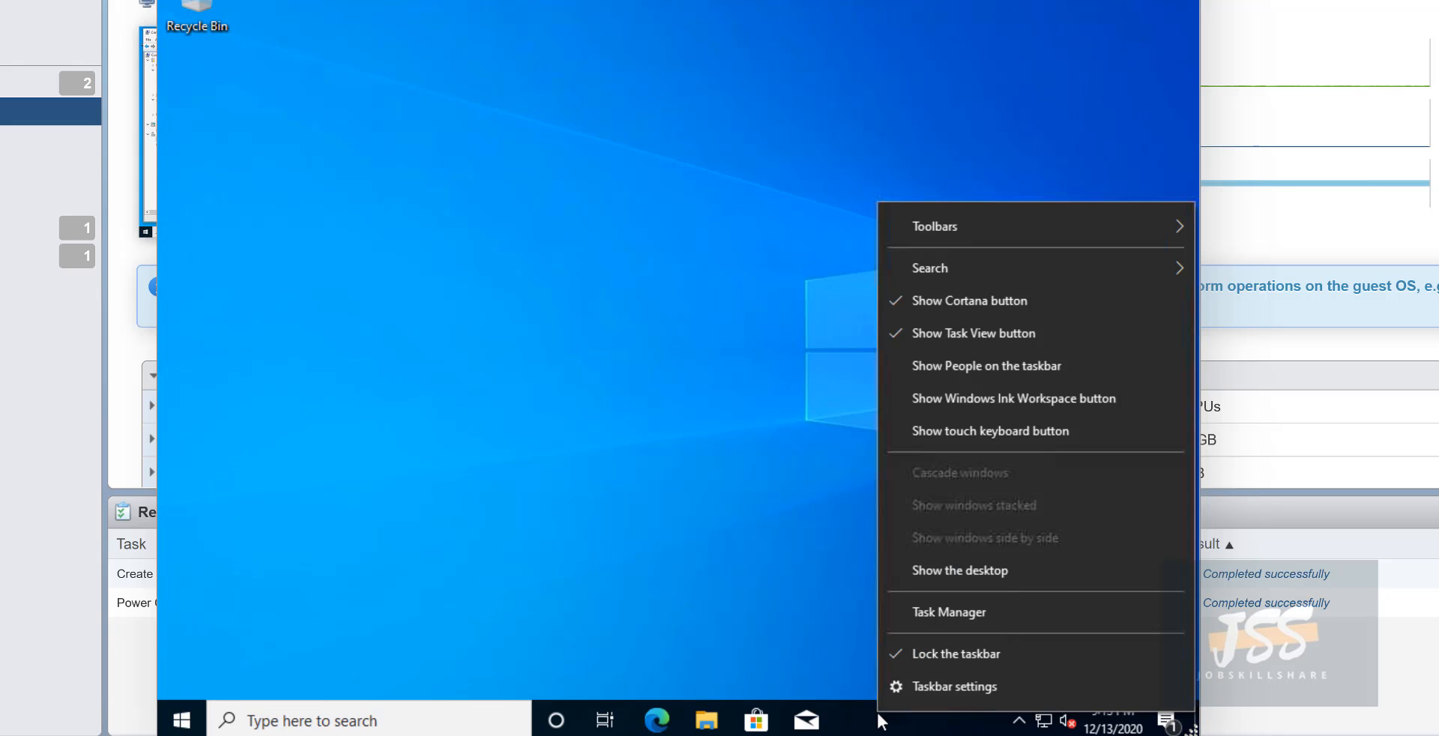
{"action": "left_click", "coordinate": [916, 618]}
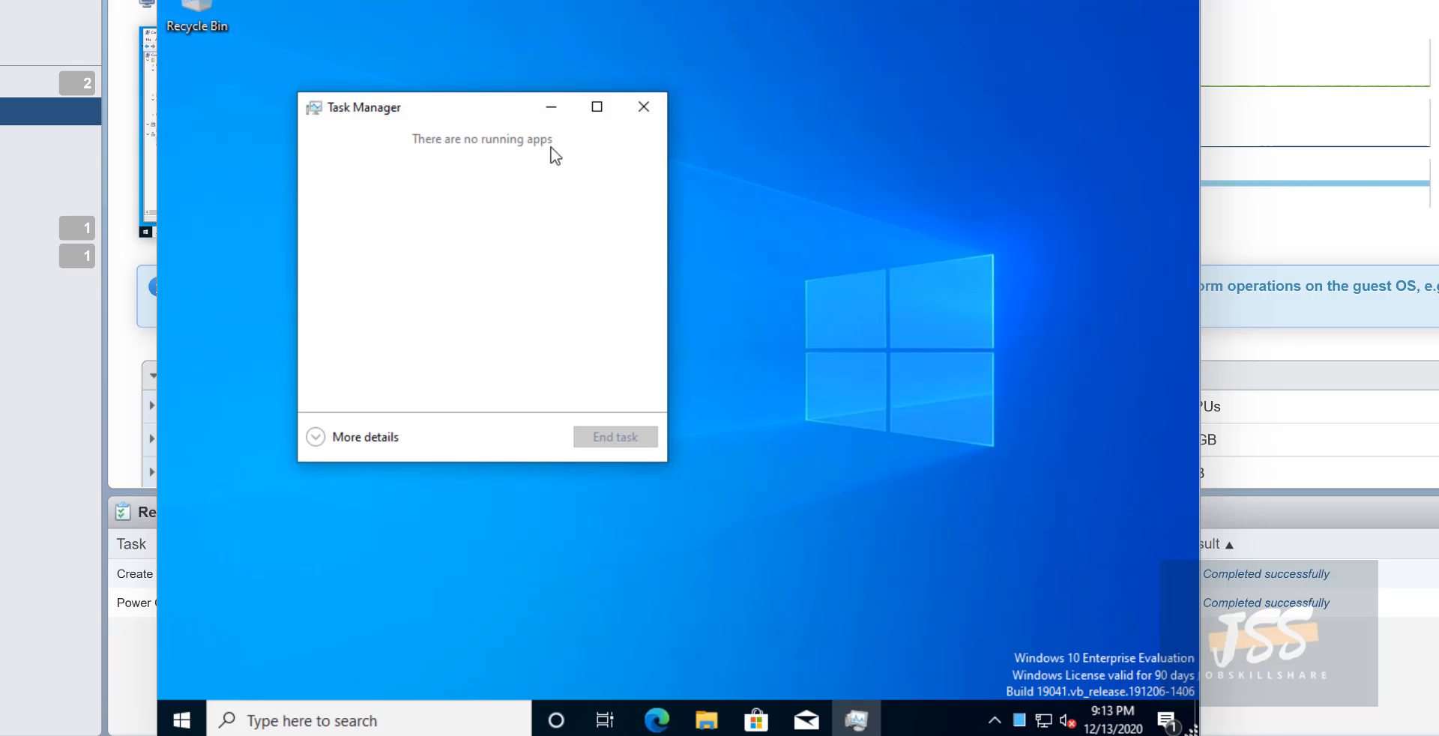
{"action": "left_click", "coordinate": [320, 442]}
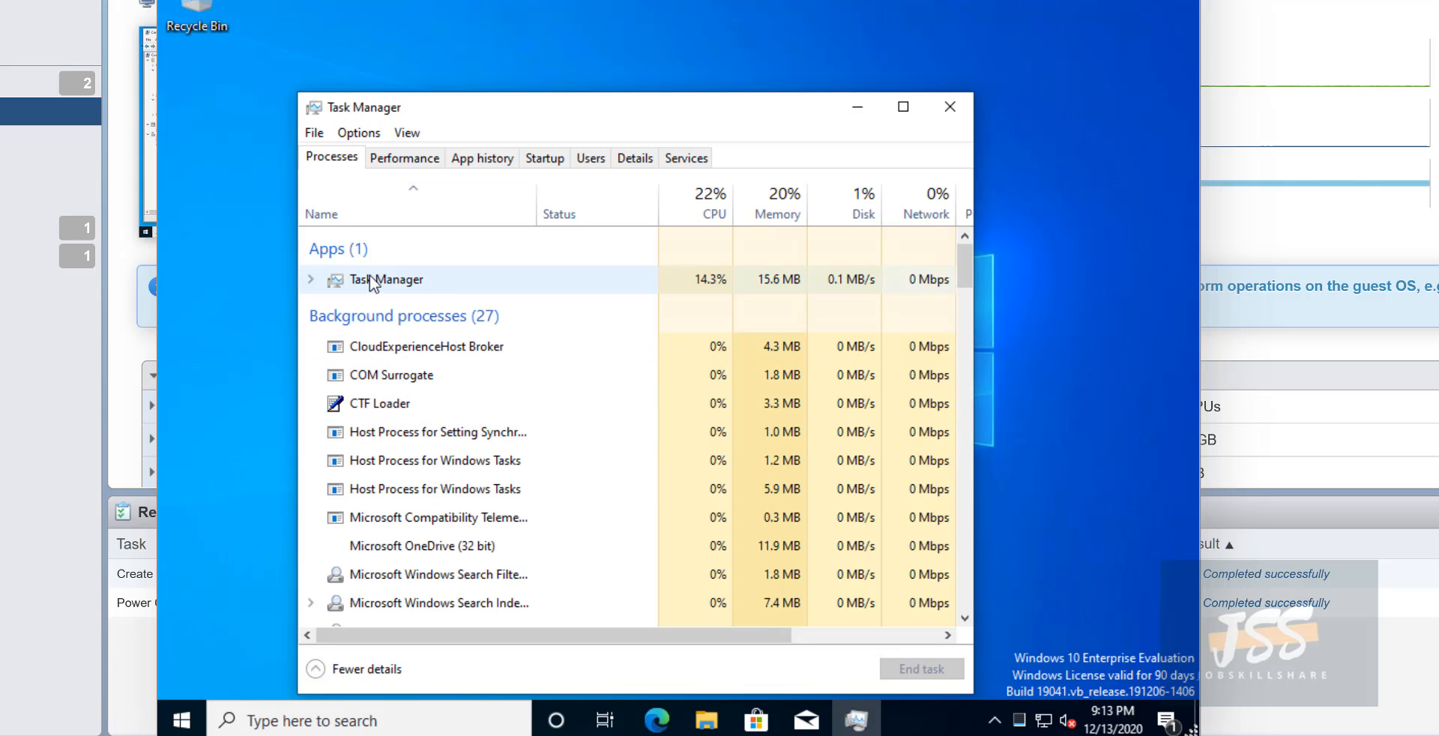
- Review the Services, Startup, Performance, App history and Processes views, then close Task Manager
{"action": "left_click", "coordinate": [702, 163]}
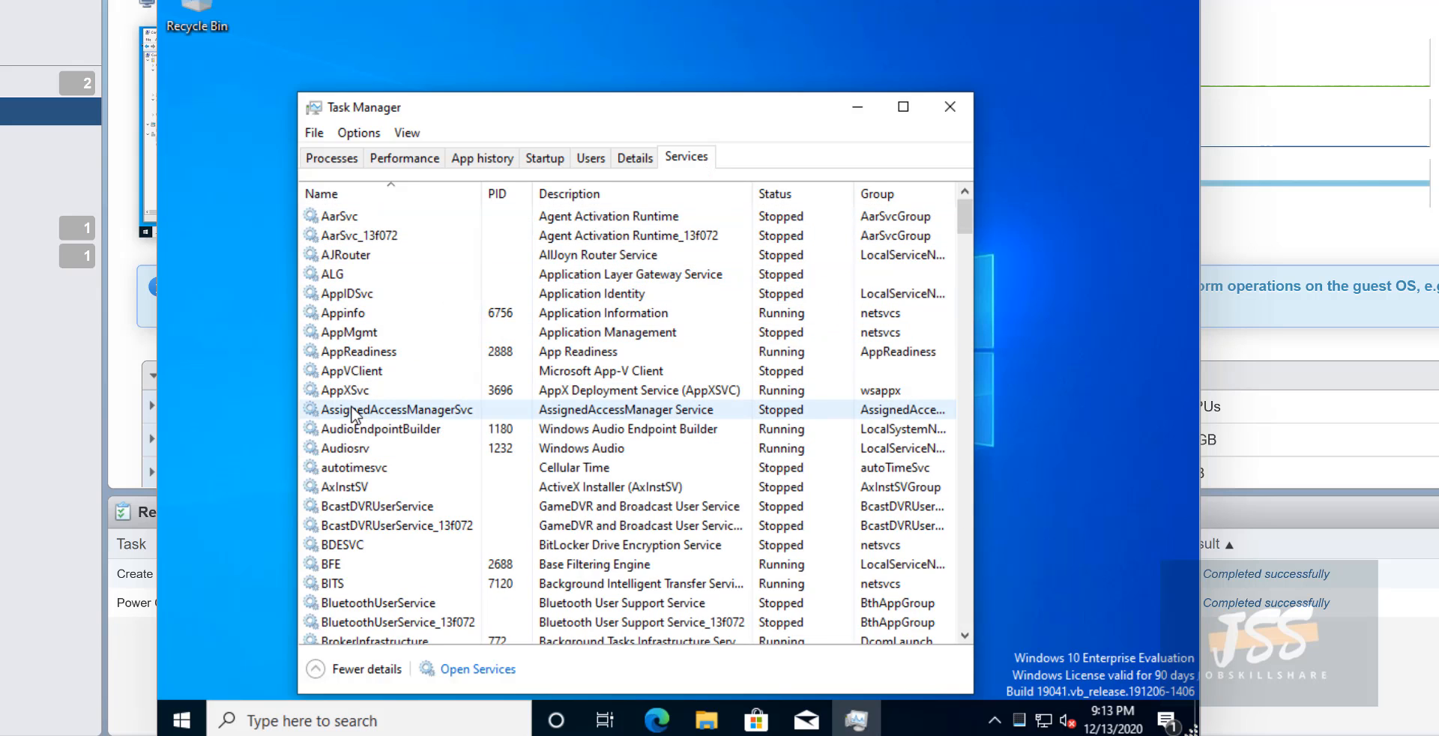
{"action": "left_click", "coordinate": [546, 159]}
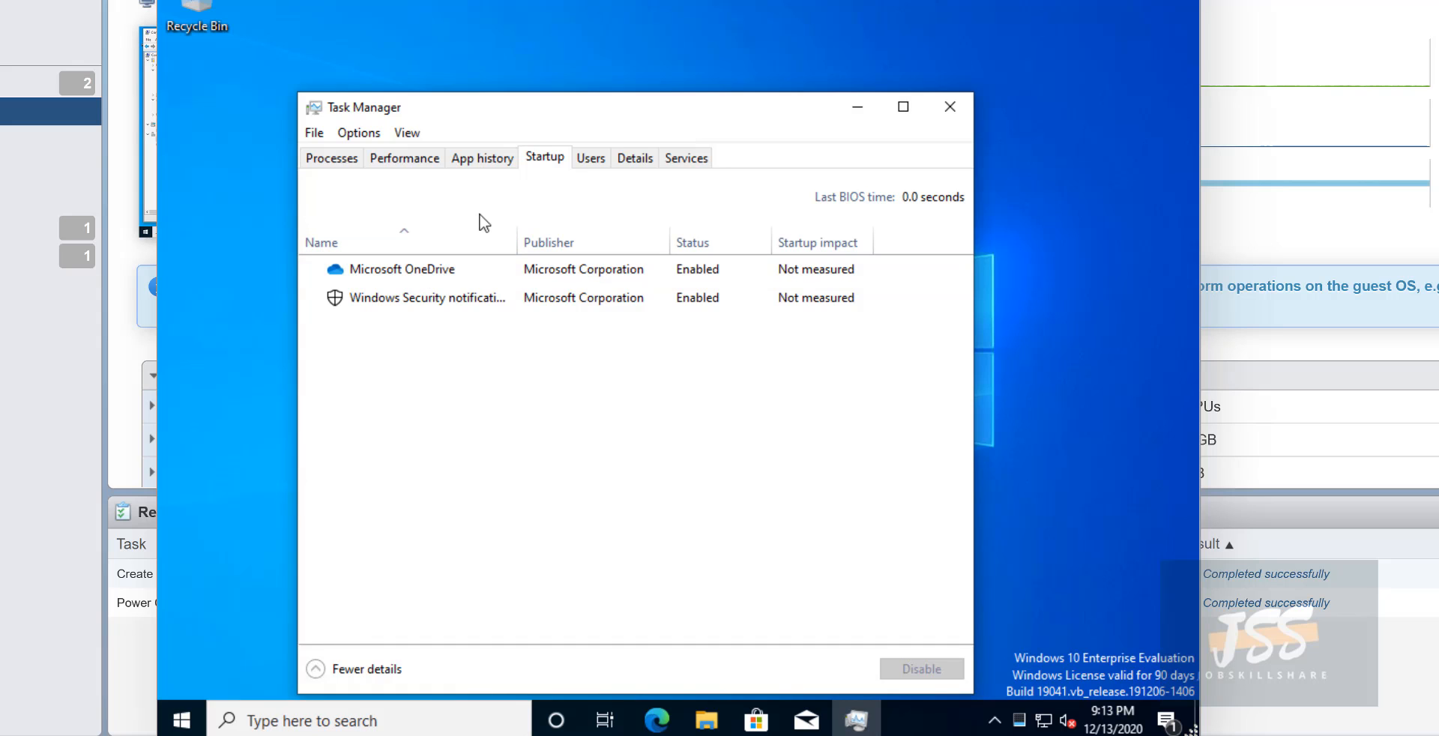
{"action": "left_click", "coordinate": [396, 159]}
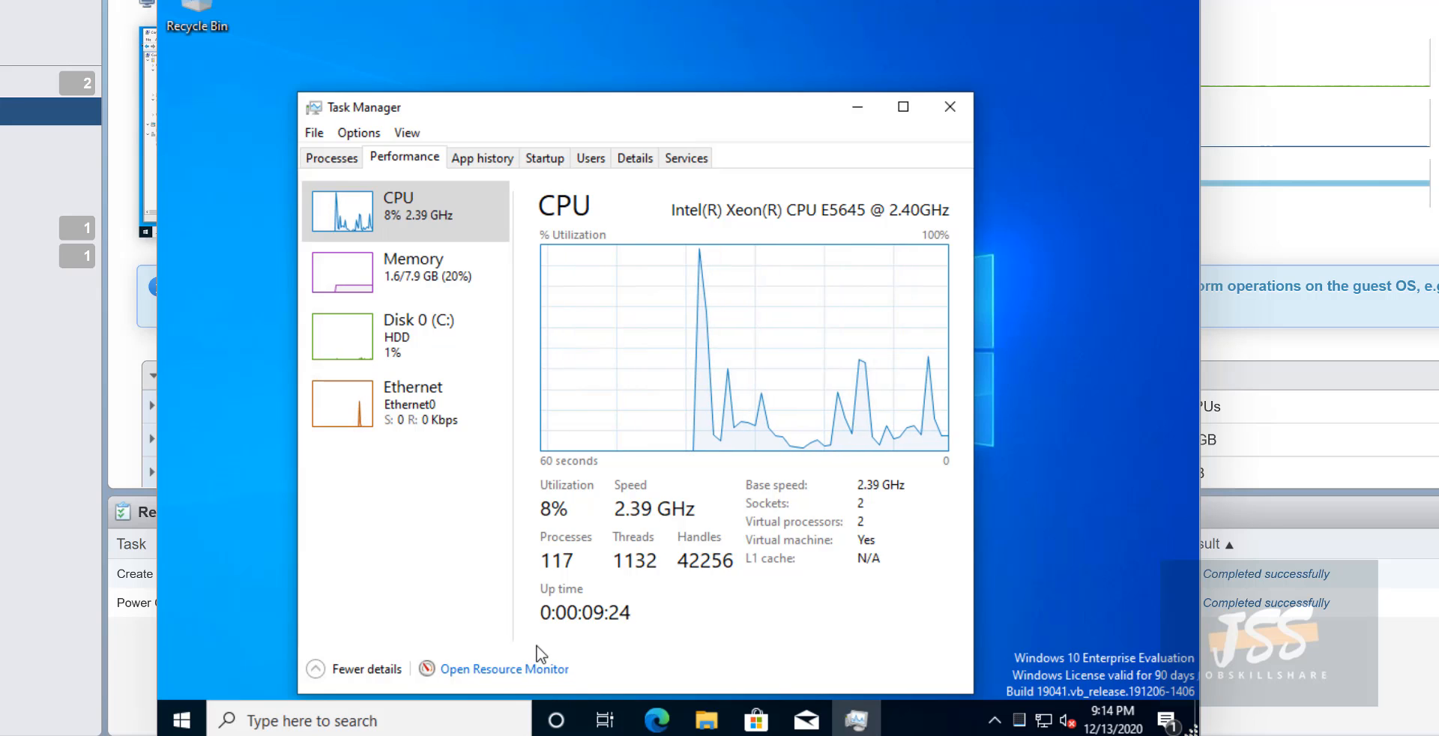
{"action": "left_click", "coordinate": [482, 159]}
{"action": "left_click", "coordinate": [431, 160]}
{"action": "left_click", "coordinate": [333, 158]}
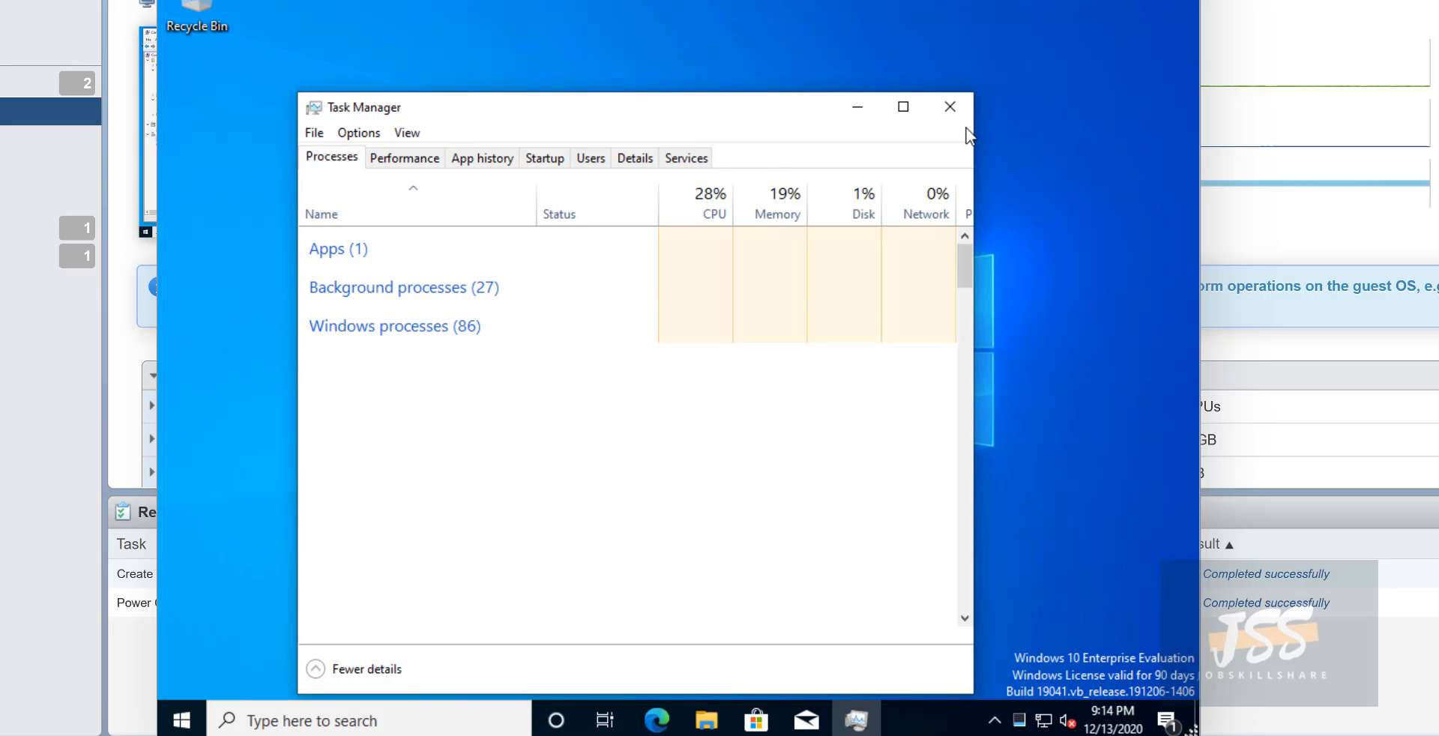
{"action": "left_click", "coordinate": [950, 106]}
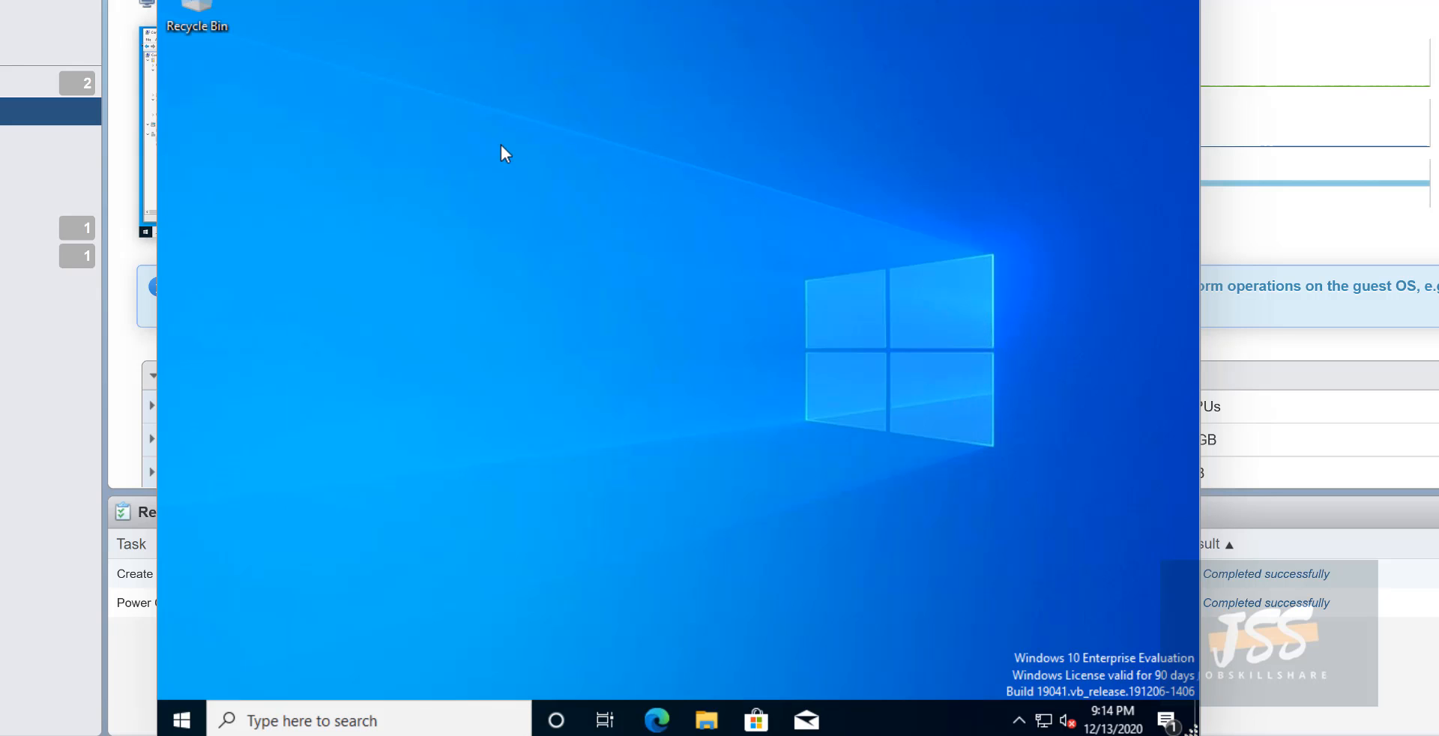
- Bring up the VM desktop's context menu and dismiss it without choosing anything
{"action": "right_click", "coordinate": [449, 192]}
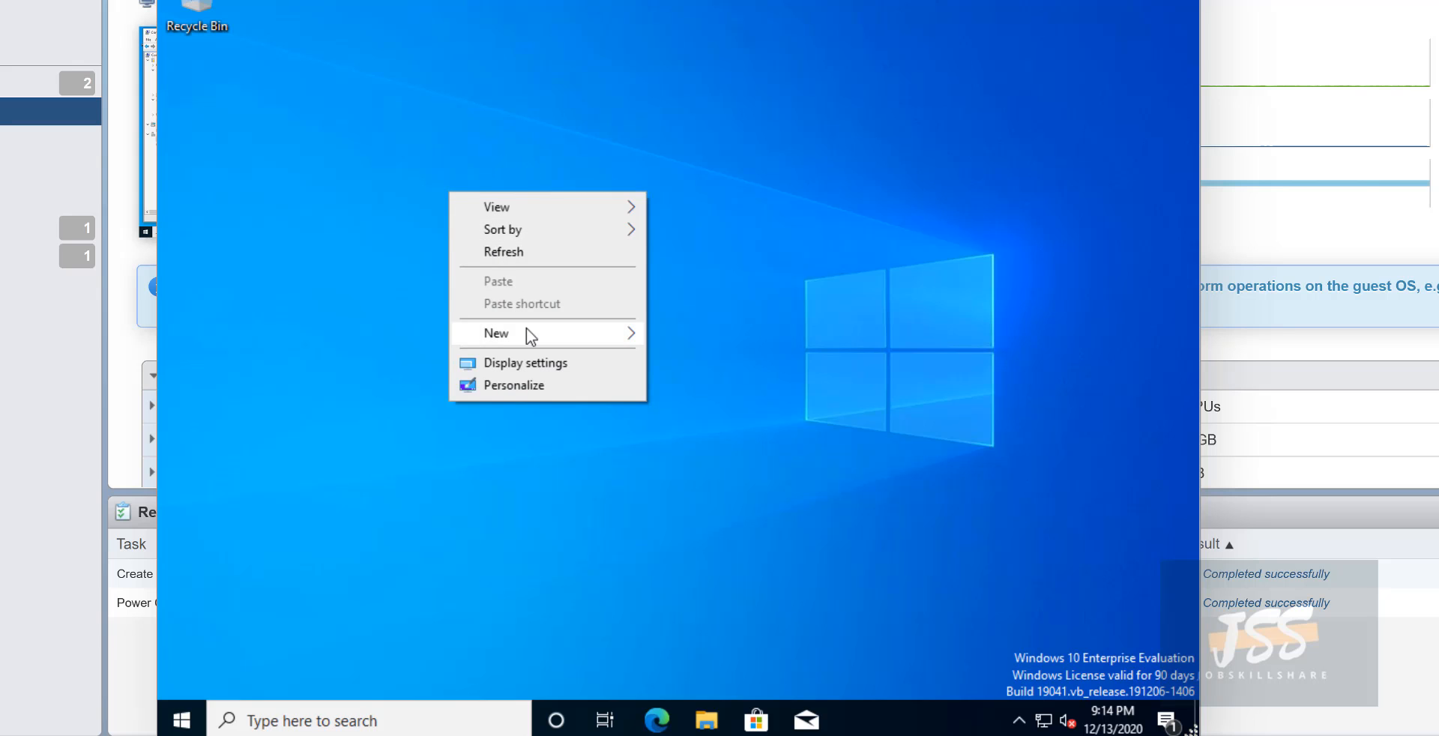
{"action": "mouse_move", "coordinate": [527, 328]}
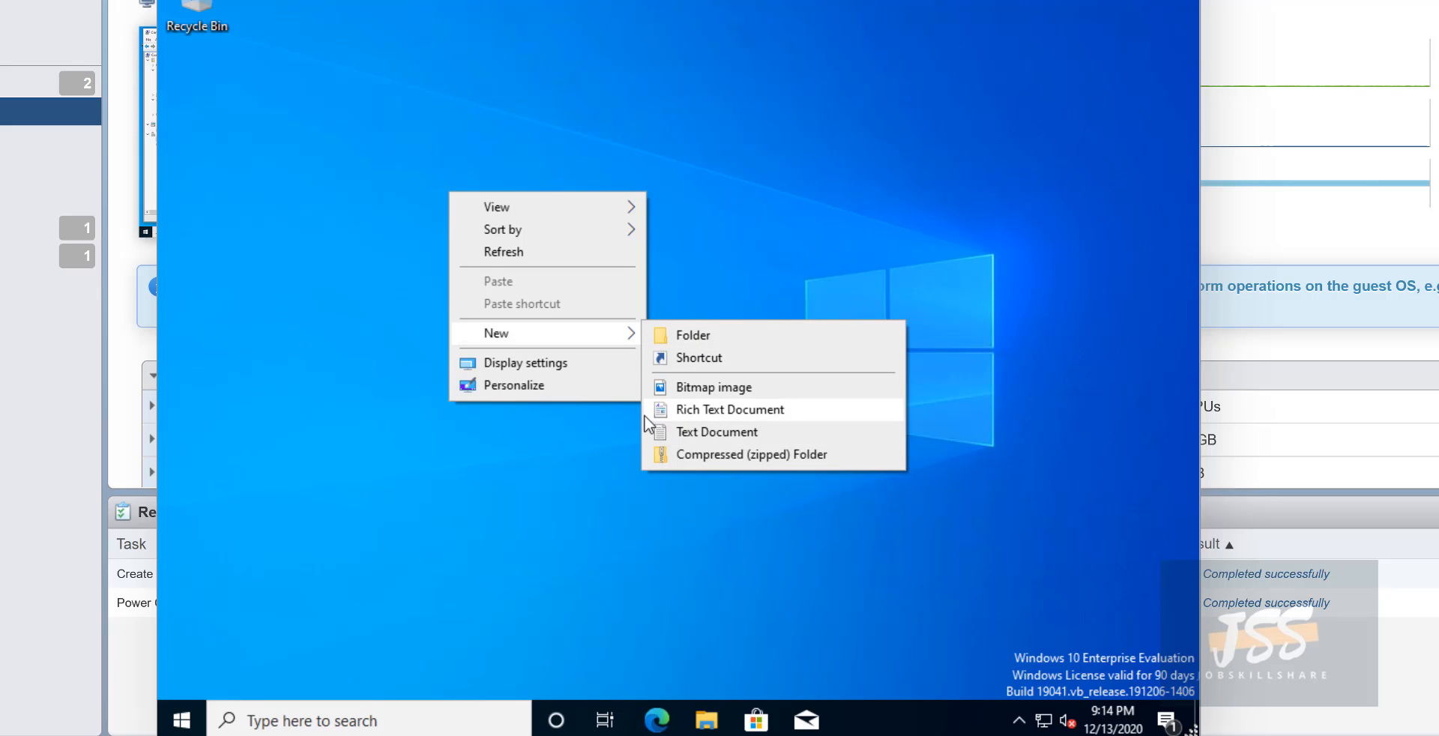
{"action": "left_click", "coordinate": [293, 289]}
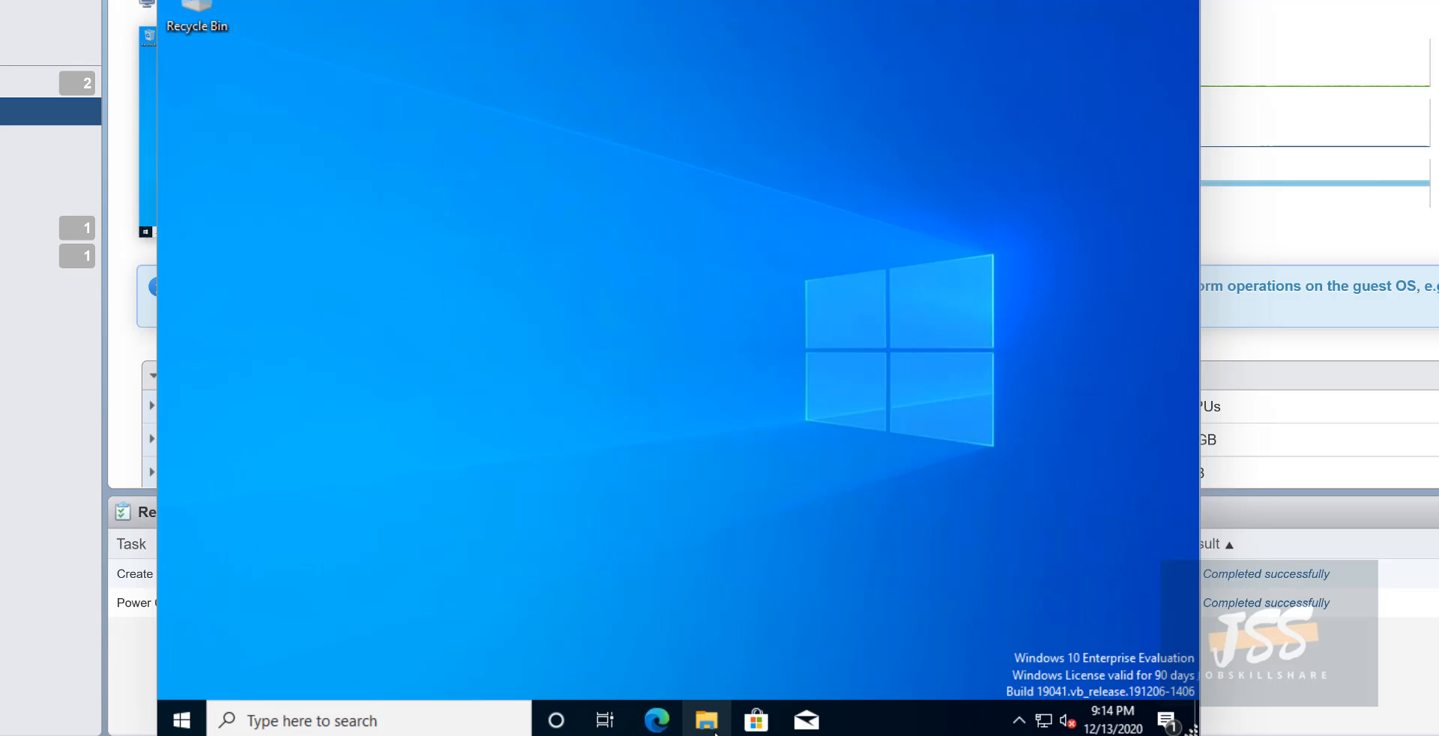
- Open File Explorer maximized on This PC and inspect the C: and D: drives
{"action": "left_click", "coordinate": [708, 723]}
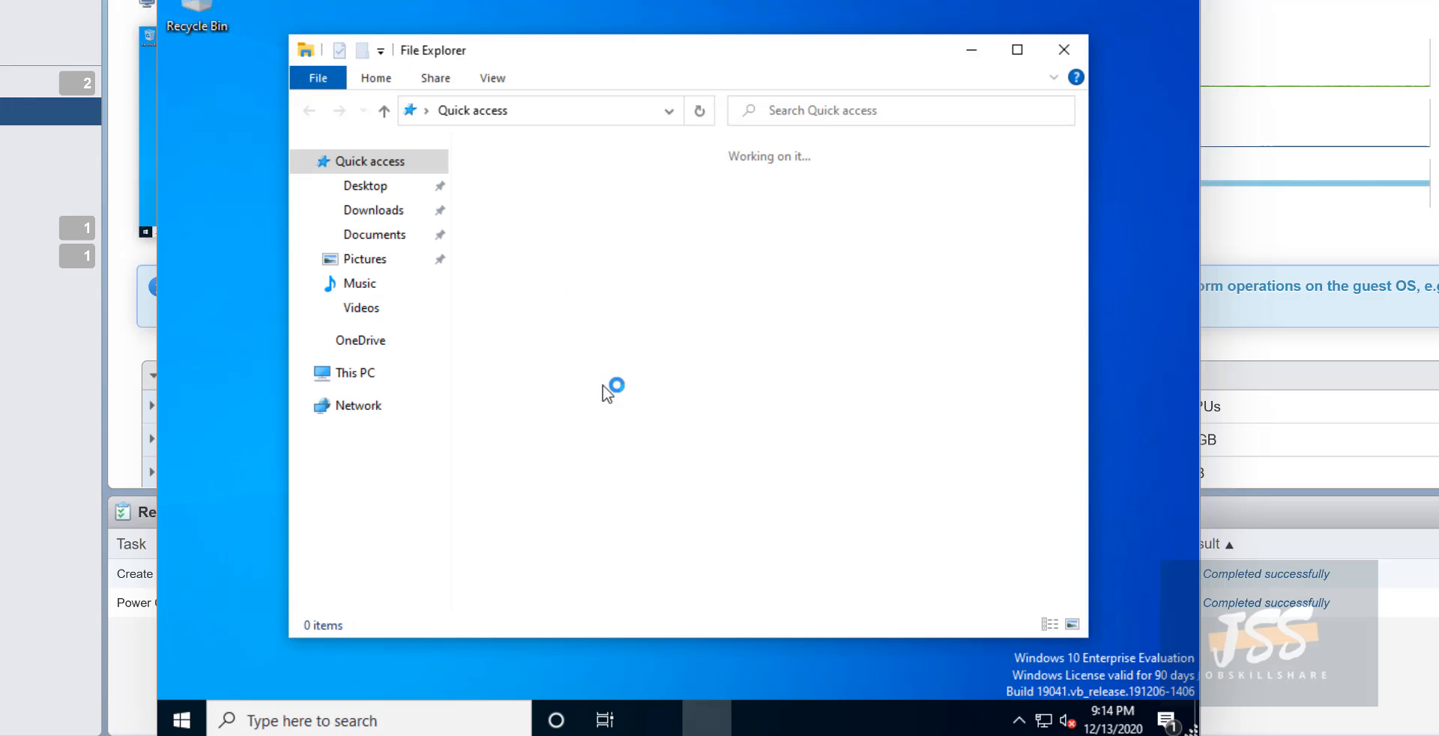
{"action": "left_click", "coordinate": [1017, 50]}
{"action": "left_click", "coordinate": [224, 292]}
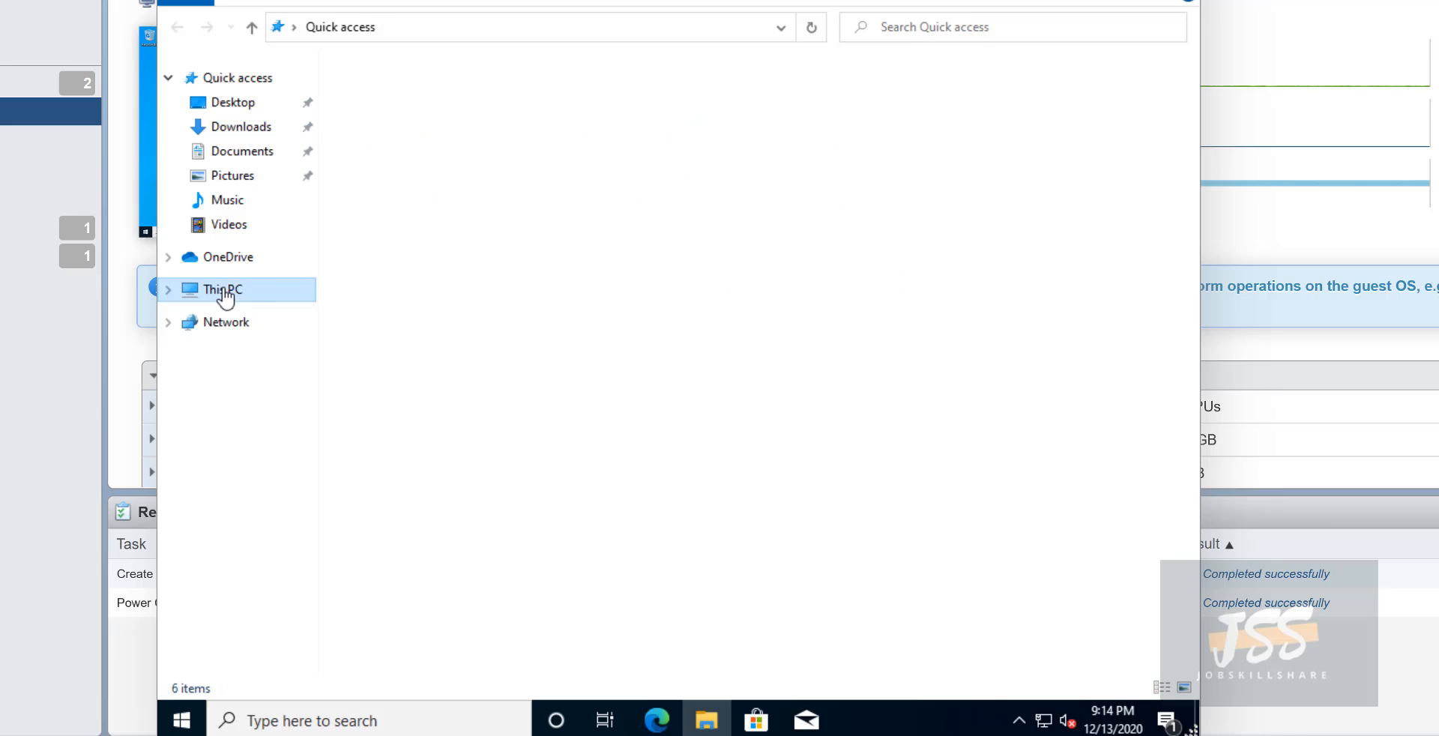
{"action": "left_click", "coordinate": [481, 304]}
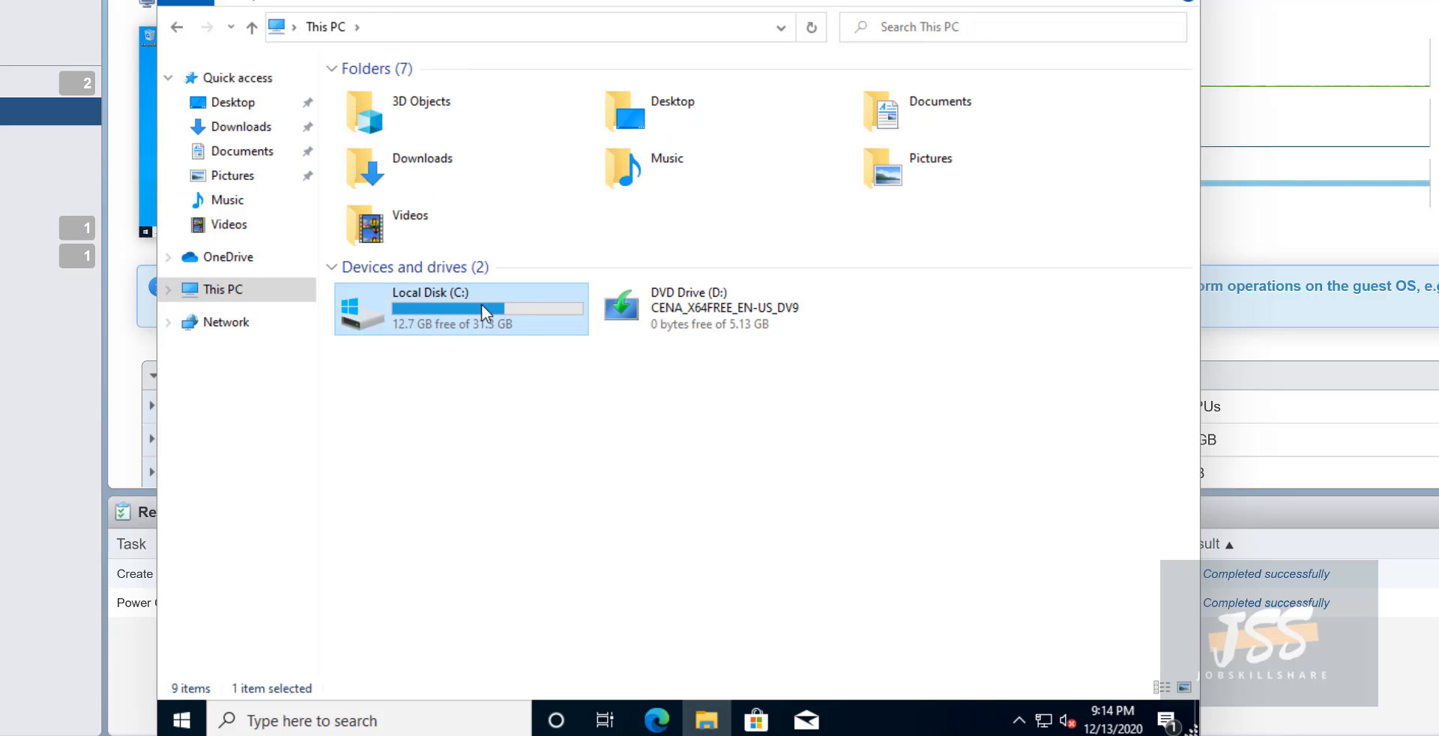
{"action": "left_click", "coordinate": [674, 311]}
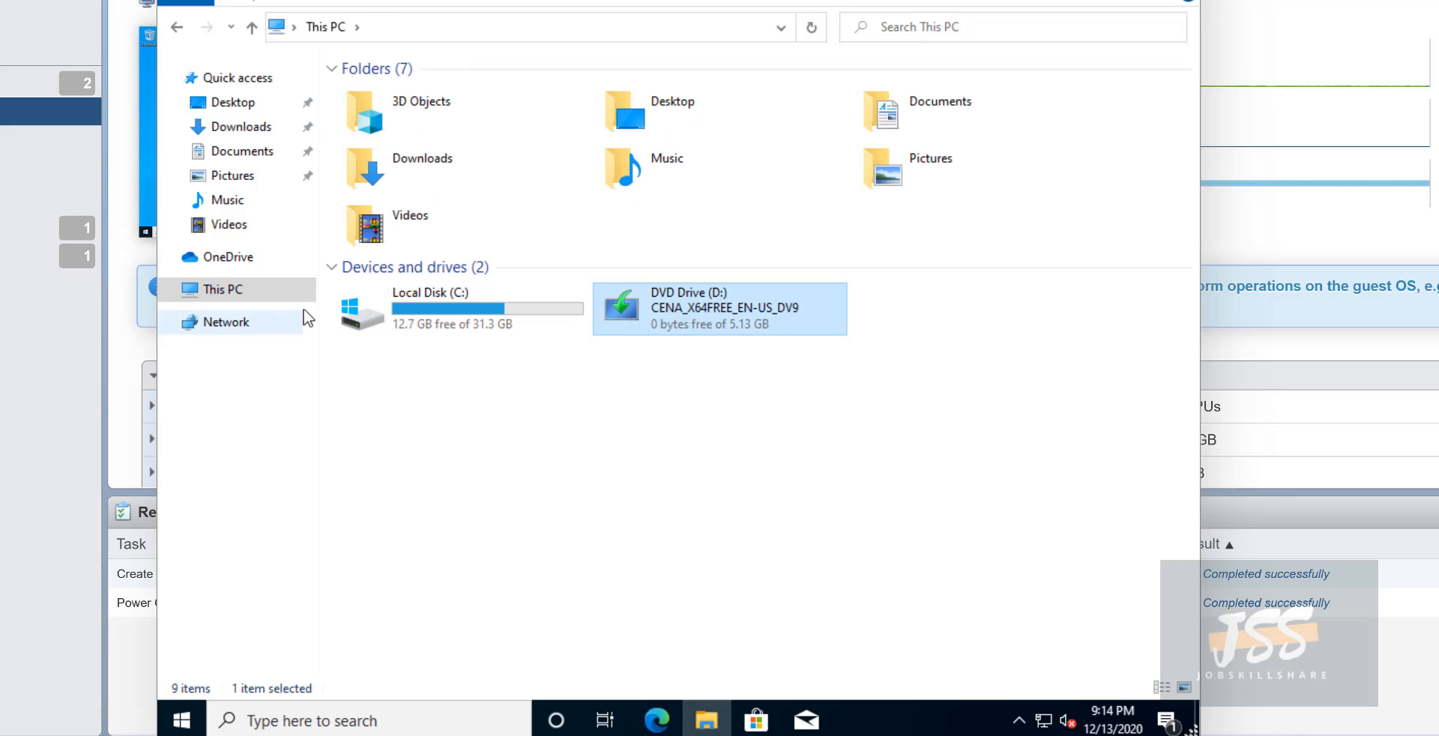
{"action": "right_click", "coordinate": [280, 299]}
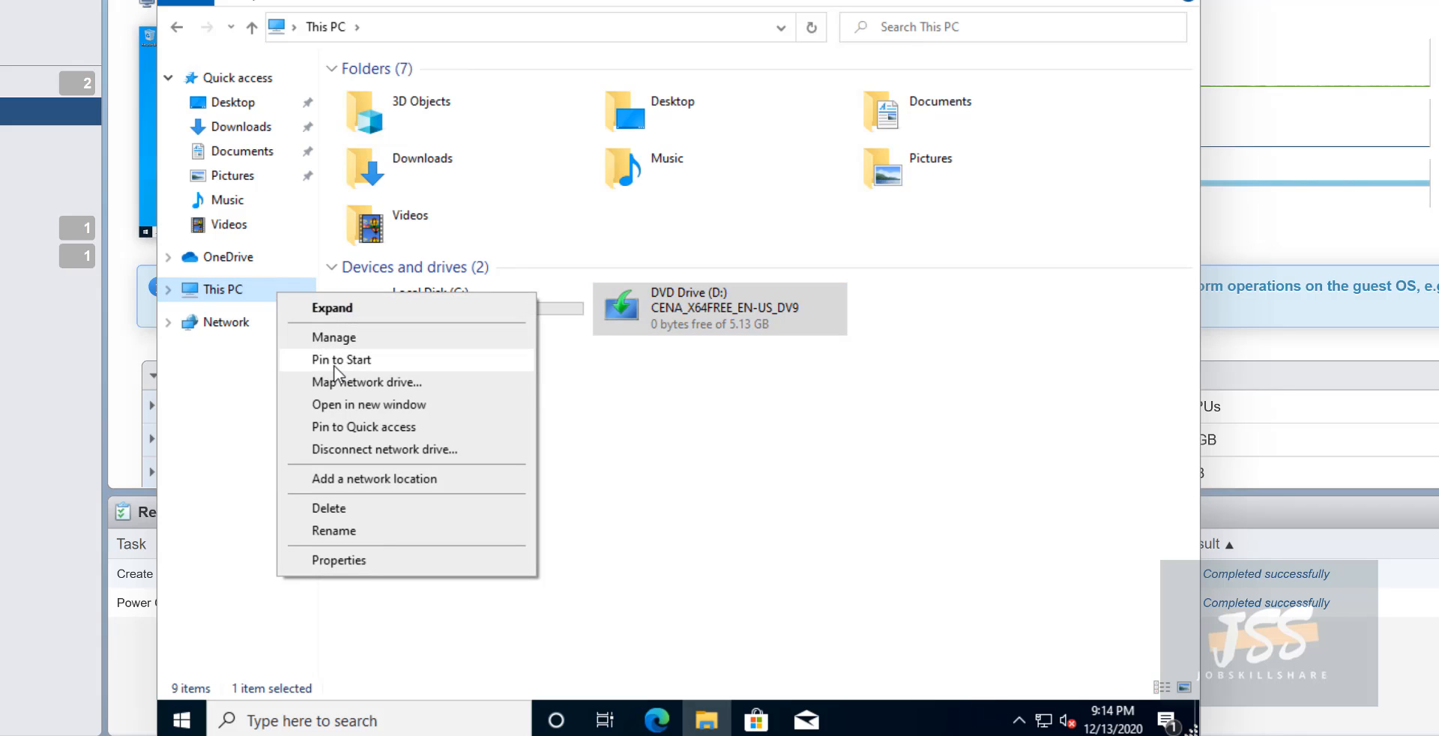
{"action": "left_click", "coordinate": [679, 511]}
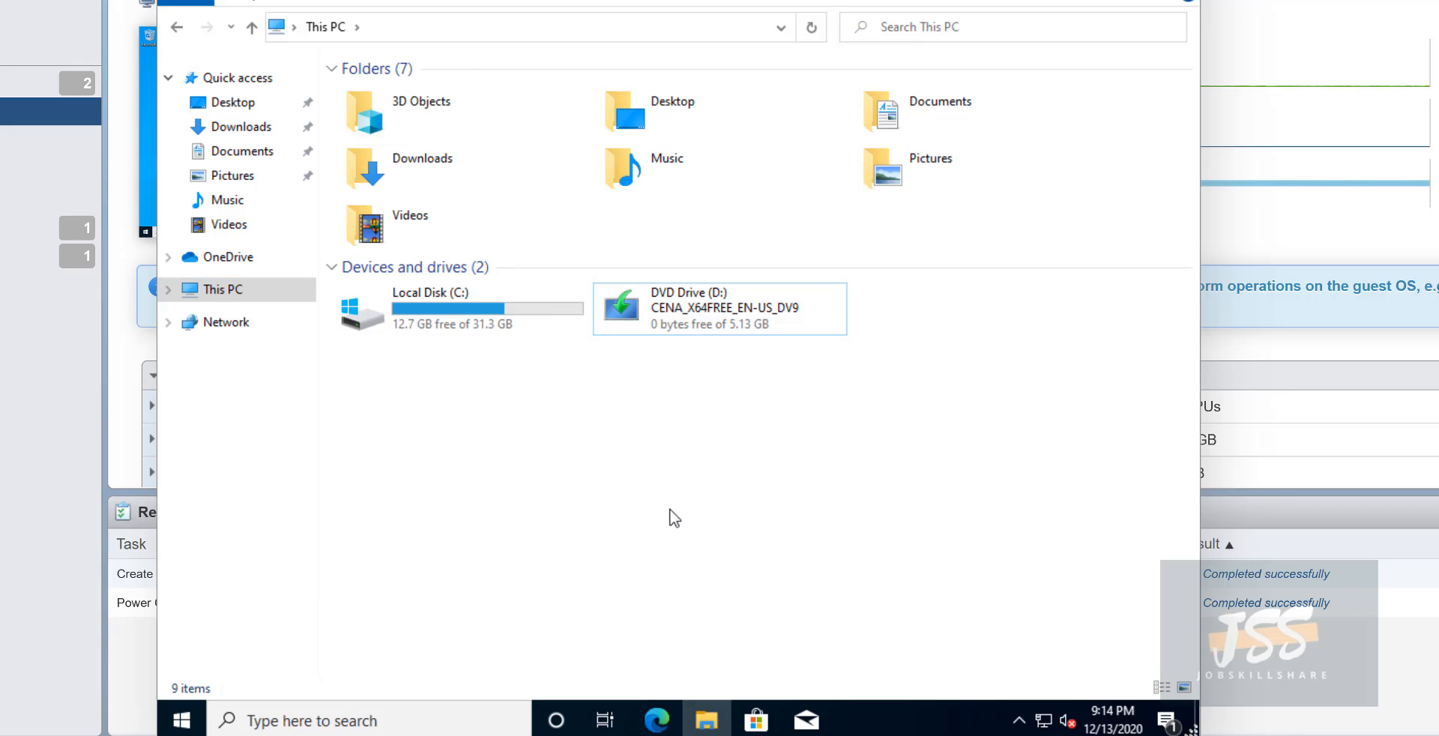
- Open the C:\Users folder from Local Disk (C:)
{"action": "left_click", "coordinate": [415, 300]}
{"action": "double_click", "coordinate": [415, 300]}
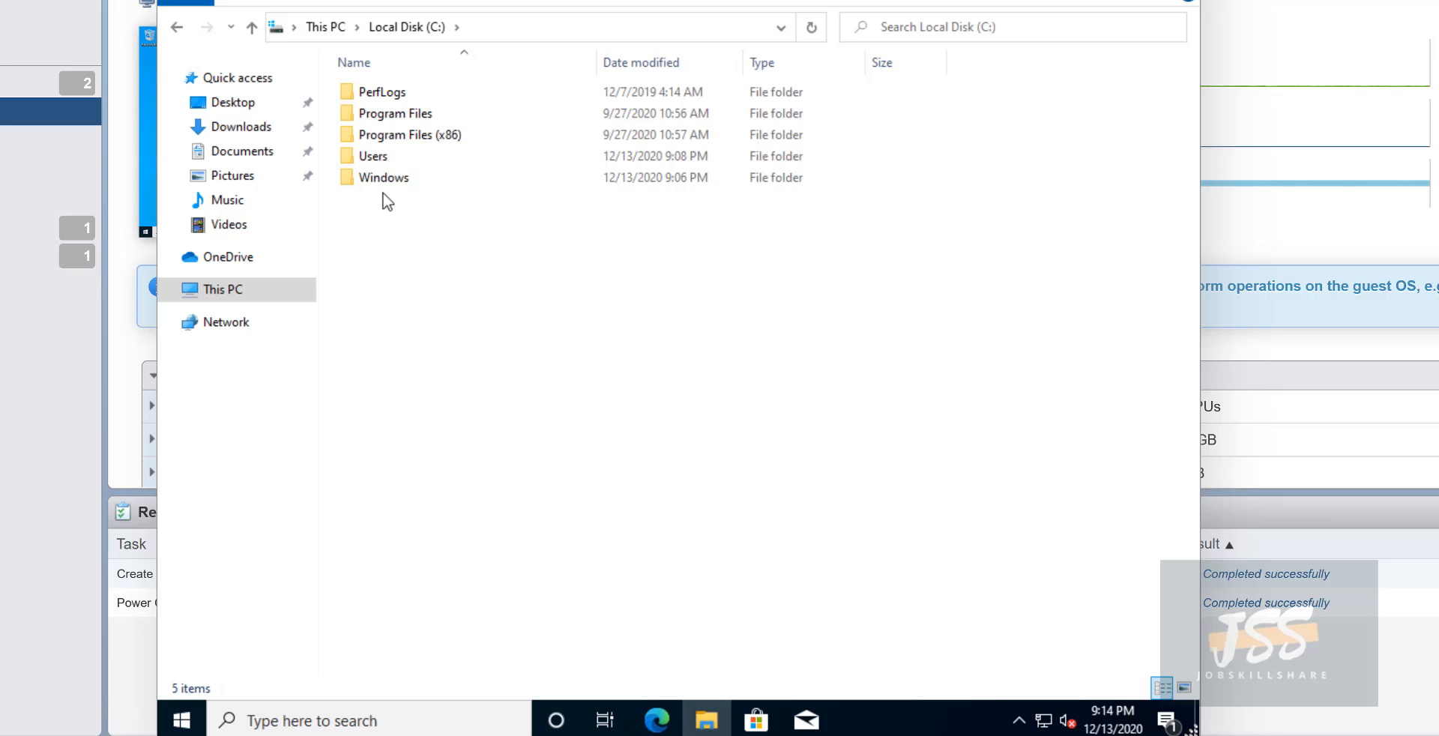
{"action": "left_click", "coordinate": [375, 163]}
{"action": "double_click", "coordinate": [375, 165]}
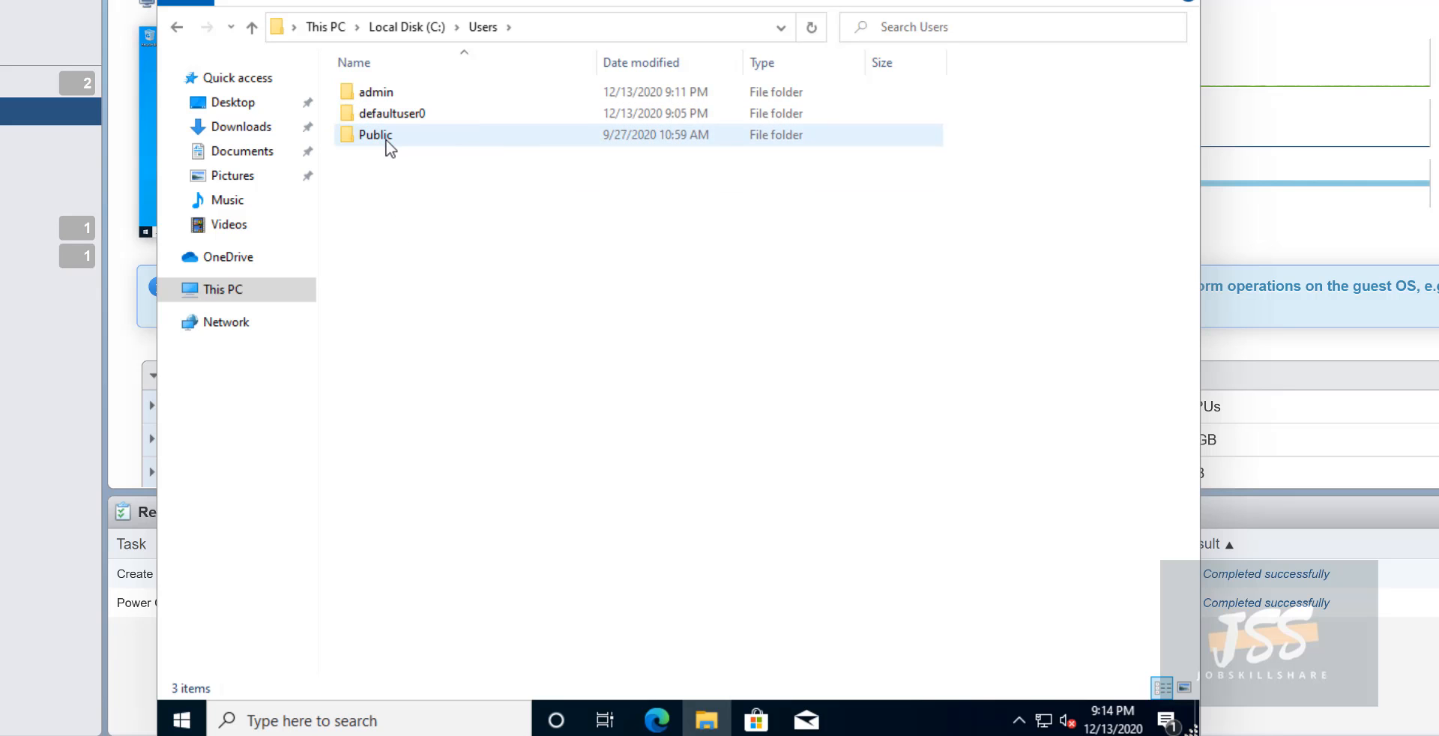
- Turn on Hidden items in C:\Users, view the folder path, then turn Hidden items off
{"action": "left_click", "coordinate": [376, 3]}
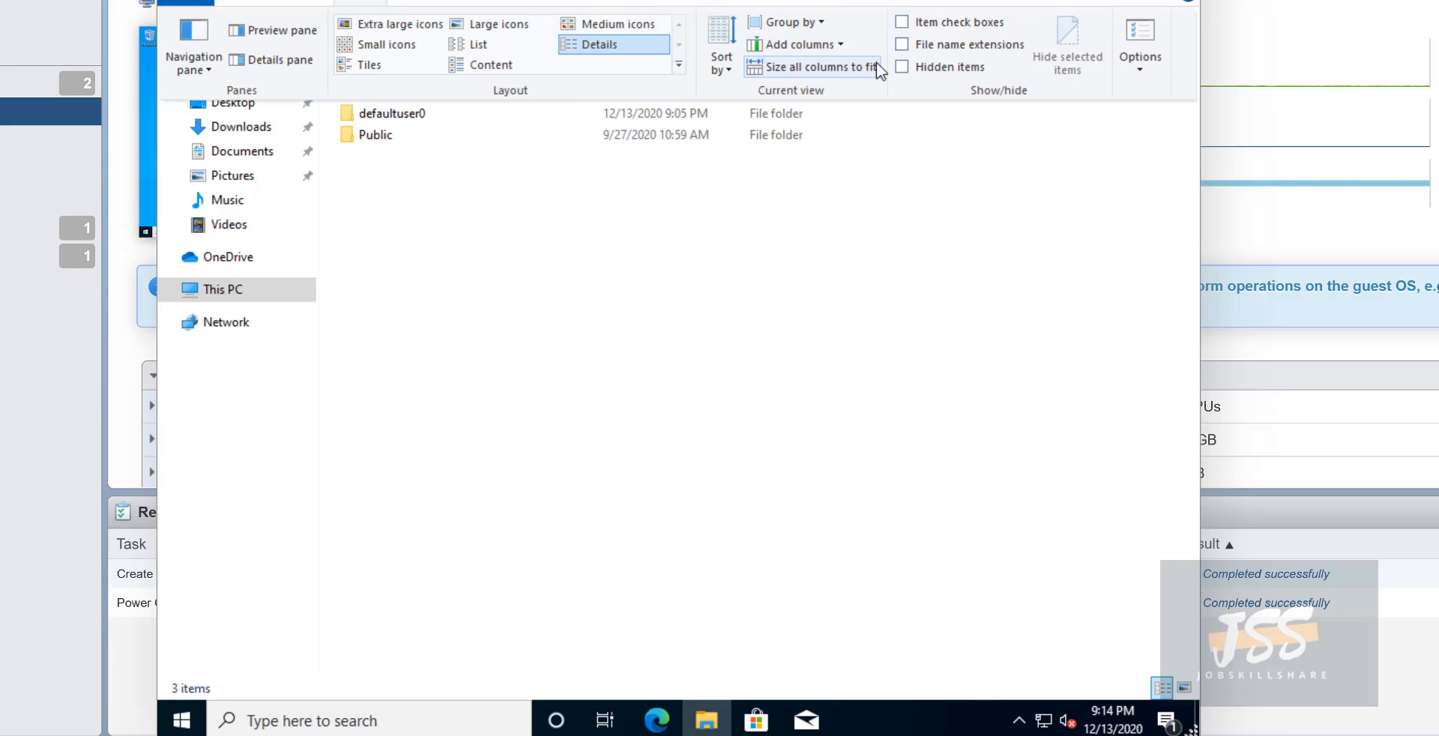
{"action": "left_click", "coordinate": [905, 68]}
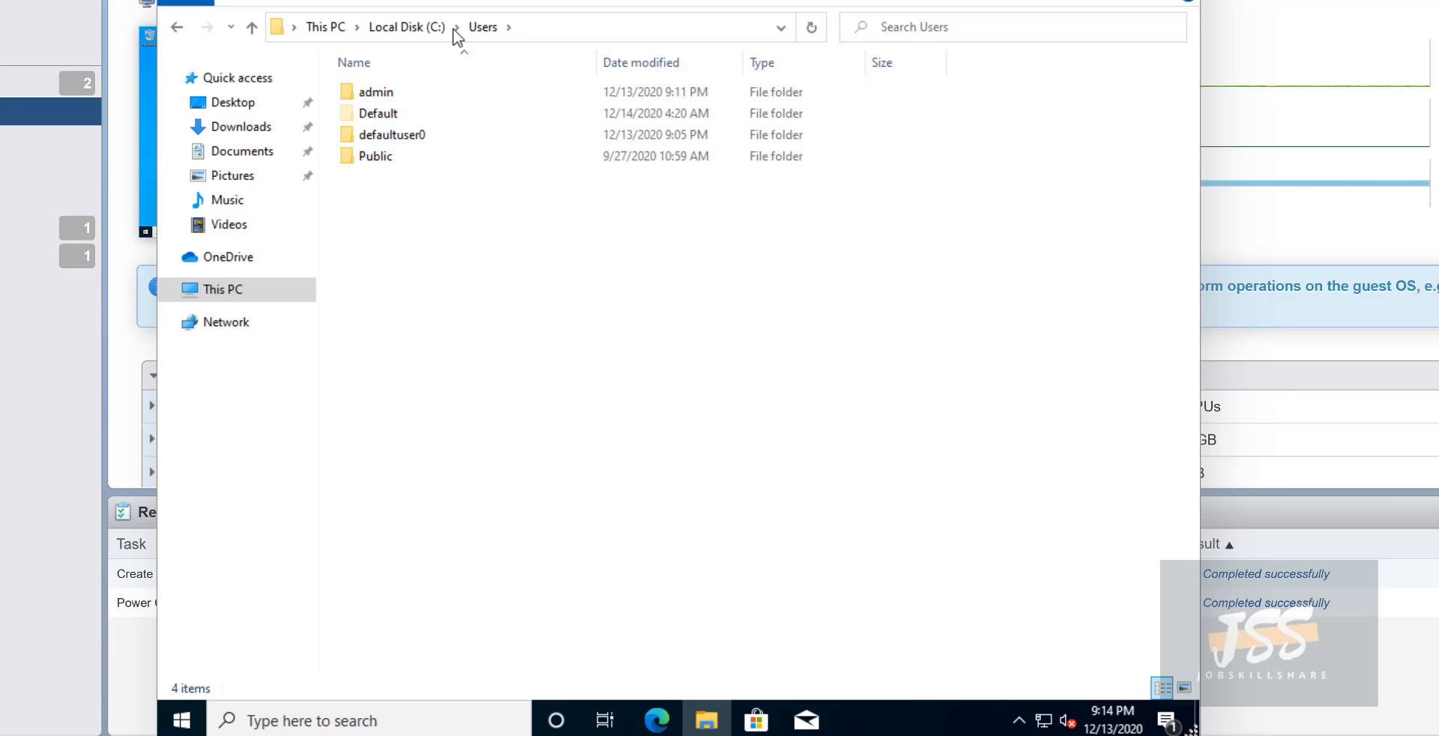
{"action": "left_click", "coordinate": [529, 27]}
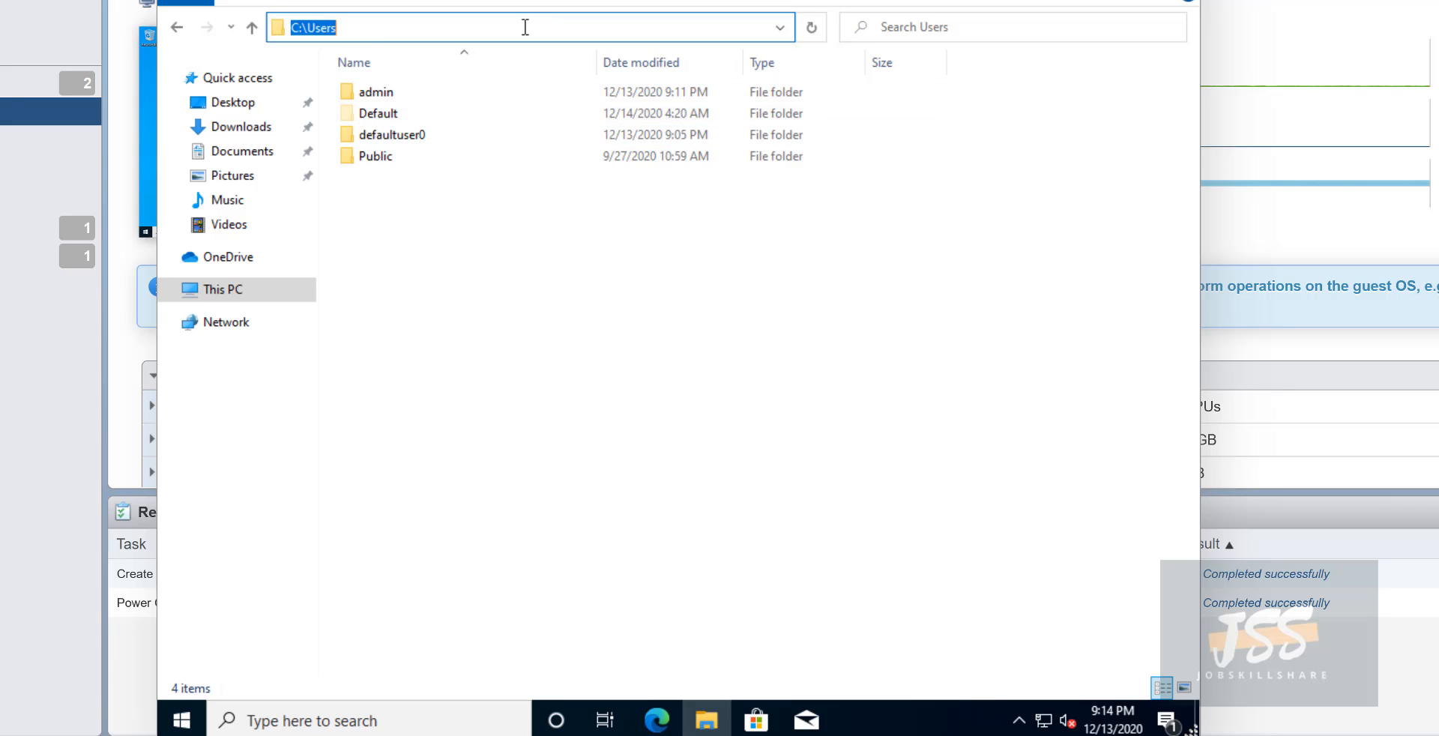
{"action": "left_click", "coordinate": [371, 28]}
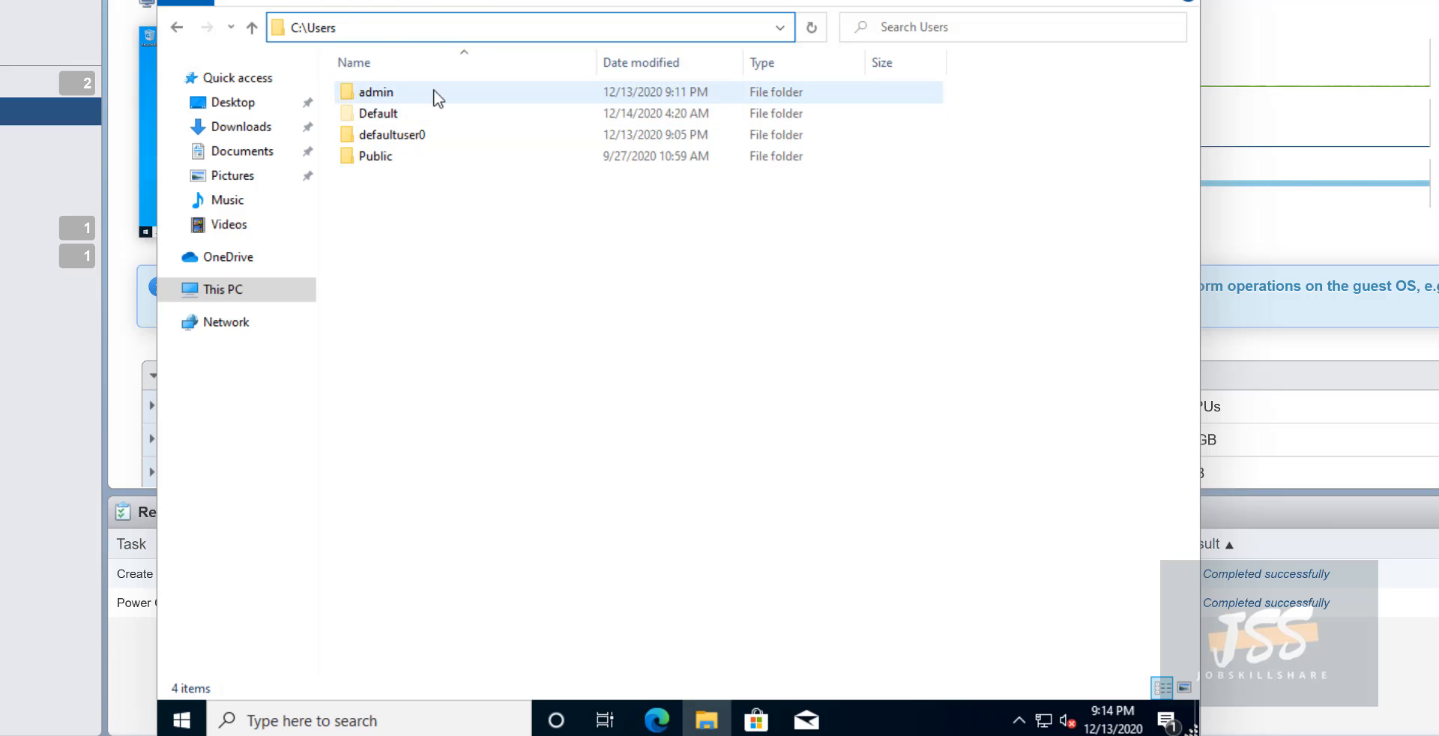
{"action": "left_click", "coordinate": [364, 3]}
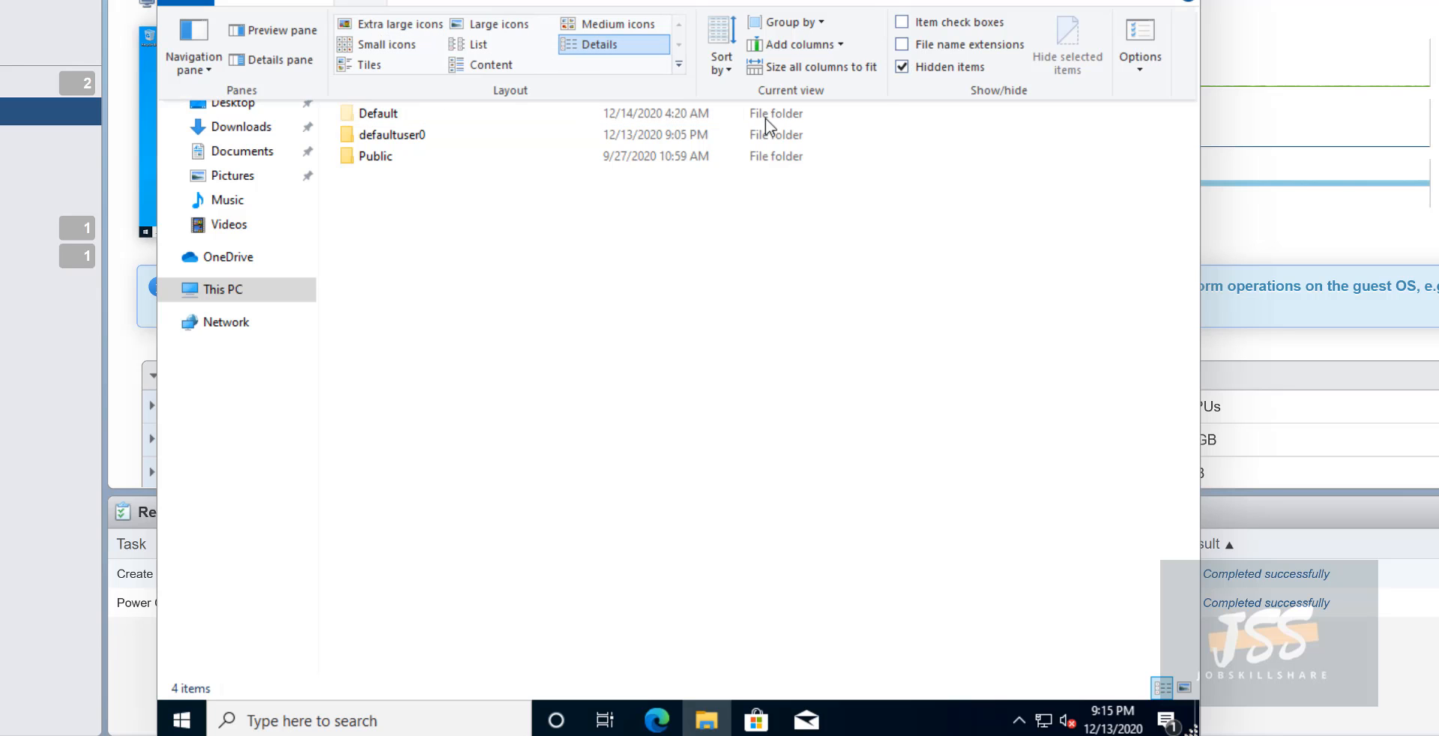
{"action": "left_click", "coordinate": [971, 69]}
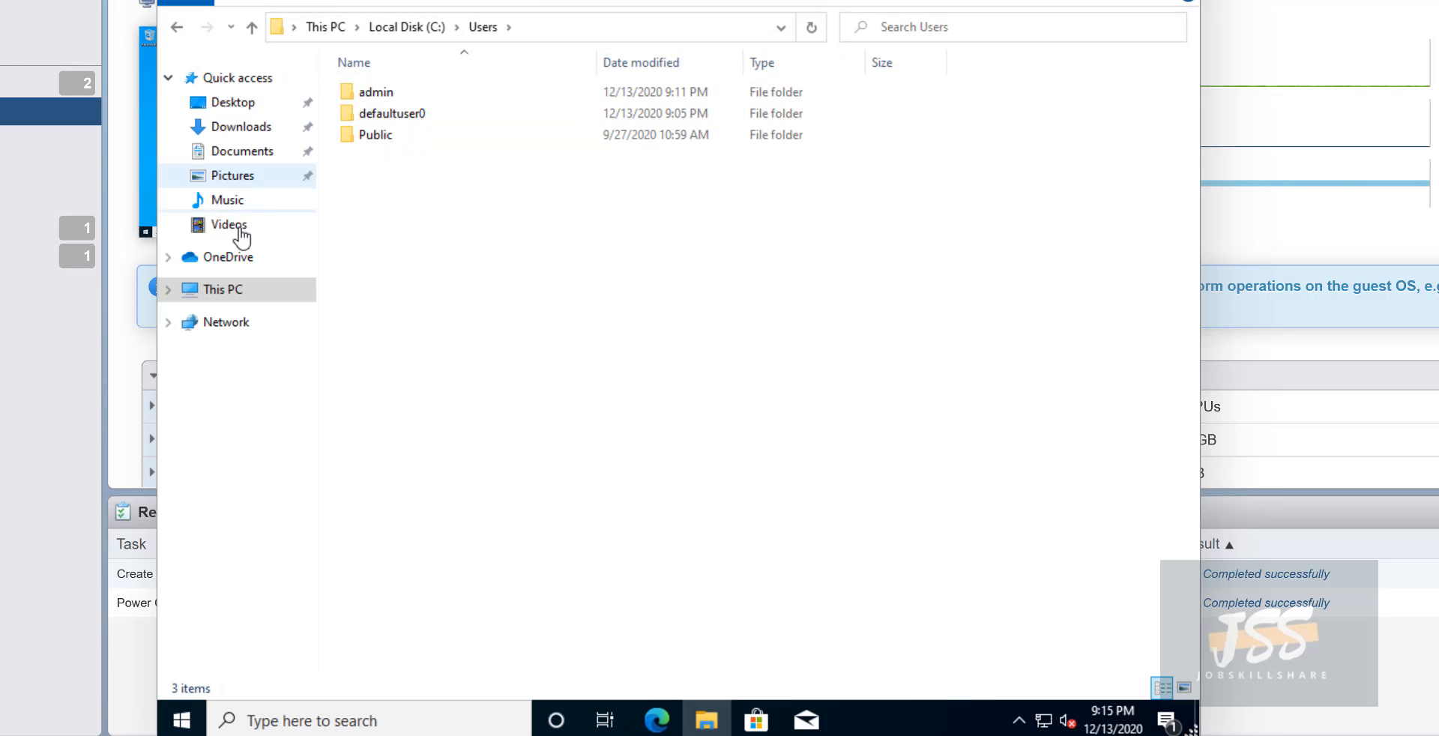
- Go to the empty Documents folder, leaving the view options unchanged
{"action": "left_click", "coordinate": [230, 157]}
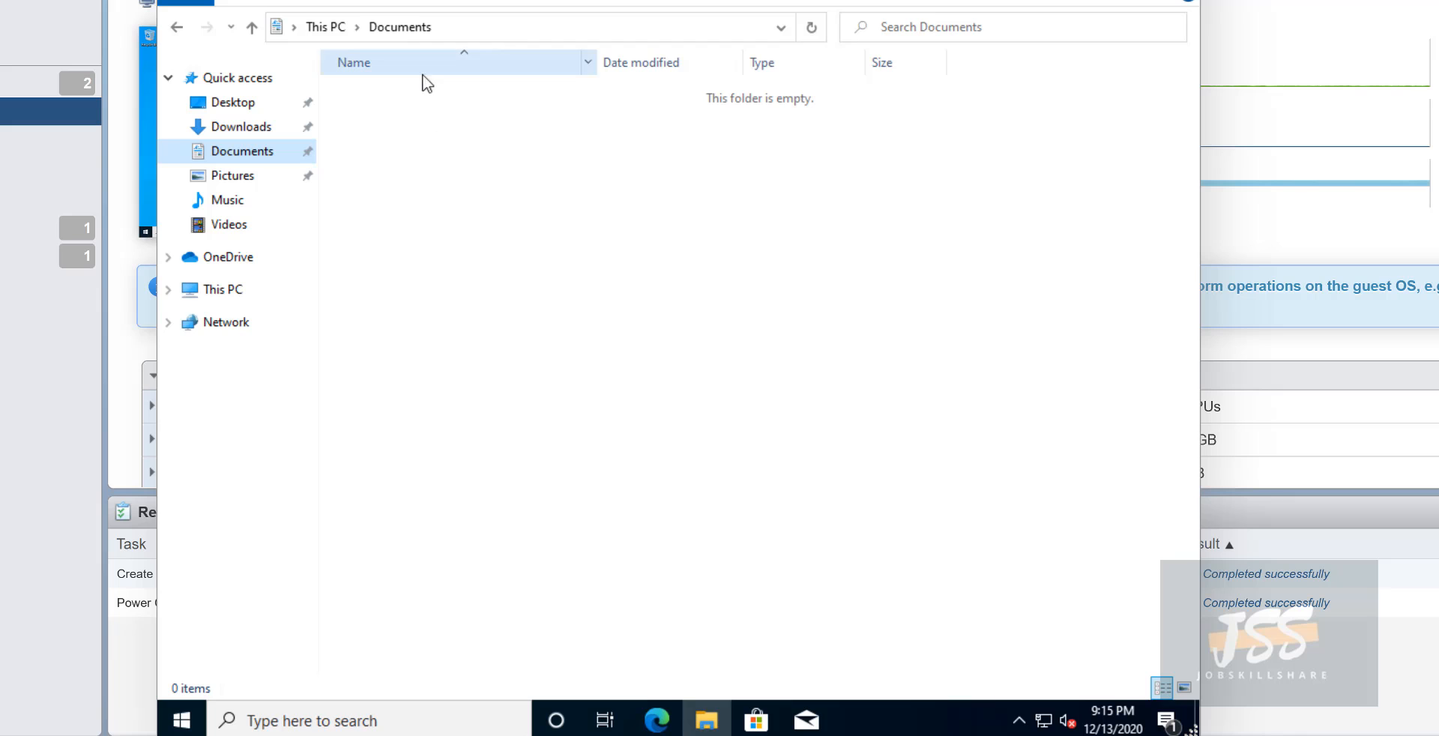
{"action": "left_click", "coordinate": [357, 5]}
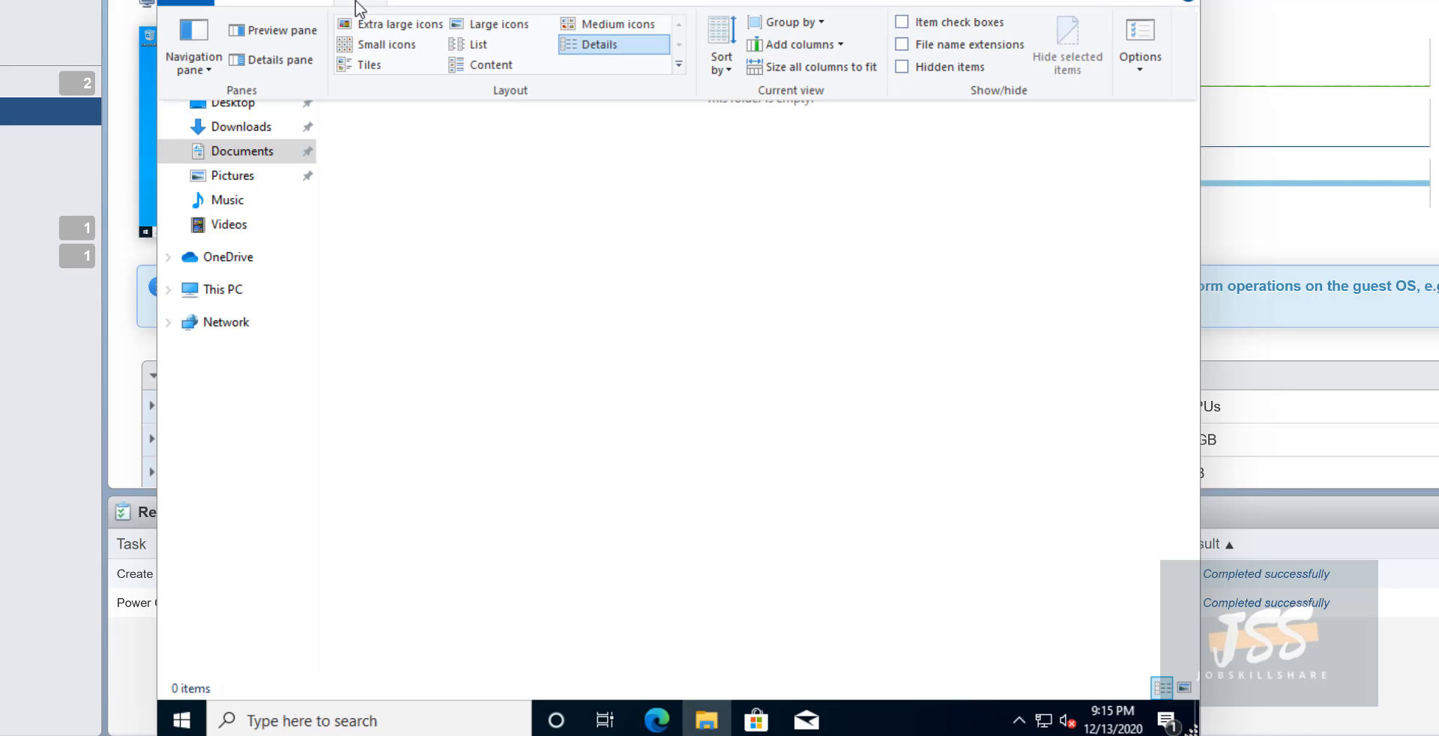
{"action": "left_click", "coordinate": [903, 45]}
{"action": "left_click_drag", "start_coordinate": [414, 163], "coordinate": [472, 172]}
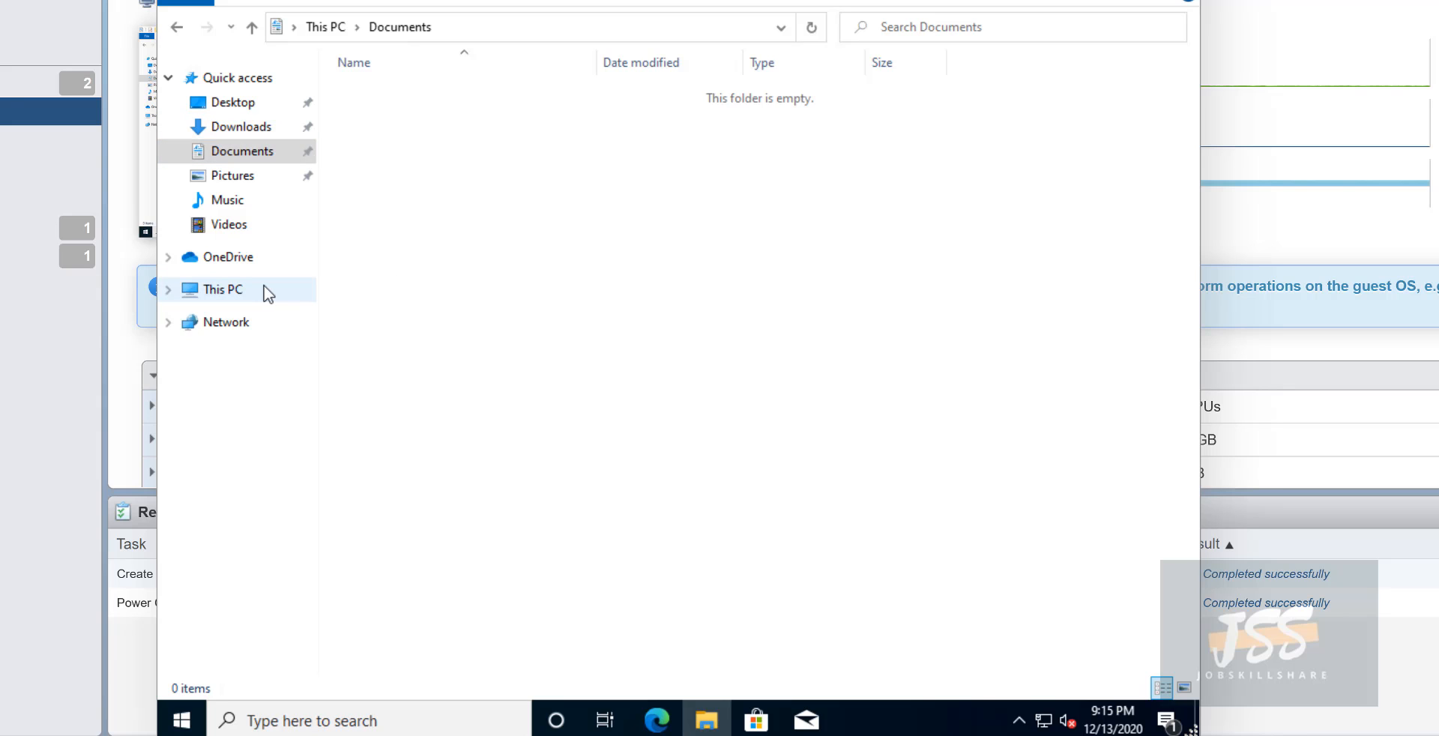
- Browse Downloads and OneDrive, dismiss the Set up OneDrive prompt, and close File Explorer
{"action": "left_click", "coordinate": [262, 126]}
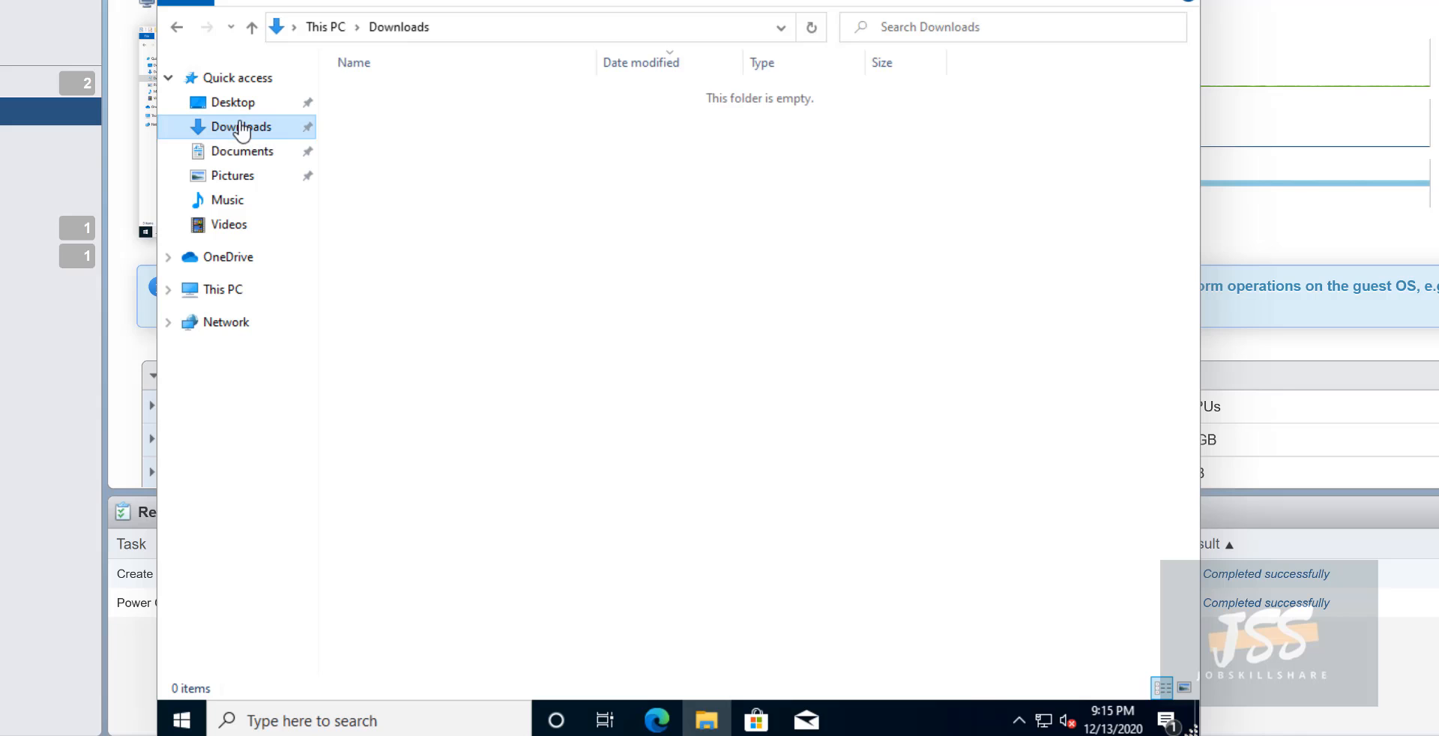
{"action": "left_click_drag", "start_coordinate": [395, 124], "coordinate": [404, 251]}
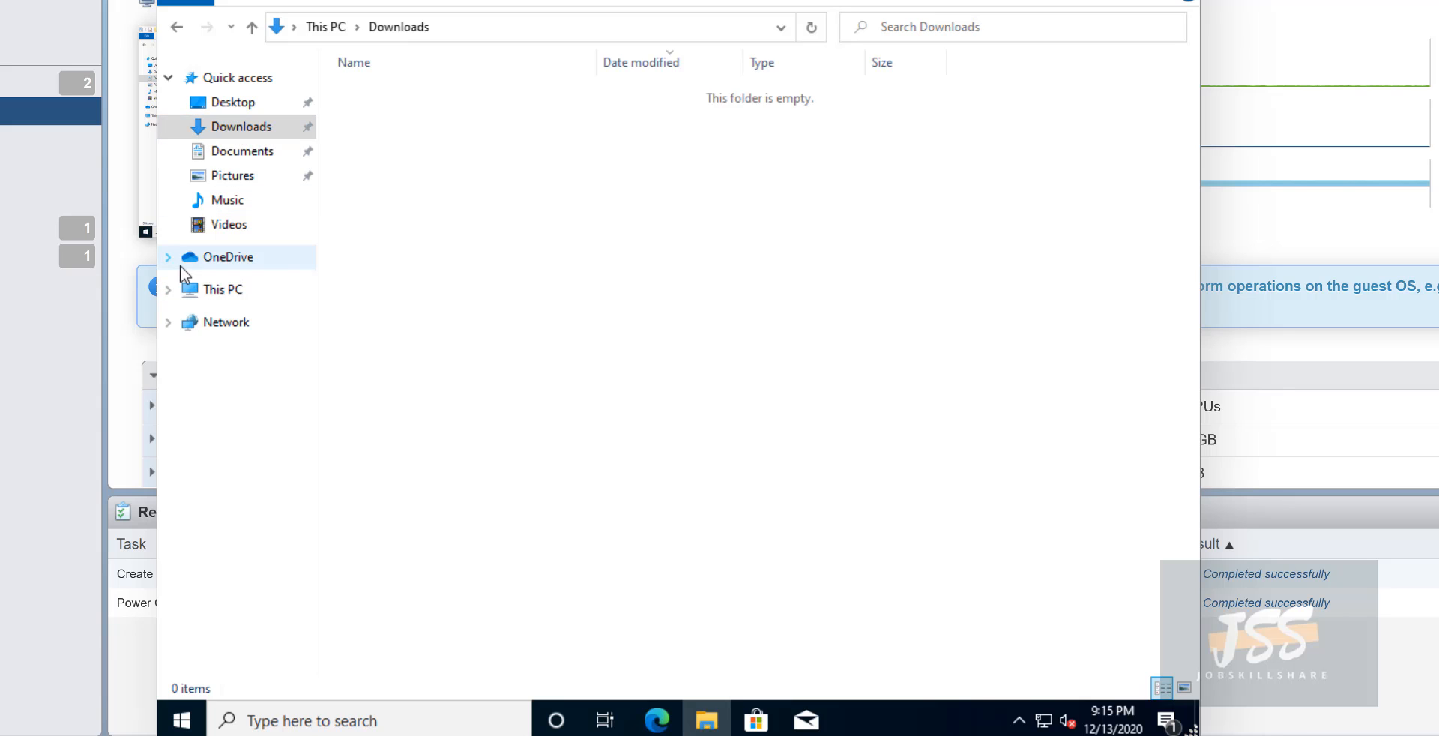
{"action": "left_click", "coordinate": [222, 264]}
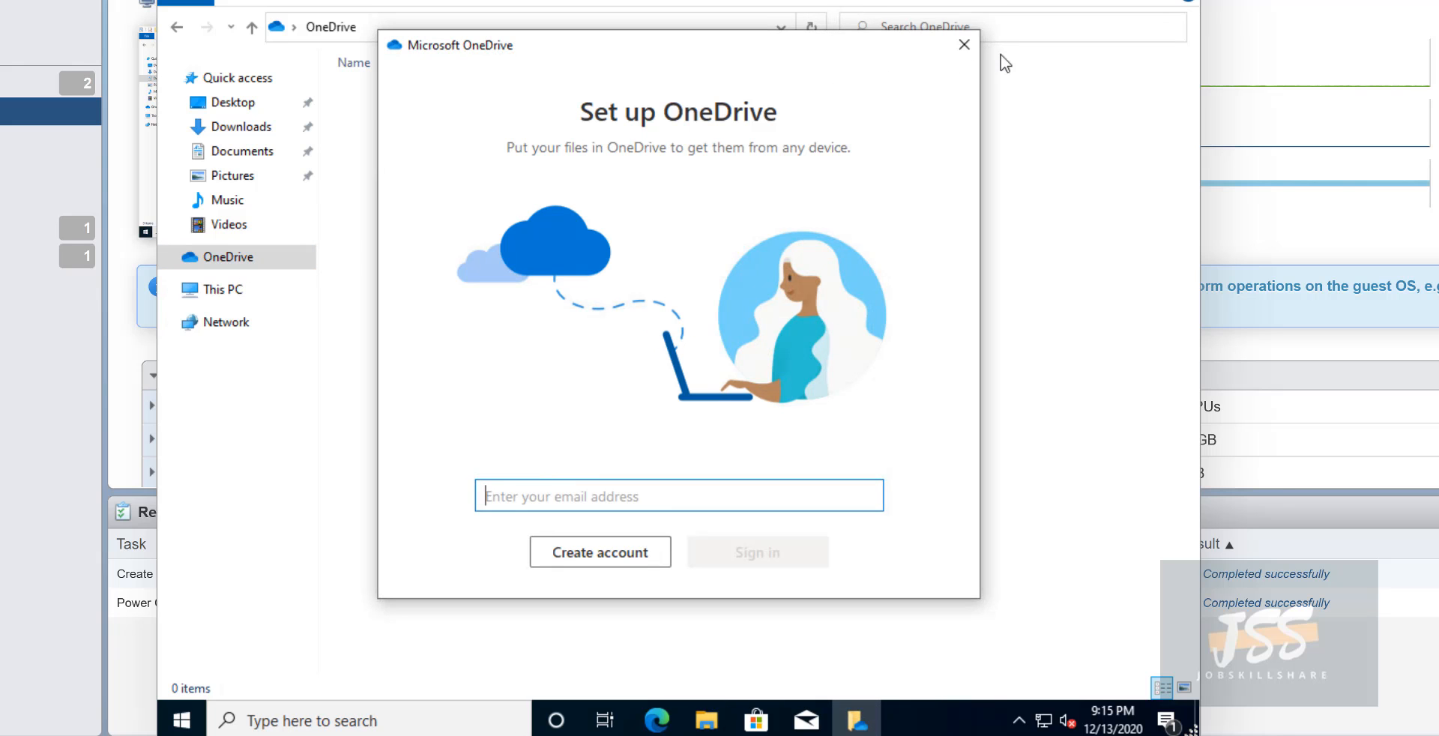
{"action": "left_click", "coordinate": [963, 48]}
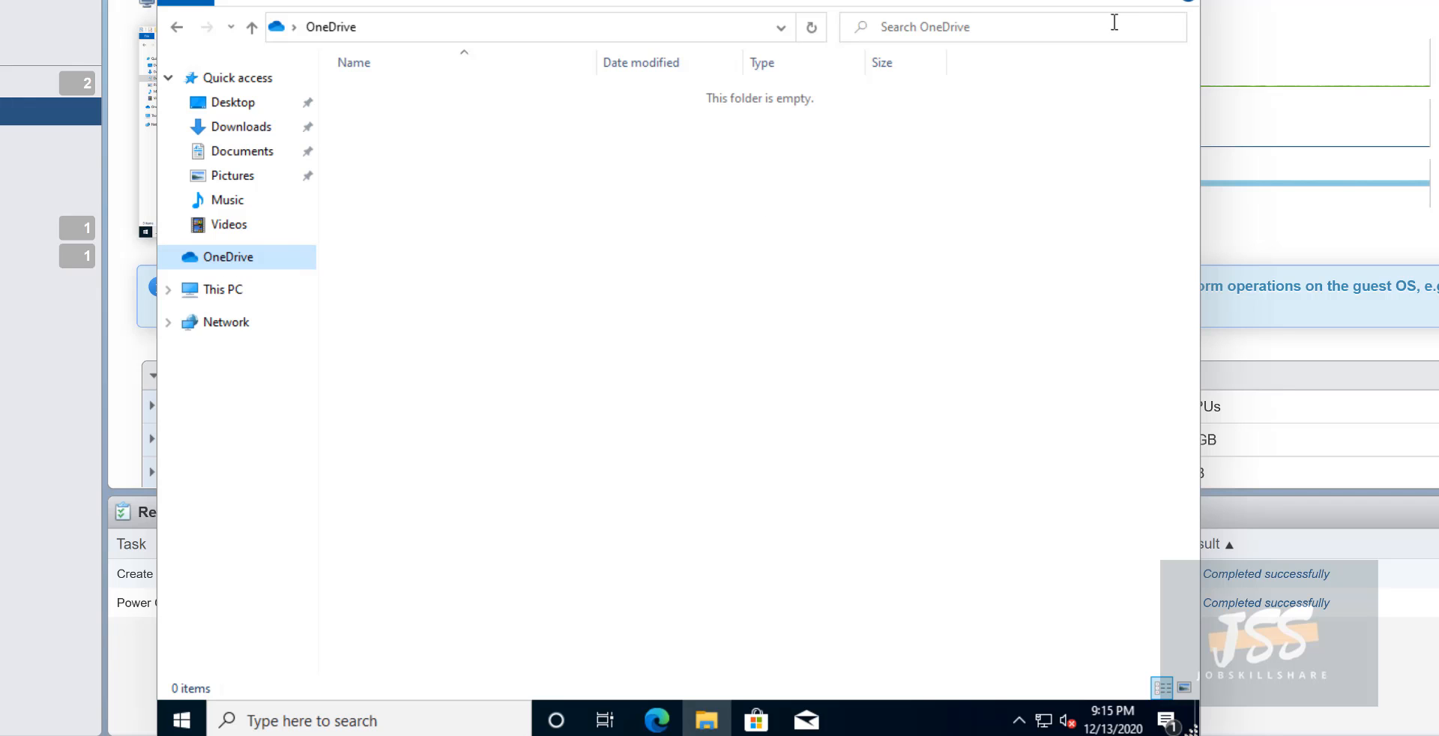
{"action": "left_click", "coordinate": [1180, 1]}
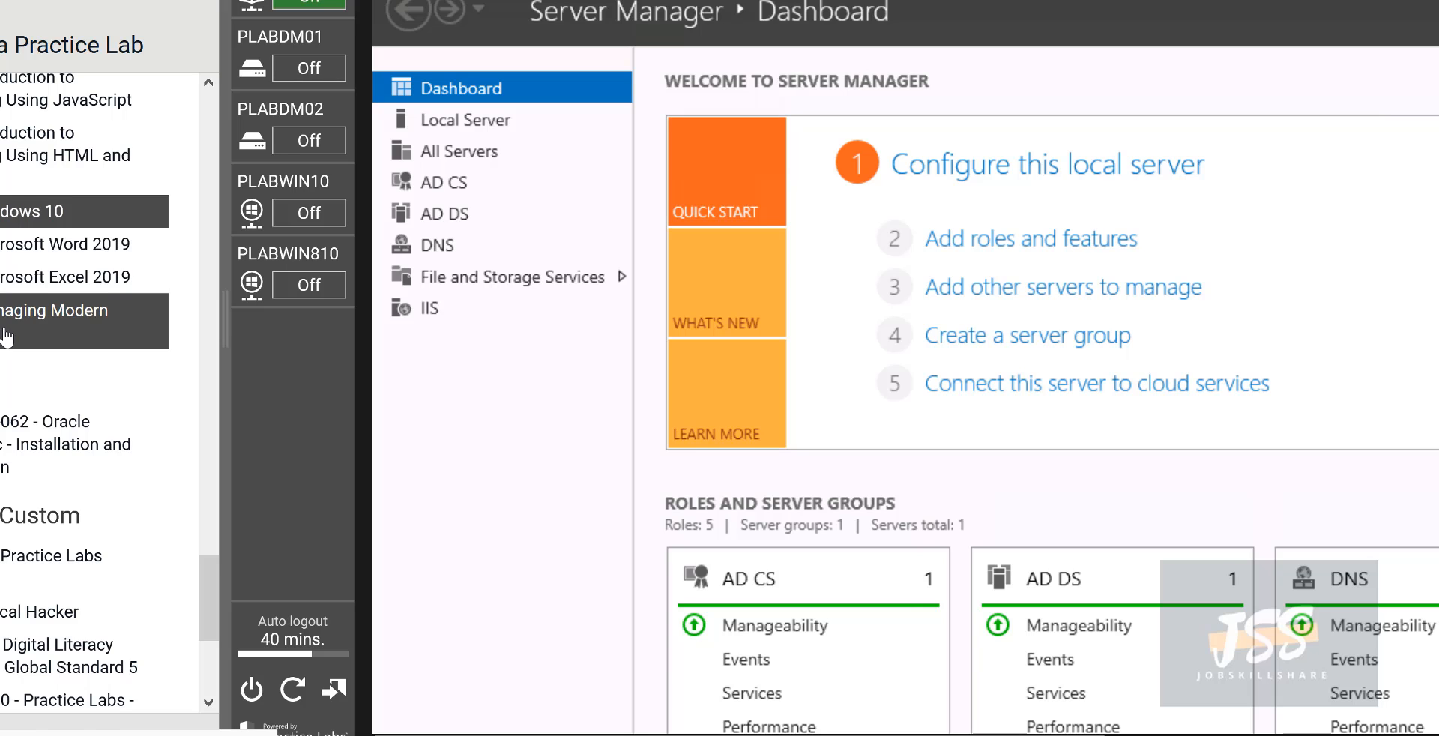
{"action": "scroll", "coordinate": [7, 337], "scroll_direction": "up", "scroll_amount": 8}
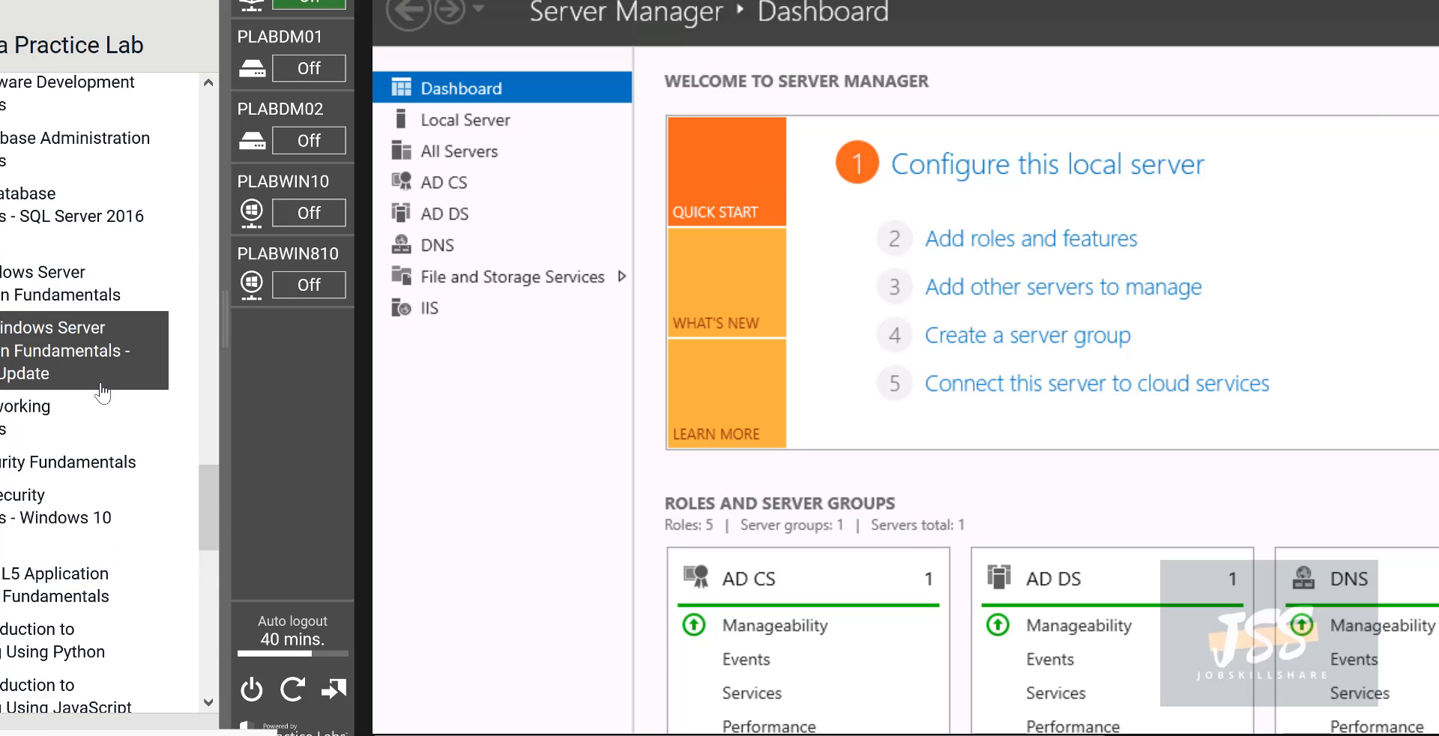
{"action": "scroll", "coordinate": [87, 479], "scroll_direction": "up", "scroll_amount": 2}
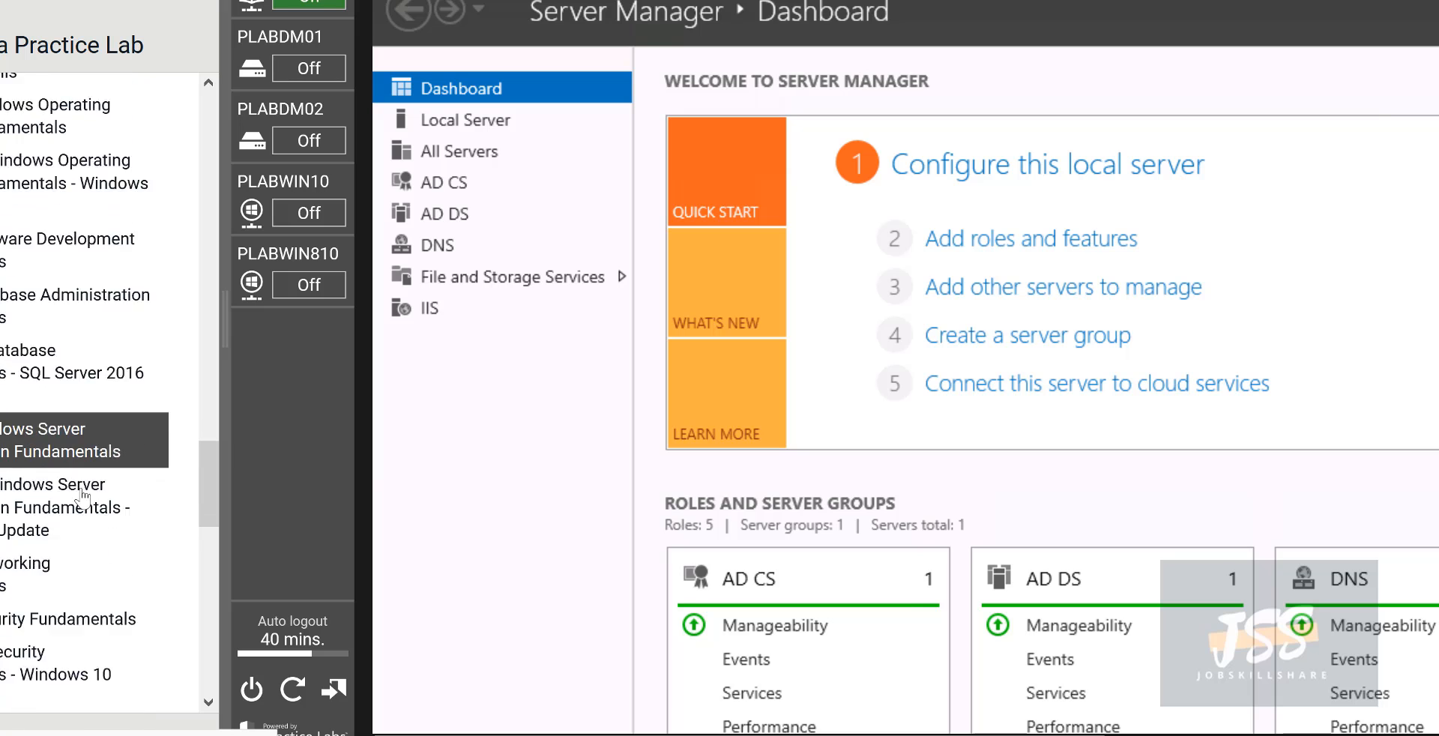
{"action": "scroll", "coordinate": [84, 498], "scroll_direction": "down", "scroll_amount": 1}
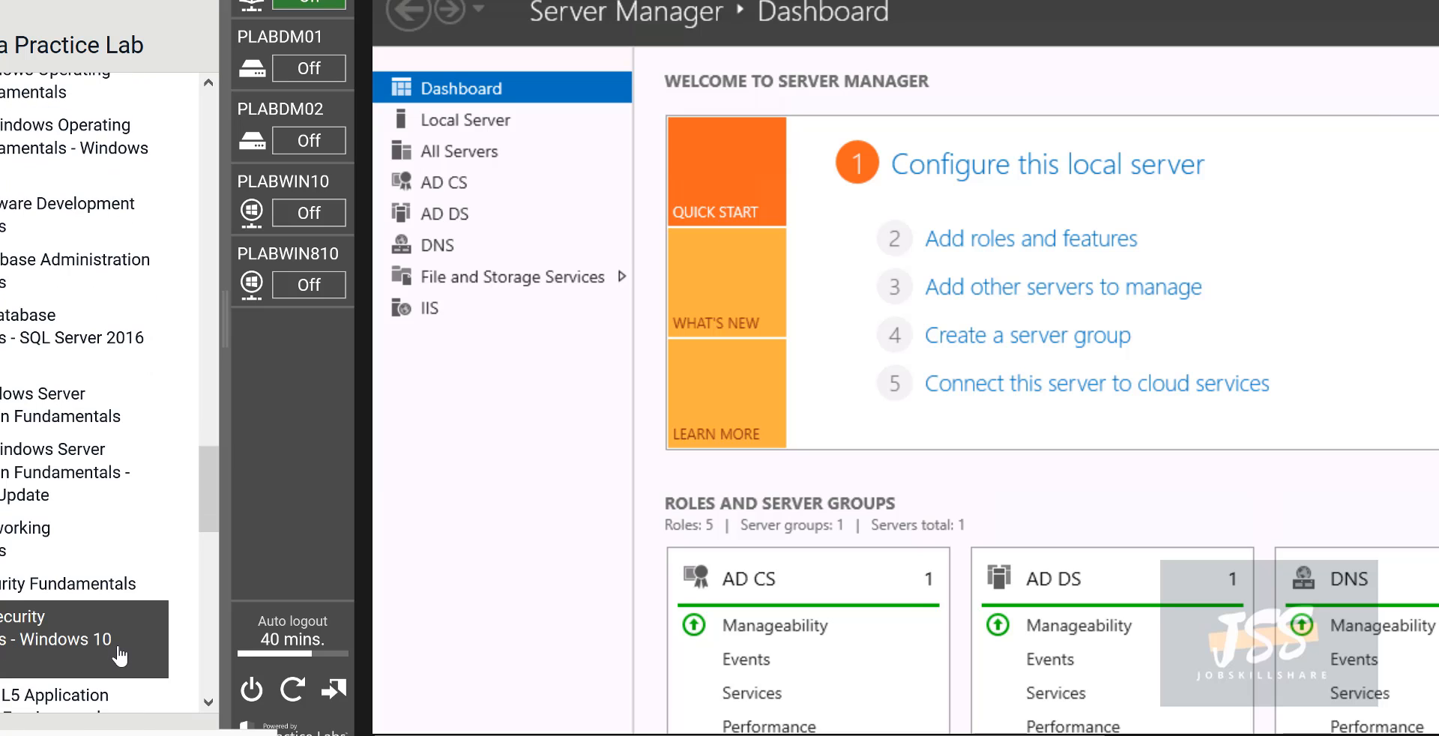
{"action": "scroll", "coordinate": [105, 525], "scroll_direction": "down", "scroll_amount": 2}
{"action": "scroll", "coordinate": [84, 423], "scroll_direction": "up", "scroll_amount": 3}
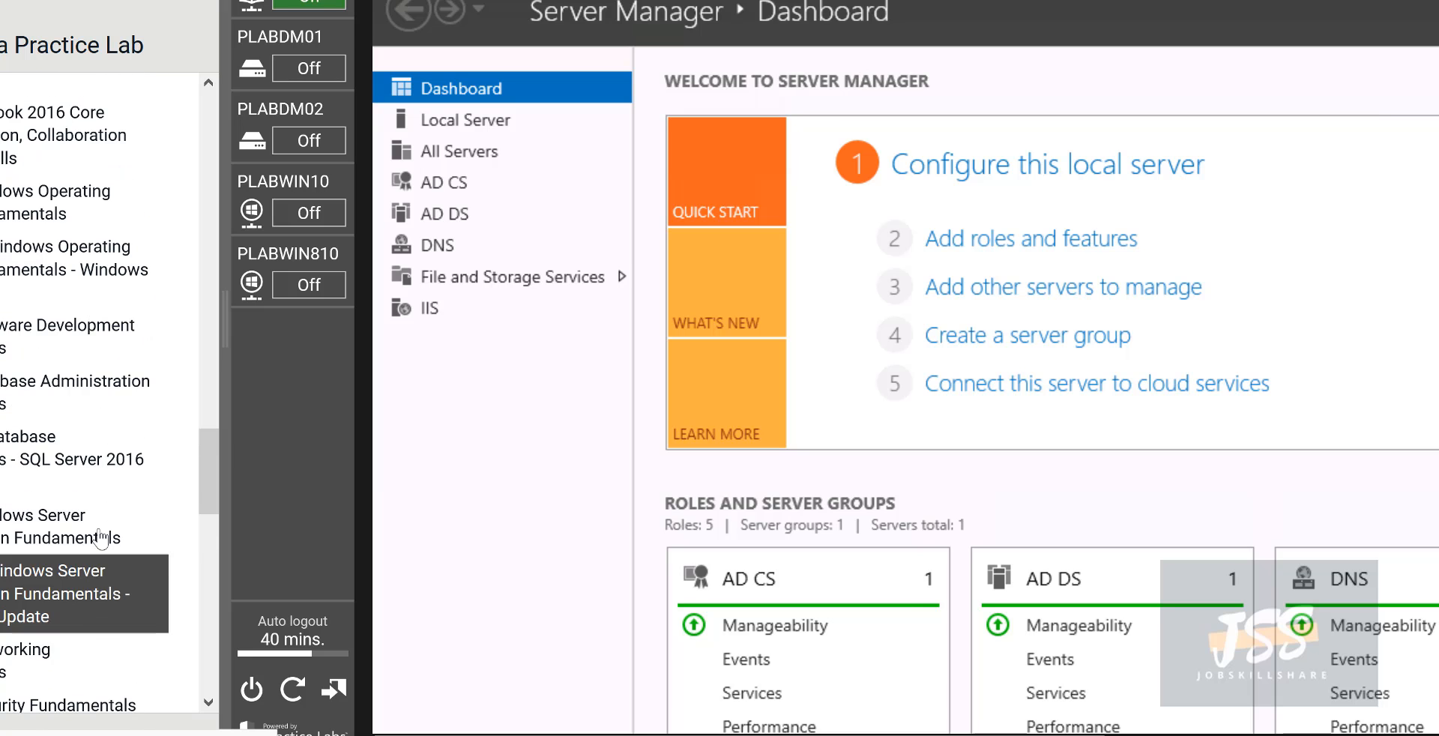
{"action": "scroll", "coordinate": [84, 425], "scroll_direction": "up", "scroll_amount": 3}
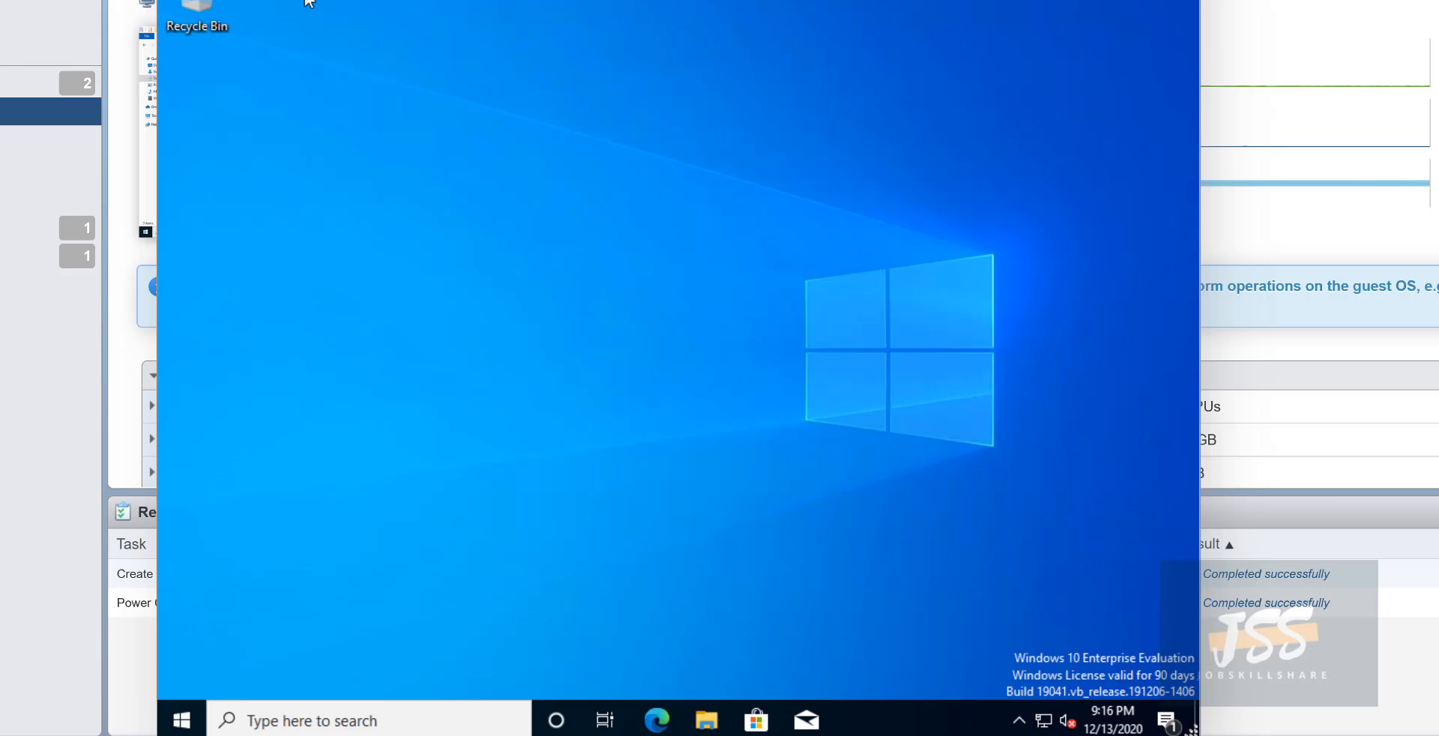
- Reposition the VM console and open the guest's System About page from the Start menu
{"action": "left_click_drag", "start_coordinate": [767, 1], "coordinate": [717, 2]}
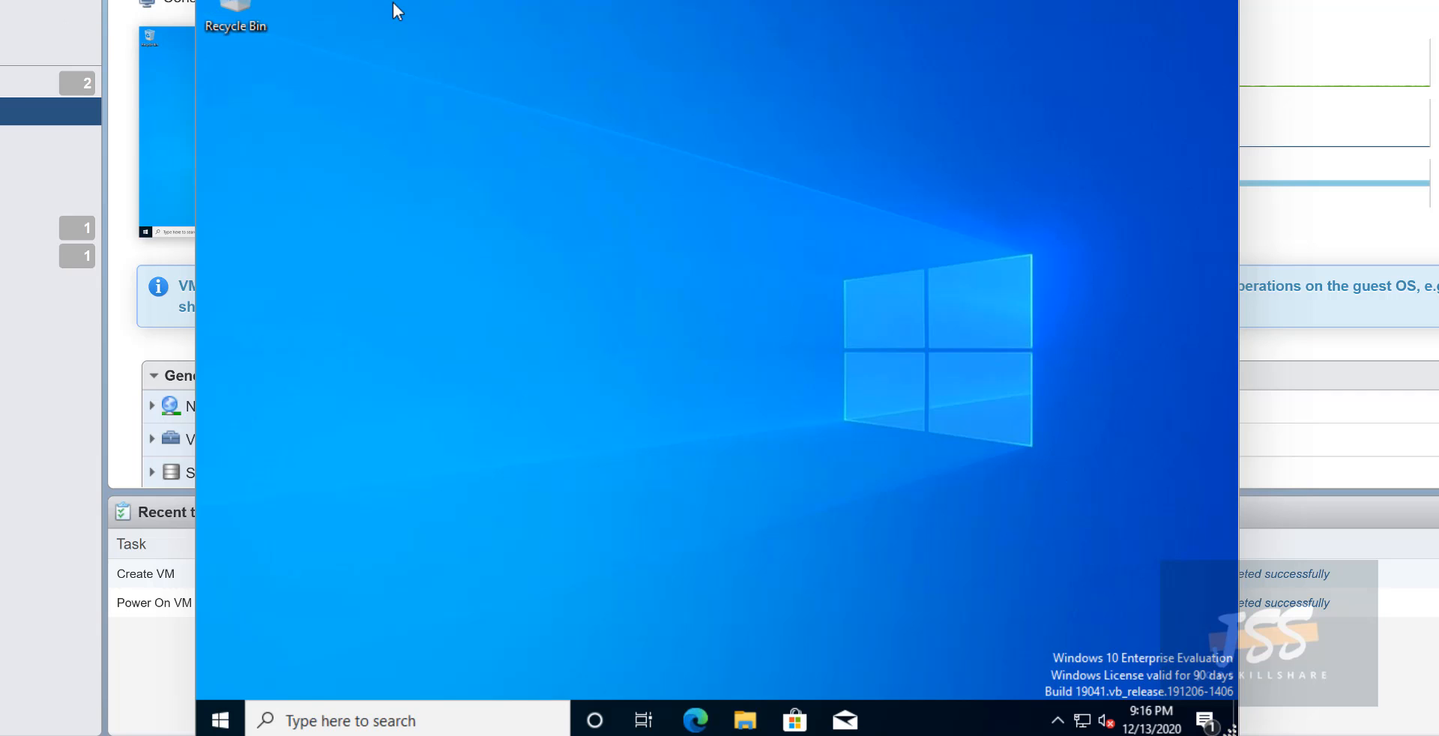
{"action": "left_click_drag", "start_coordinate": [569, 1], "coordinate": [635, 2]}
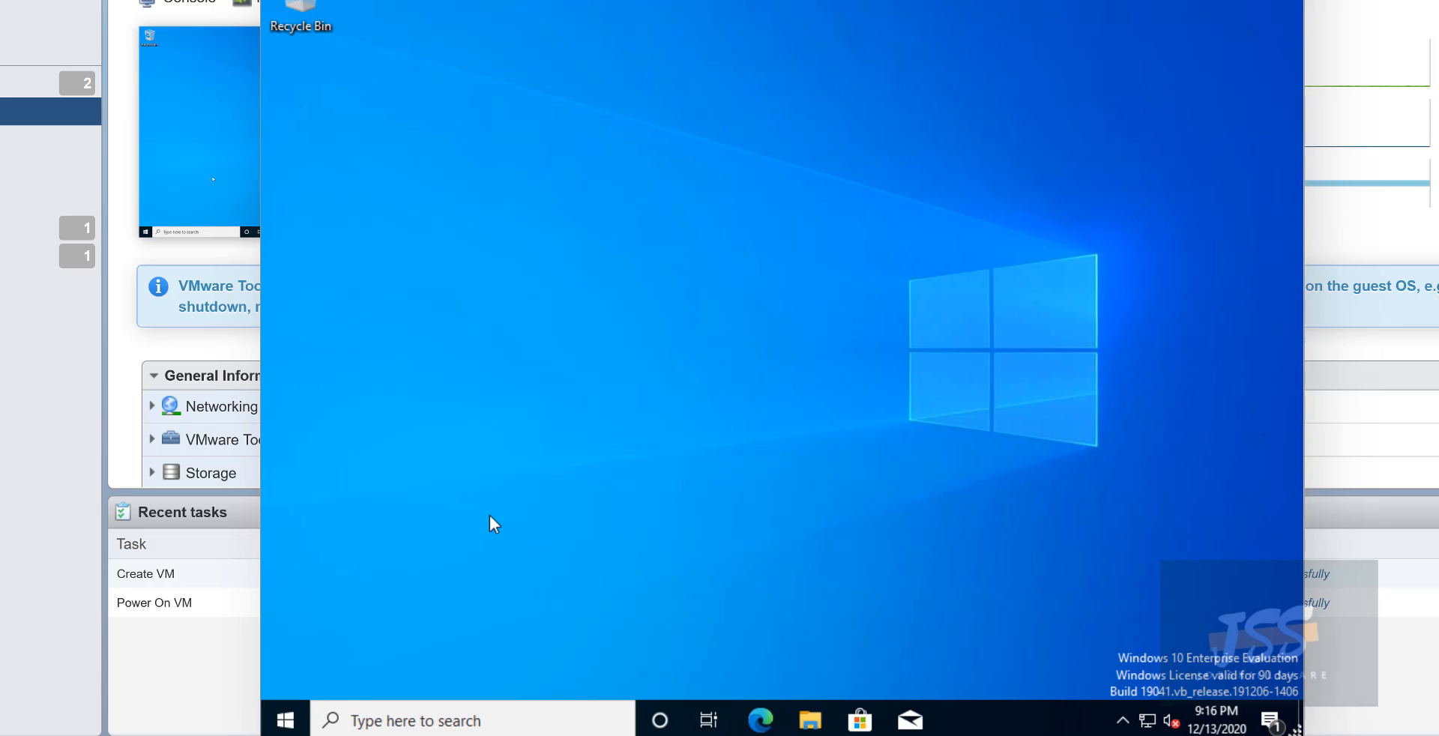
{"action": "right_click", "coordinate": [279, 727]}
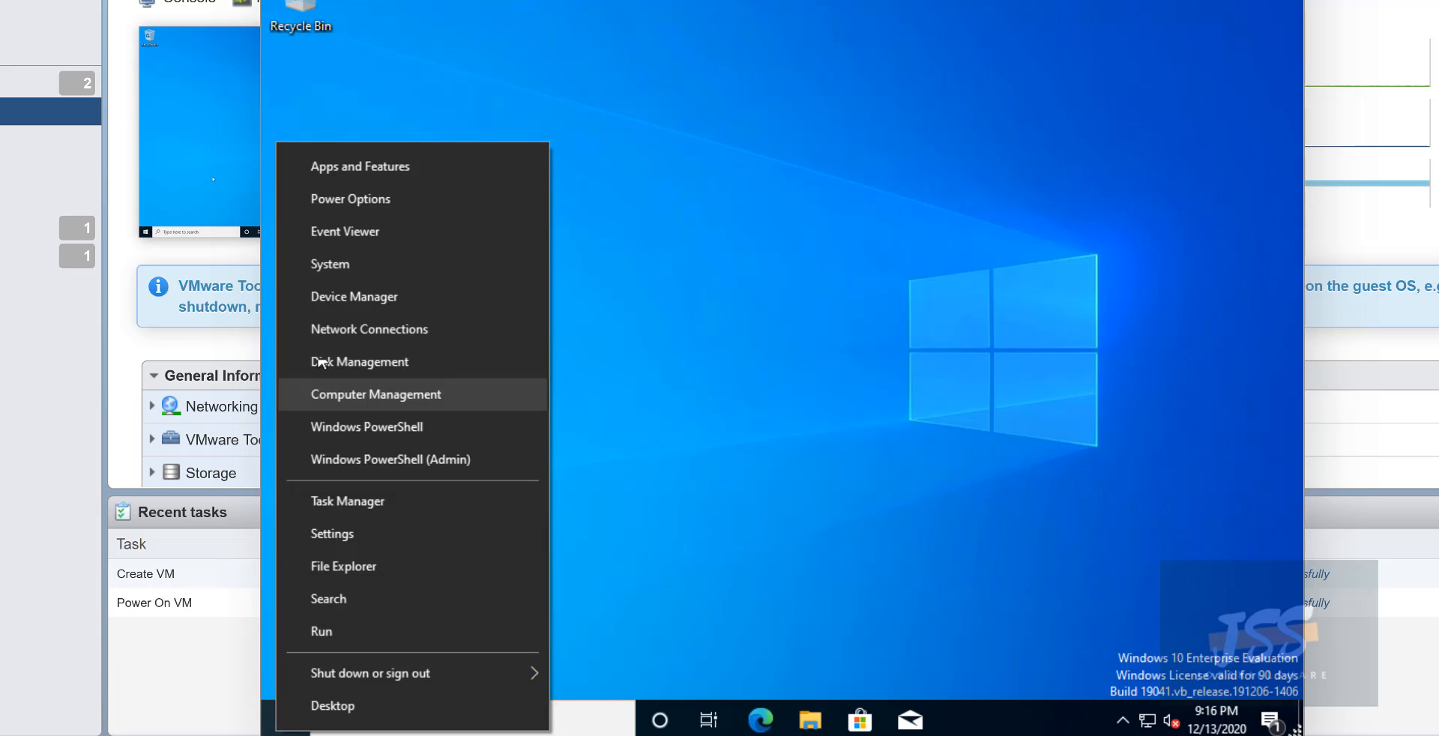
{"action": "left_click", "coordinate": [330, 268]}
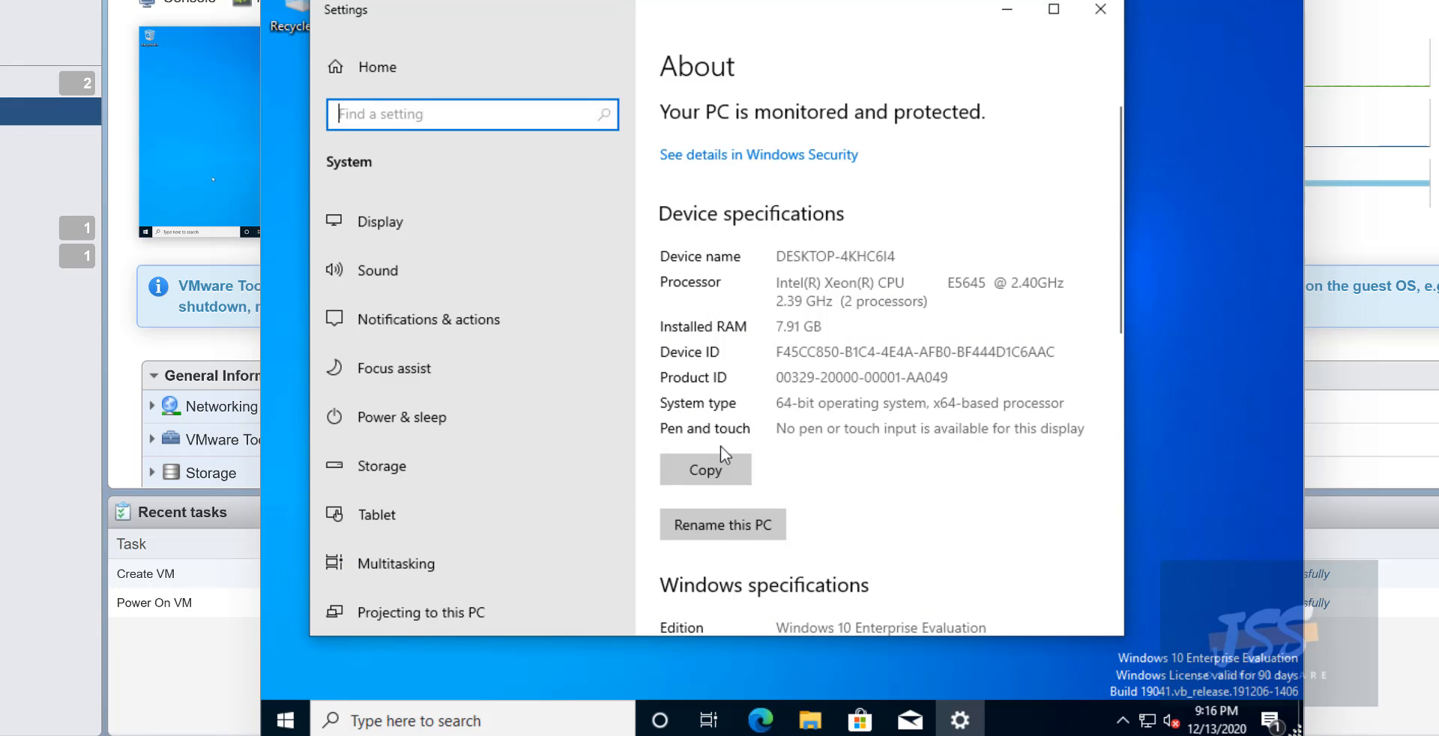
- Rename the PC to 'helpdesk', restart now, and dismiss the lock screen
{"action": "left_click", "coordinate": [751, 526]}
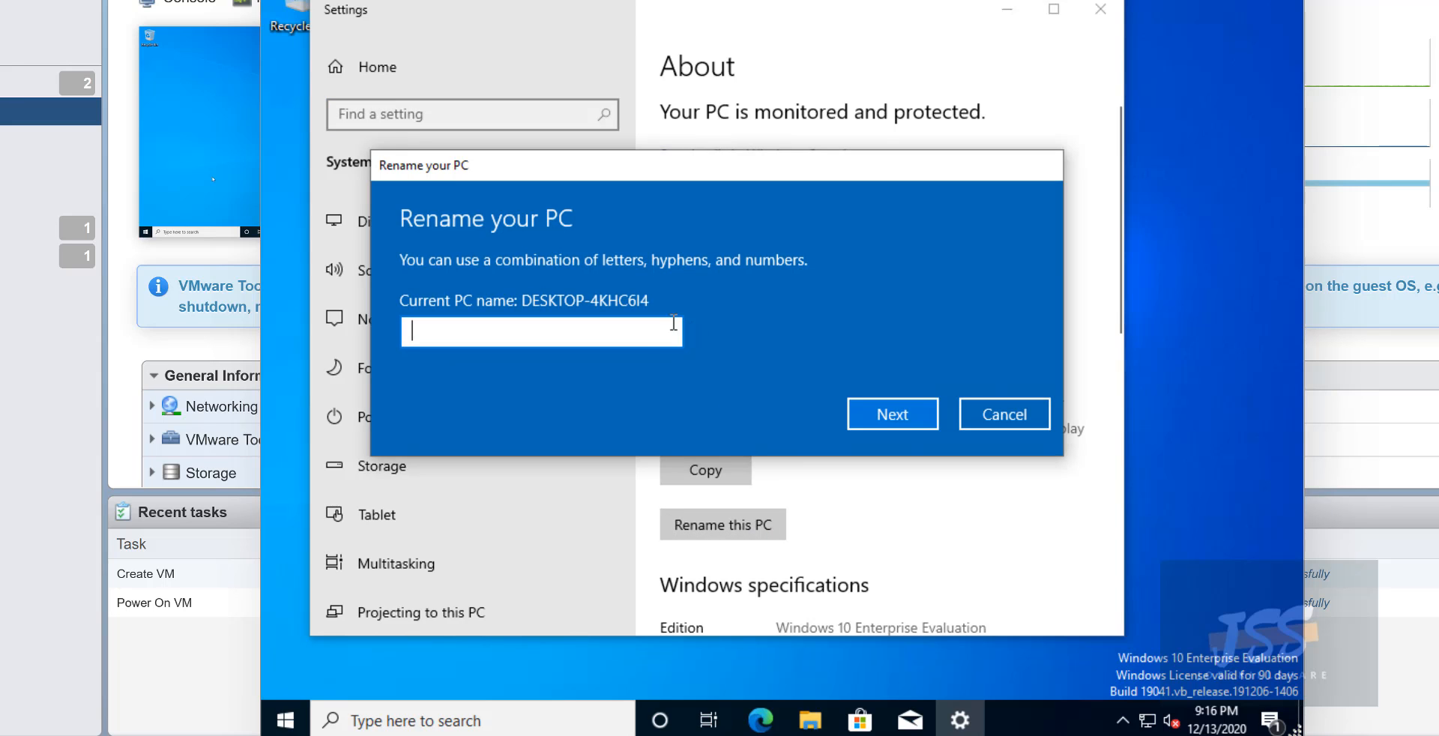
{"action": "type", "text": "helpdesk"}
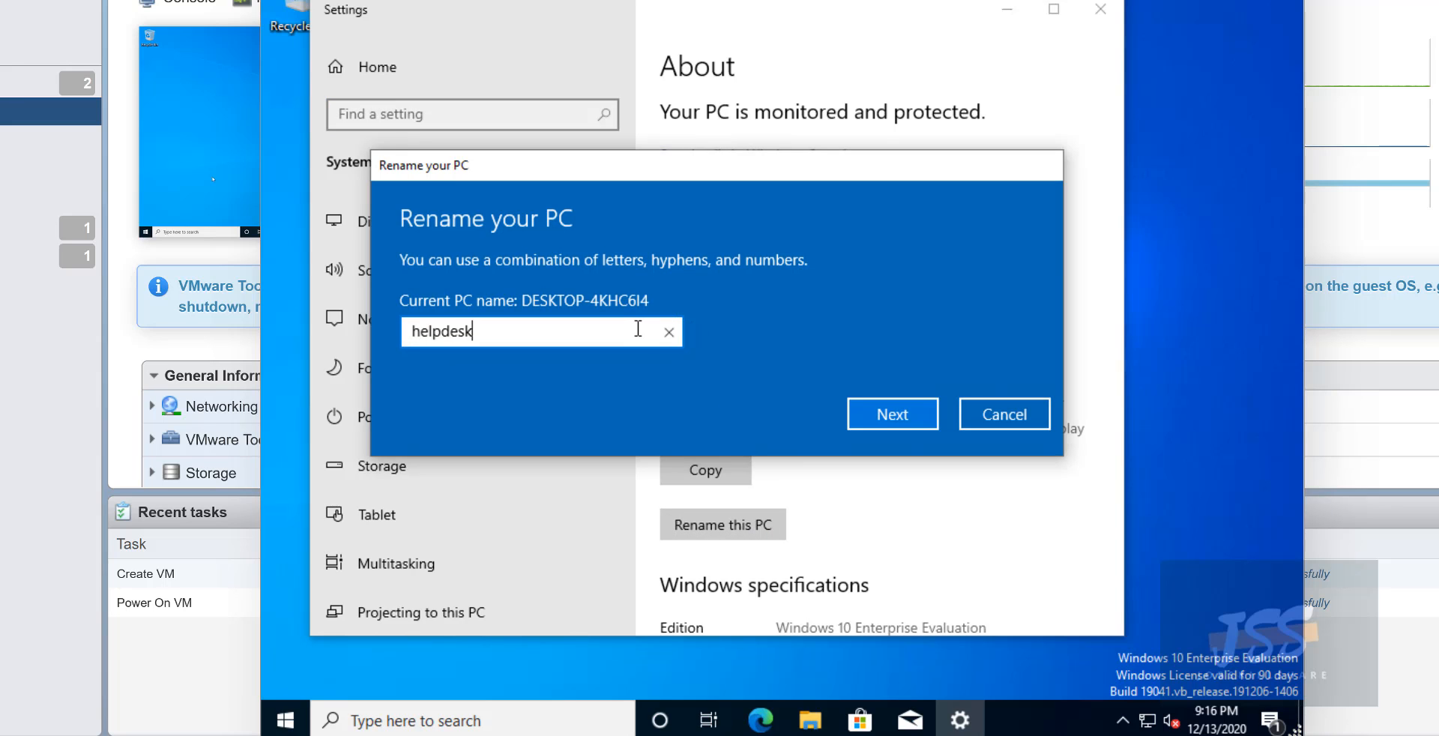
{"action": "left_click", "coordinate": [891, 420]}
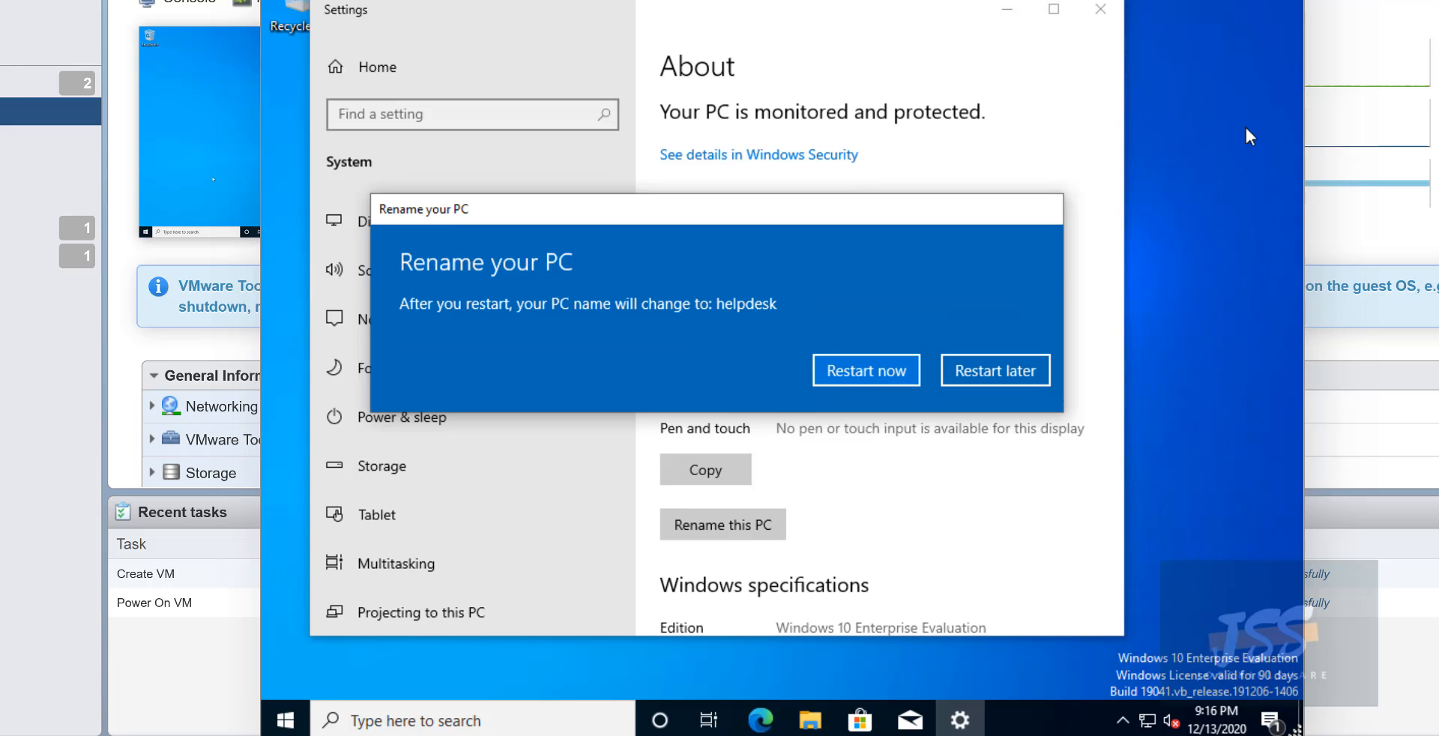
{"action": "left_click", "coordinate": [875, 377]}
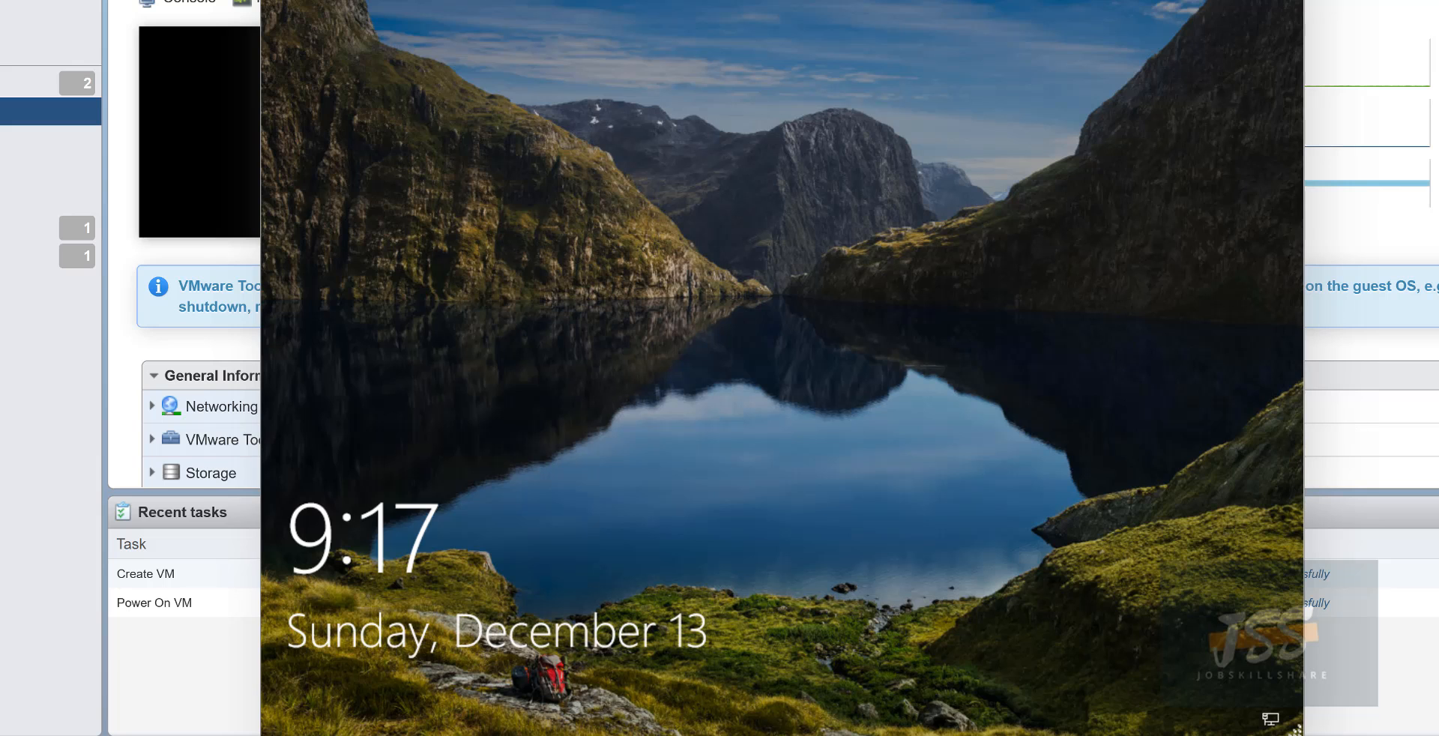
{"action": "left_click", "coordinate": [668, 258]}
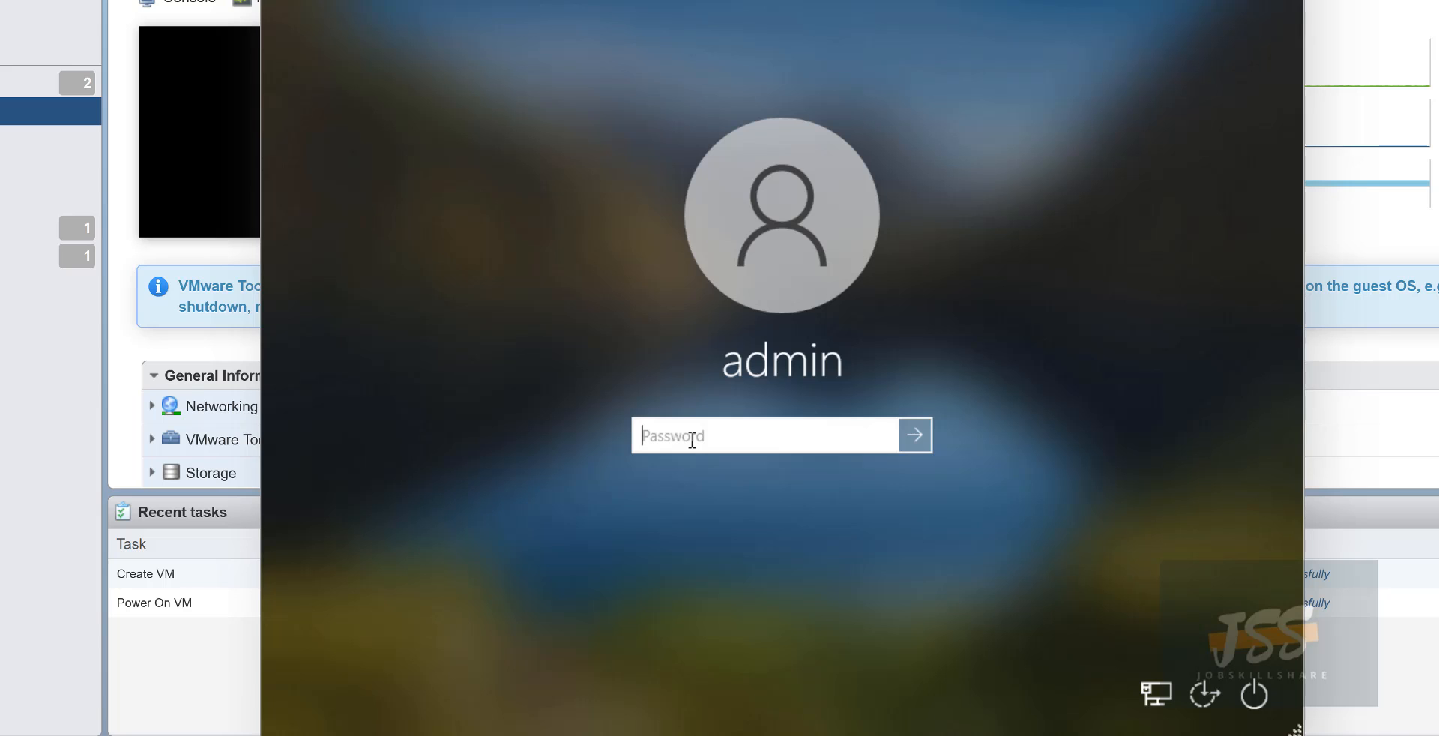
- Sign in as admin with the account password and reposition the VM console window
{"action": "type", "text": "********"}
{"action": "key", "text": "Return"}
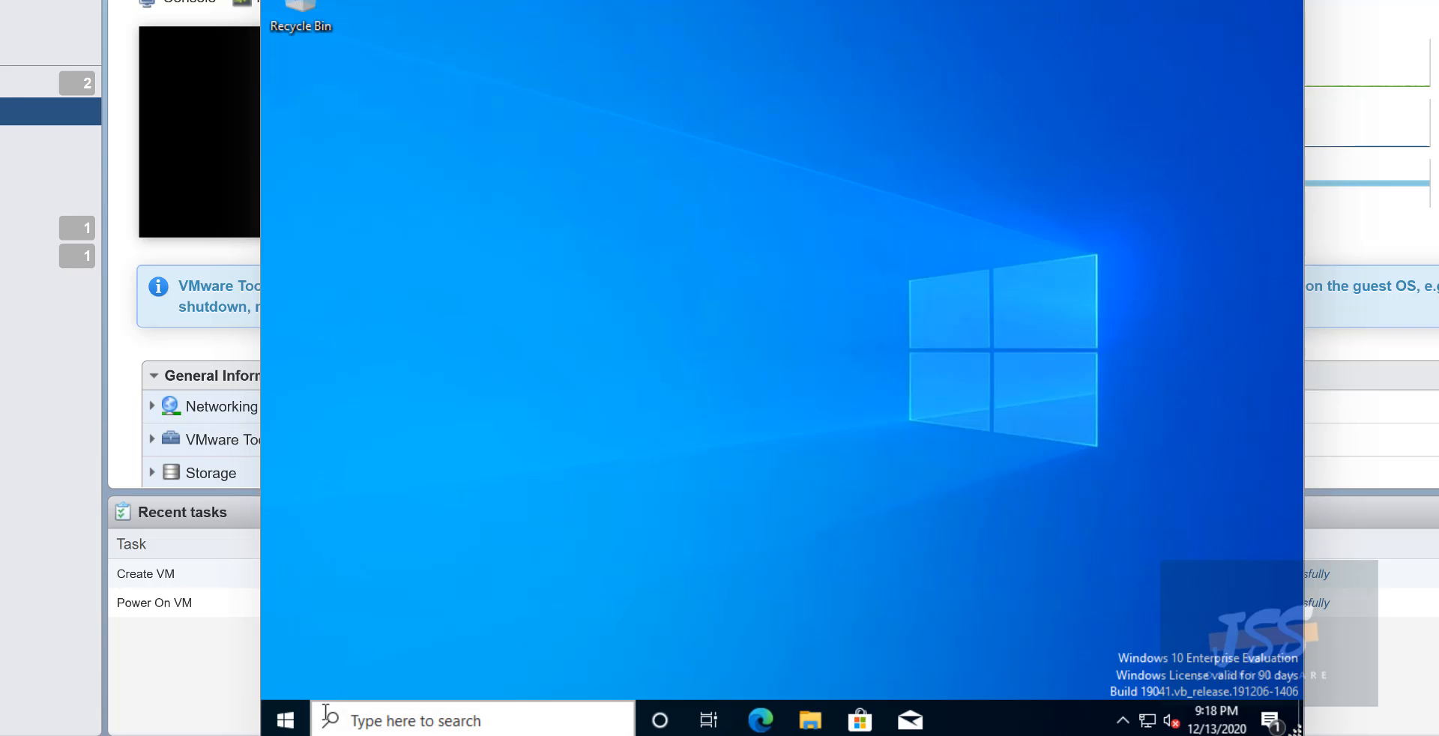
{"action": "mouse_move", "coordinate": [330, 0]}
{"action": "left_mouse_down"}
{"action": "mouse_move", "coordinate": [374, 11]}
{"action": "mouse_move", "coordinate": [346, 7]}
{"action": "left_mouse_up"}
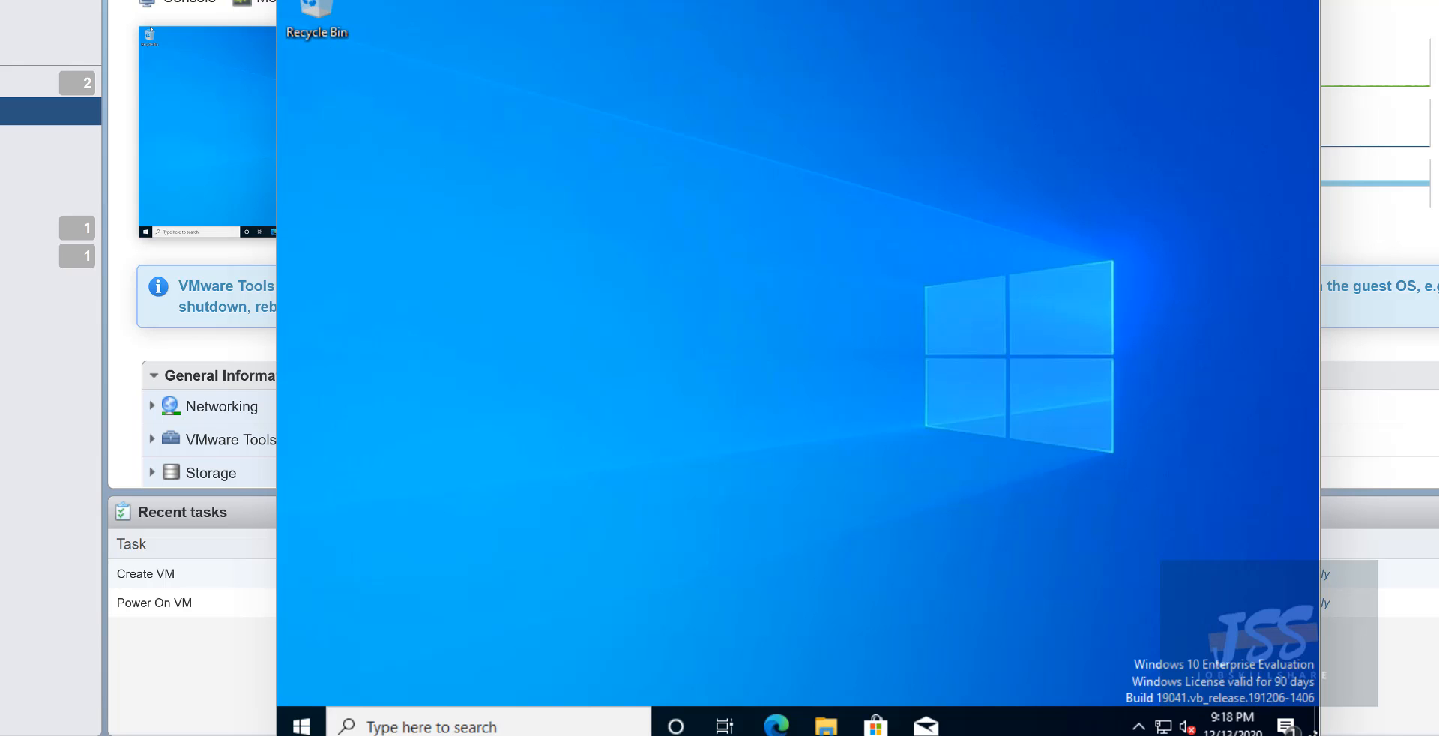
{"action": "left_click_drag", "start_coordinate": [325, 6], "coordinate": [278, 0]}
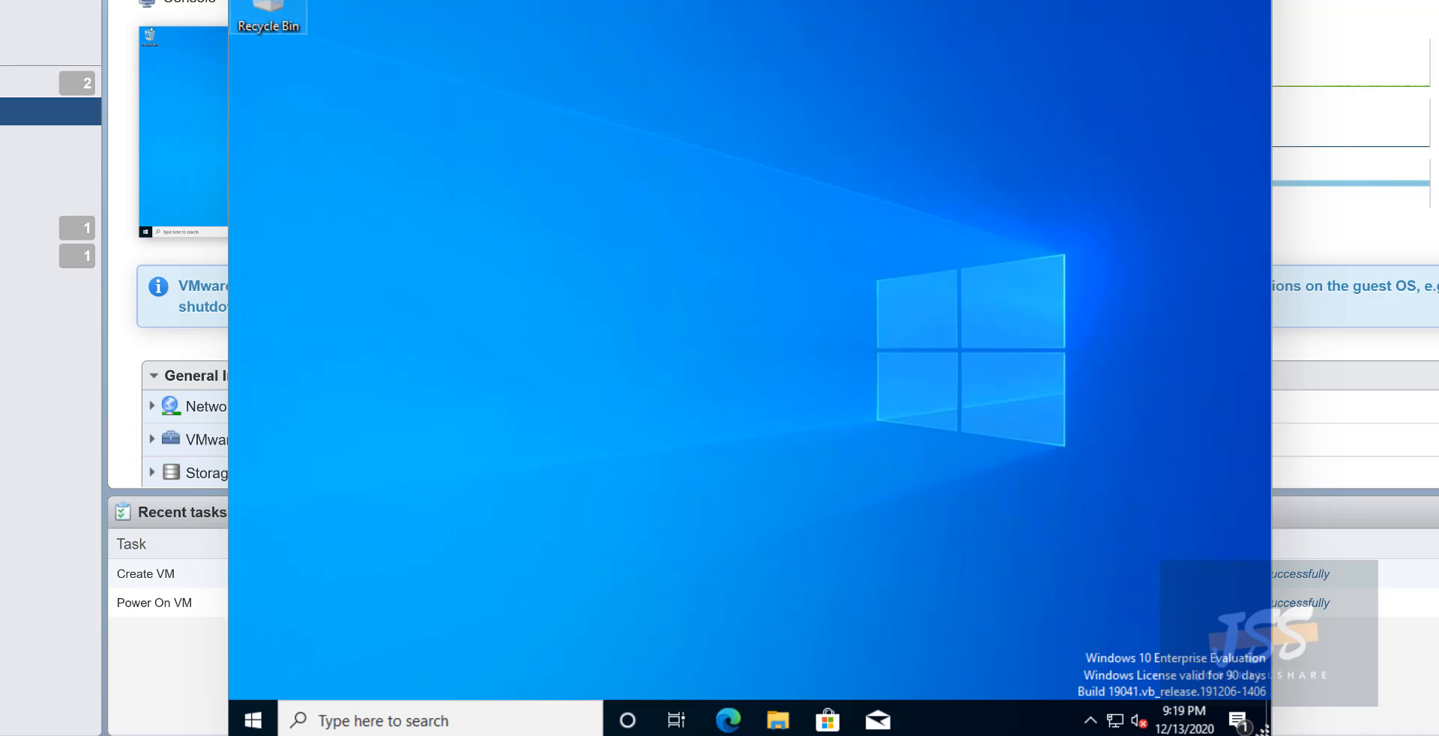
{"action": "left_click_drag", "start_coordinate": [450, 0], "coordinate": [431, 0]}
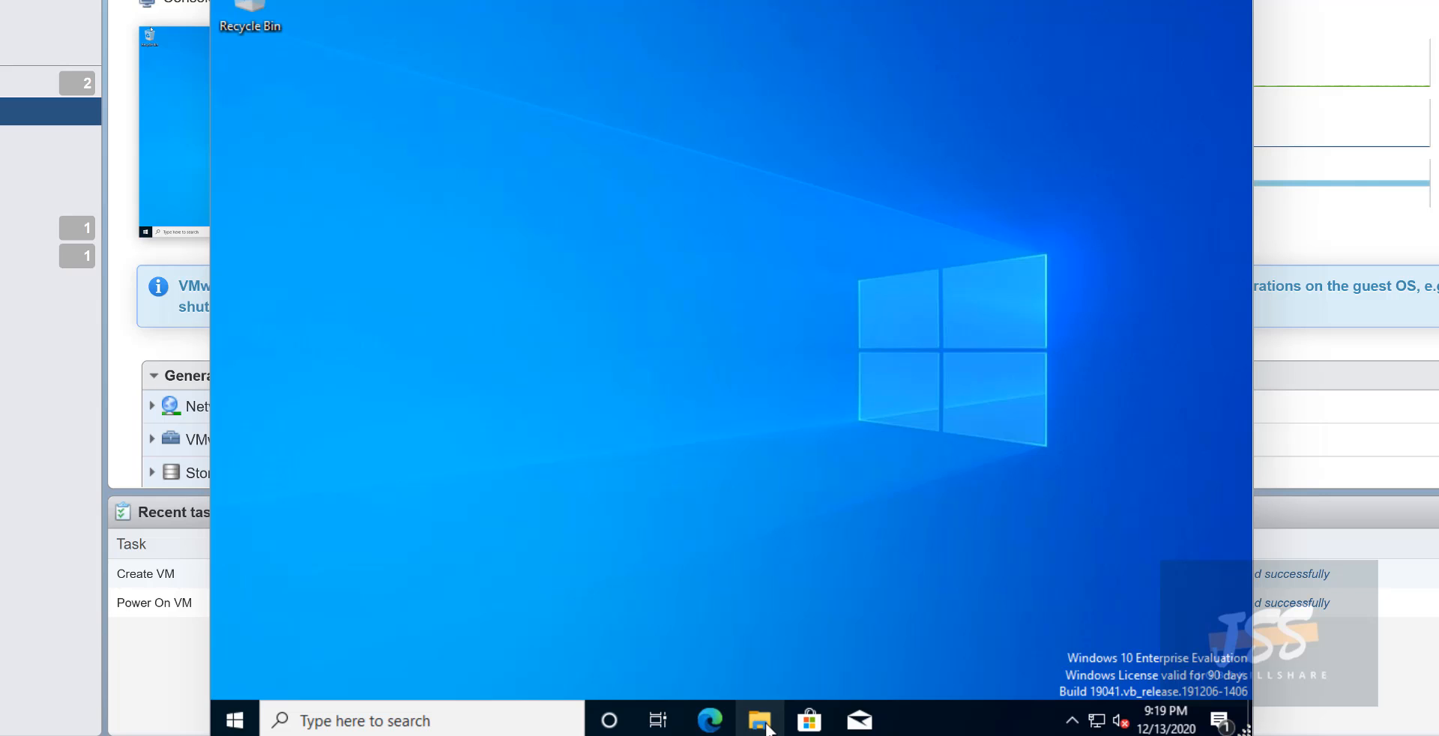
- Open This PC's Properties from File Explorer and scroll through the About page
{"action": "left_click", "coordinate": [749, 721]}
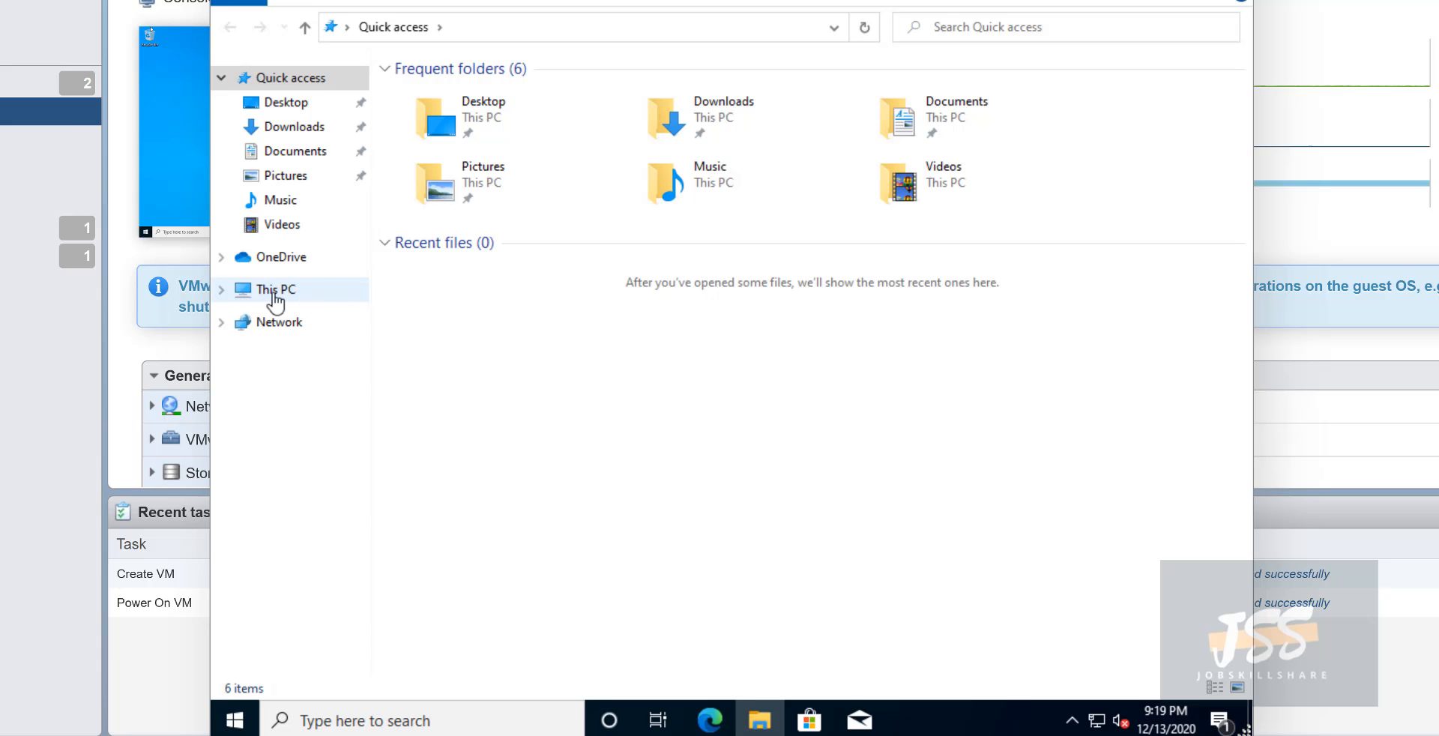
{"action": "right_click", "coordinate": [275, 296]}
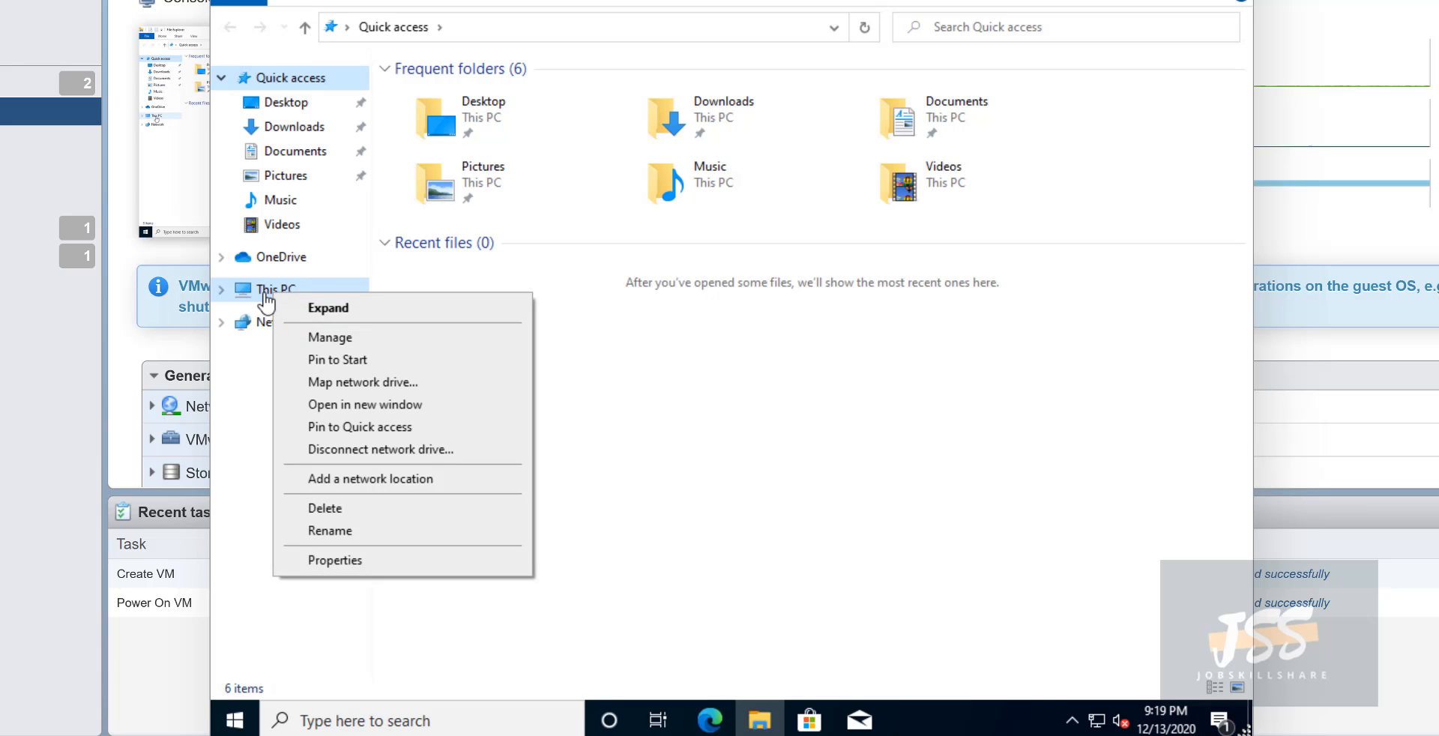
{"action": "left_click", "coordinate": [361, 564]}
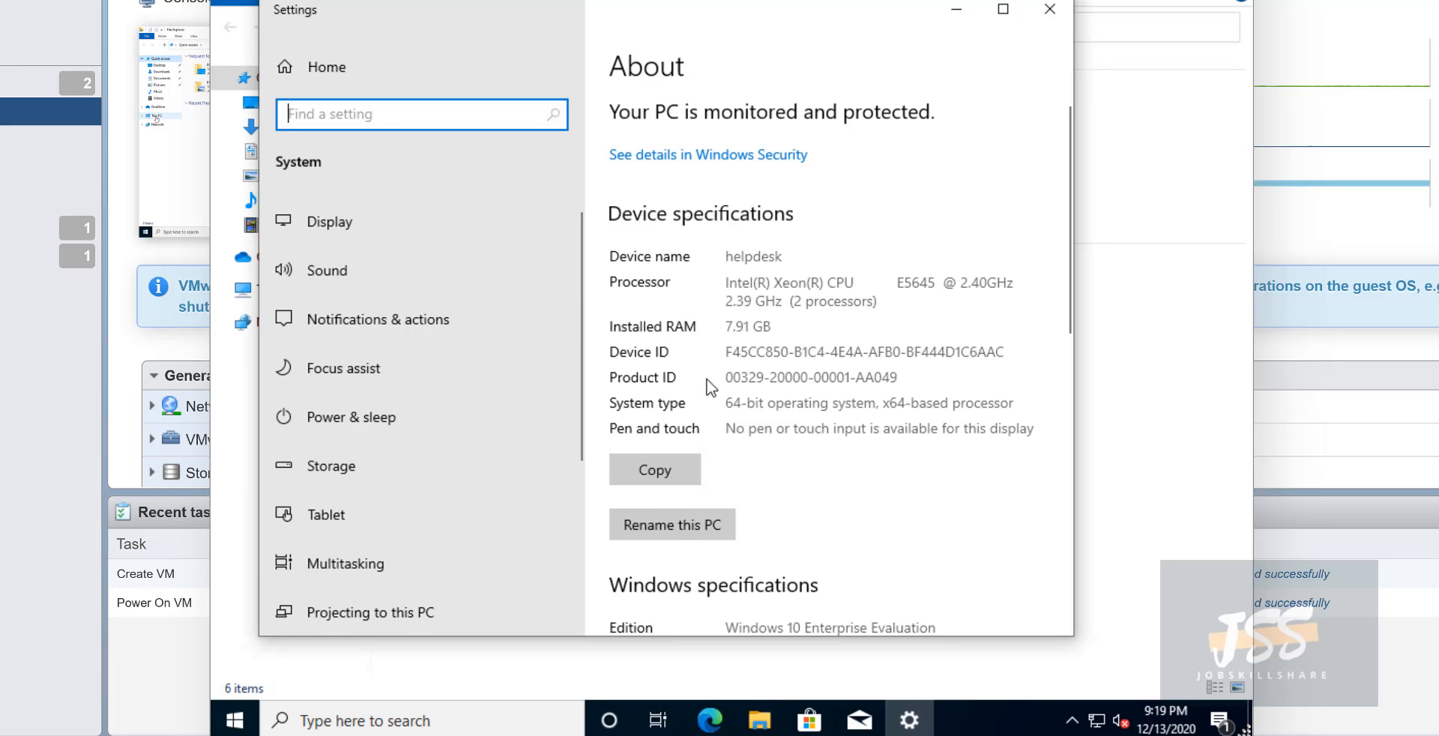
{"action": "scroll", "coordinate": [709, 386], "scroll_direction": "down", "scroll_amount": 4}
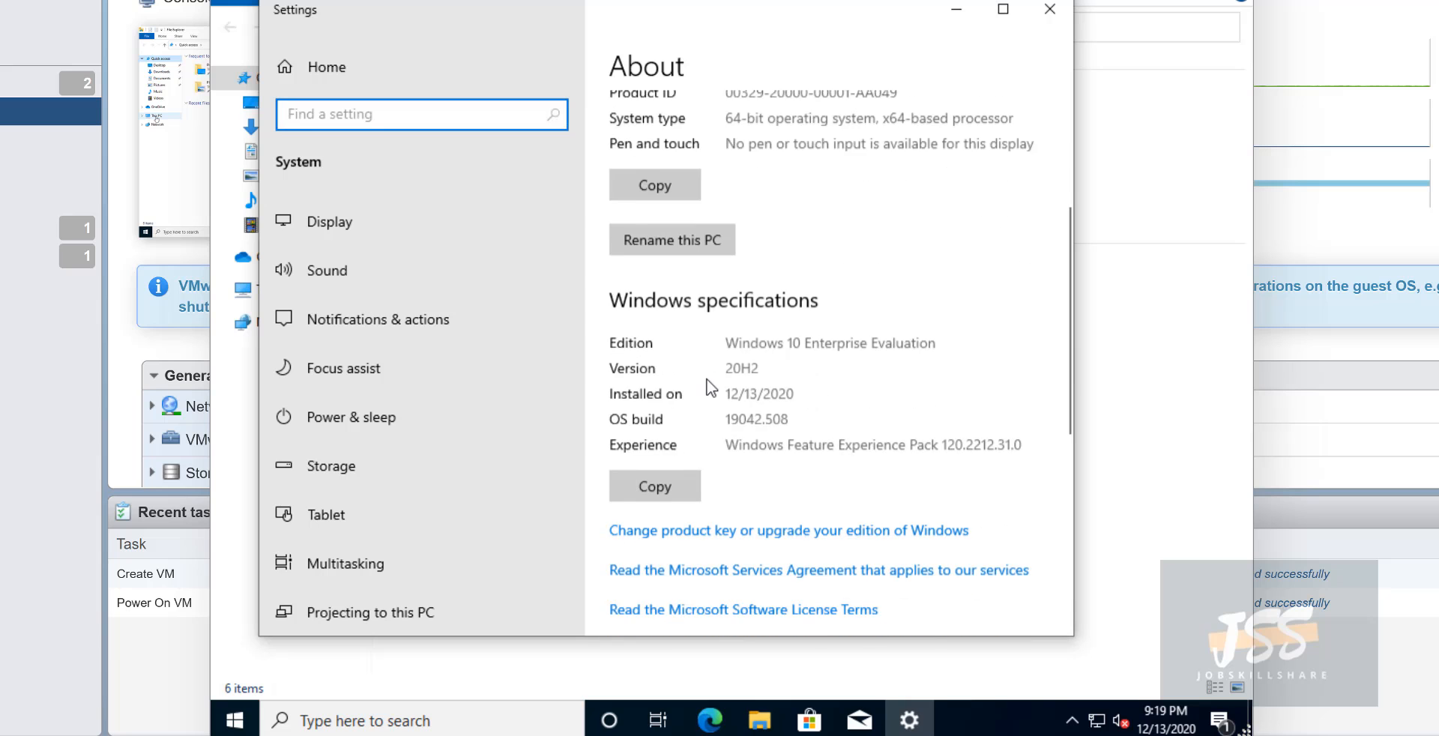
{"action": "scroll", "coordinate": [709, 386], "scroll_direction": "down", "scroll_amount": 6}
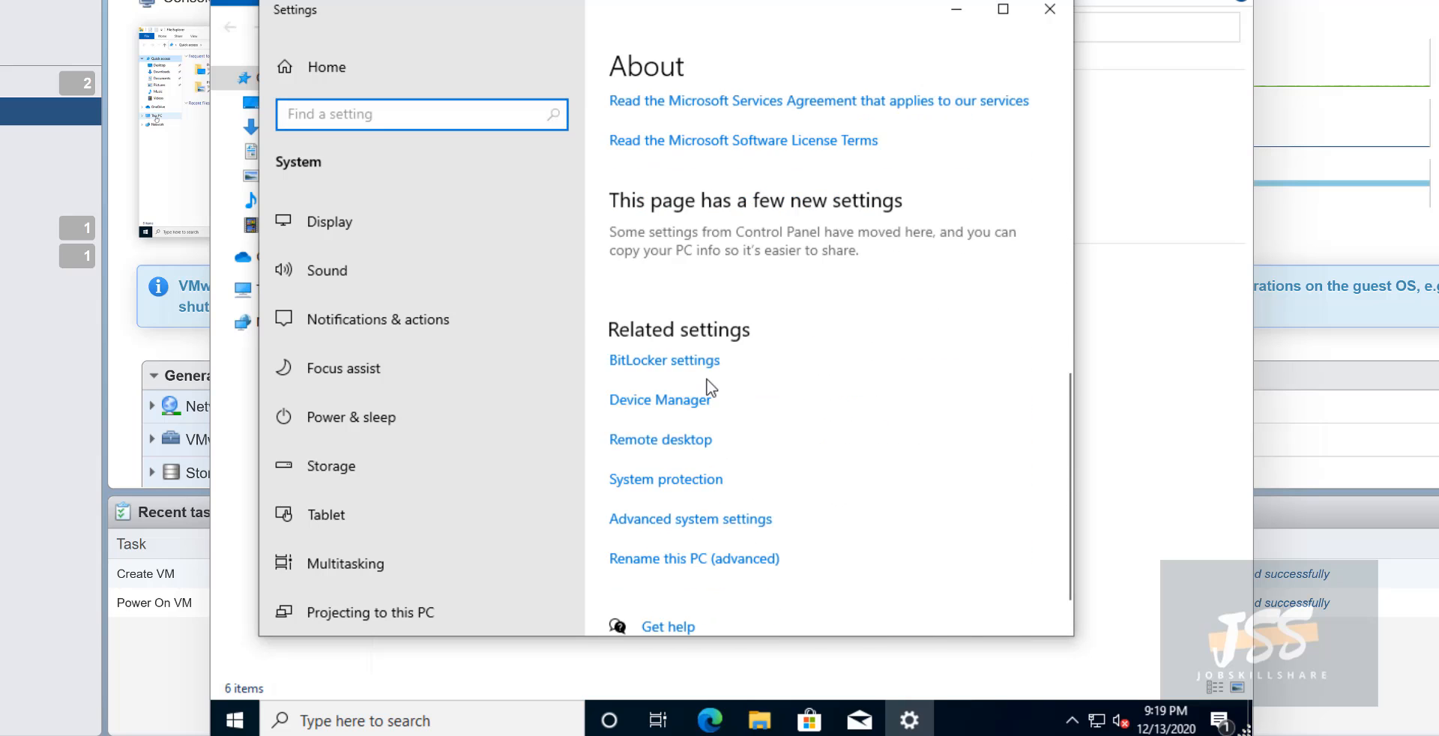
{"action": "scroll", "coordinate": [709, 386], "scroll_direction": "down", "scroll_amount": 1}
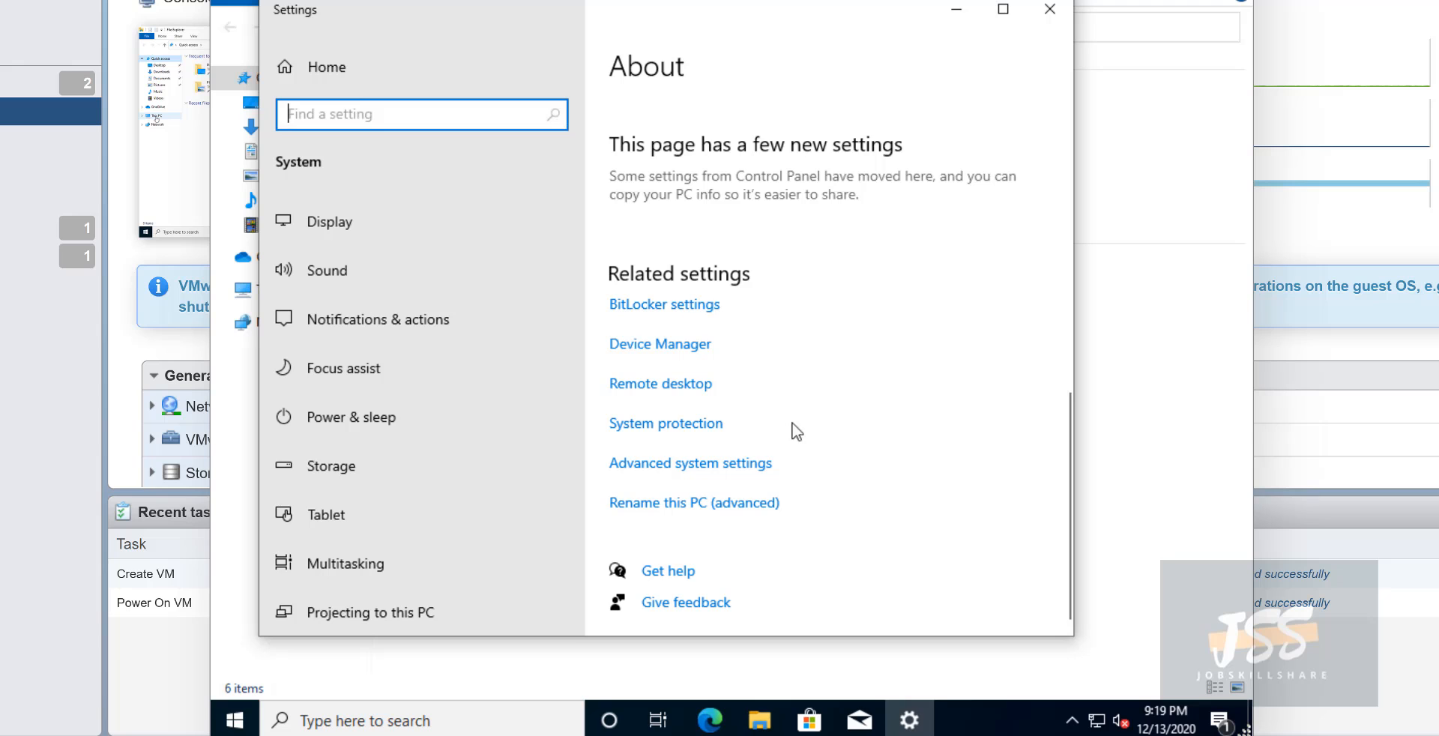
{"action": "scroll", "coordinate": [763, 480], "scroll_direction": "up", "scroll_amount": 1}
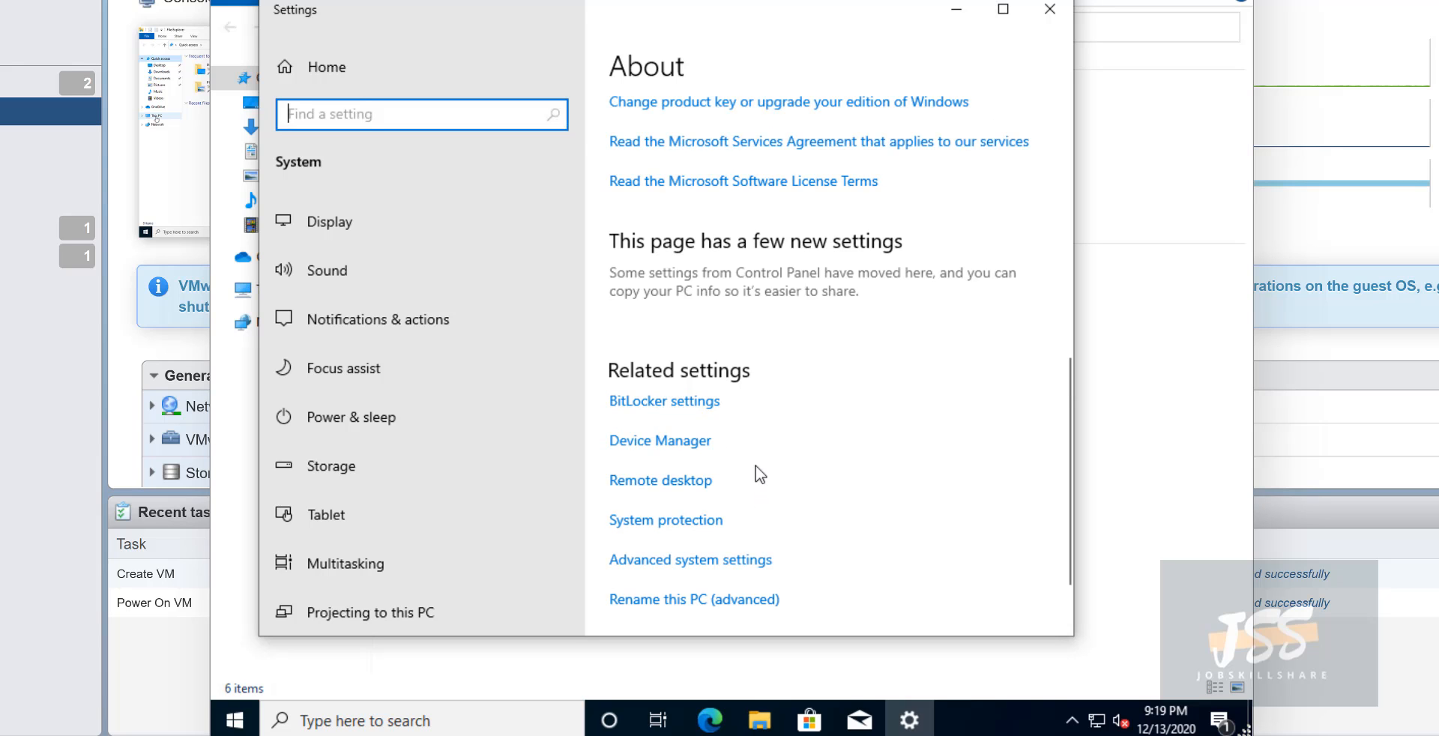
{"action": "scroll", "coordinate": [759, 474], "scroll_direction": "up", "scroll_amount": 6}
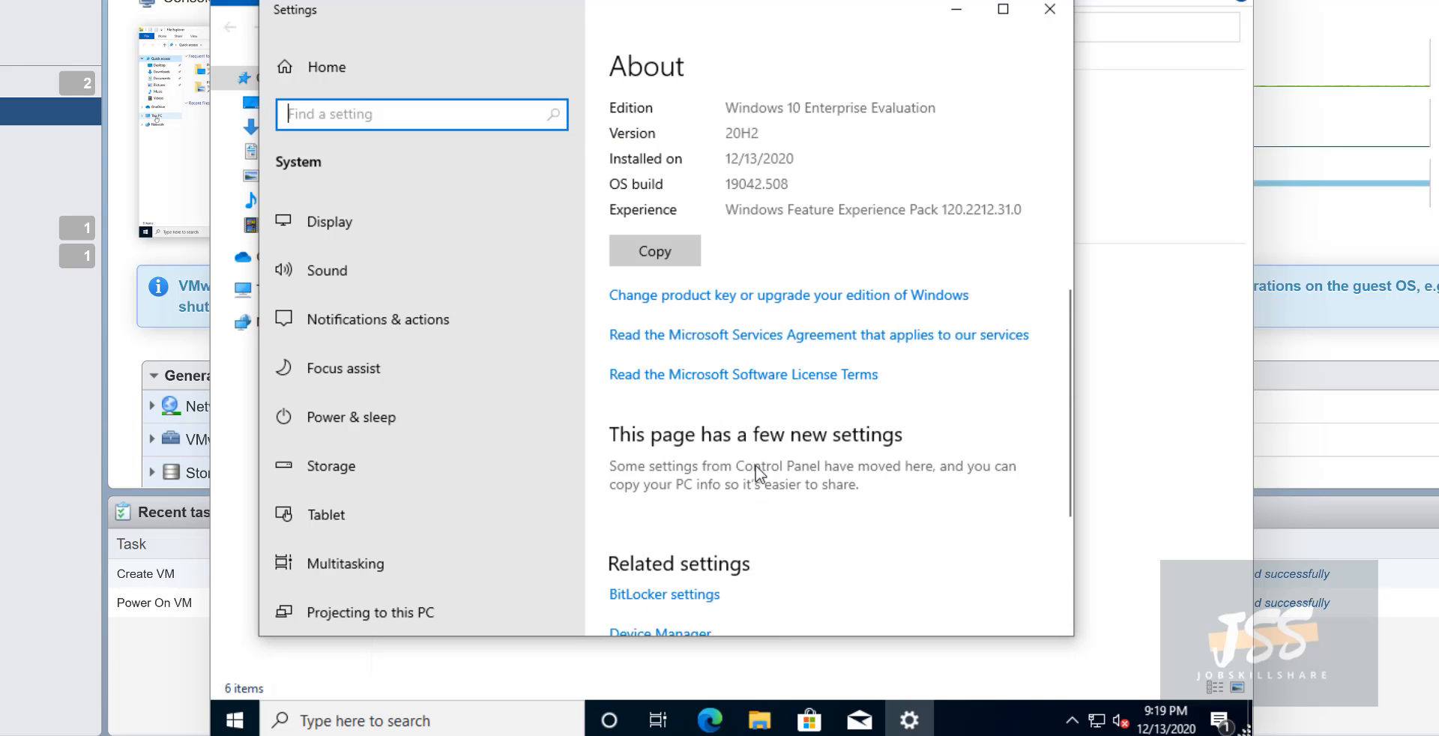
{"action": "scroll", "coordinate": [759, 475], "scroll_direction": "down", "scroll_amount": 3}
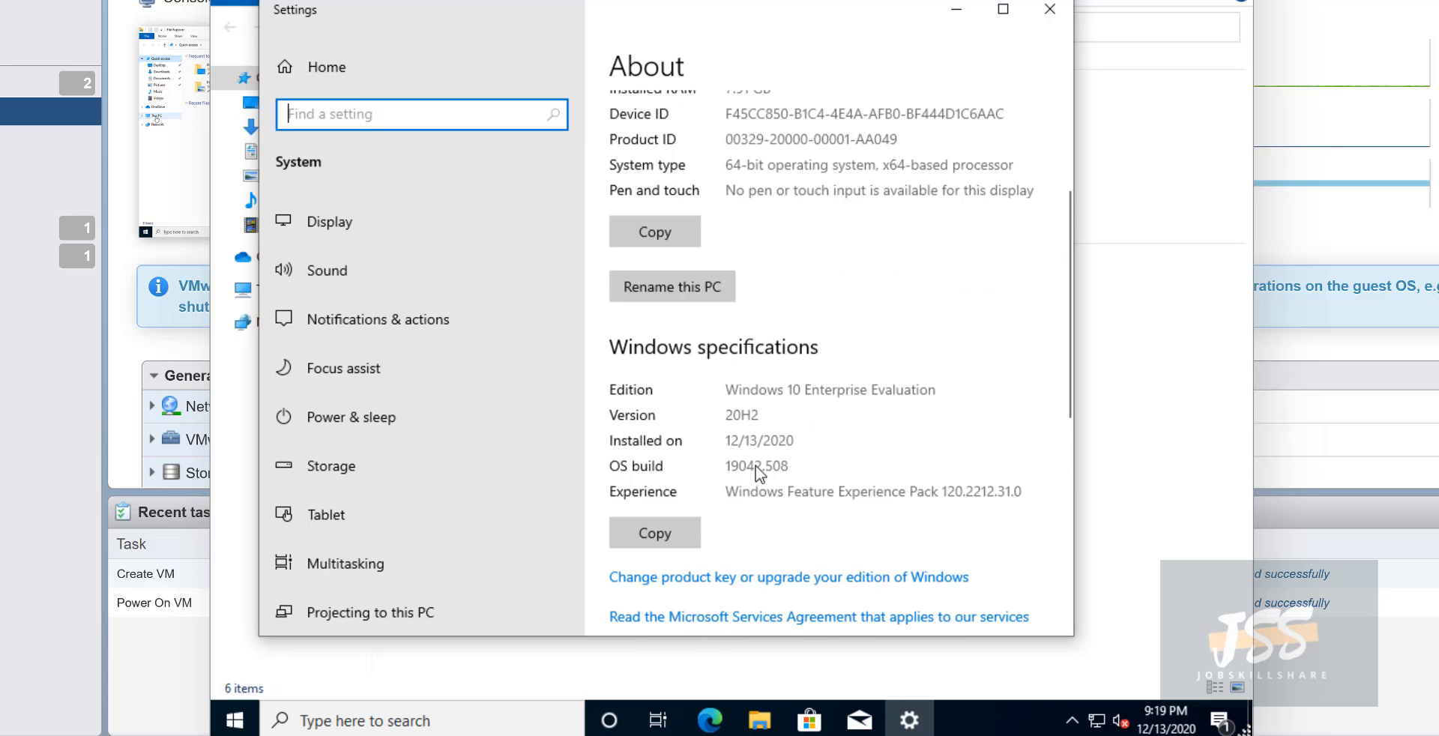
{"action": "scroll", "coordinate": [759, 474], "scroll_direction": "up", "scroll_amount": 4}
{"action": "scroll", "coordinate": [752, 389], "scroll_direction": "down", "scroll_amount": 5}
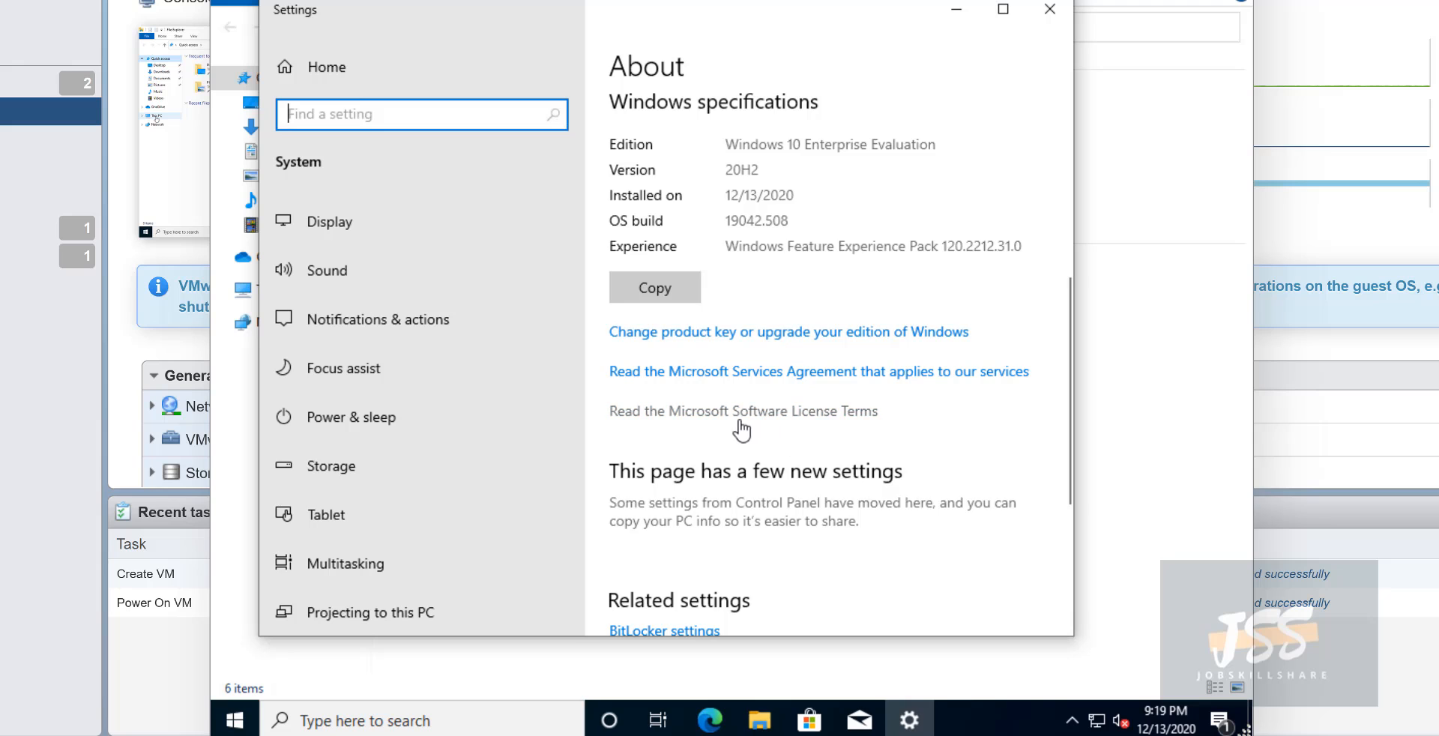
{"action": "scroll", "coordinate": [742, 427], "scroll_direction": "down", "scroll_amount": 2}
{"action": "scroll", "coordinate": [742, 428], "scroll_direction": "down", "scroll_amount": 3}
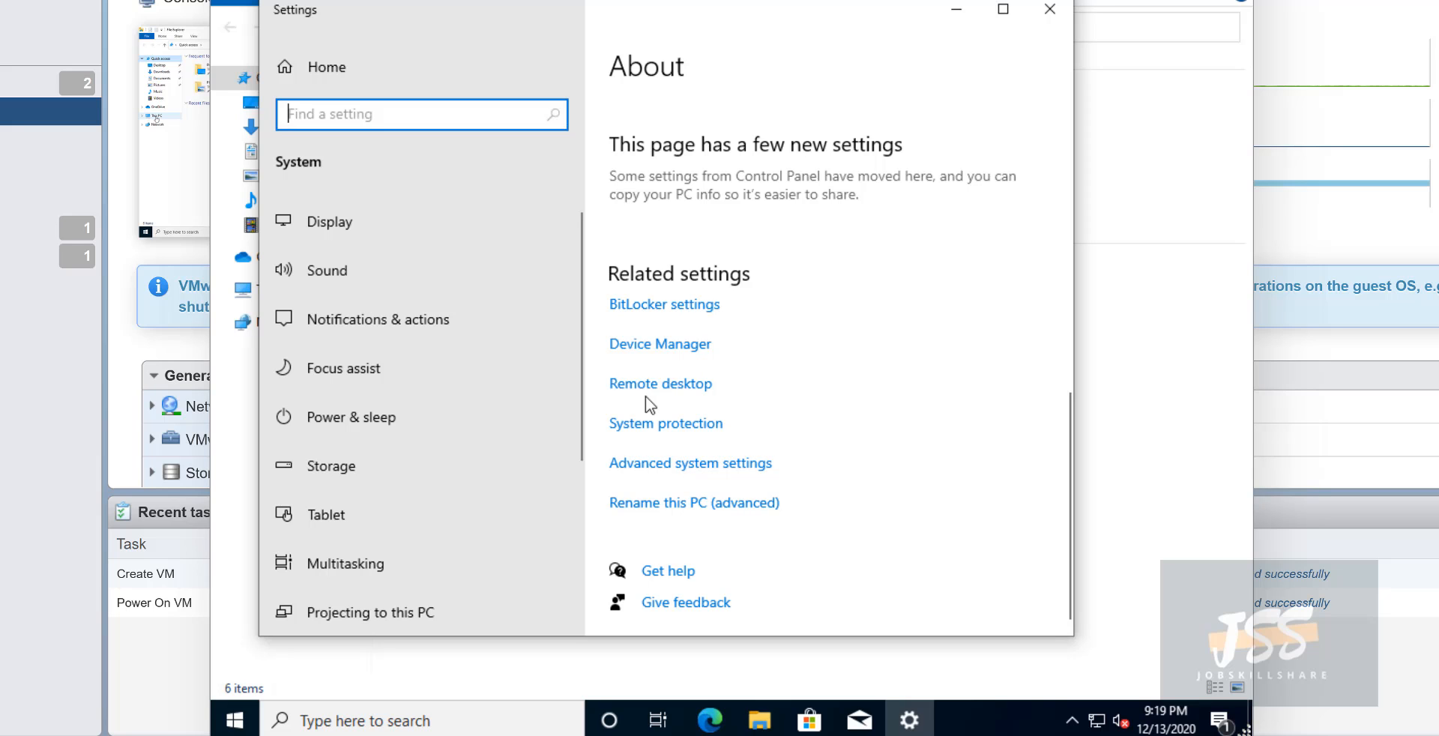
{"action": "scroll", "coordinate": [470, 452], "scroll_direction": "down", "scroll_amount": 5}
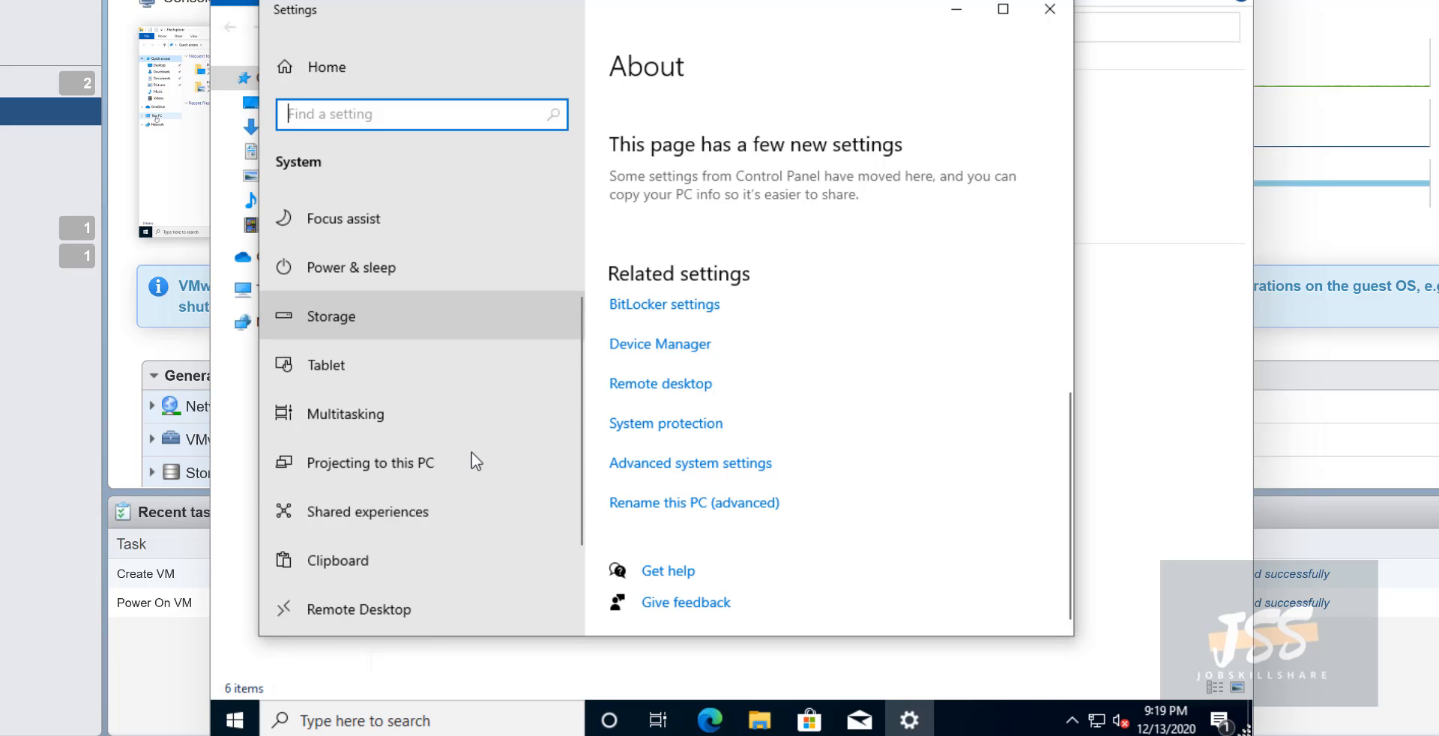
{"action": "scroll", "coordinate": [470, 459], "scroll_direction": "up", "scroll_amount": 5}
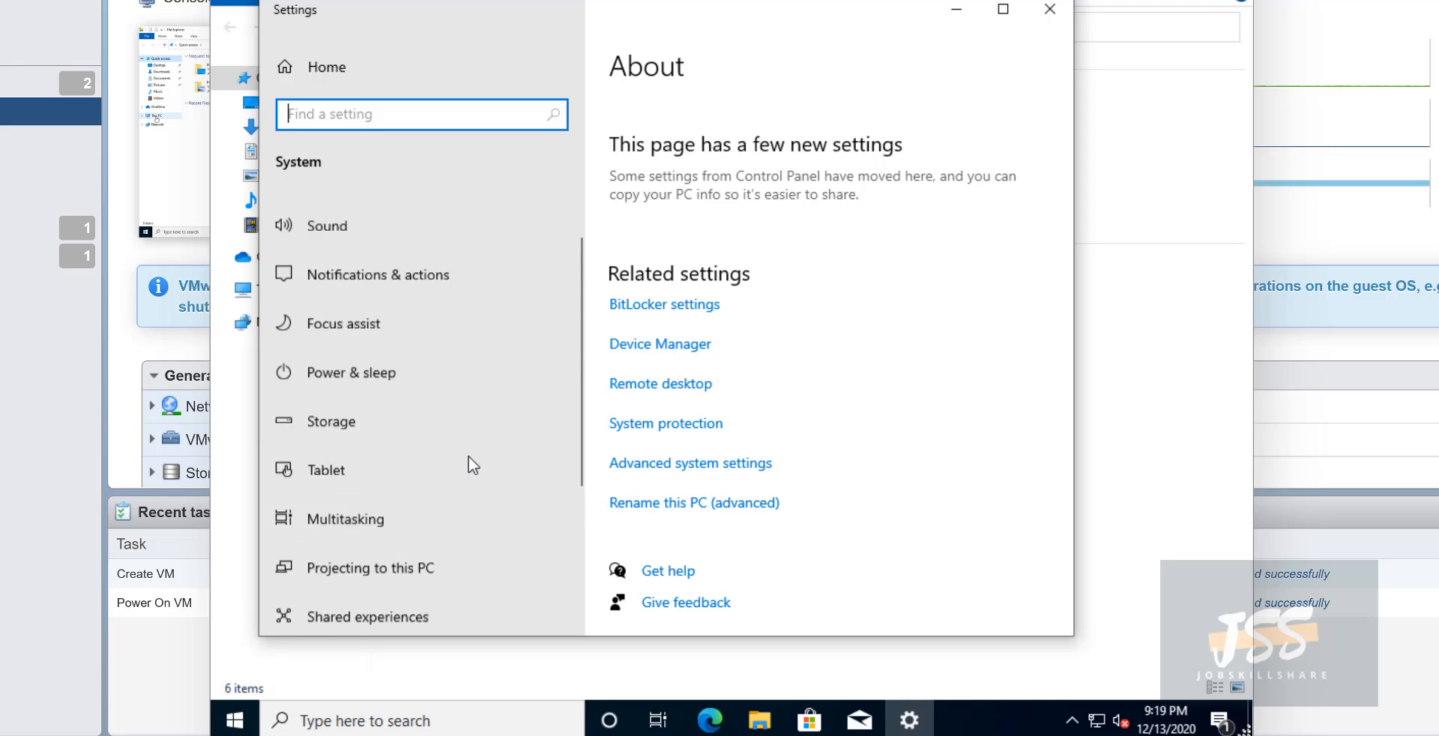
- Close and reopen This PC's Properties, scrolling down to the device name helpdesk
{"action": "left_click", "coordinate": [1049, 9]}
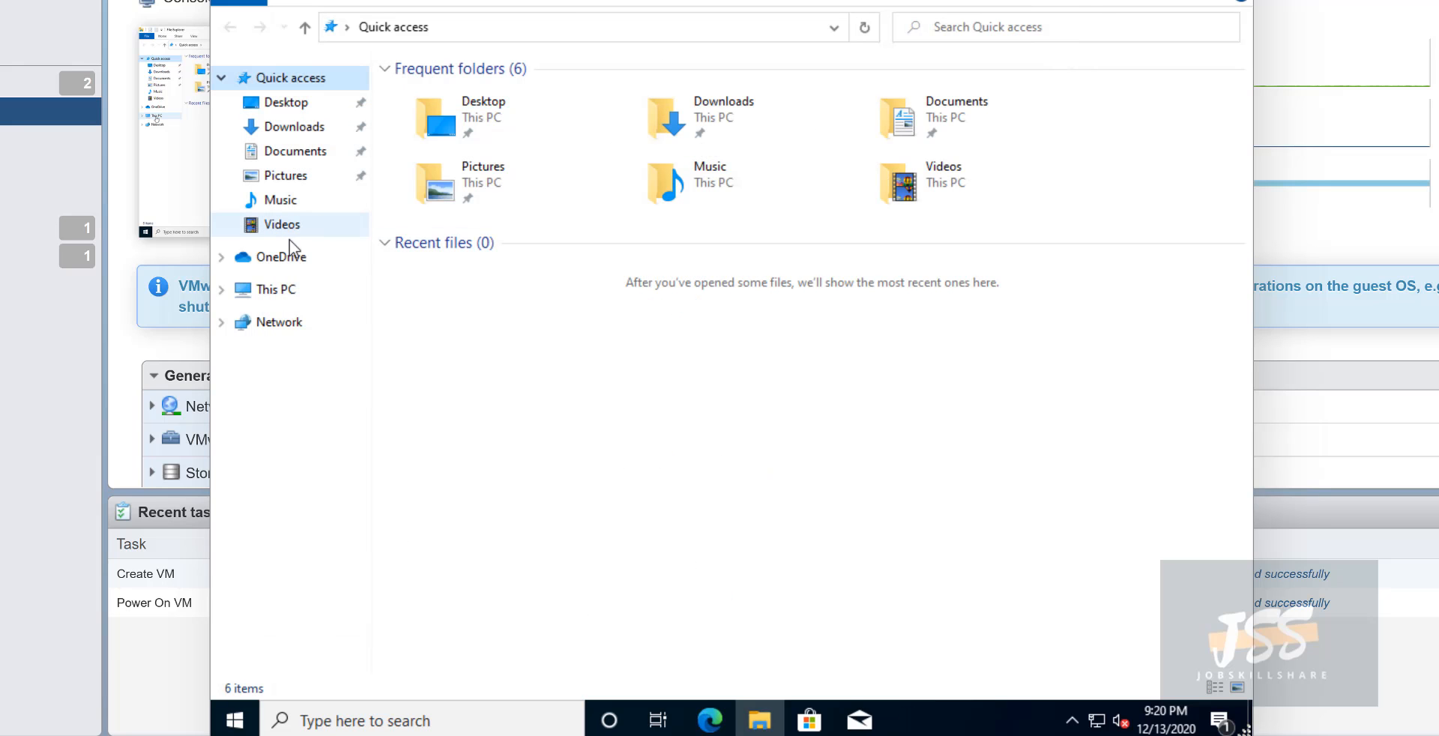
{"action": "right_click", "coordinate": [292, 294]}
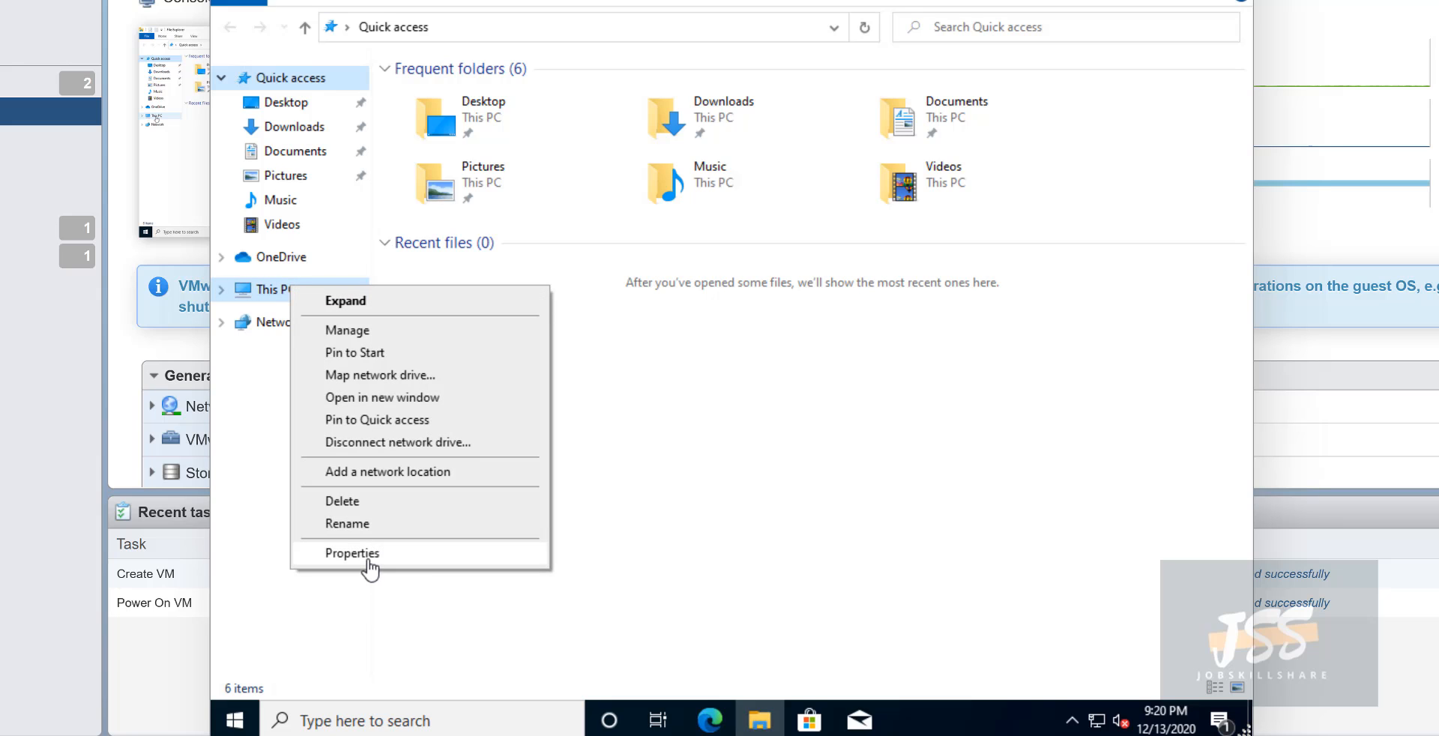
{"action": "left_click", "coordinate": [370, 553]}
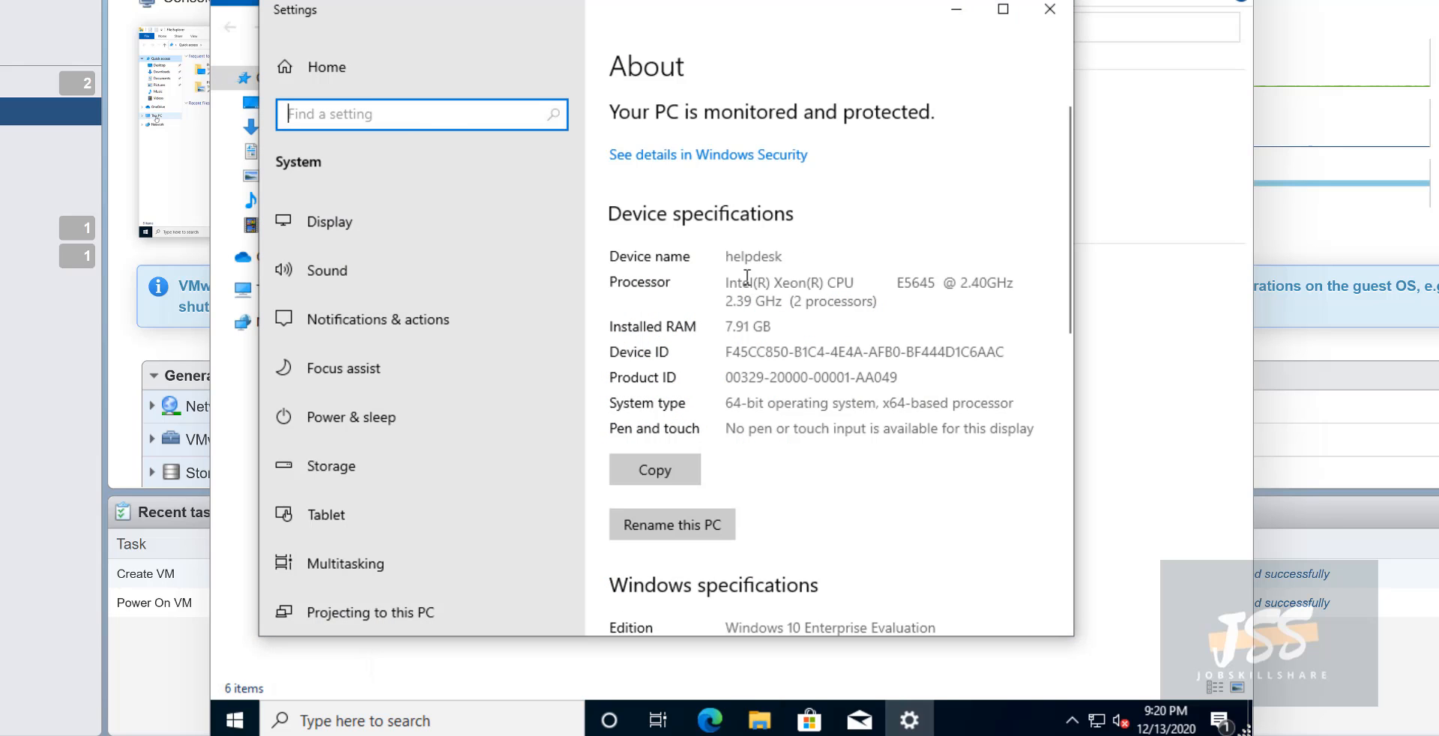
{"action": "scroll", "coordinate": [742, 292], "scroll_direction": "down", "scroll_amount": 5}
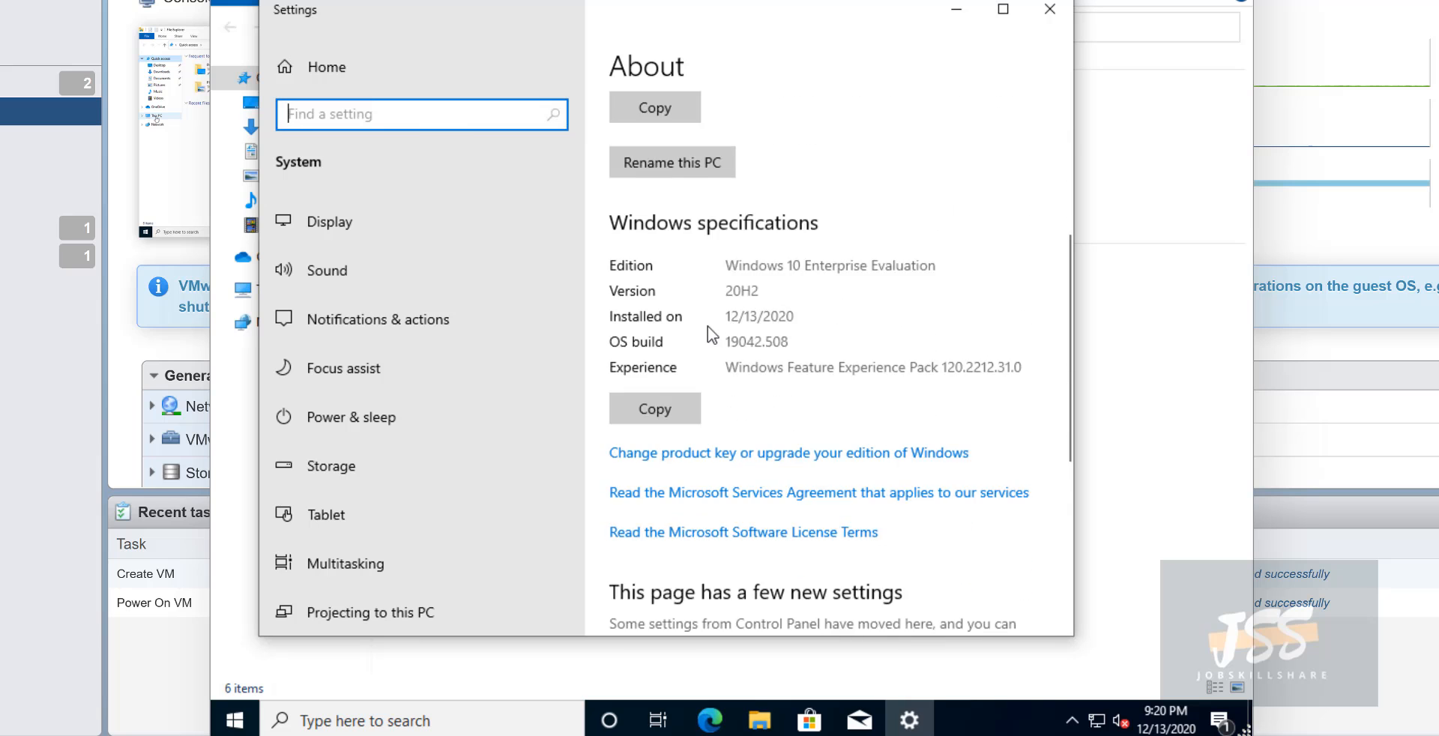
{"action": "scroll", "coordinate": [712, 335], "scroll_direction": "down", "scroll_amount": 3}
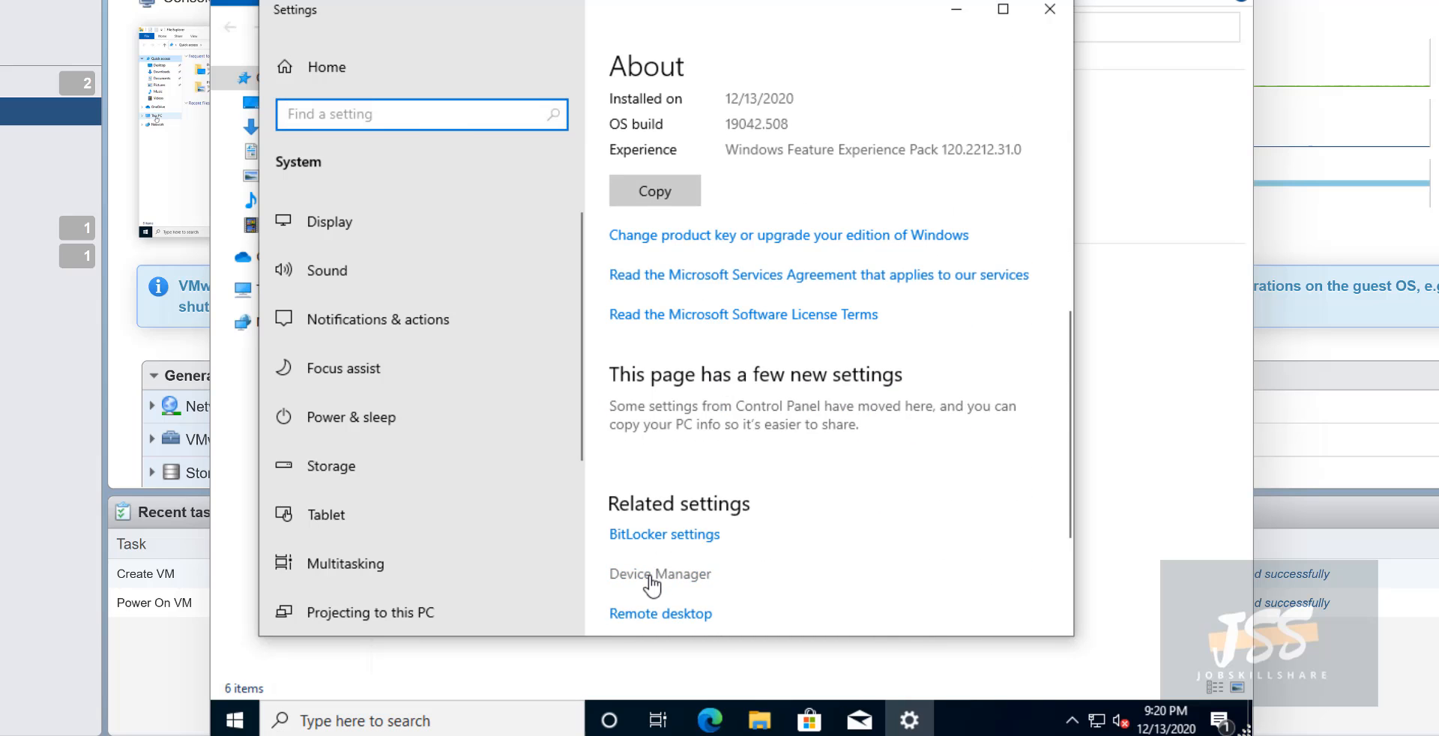
{"action": "scroll", "coordinate": [652, 584], "scroll_direction": "down", "scroll_amount": 3}
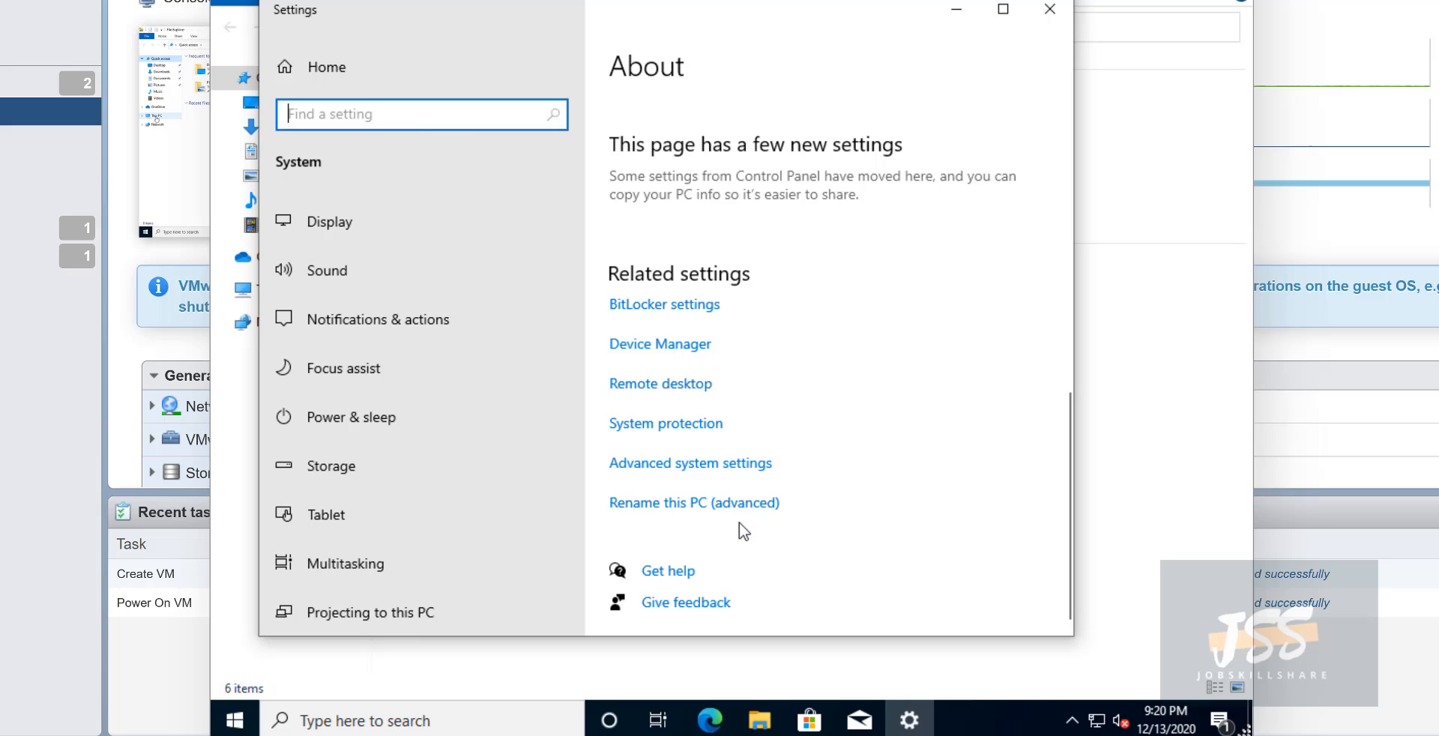
- Open the Computer Name tab and its Change dialog, showing helpdesk in workgroup WORKGROUP
{"action": "left_click", "coordinate": [725, 466]}
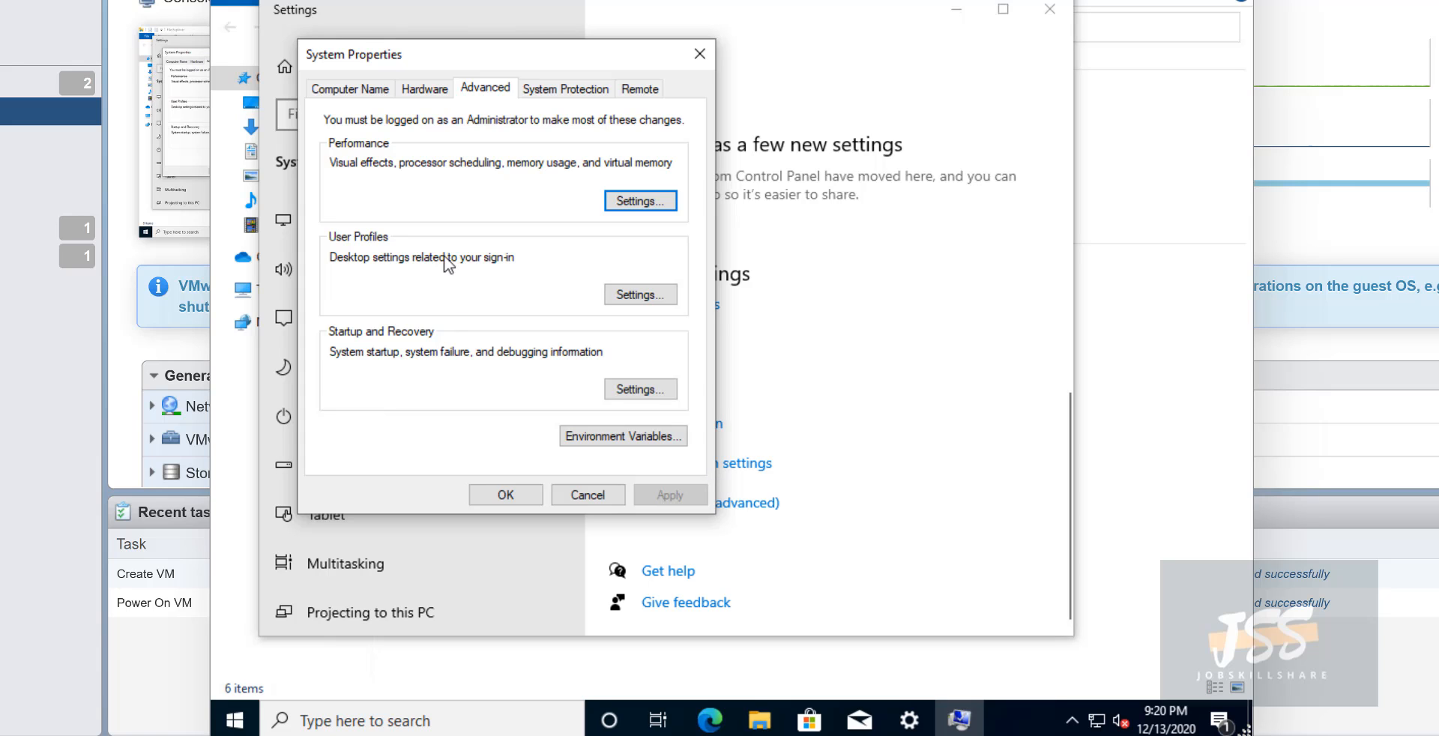
{"action": "left_click", "coordinate": [356, 90]}
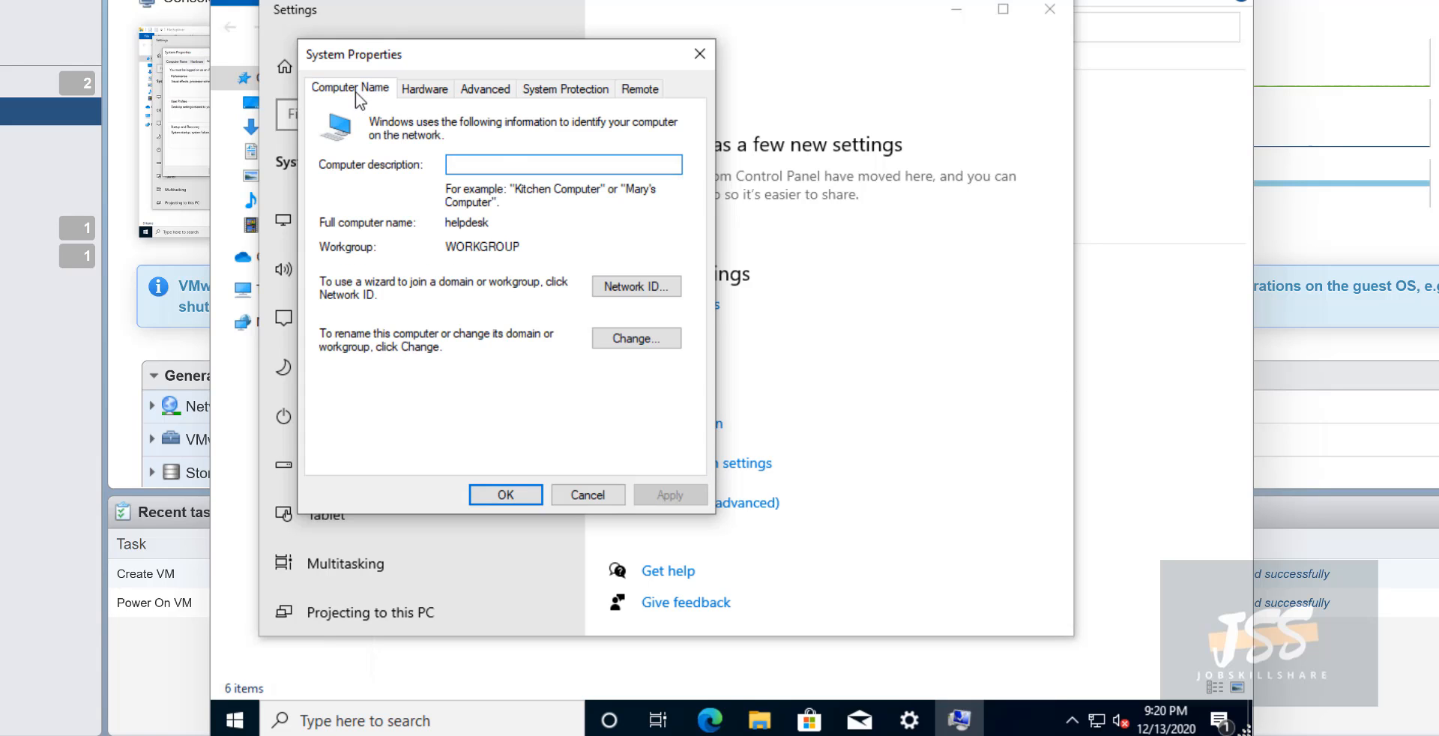
{"action": "left_click", "coordinate": [637, 339]}
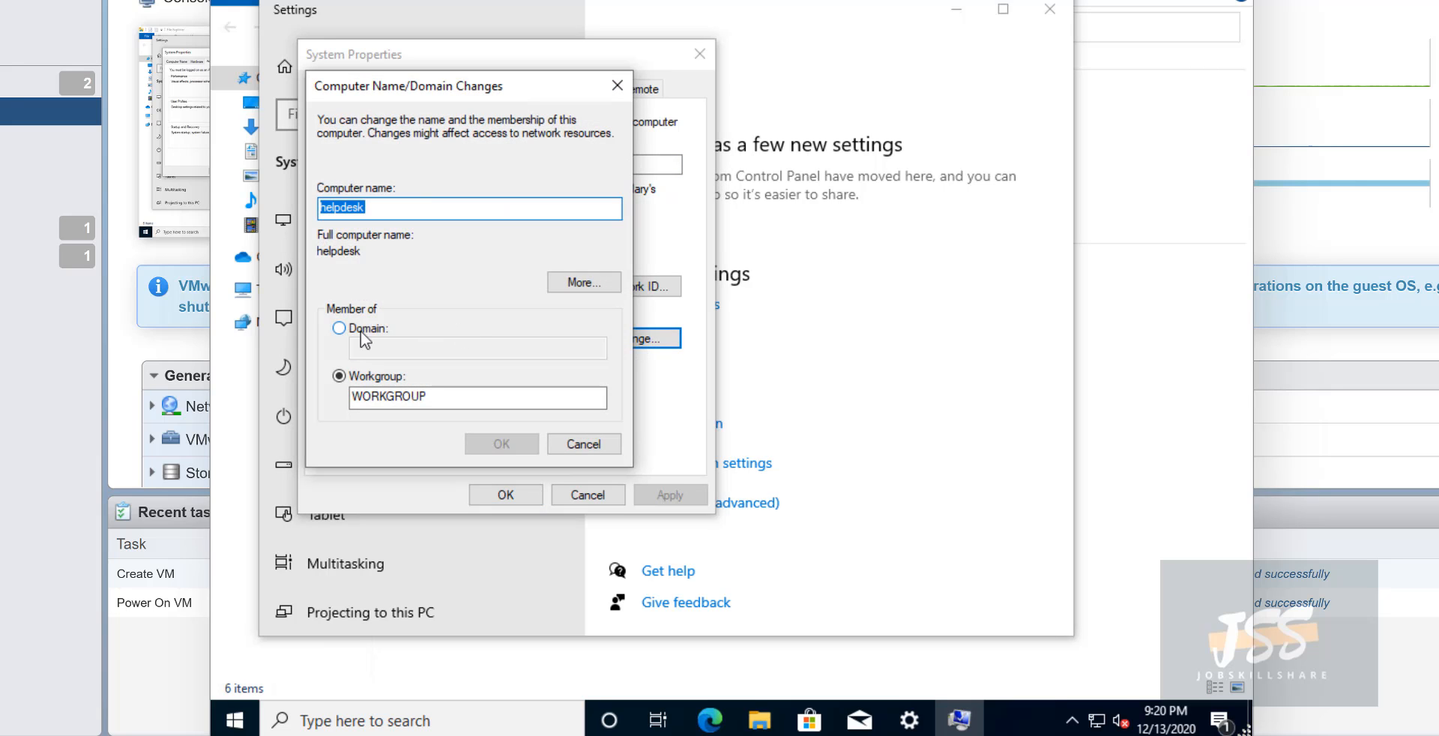
- Search 'work', open the Change workgroup name result, then close that window
{"action": "left_click", "coordinate": [431, 721]}
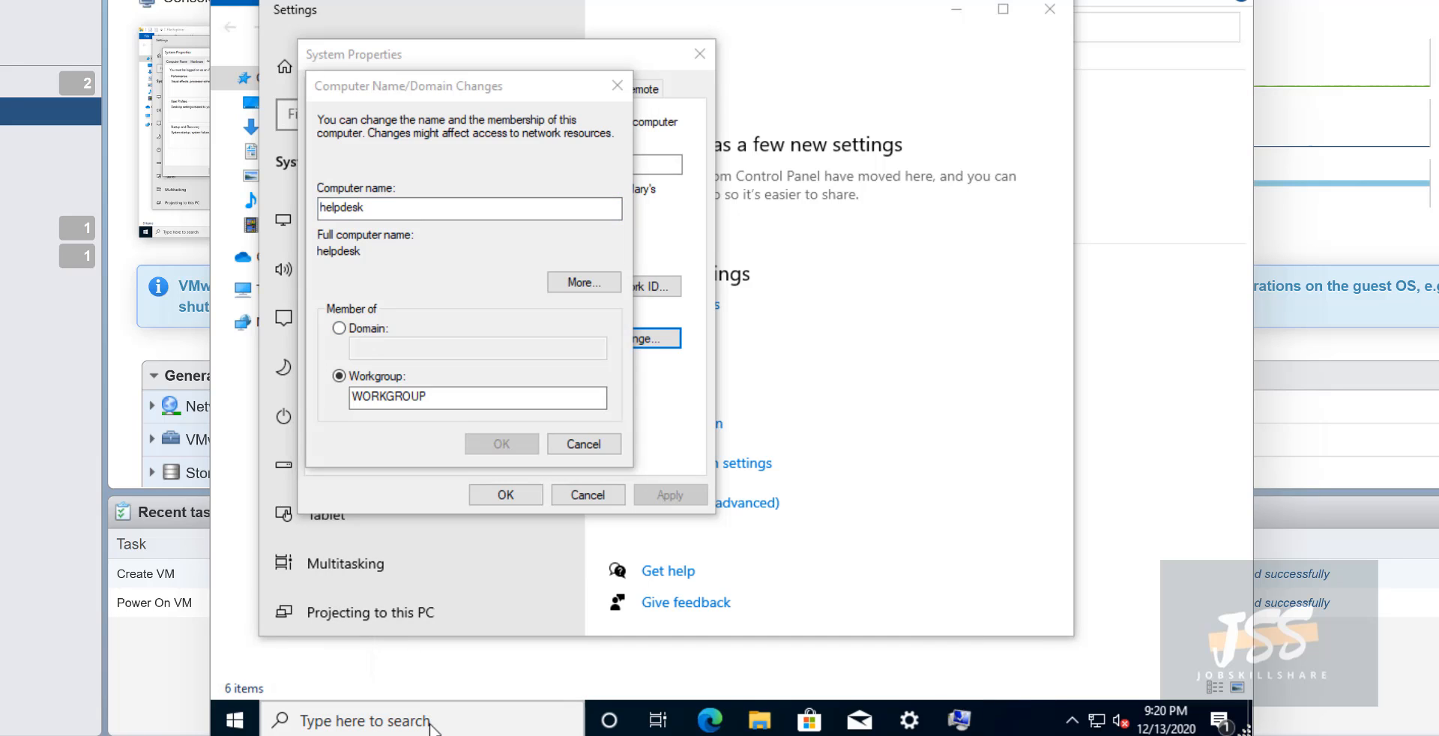
{"action": "type", "text": "work"}
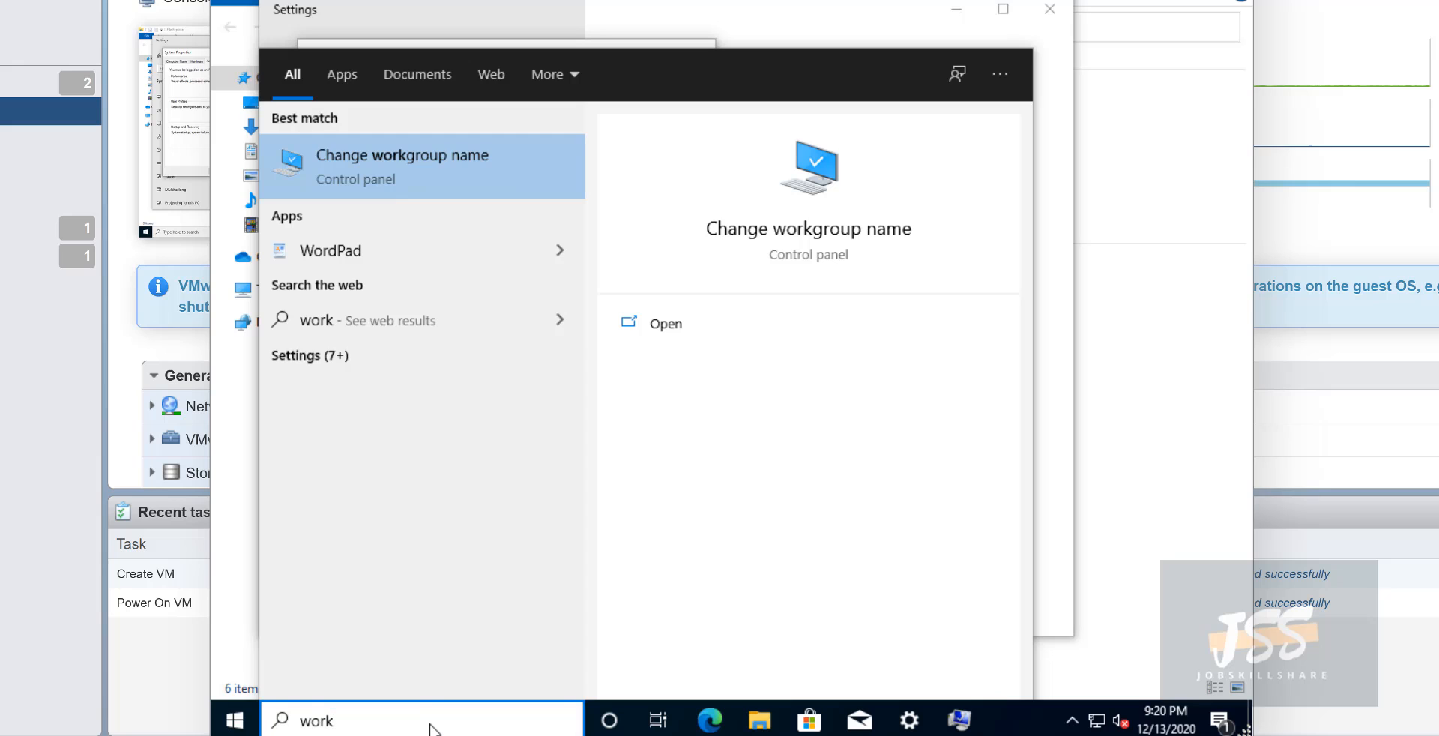
{"action": "left_click", "coordinate": [457, 177]}
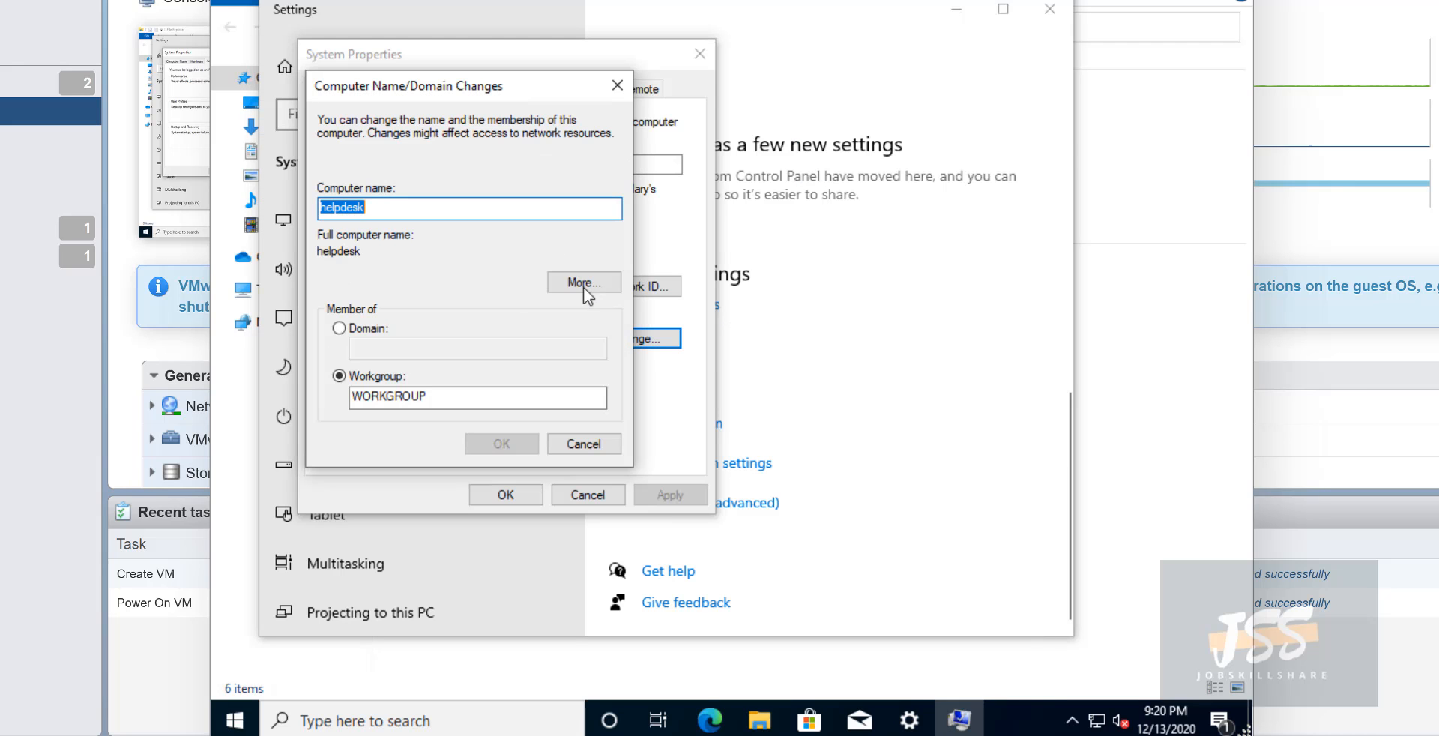
{"action": "left_click", "coordinate": [616, 84]}
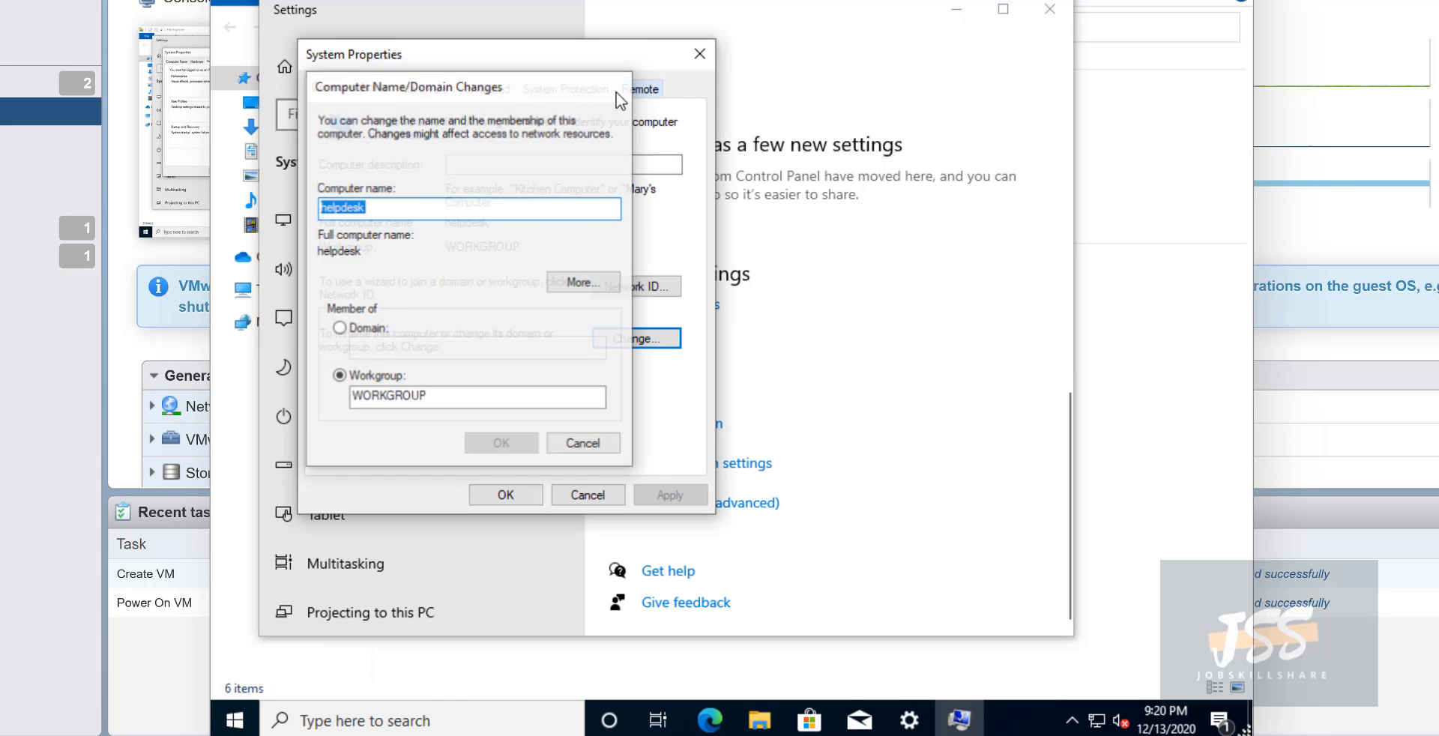
{"action": "left_click", "coordinate": [429, 720]}
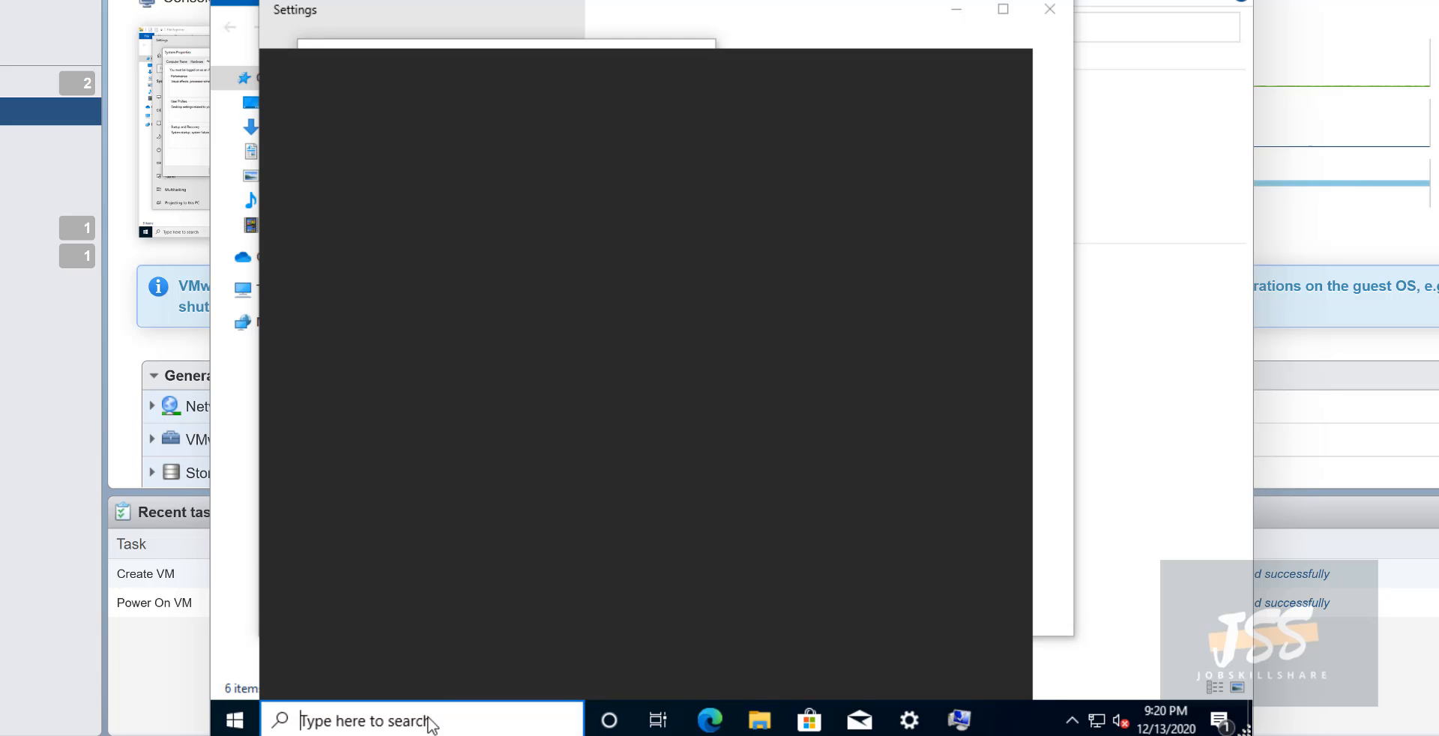
- Search 'domain', open Access work or school, Connect, and choose joining a local Active Directory domain
{"action": "type", "text": "domain"}
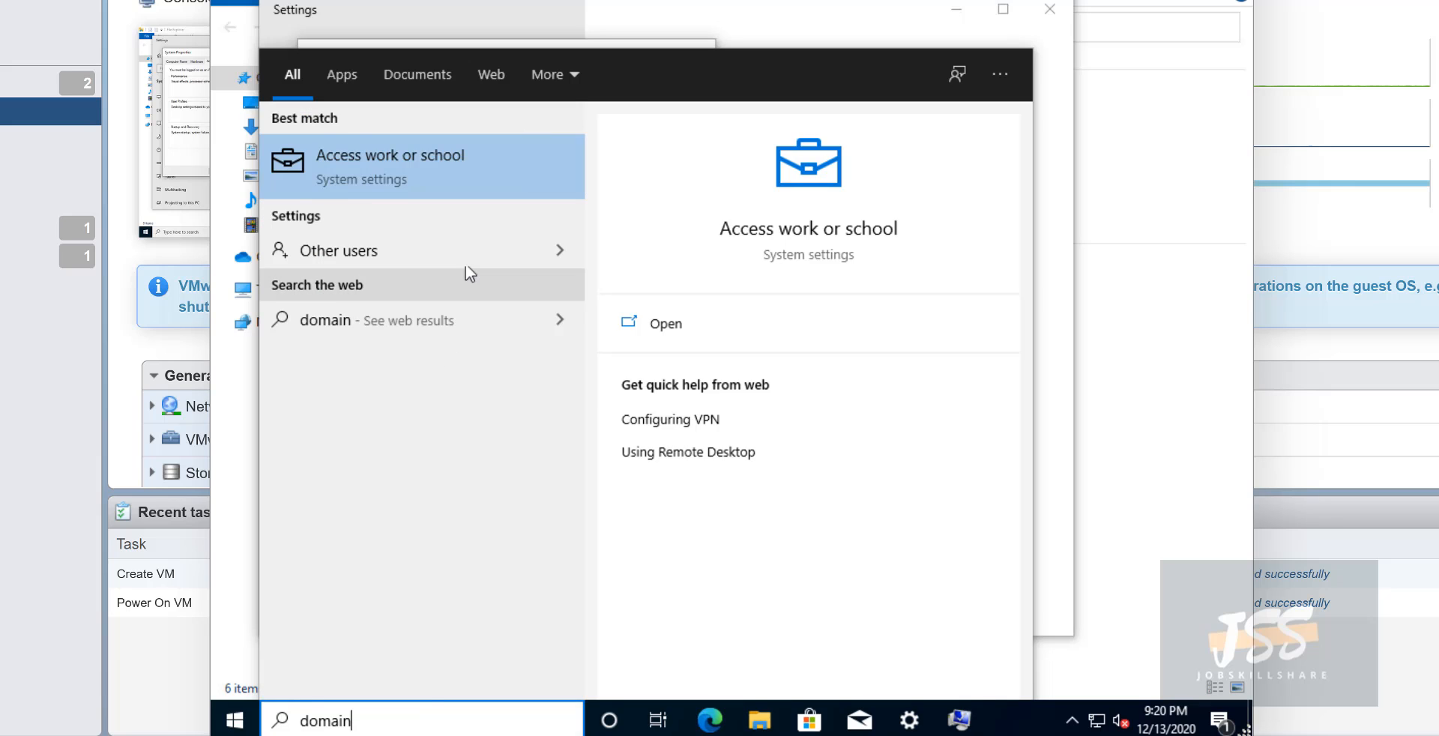
{"action": "left_click", "coordinate": [438, 190]}
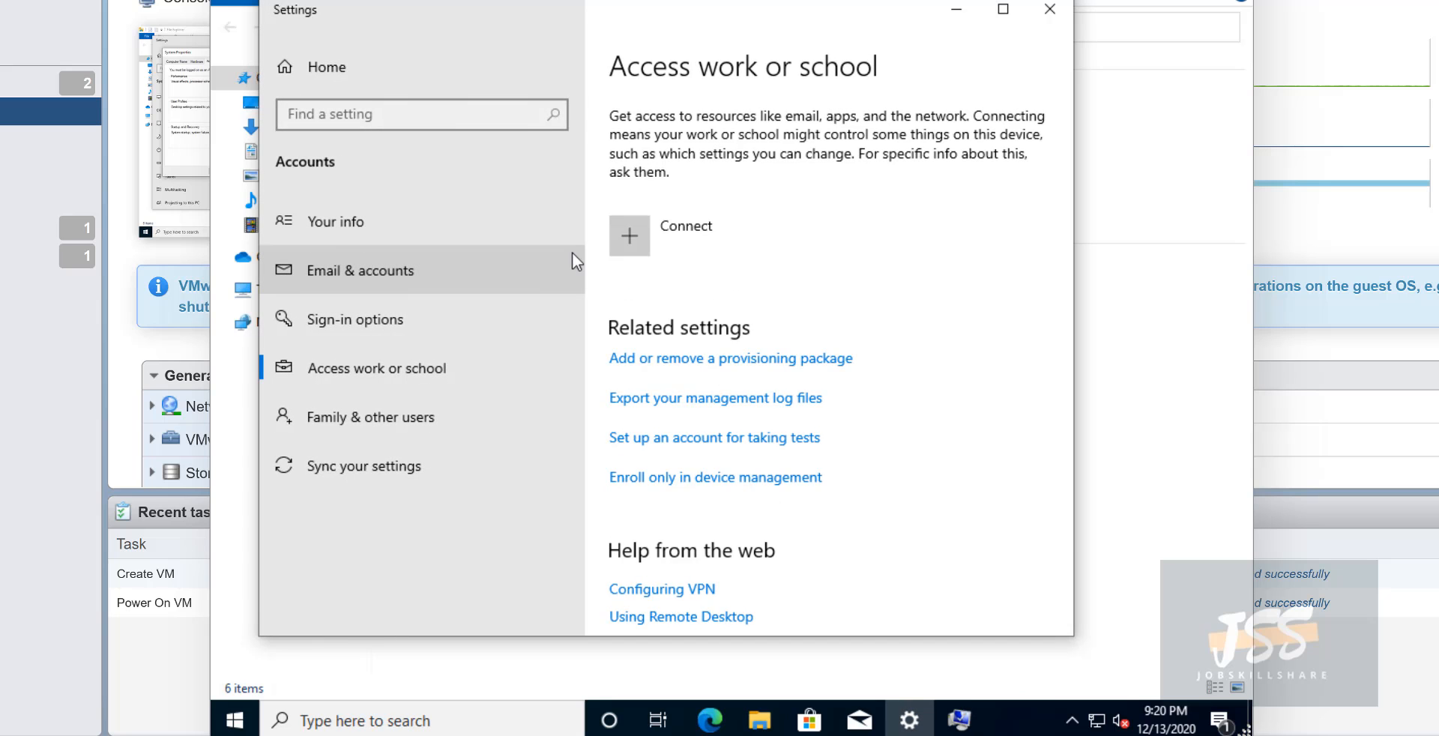
{"action": "left_click_drag", "start_coordinate": [578, 16], "coordinate": [669, 23]}
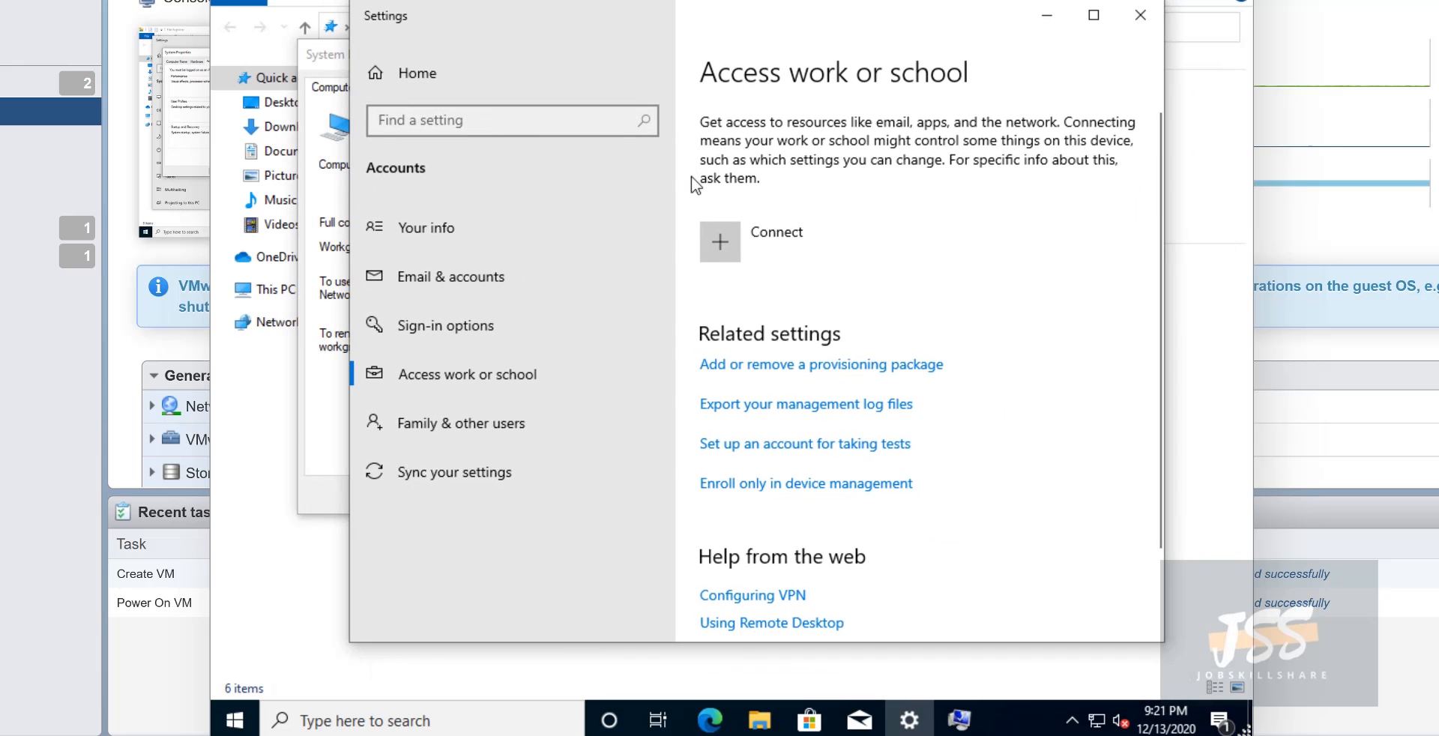
{"action": "left_click", "coordinate": [731, 254]}
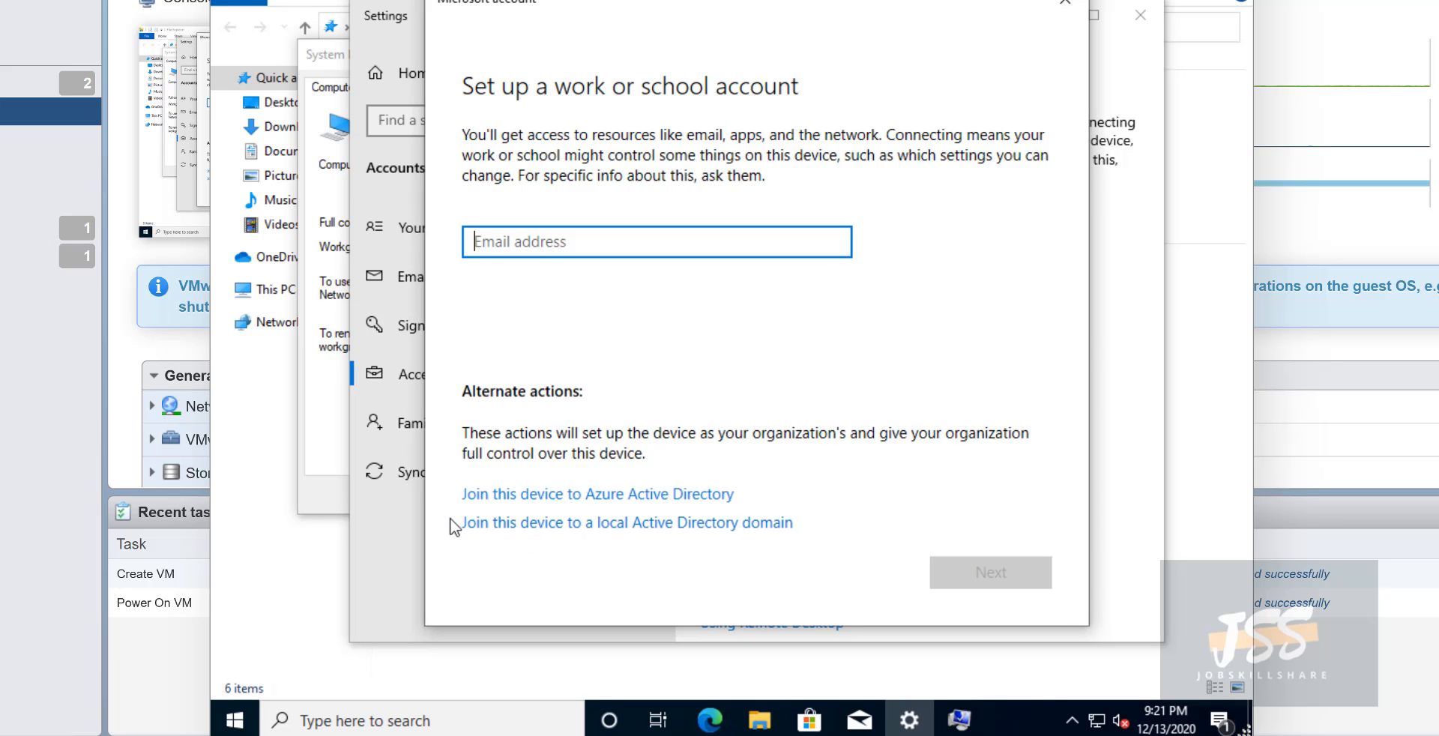
{"action": "left_click", "coordinate": [486, 523]}
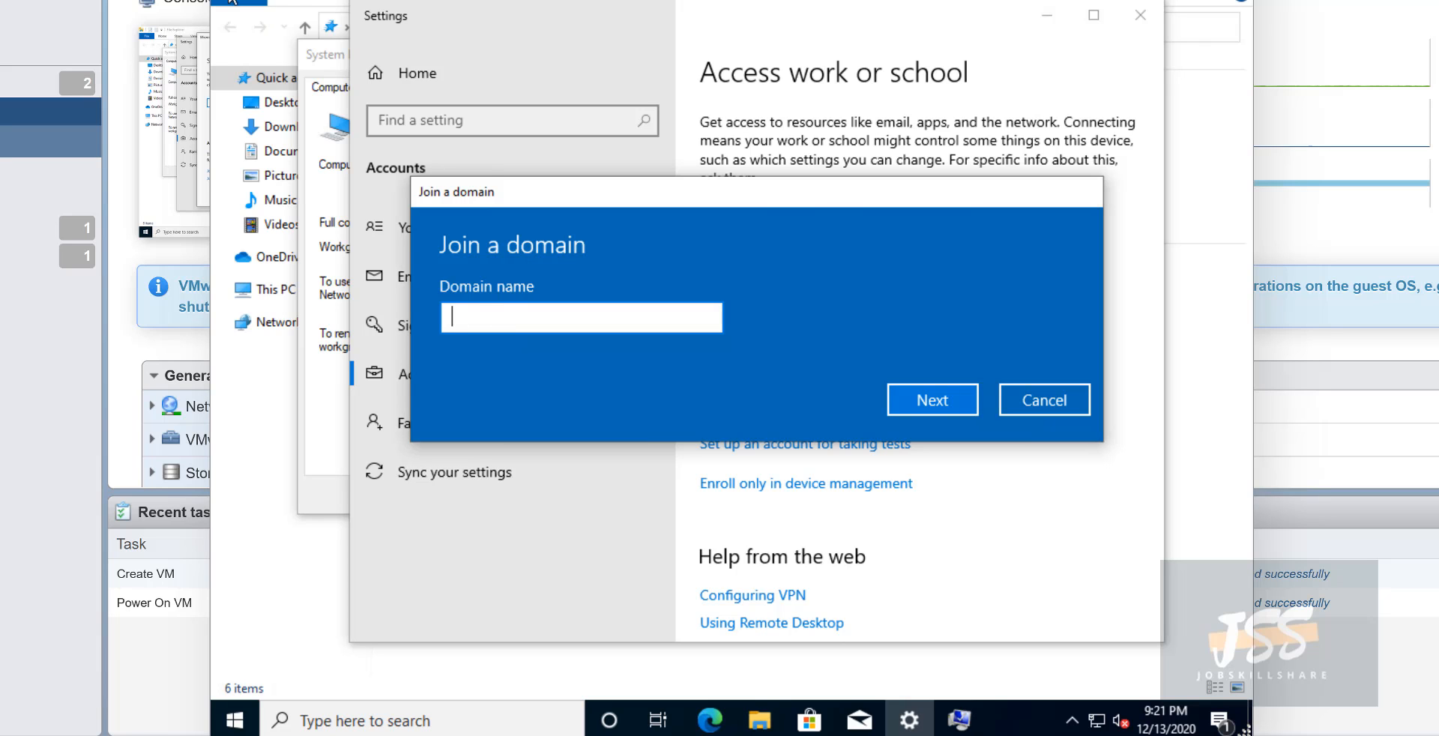
- Move the helpdesk console aside and open the DC's console in a new window
{"action": "left_click_drag", "start_coordinate": [234, 0], "coordinate": [554, 3]}
{"action": "left_click", "coordinate": [218, 86]}
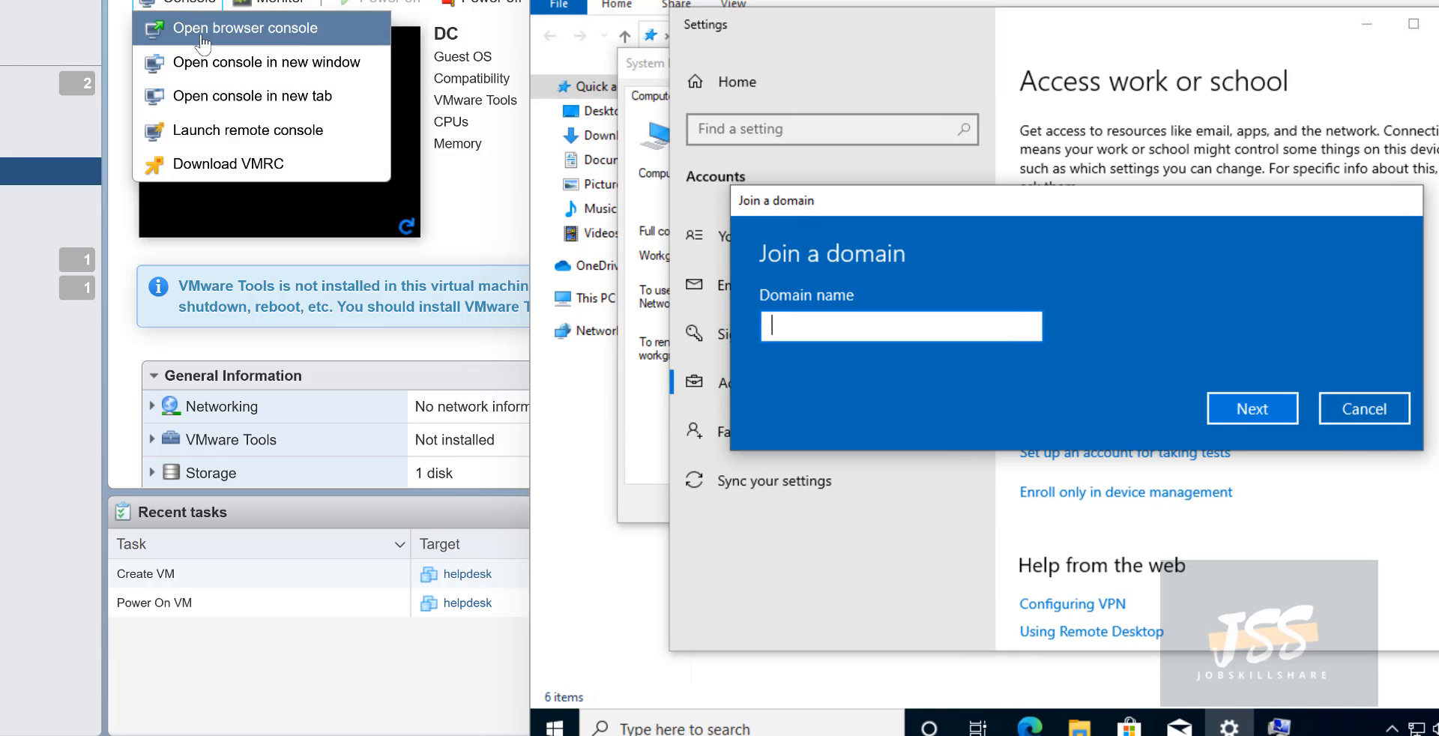
{"action": "left_click", "coordinate": [299, 59]}
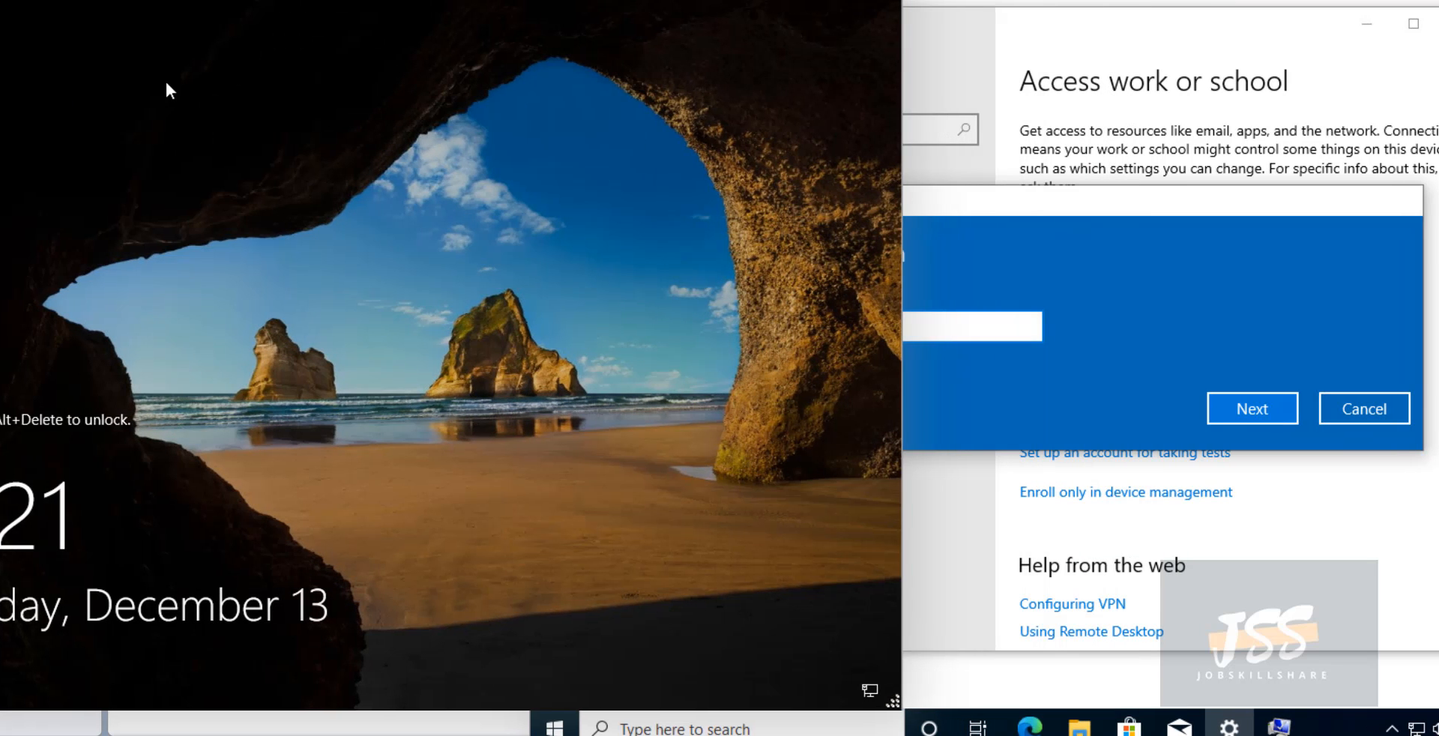
- Send Ctrl-Alt-Delete to the DC via Guest OS > Send keys to reach the sign-in prompt
{"action": "left_click", "coordinate": [873, 1]}
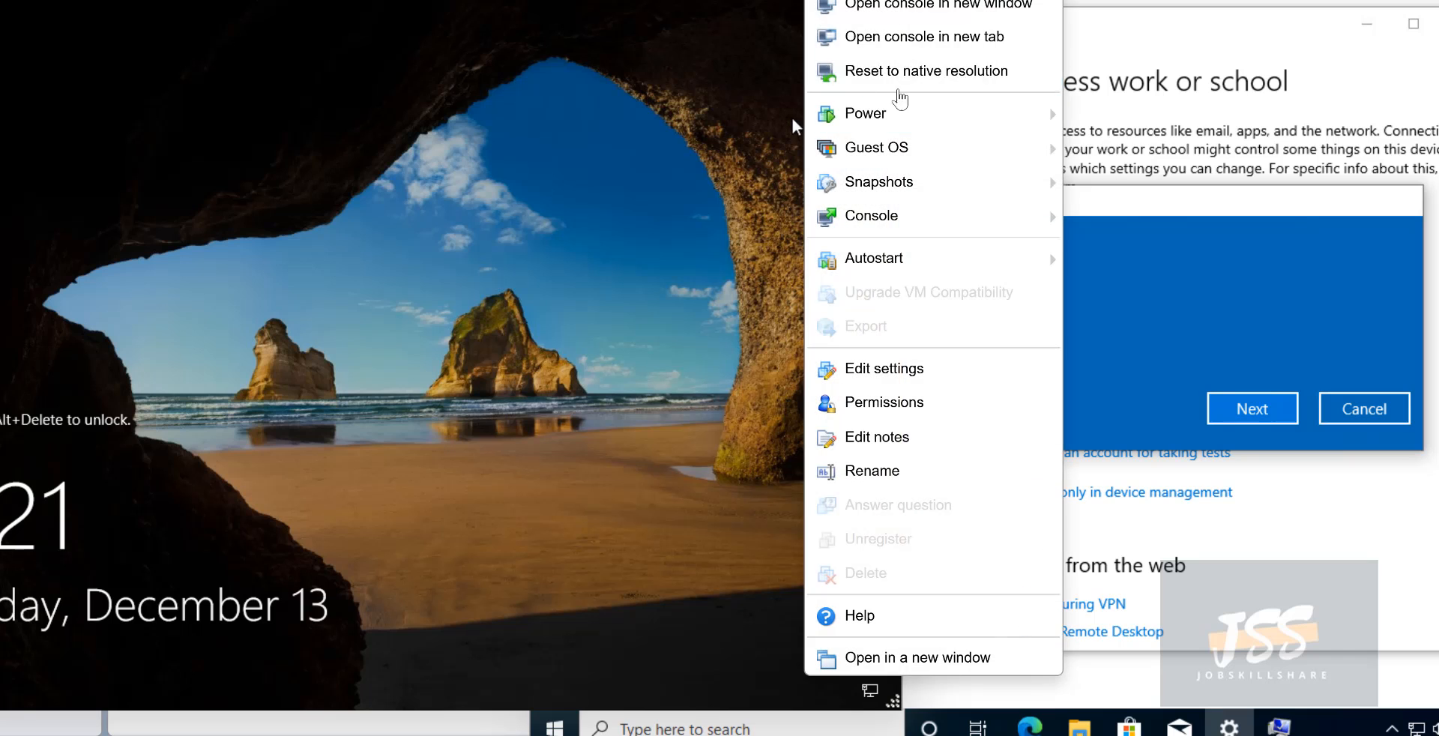
{"action": "mouse_move", "coordinate": [907, 153]}
{"action": "mouse_move", "coordinate": [1274, 222]}
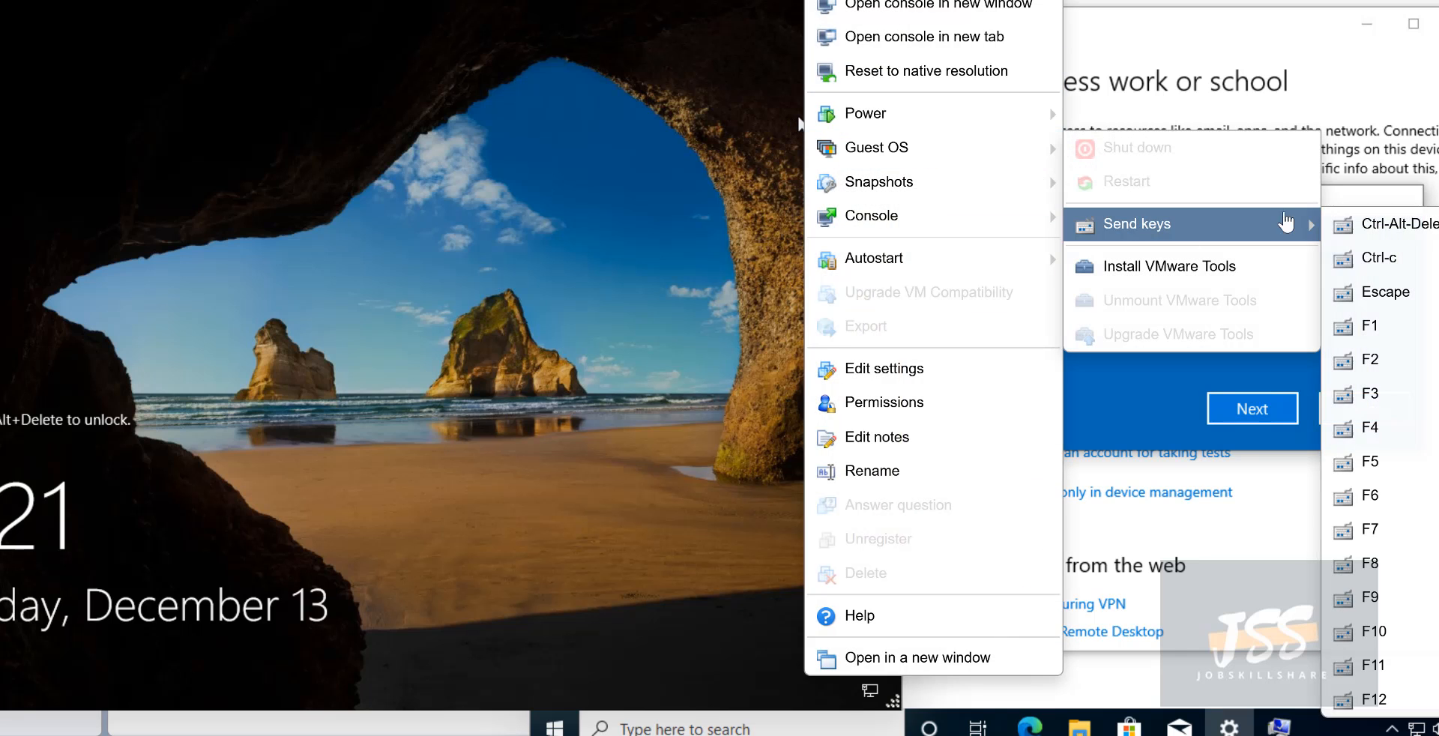
{"action": "left_click", "coordinate": [1354, 224]}
{"action": "mouse_move", "coordinate": [1049, 154]}
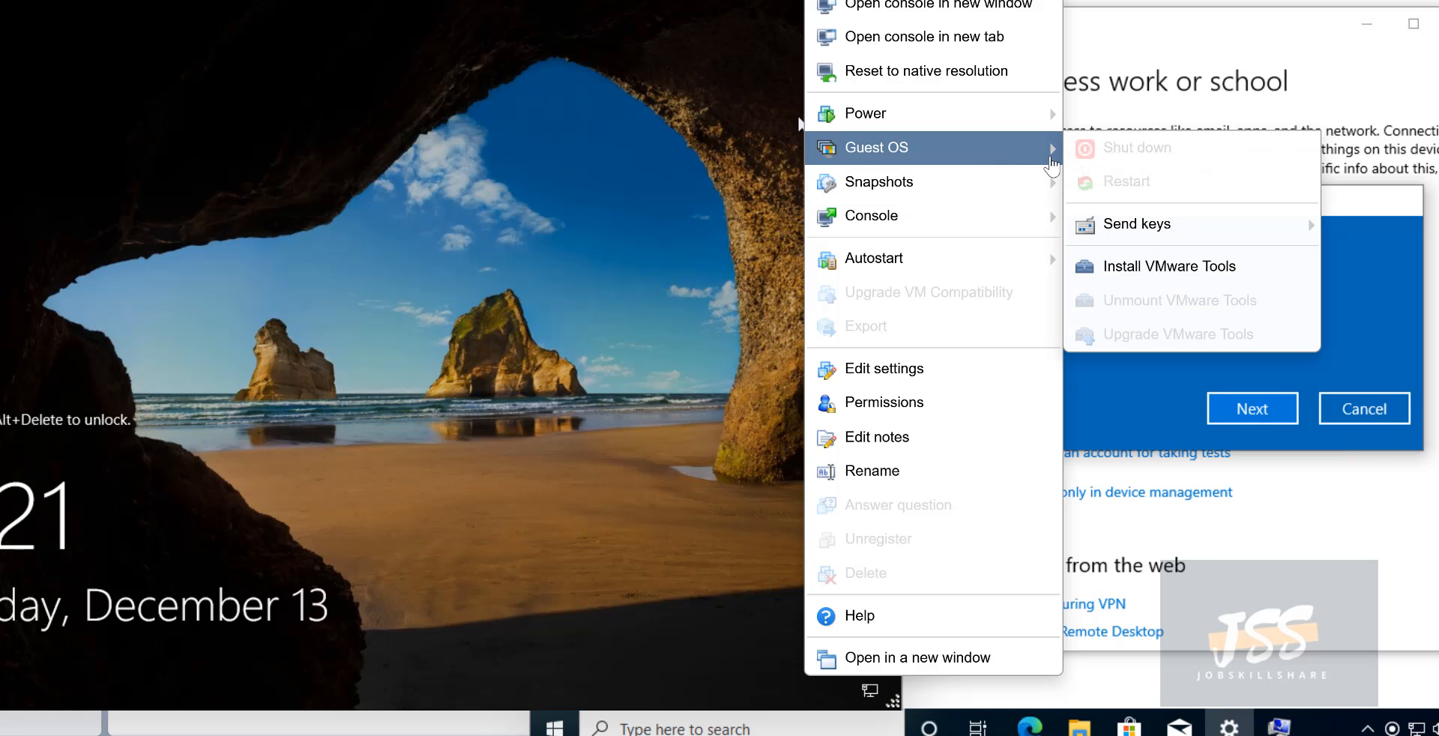
{"action": "mouse_move", "coordinate": [1125, 234]}
{"action": "left_click", "coordinate": [1364, 223]}
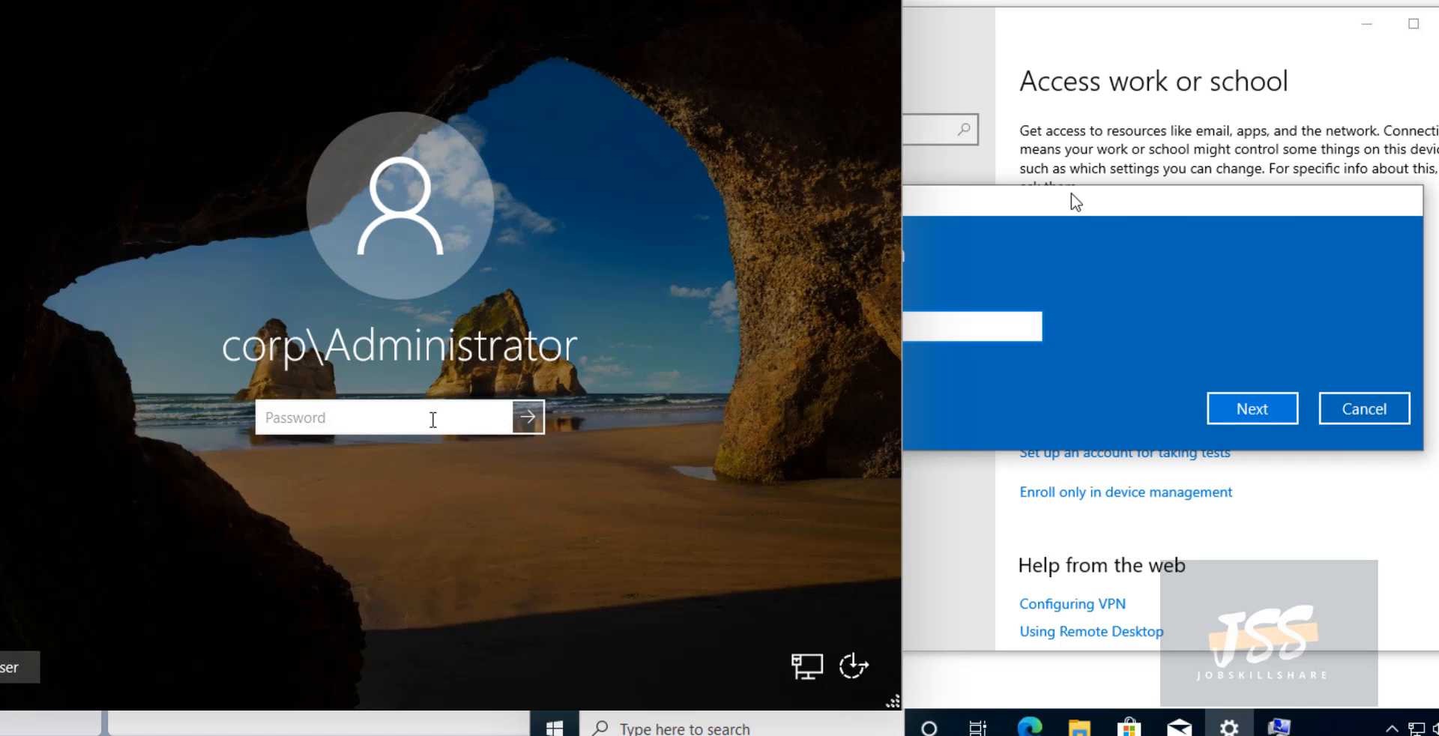
- Sign in to the DC as Administrator and open Active Directory Users and Computers maximized
{"action": "type", "text": "Pa$$w0rd"}
{"action": "key", "text": "Return"}
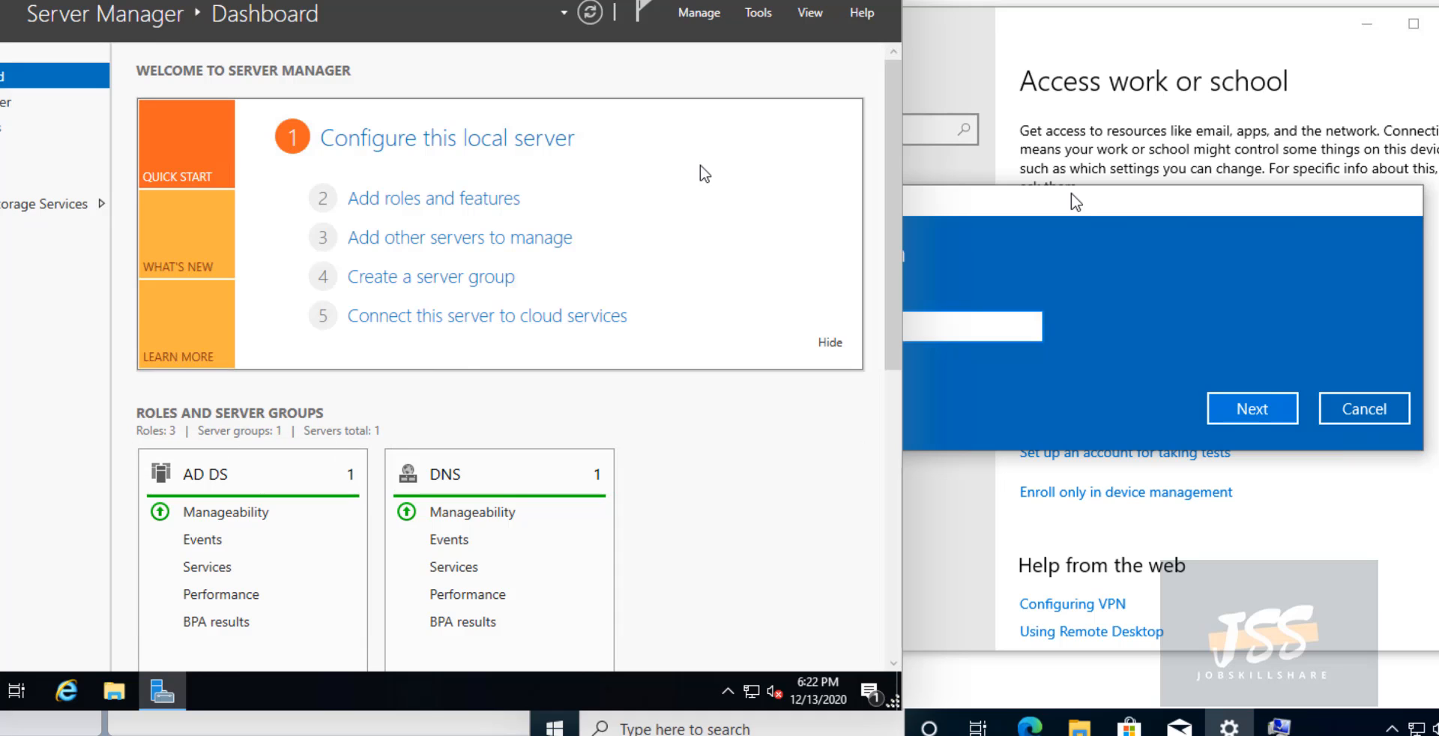
{"action": "left_click", "coordinate": [750, 17]}
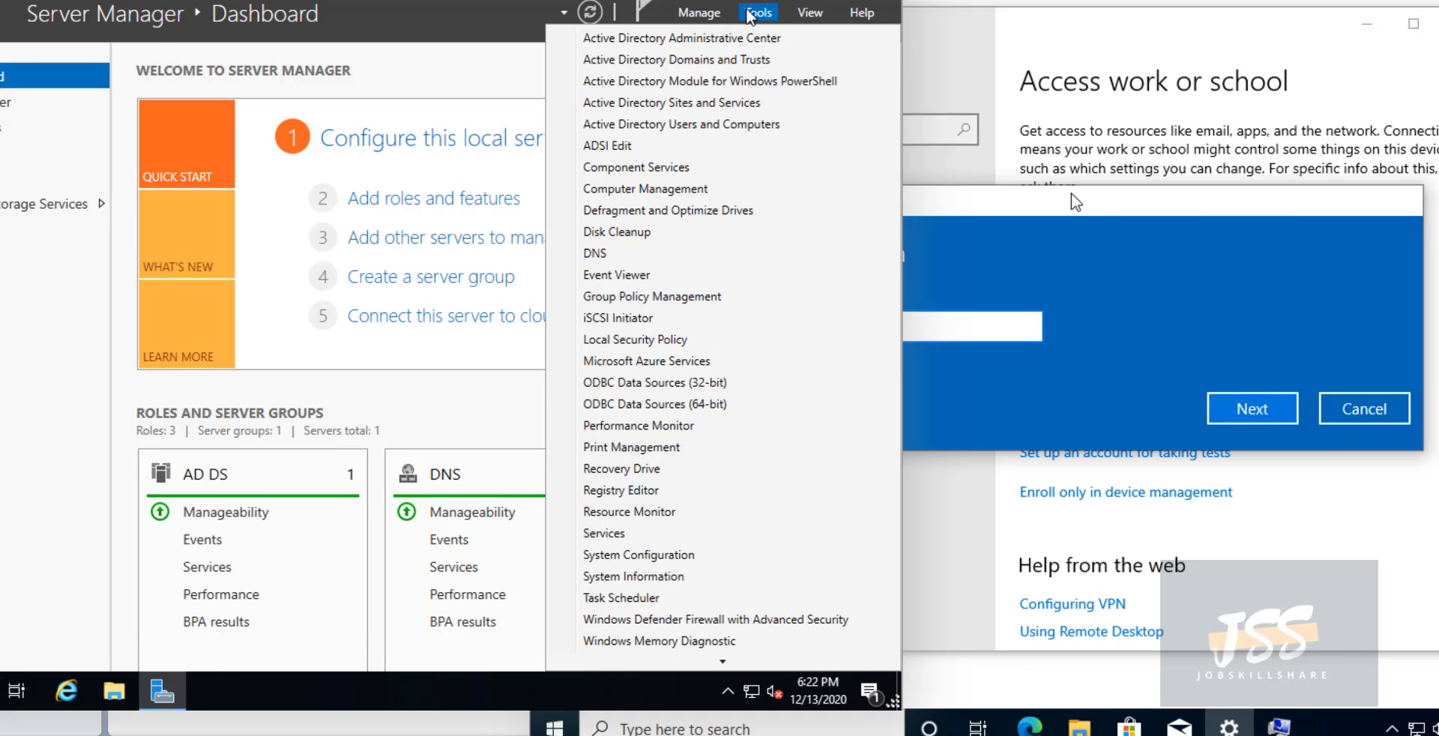
{"action": "left_click", "coordinate": [693, 123]}
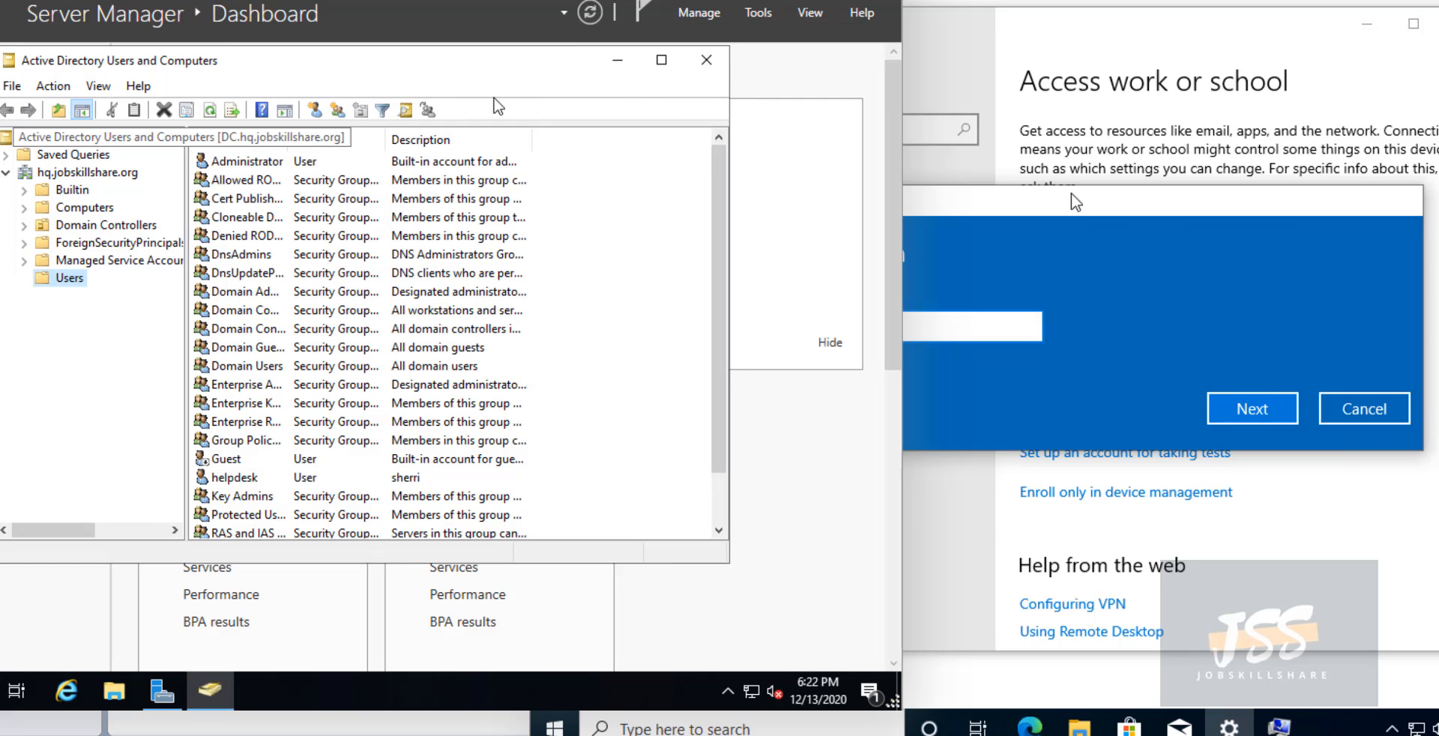
{"action": "left_click", "coordinate": [661, 60]}
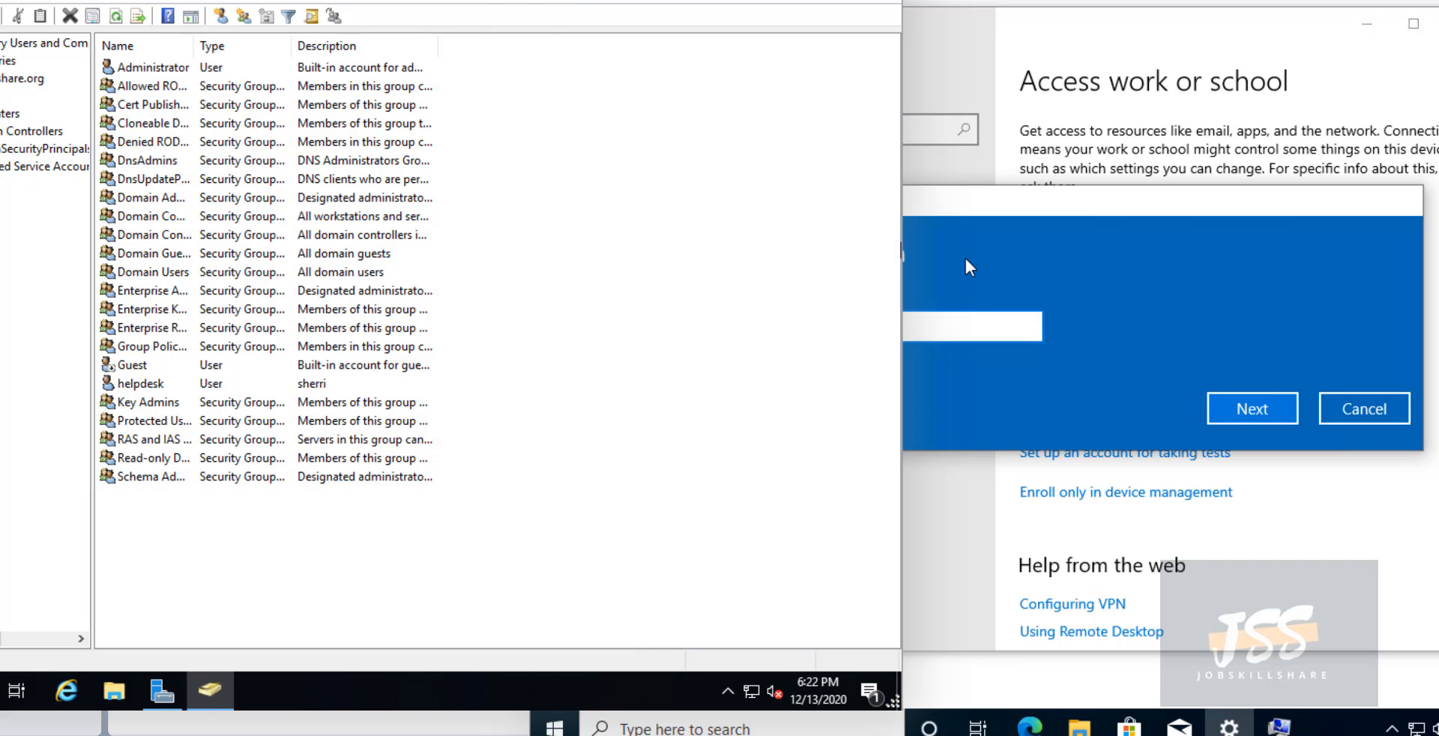
- Submit hq.jobskillshare.org as the domain, see it not found, change hq to corp, then cancel
{"action": "type", "text": "hq.jobski"}
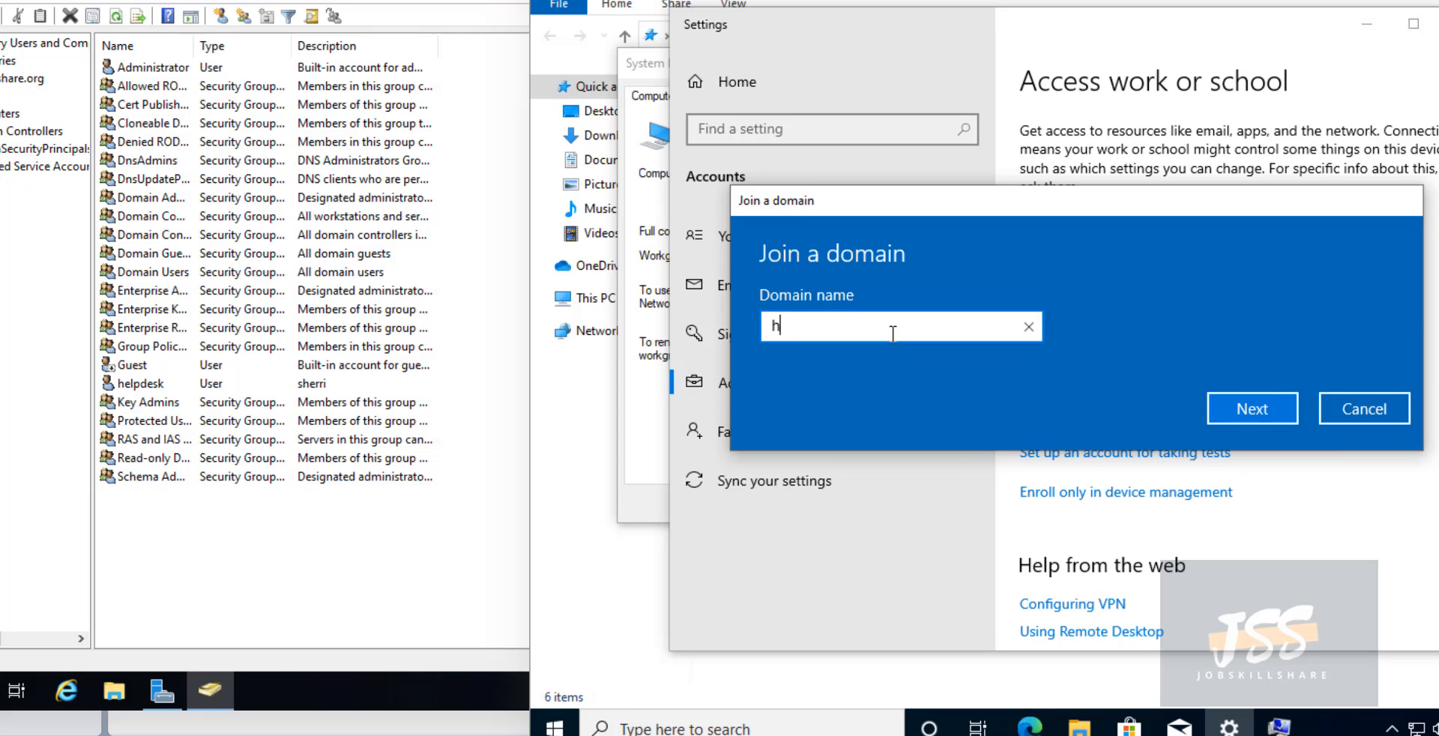
{"action": "type", "text": "ll"}
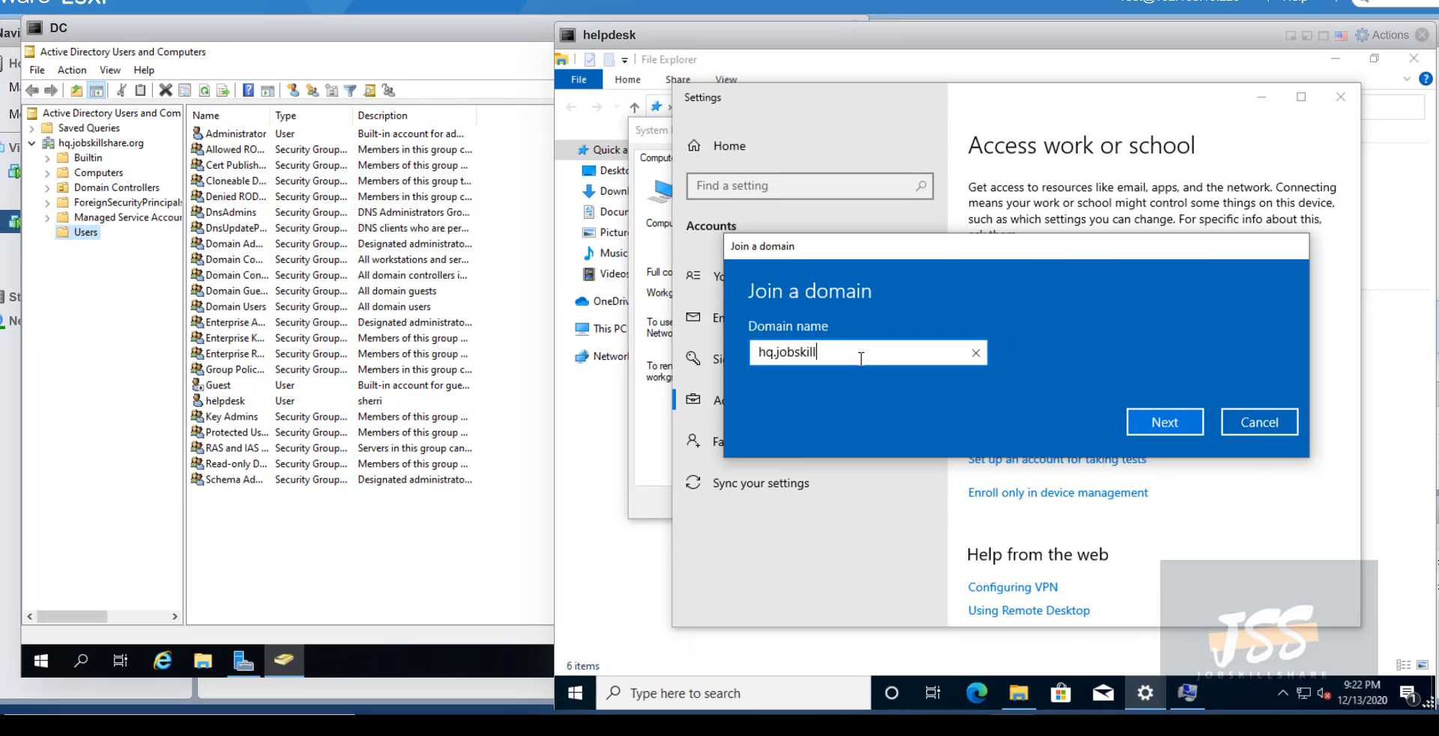
{"action": "type", "text": "share.org"}
{"action": "key", "text": "Return"}
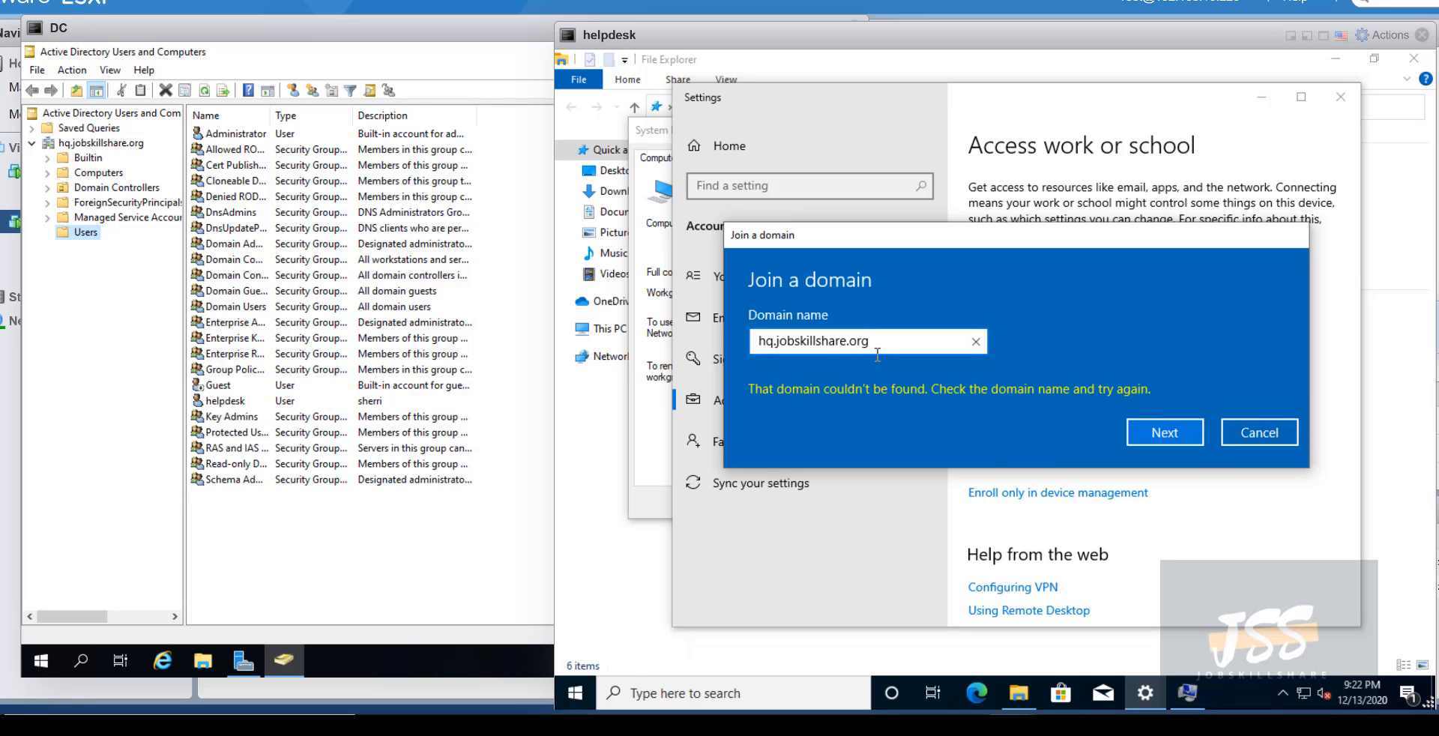
{"action": "left_click_drag", "start_coordinate": [873, 342], "coordinate": [717, 351]}
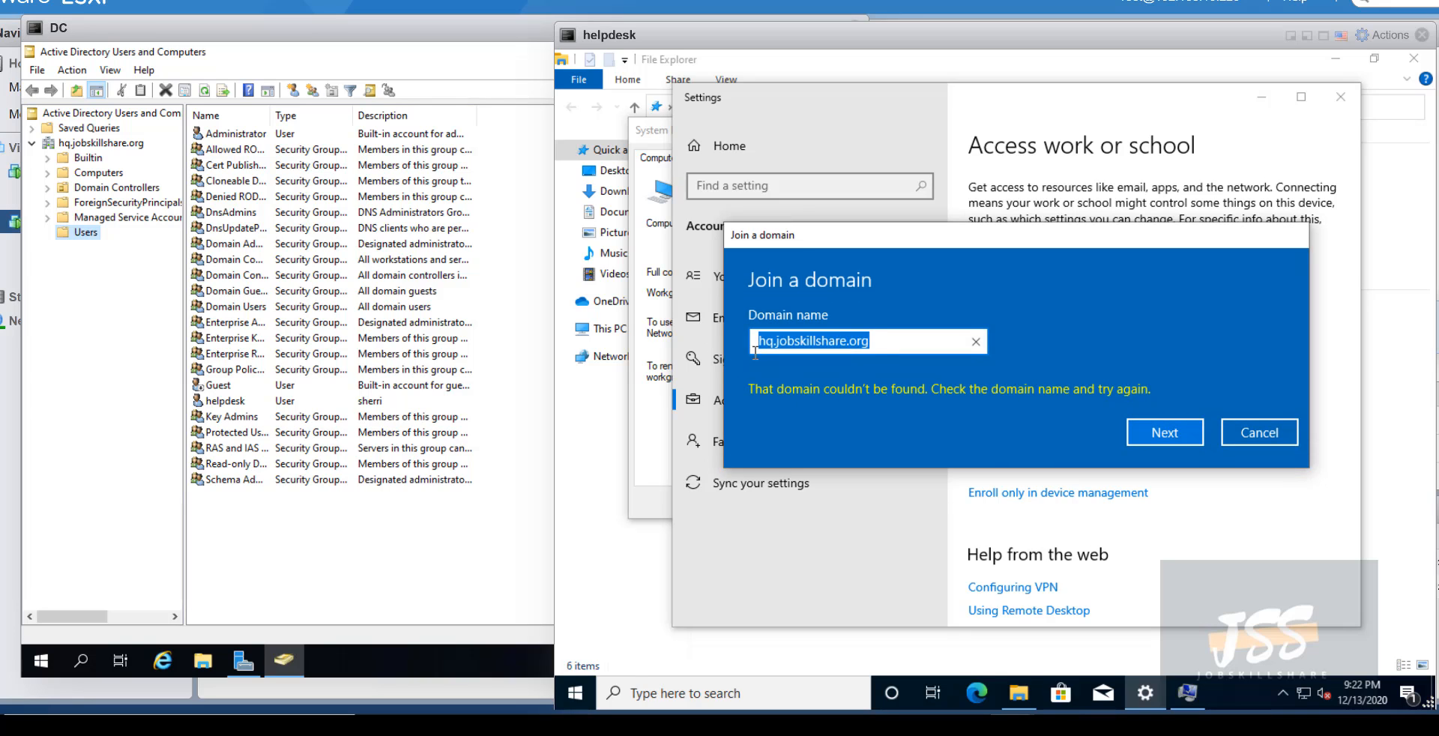
{"action": "left_click", "coordinate": [799, 347]}
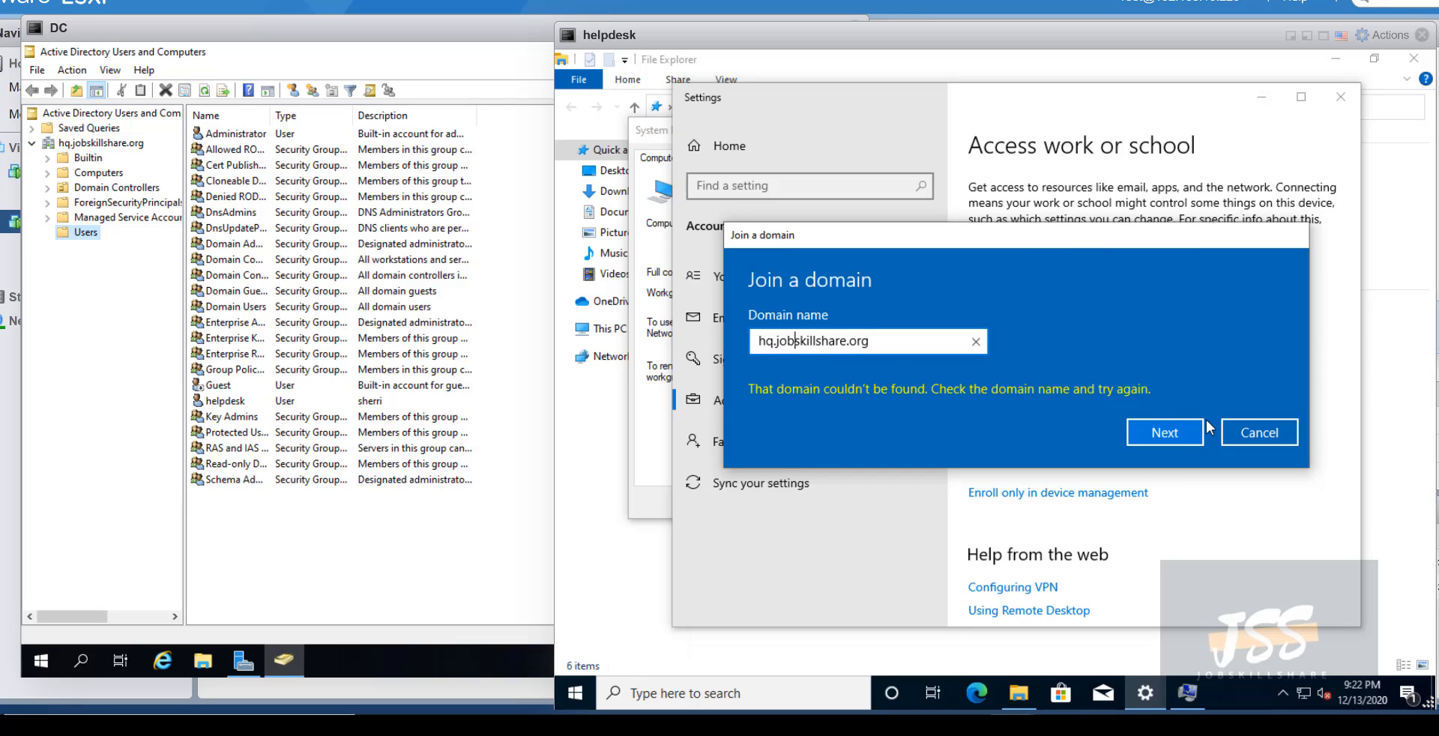
{"action": "double_click", "coordinate": [763, 344]}
{"action": "type", "text": "corp"}
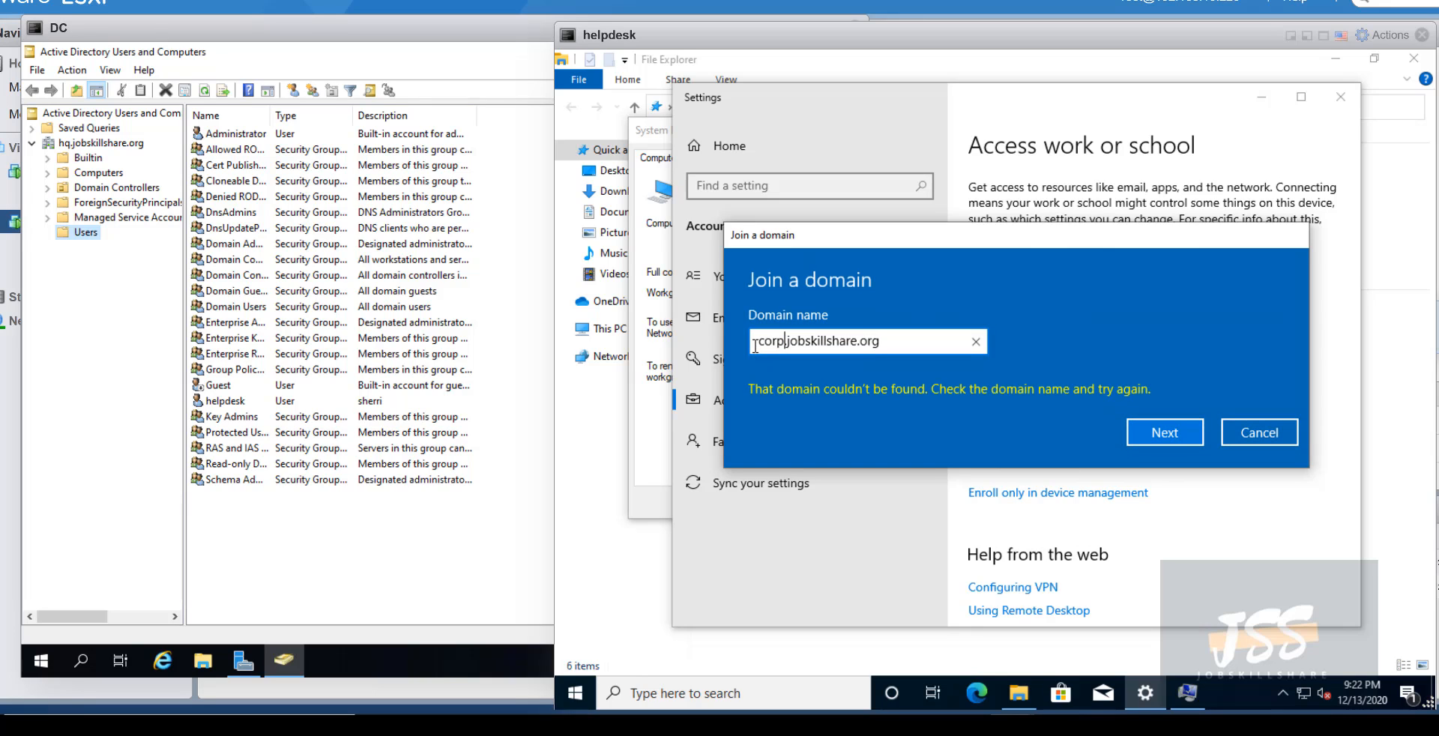
{"action": "left_click", "coordinate": [1259, 432]}
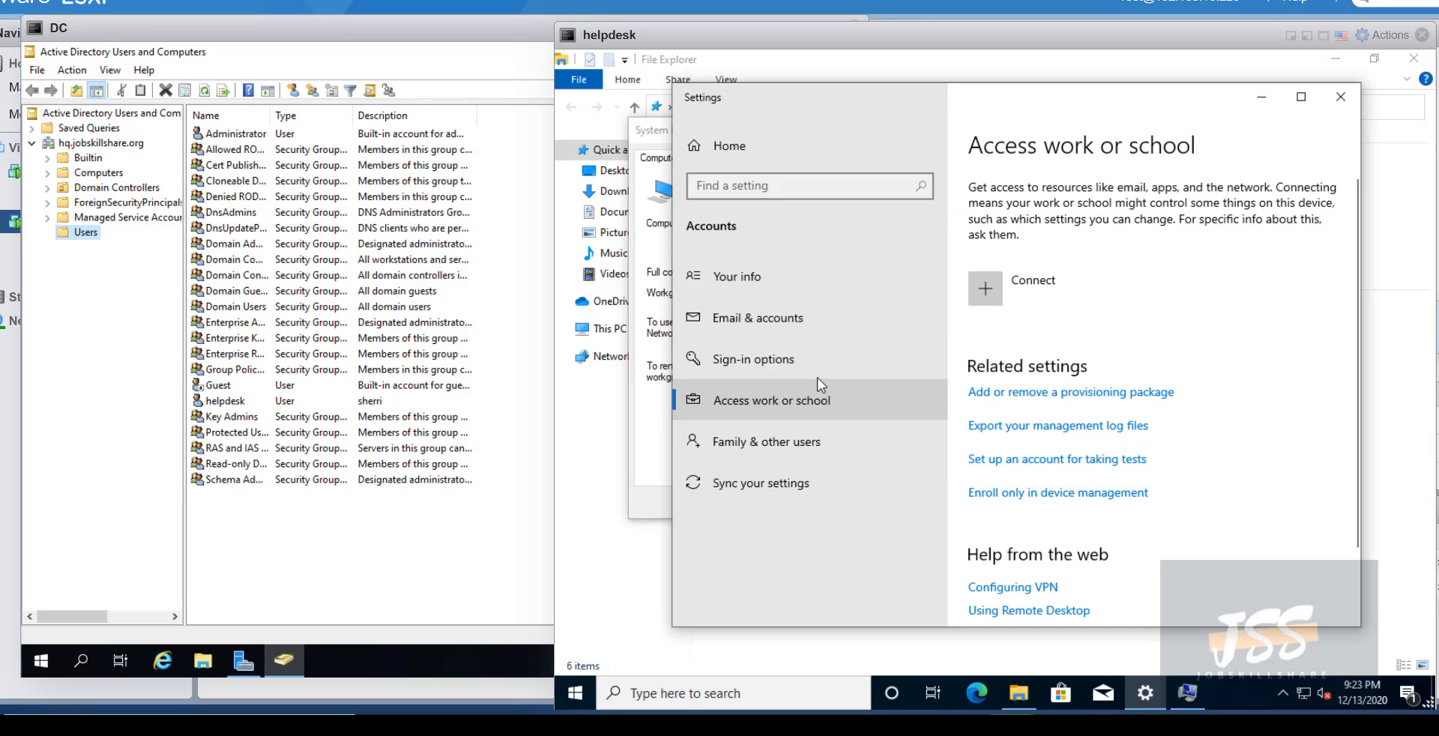
- In Computer Name/Domain Changes, choose Domain membership and submit hq.jobskillshare.org
{"action": "left_click", "coordinate": [1267, 103]}
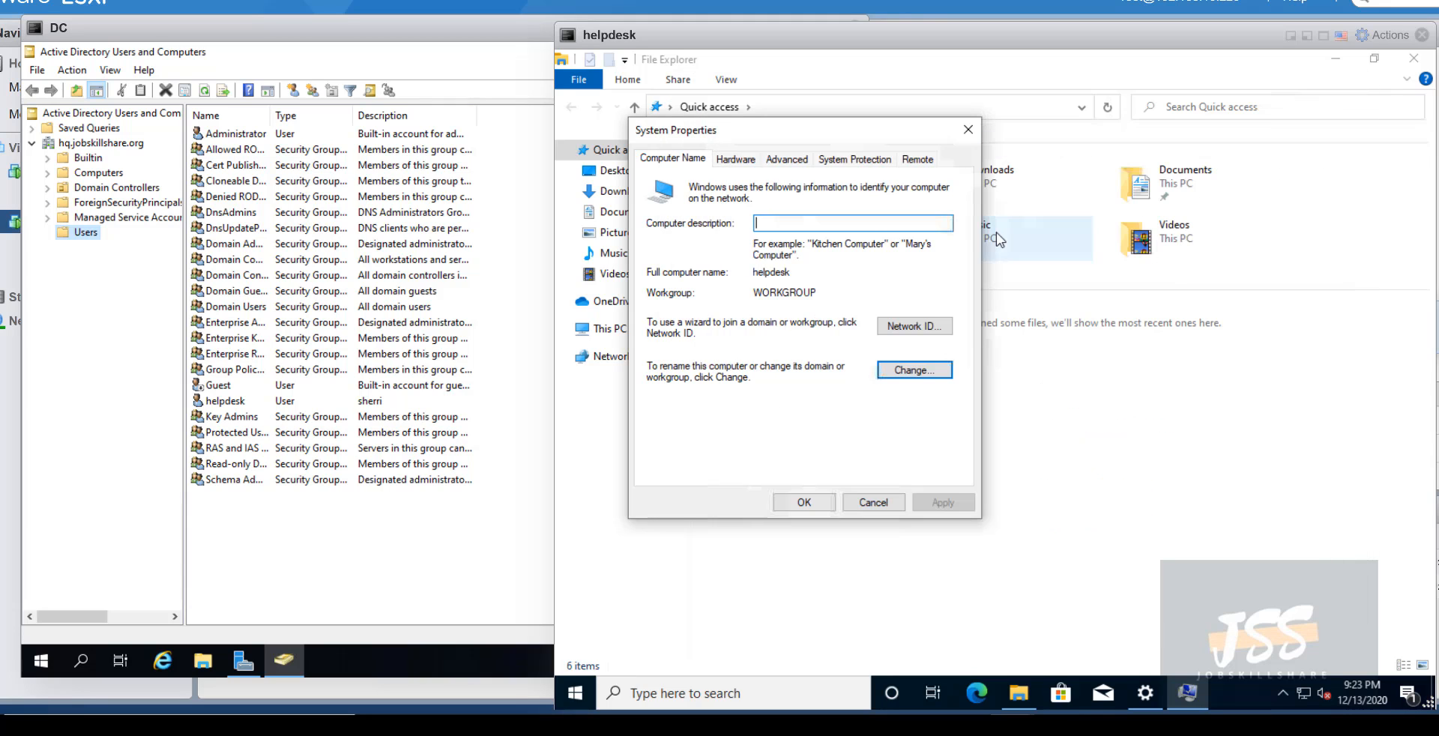
{"action": "left_click", "coordinate": [880, 375]}
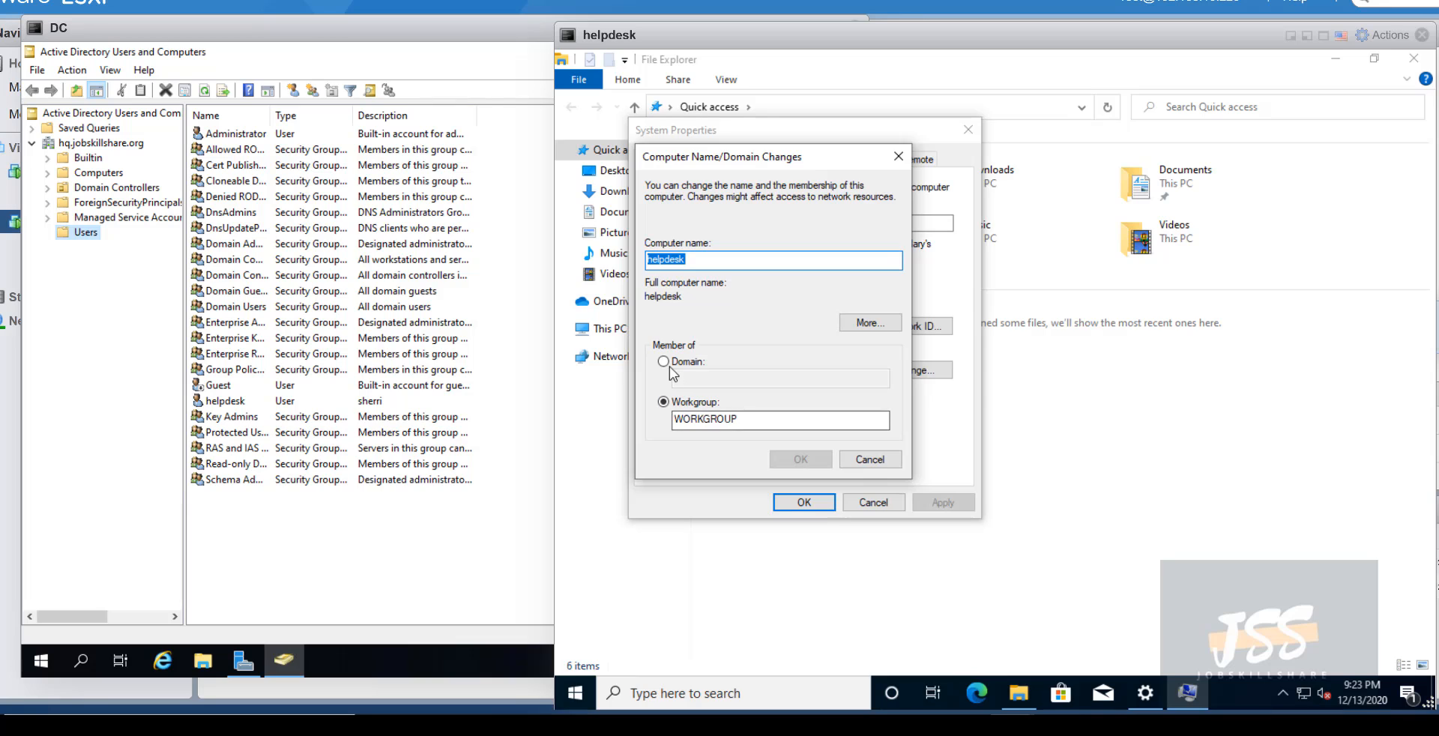
{"action": "left_click", "coordinate": [669, 366]}
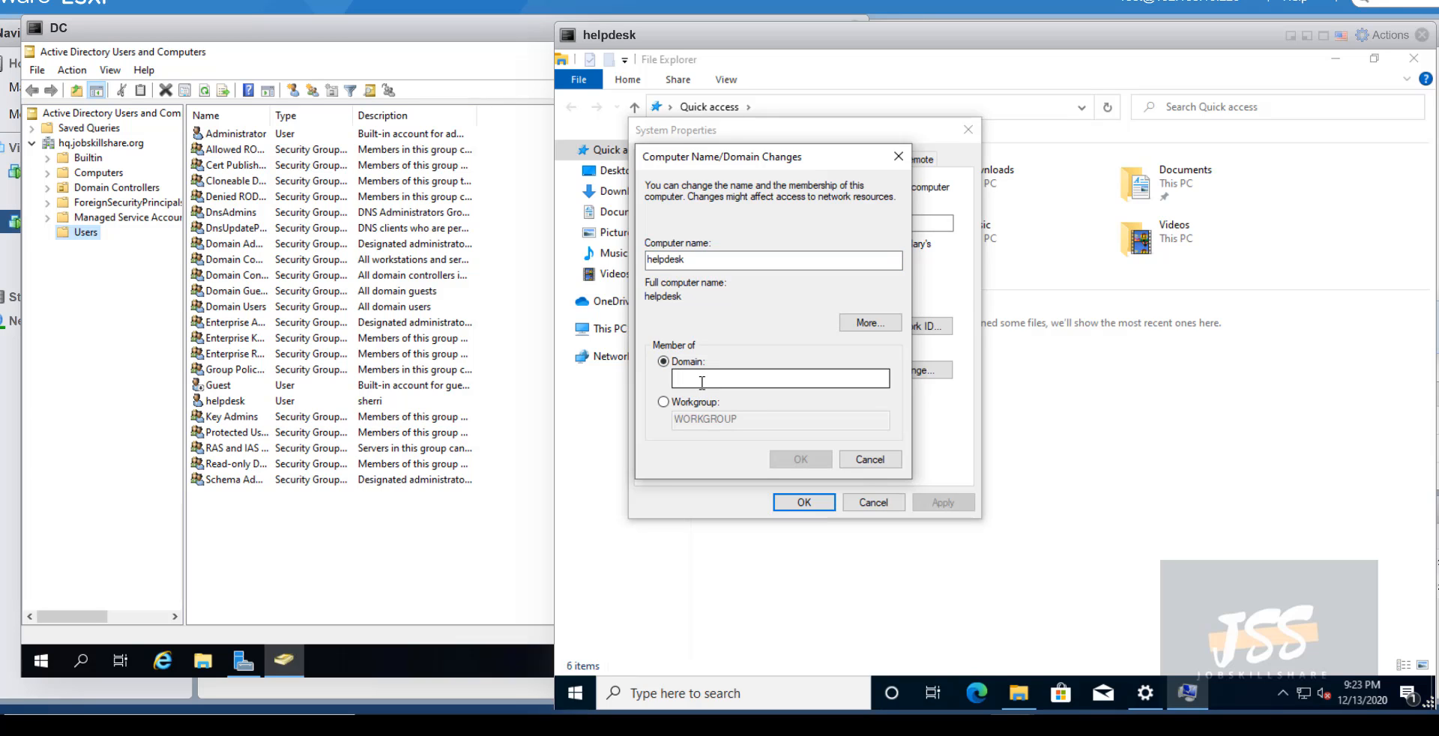
{"action": "left_click", "coordinate": [702, 382]}
{"action": "type", "text": "hq.jobsk"}
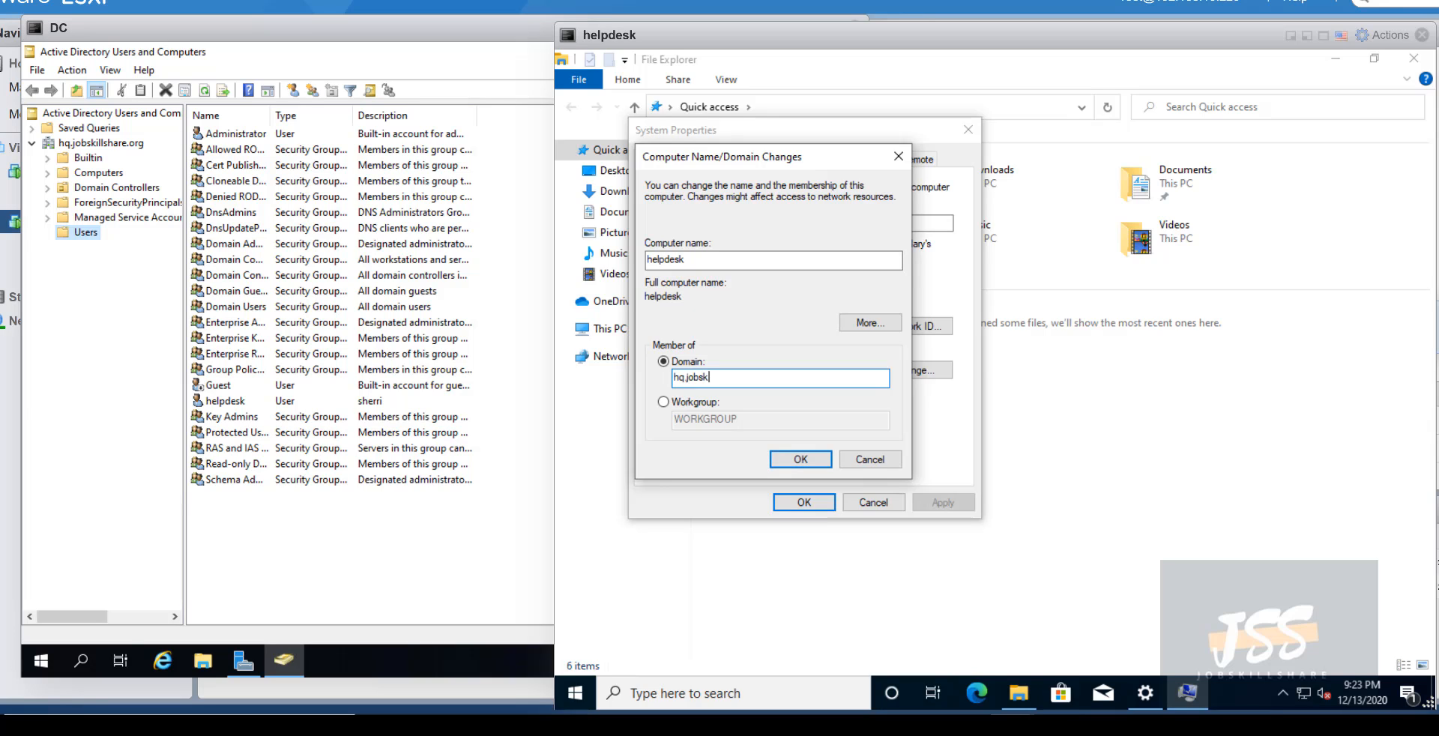
{"action": "type", "text": "illshare.org"}
{"action": "key", "text": "Return"}
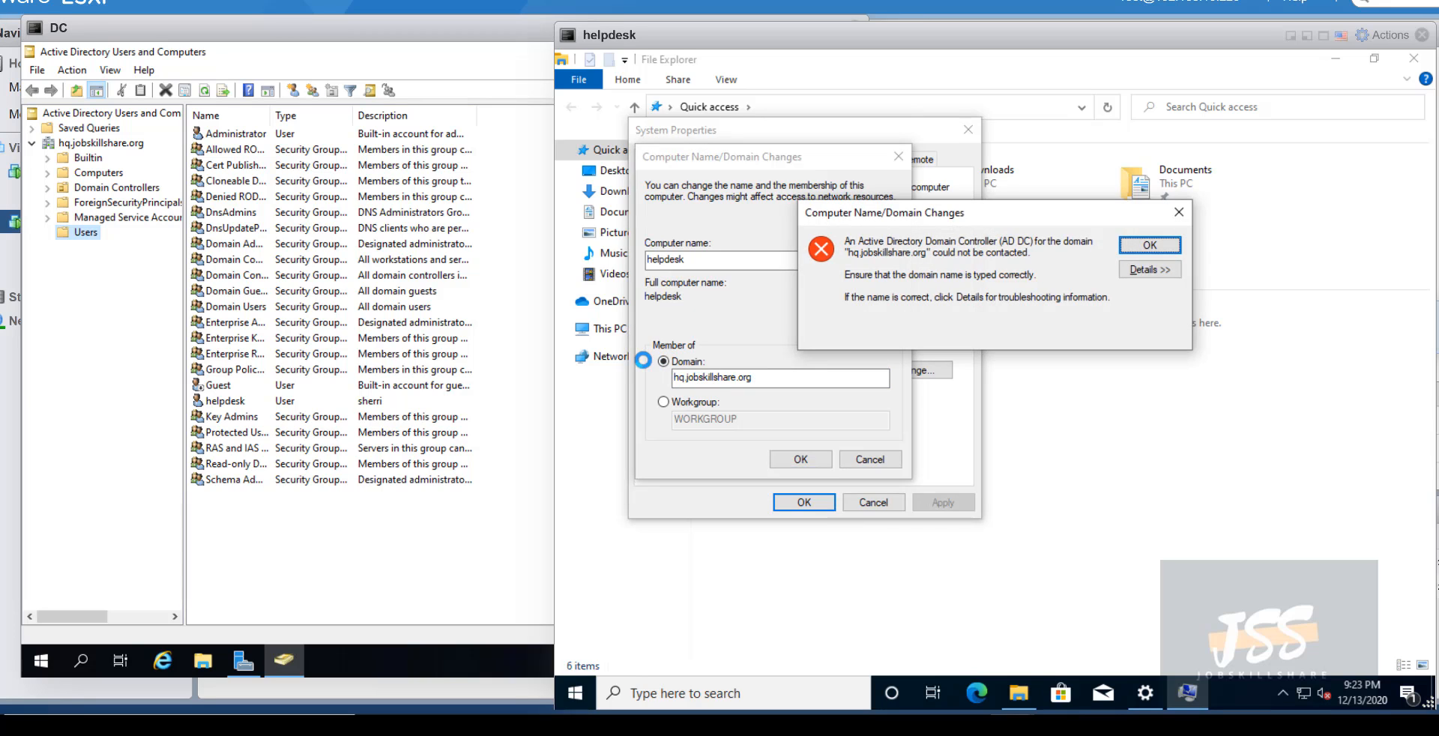
- View the join error's details, dismiss the error, and retry the domain join twice
{"action": "left_click", "coordinate": [1150, 269]}
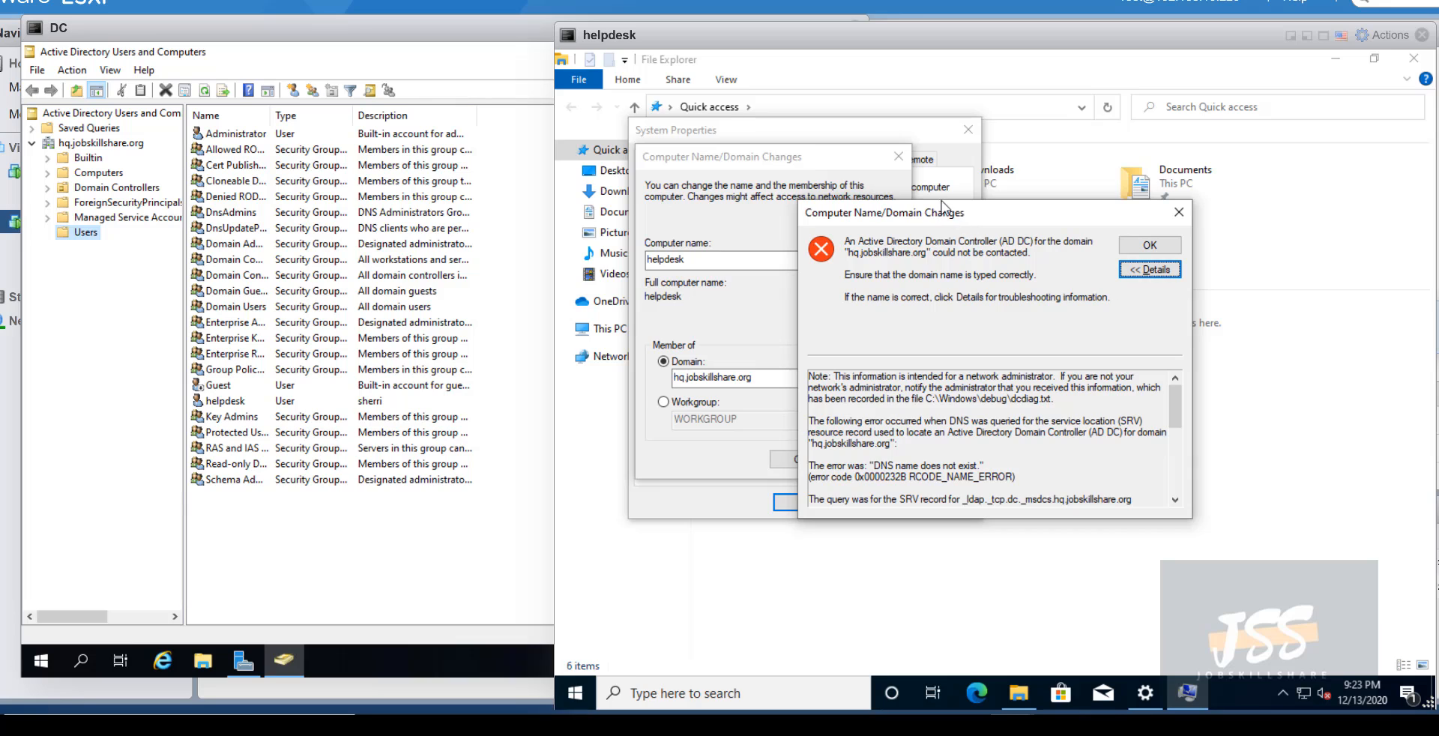
{"action": "left_click_drag", "start_coordinate": [951, 219], "coordinate": [931, 184]}
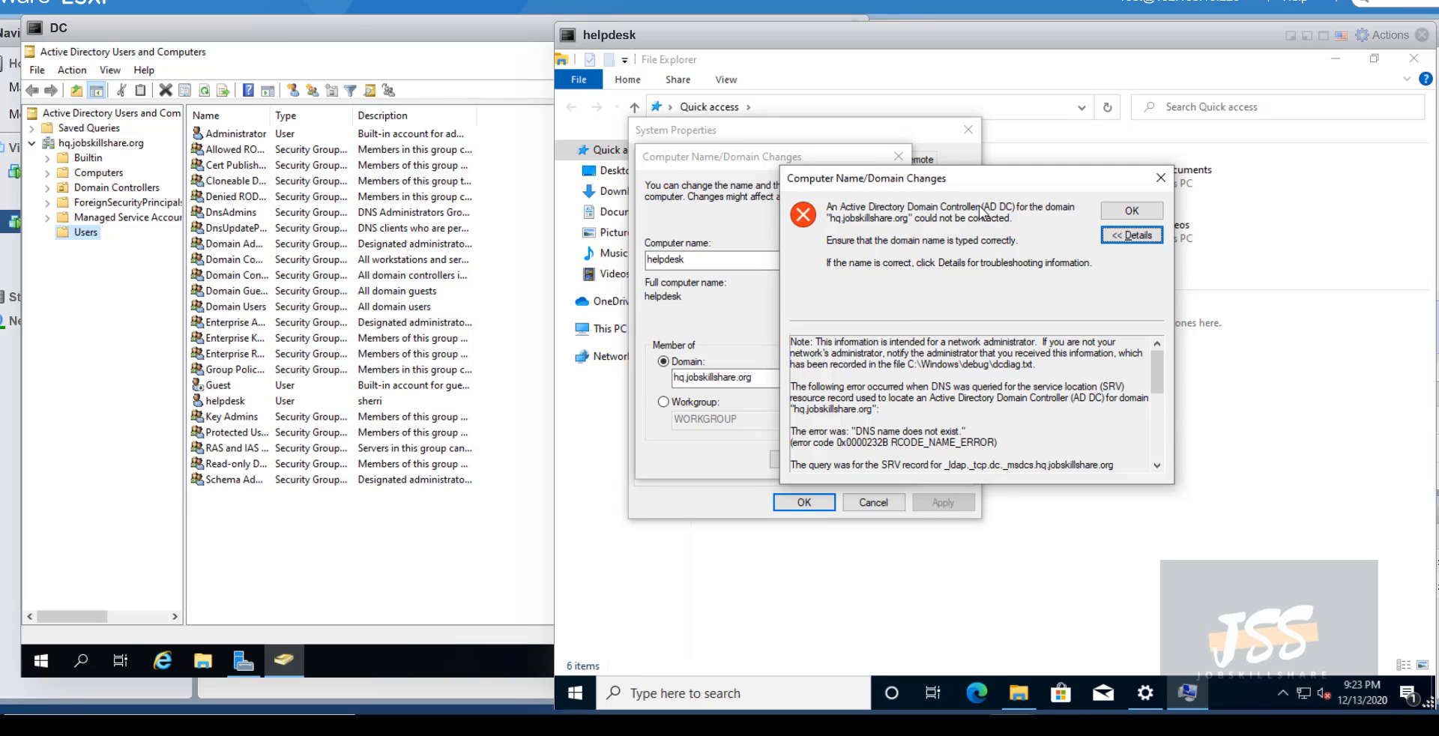
{"action": "left_click", "coordinate": [1160, 178]}
{"action": "left_click", "coordinate": [813, 458]}
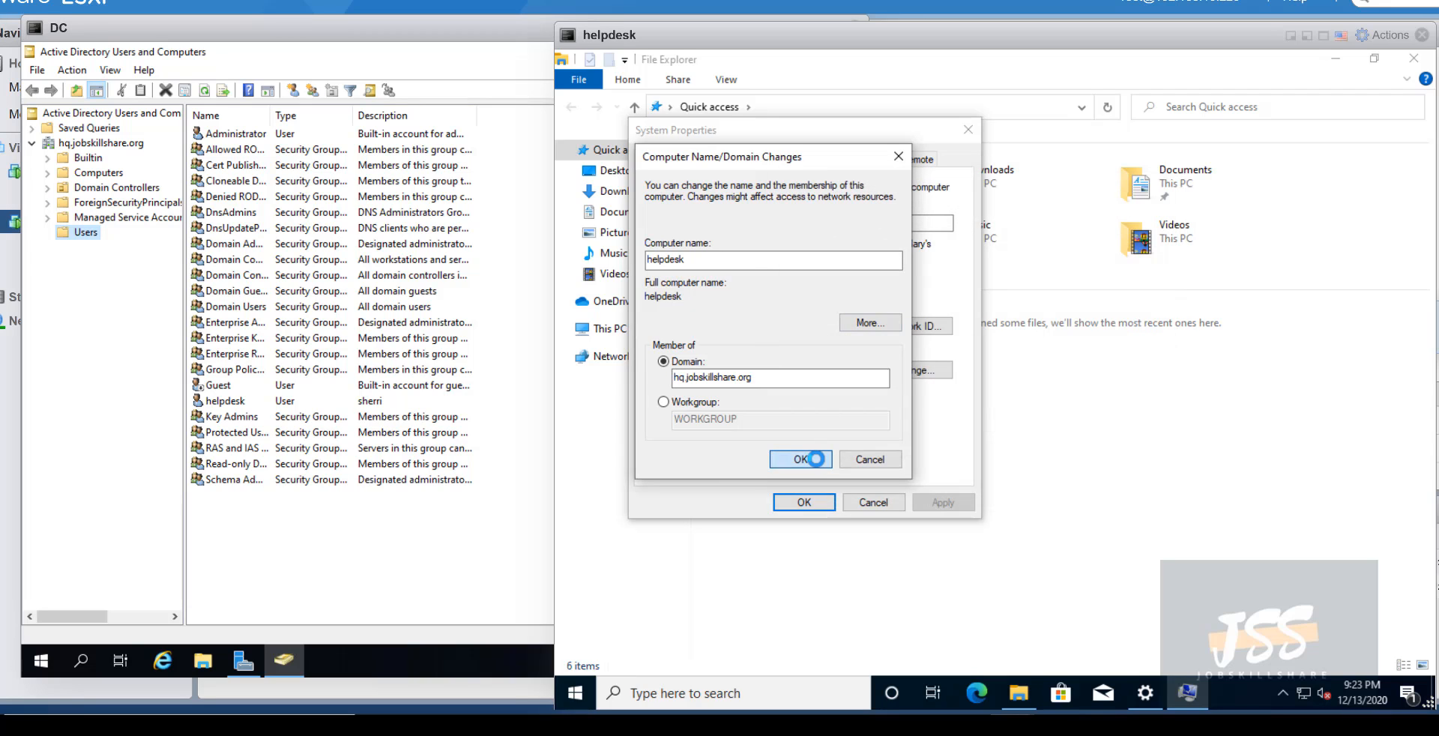
{"action": "left_click_drag", "start_coordinate": [884, 212], "coordinate": [896, 238]}
{"action": "left_click", "coordinate": [1192, 238]}
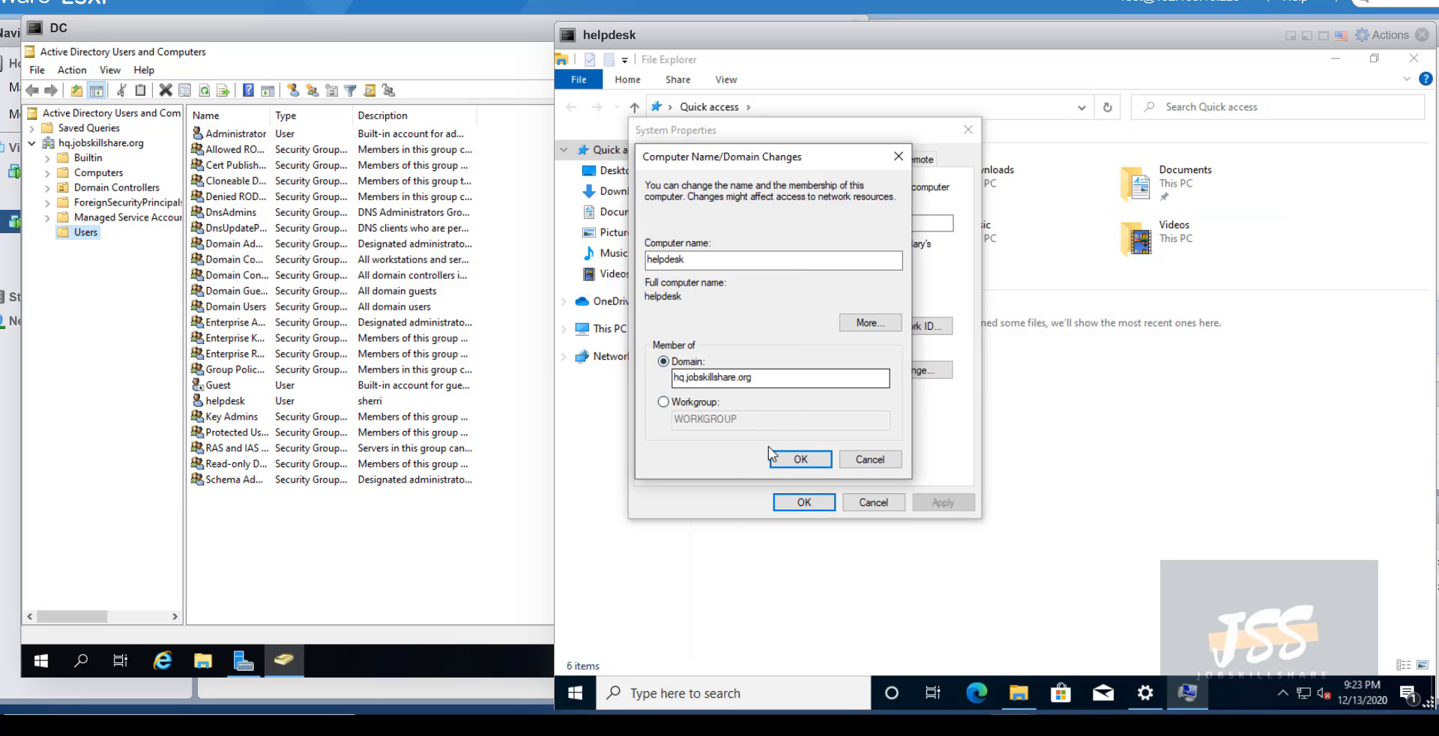
{"action": "left_click", "coordinate": [811, 460]}
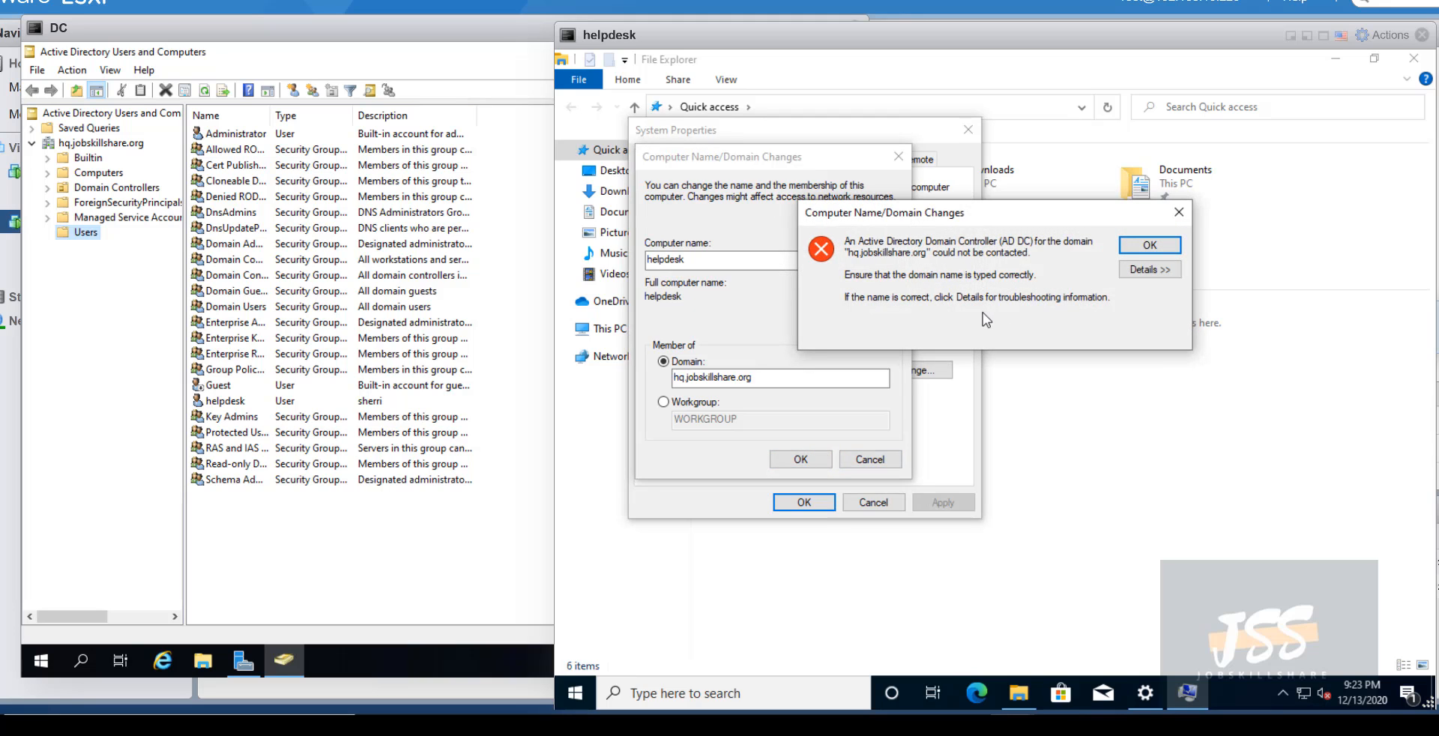
- Expand the error details and read the DNS lookup failure explanation for hq.jobskillshare.org
{"action": "left_click_drag", "start_coordinate": [736, 36], "coordinate": [558, 30]}
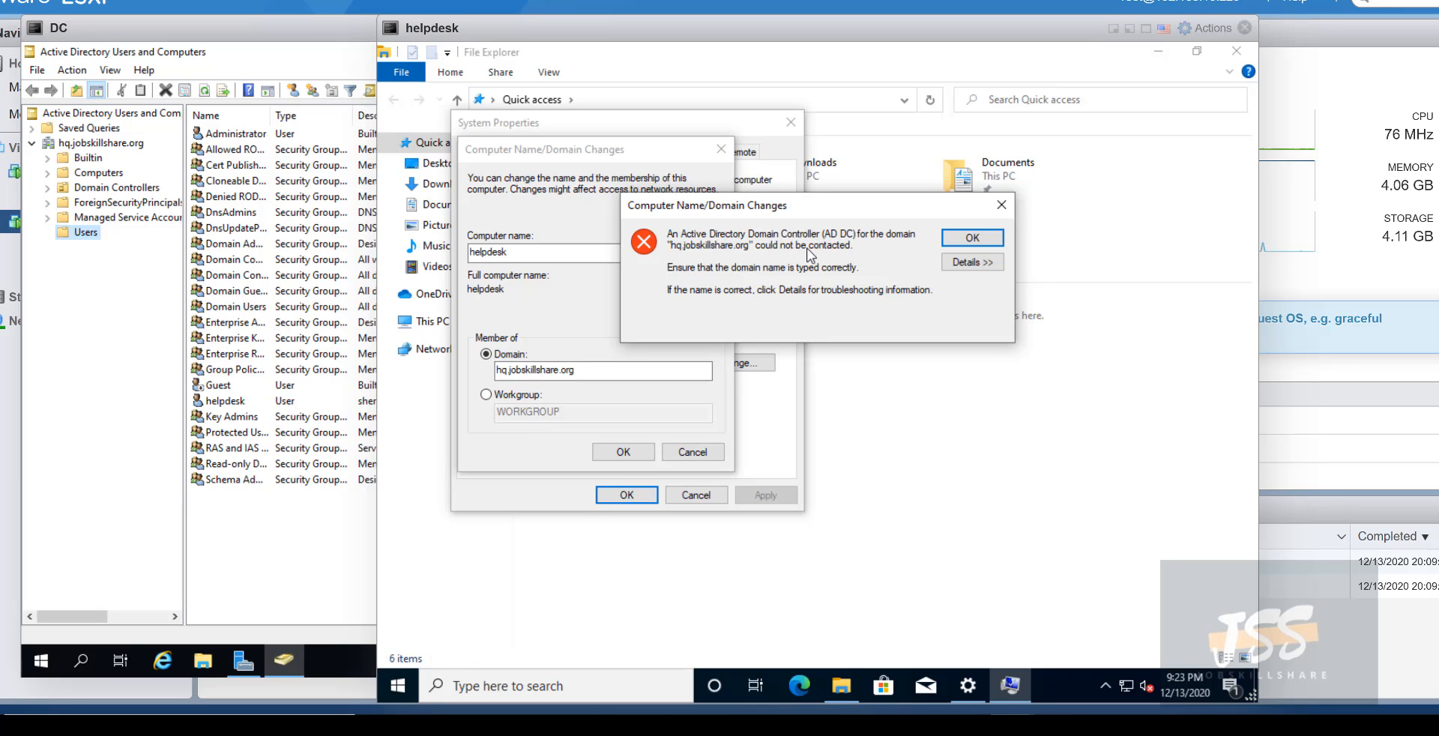
{"action": "left_click", "coordinate": [963, 264]}
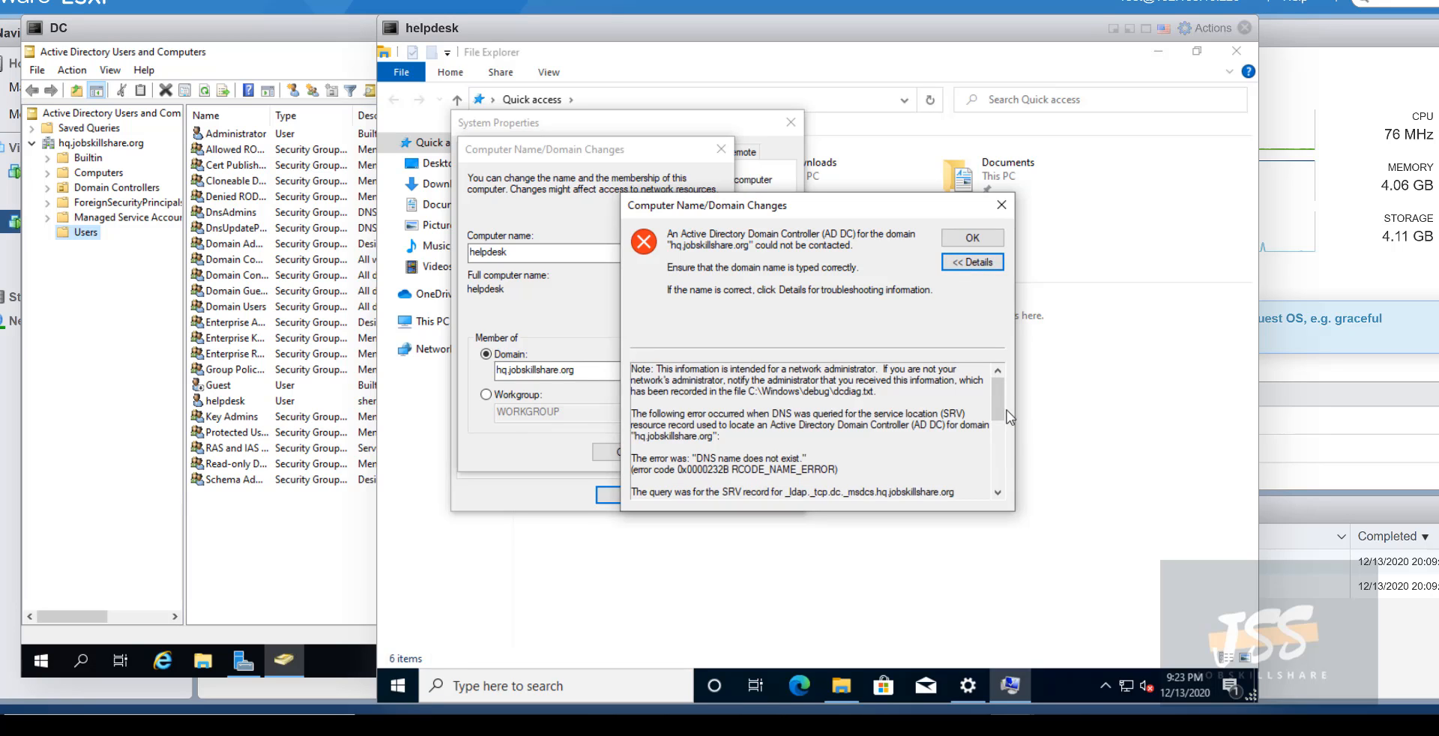
{"action": "left_click_drag", "start_coordinate": [703, 458], "coordinate": [789, 448]}
{"action": "left_click", "coordinate": [815, 428]}
{"action": "left_click_drag", "start_coordinate": [688, 423], "coordinate": [791, 422]}
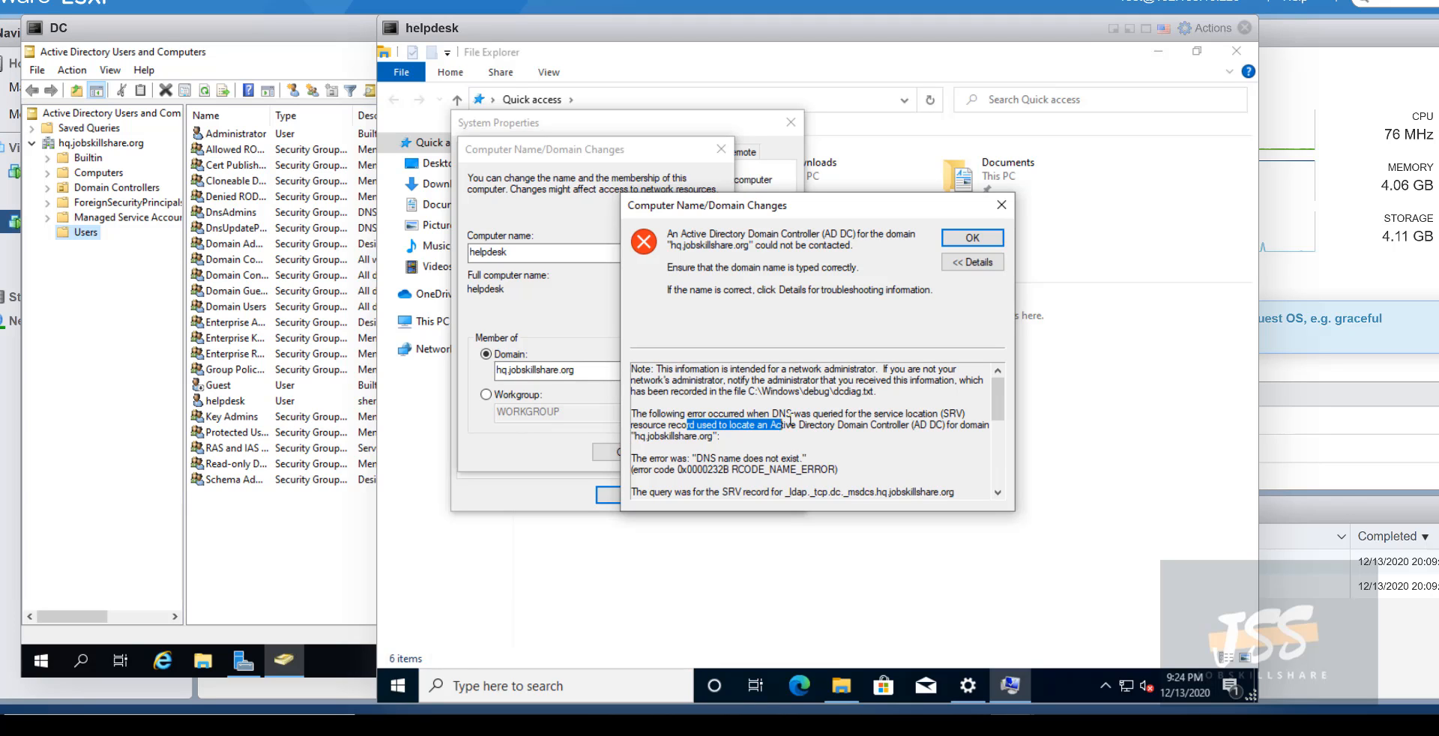
{"action": "scroll", "coordinate": [783, 433], "scroll_direction": "down", "scroll_amount": 3}
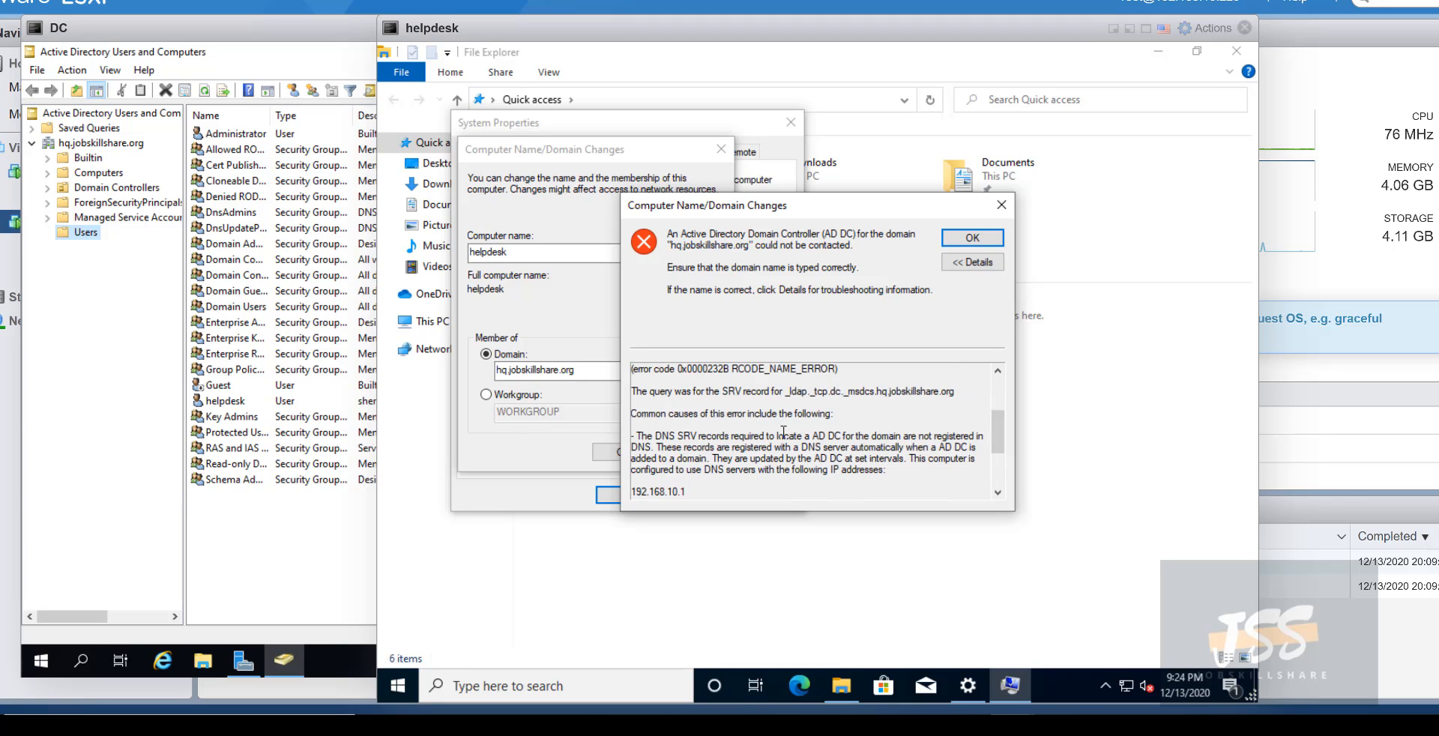
{"action": "scroll", "coordinate": [783, 432], "scroll_direction": "down", "scroll_amount": 2}
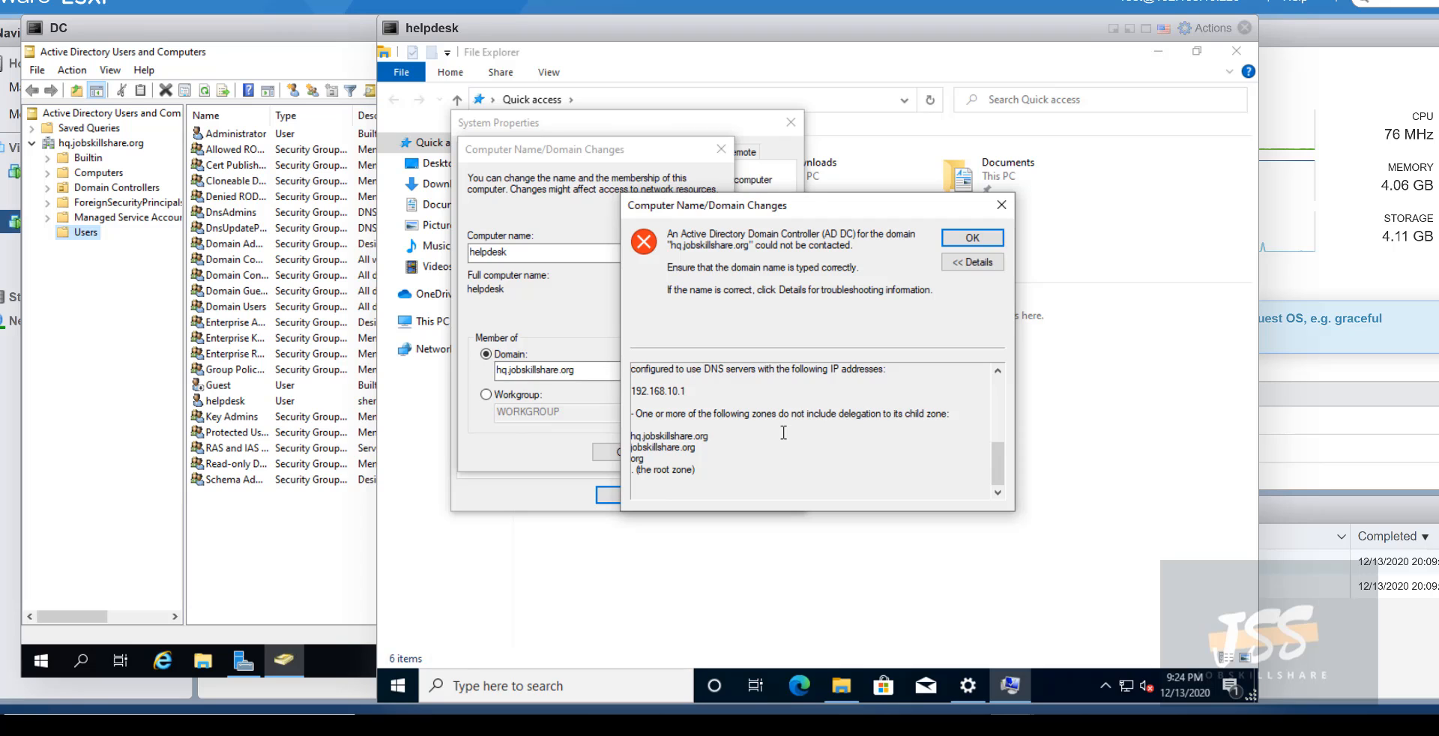
- Rearrange the helpdesk and DC console windows on screen
{"action": "left_click_drag", "start_coordinate": [413, 18], "coordinate": [610, 28]}
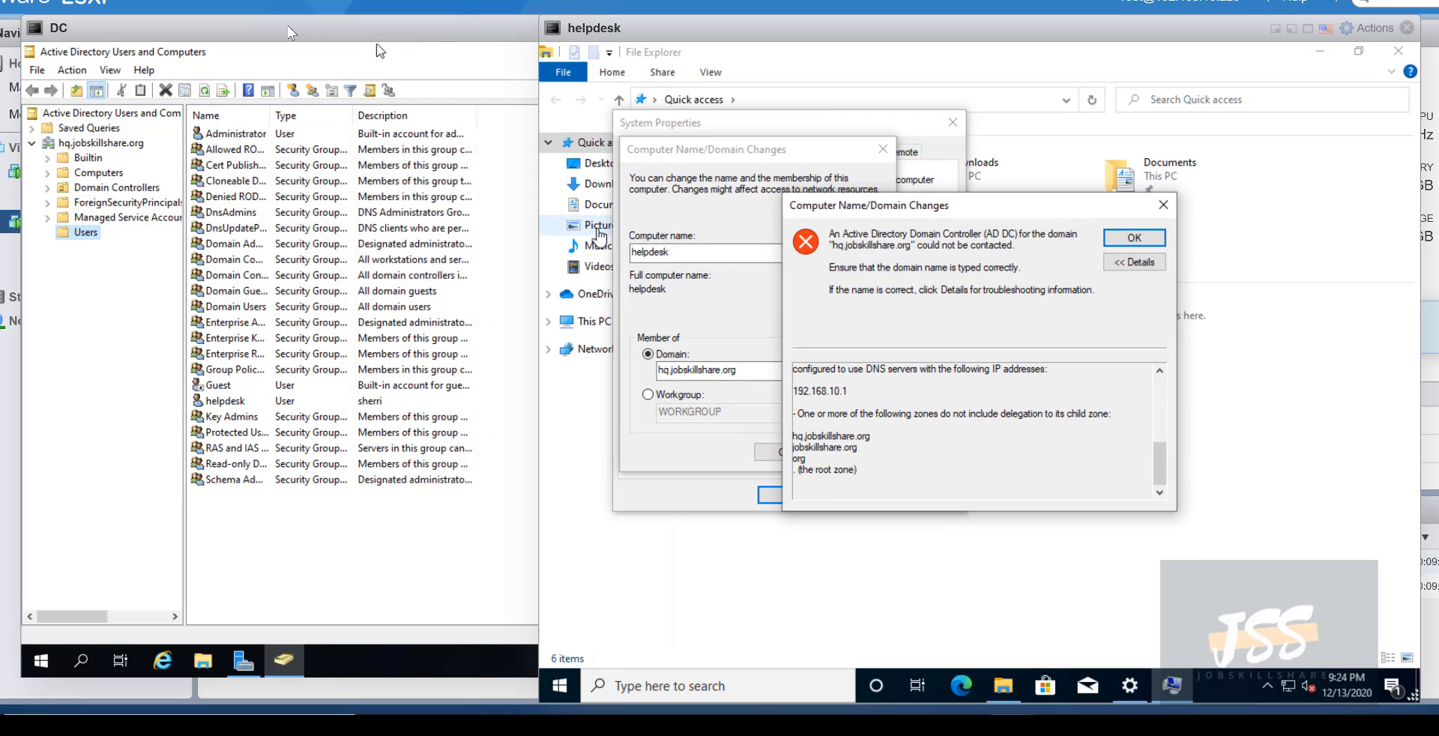
{"action": "left_click", "coordinate": [239, 34]}
{"action": "left_click_drag", "start_coordinate": [238, 29], "coordinate": [300, 49]}
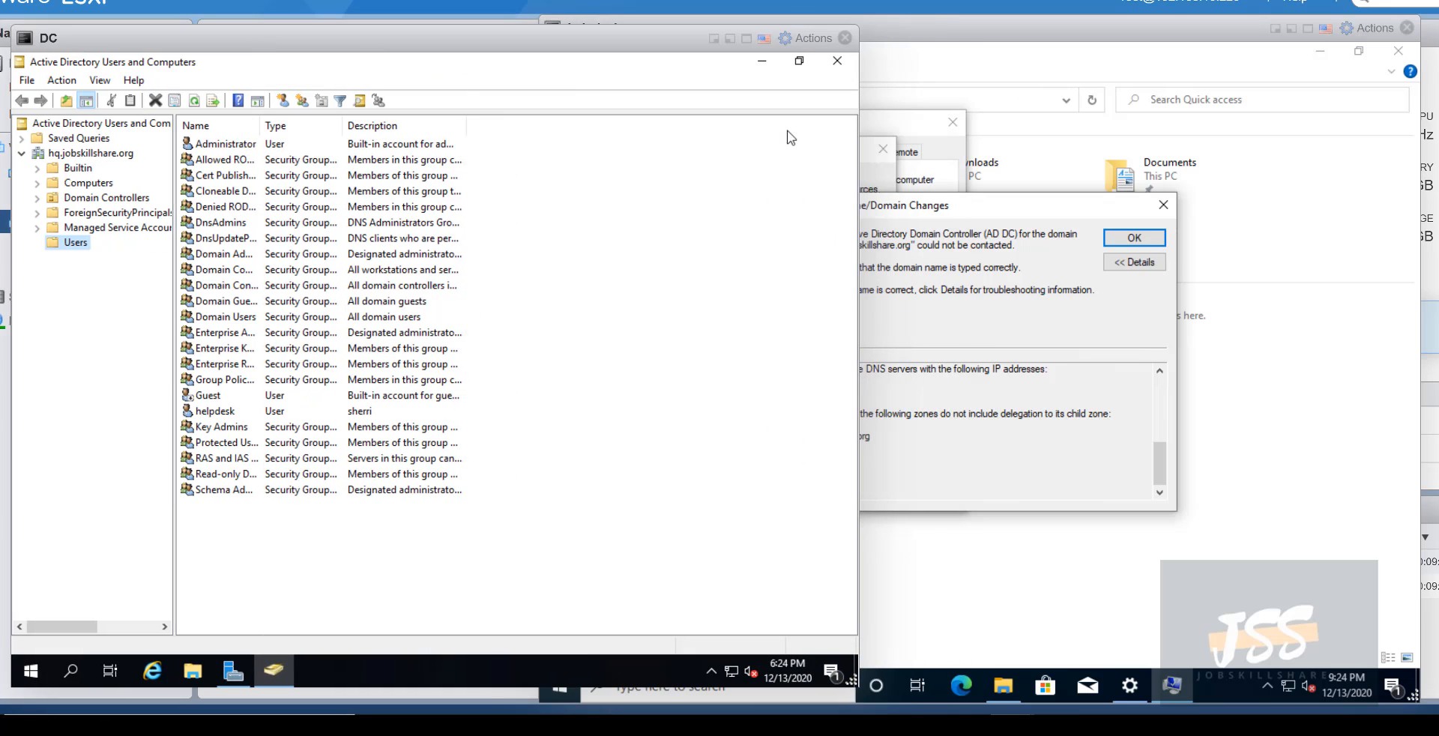
{"action": "left_click", "coordinate": [1006, 56]}
- Launch Command Prompt on helpdesk by searching 'cmd' from the taskbar
{"action": "left_click", "coordinate": [1003, 34]}
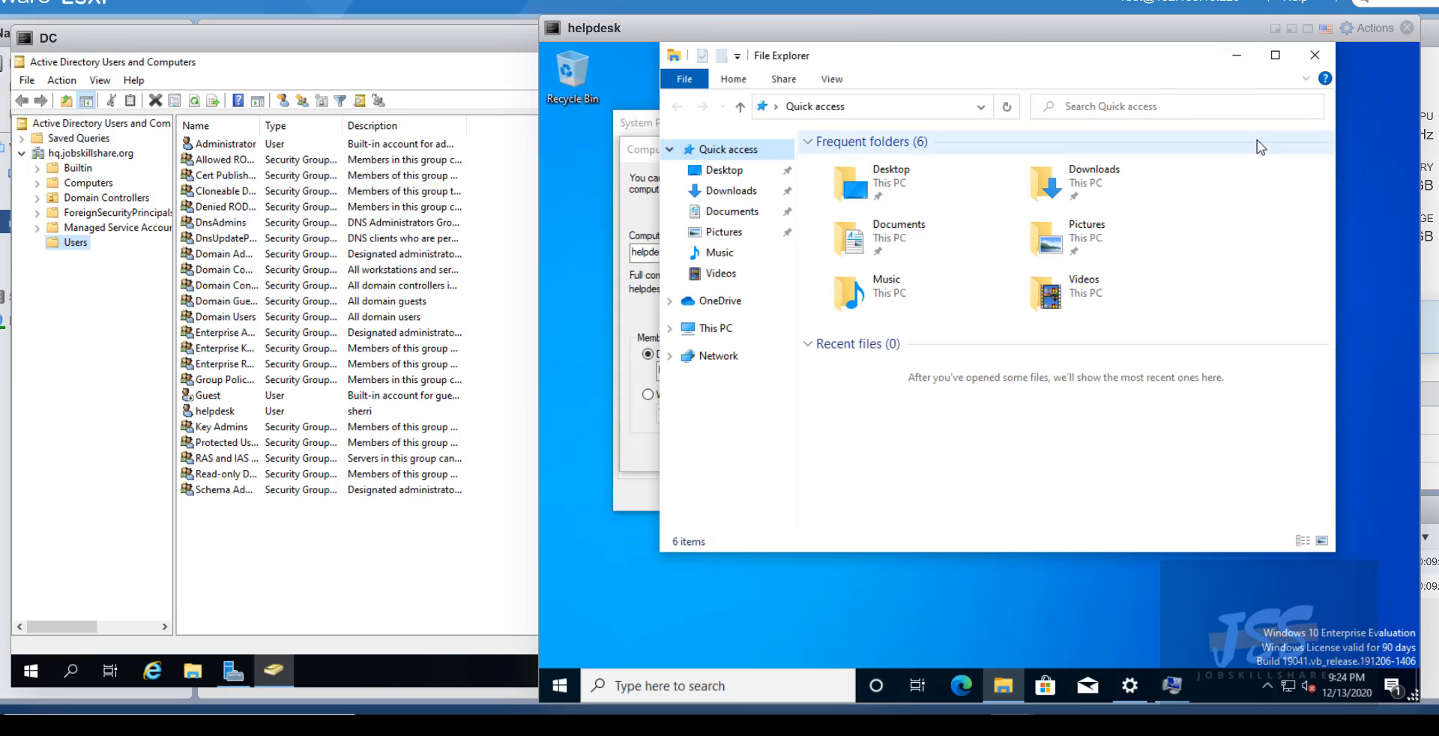
{"action": "left_click_drag", "start_coordinate": [1003, 33], "coordinate": [911, 34]}
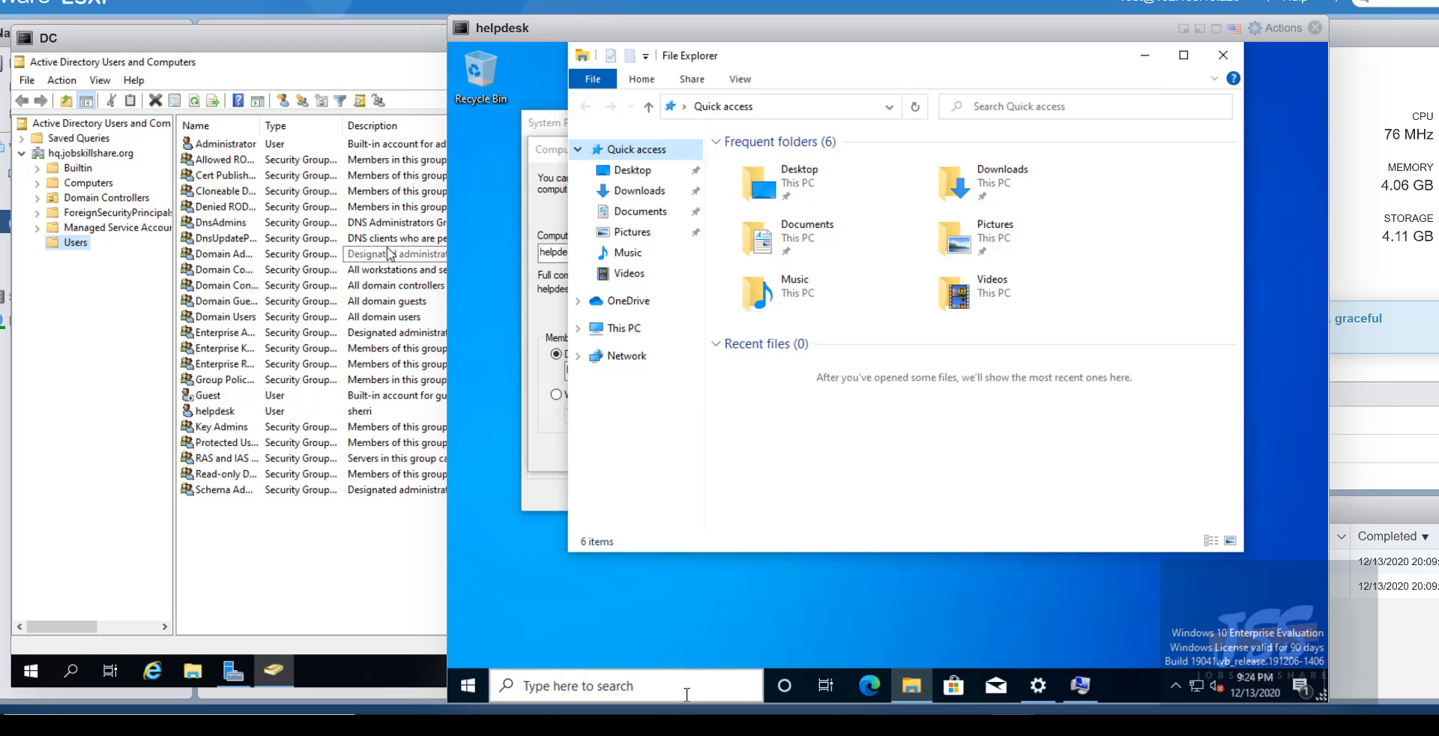
{"action": "left_click", "coordinate": [687, 689]}
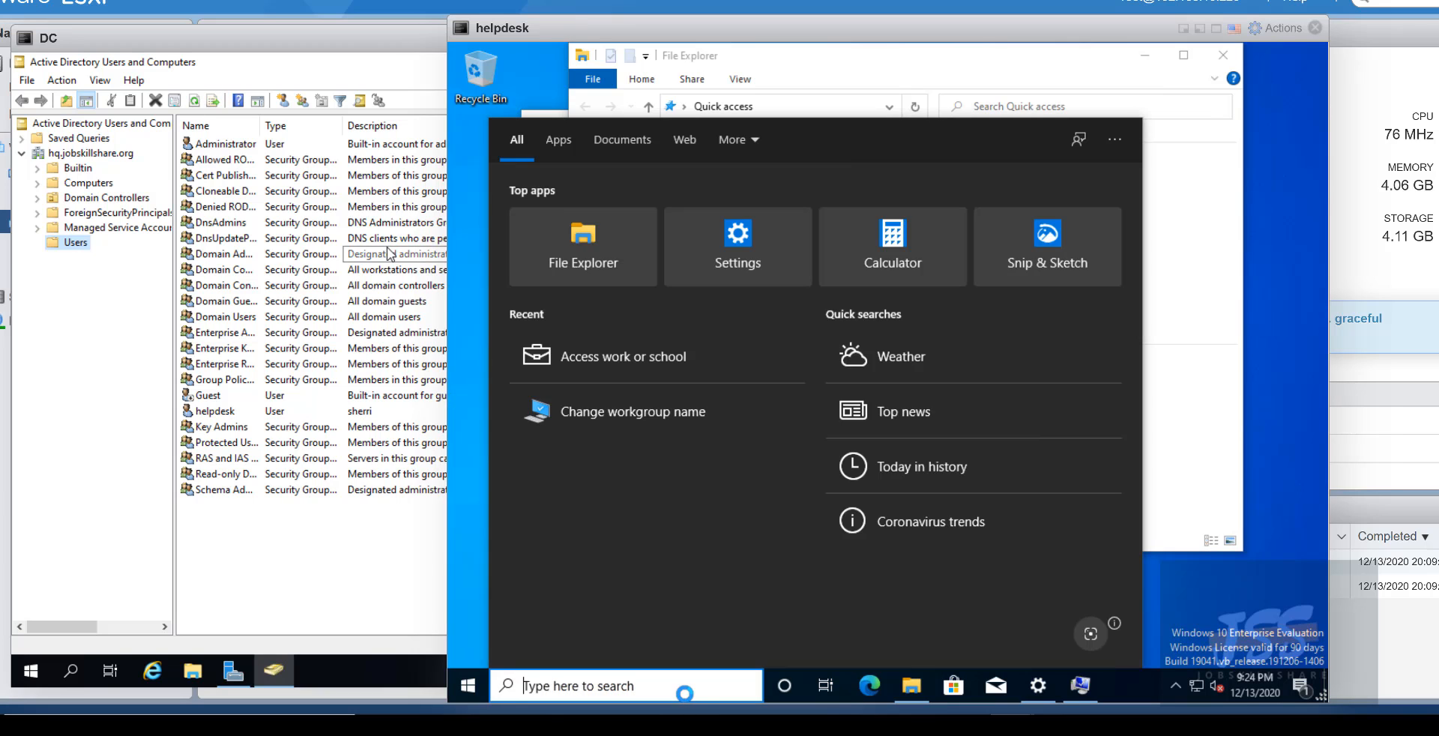
{"action": "type", "text": "cmd"}
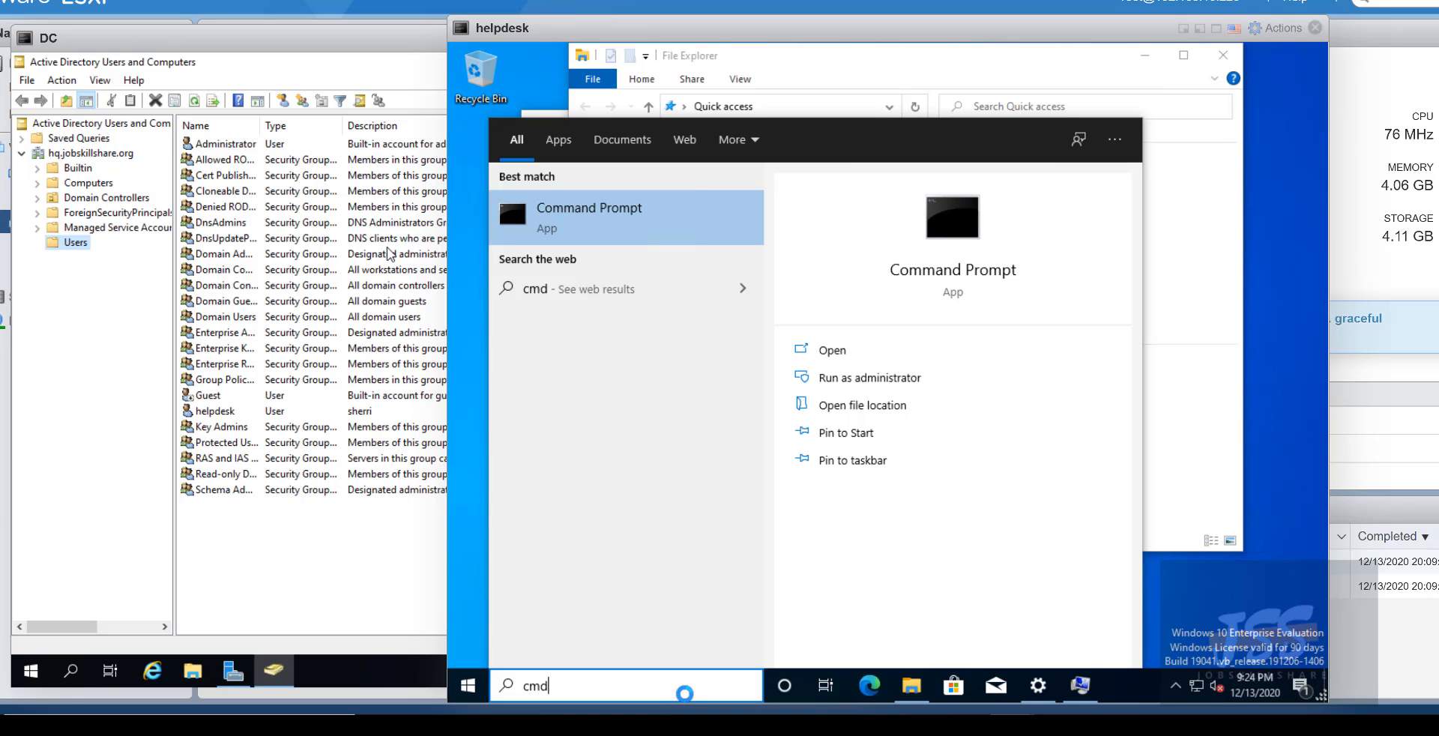
{"action": "key", "text": "Return"}
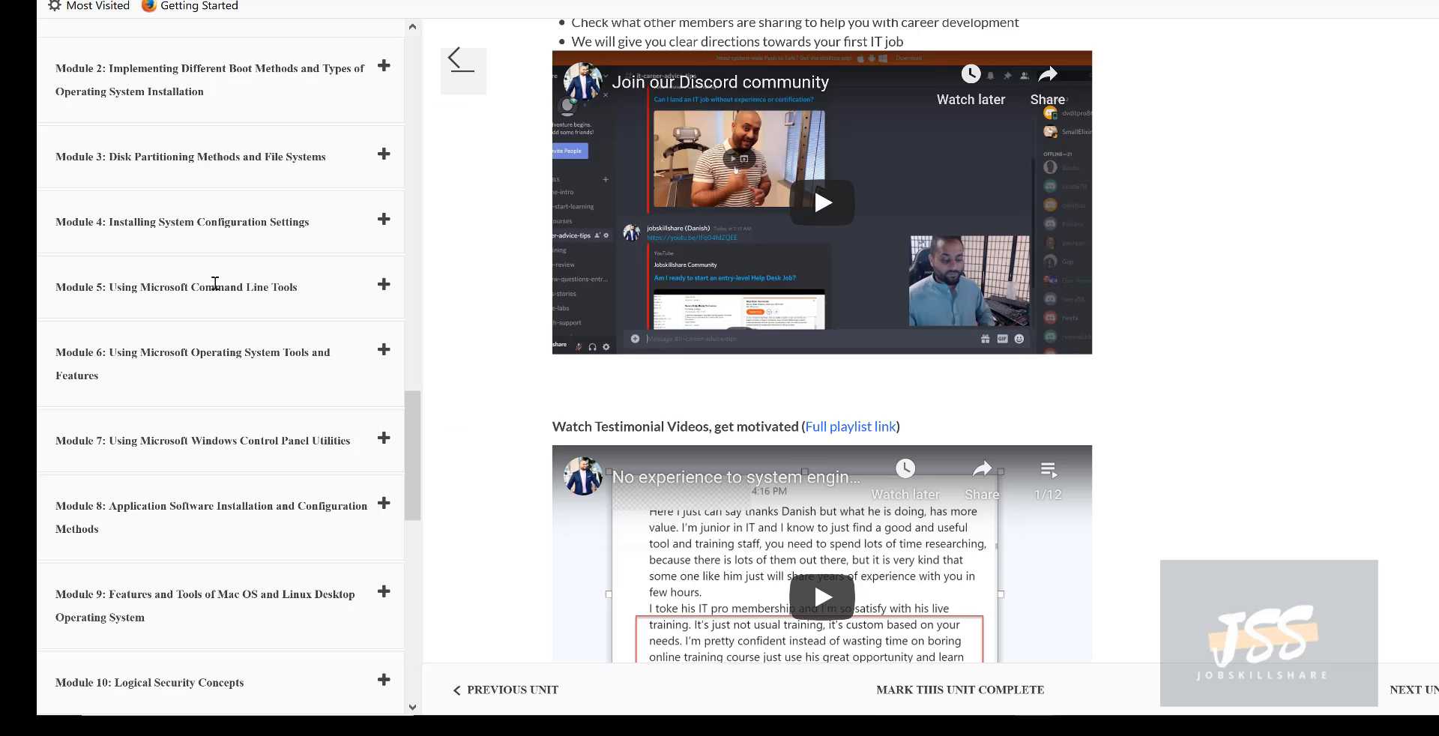
- Start the self-paced IT Support Technician program and expand Module 5's task list
{"action": "scroll", "coordinate": [267, 336], "scroll_direction": "up", "scroll_amount": 3}
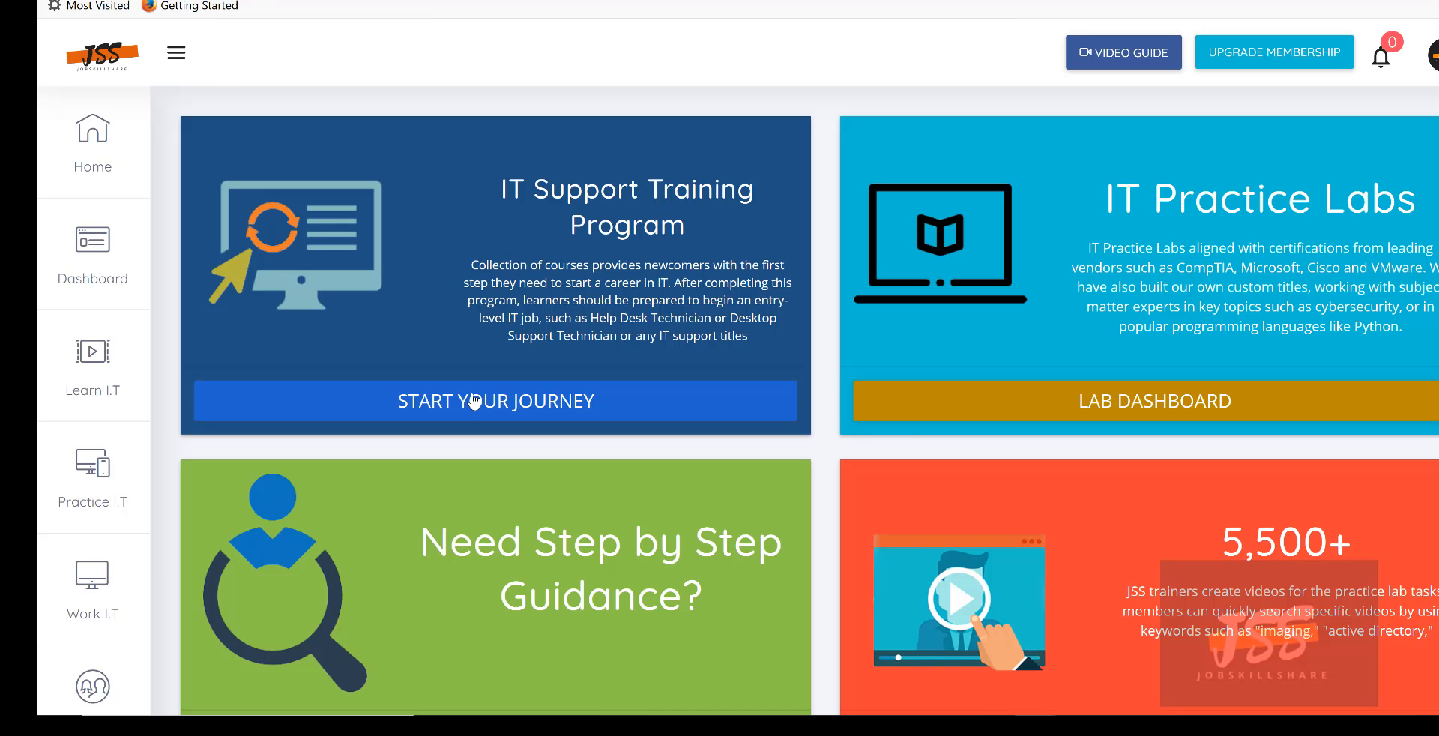
{"action": "left_click", "coordinate": [474, 400]}
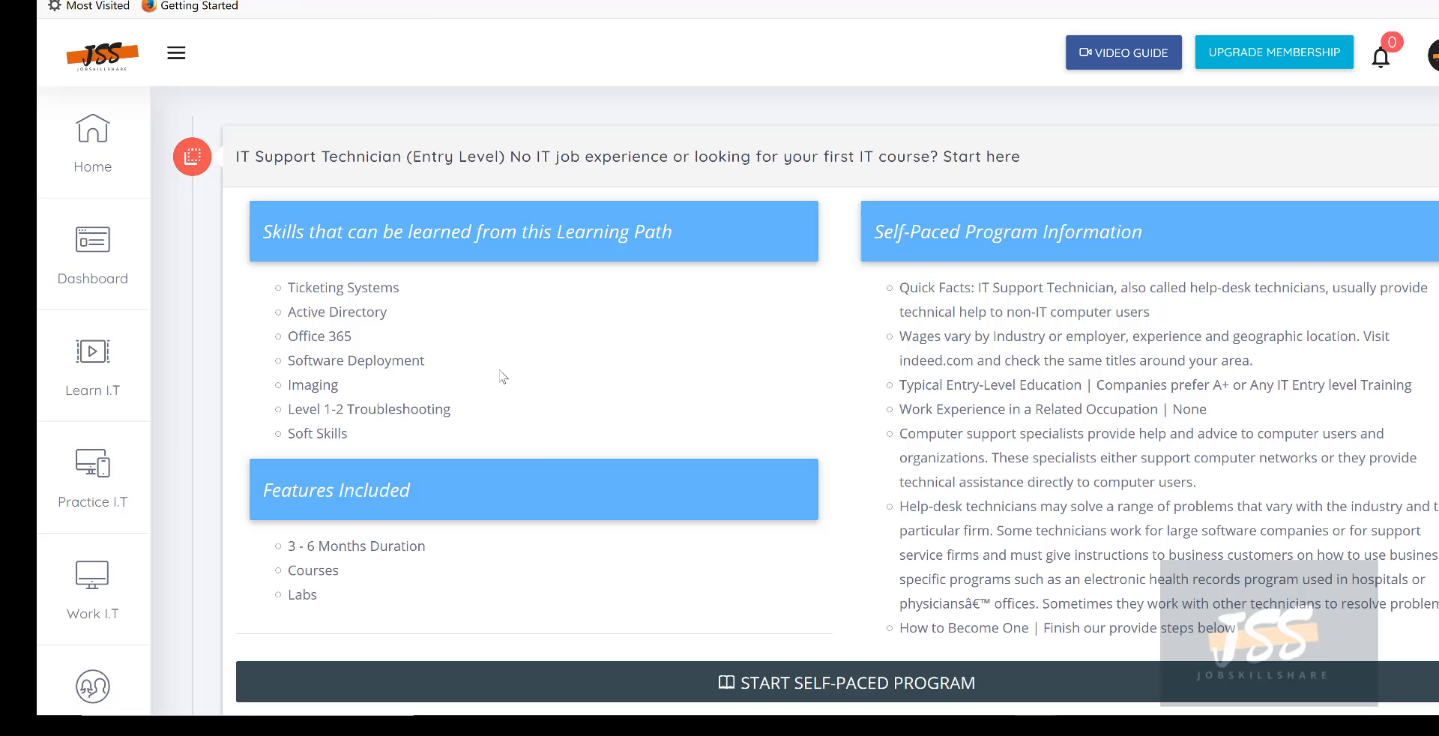
{"action": "left_click", "coordinate": [764, 680]}
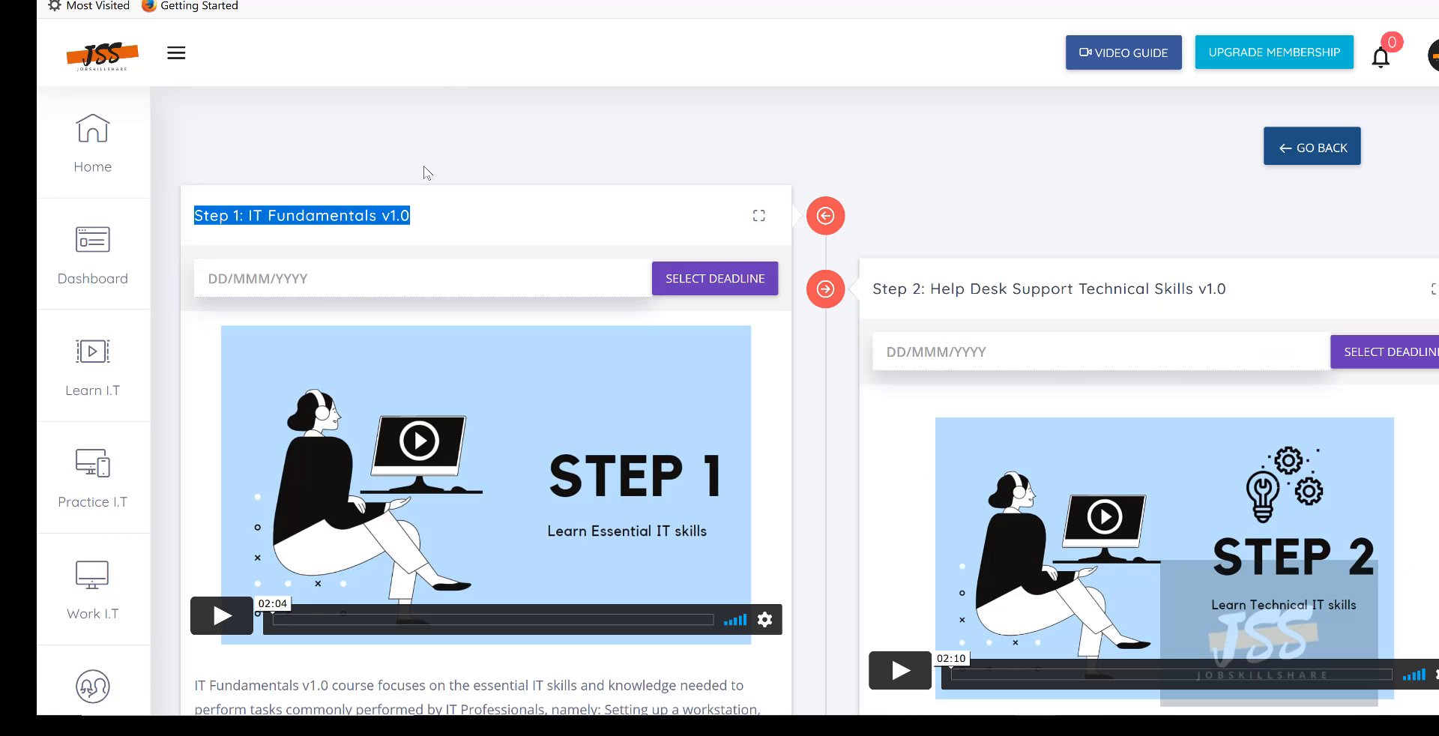
{"action": "scroll", "coordinate": [389, 285], "scroll_direction": "down", "scroll_amount": 7}
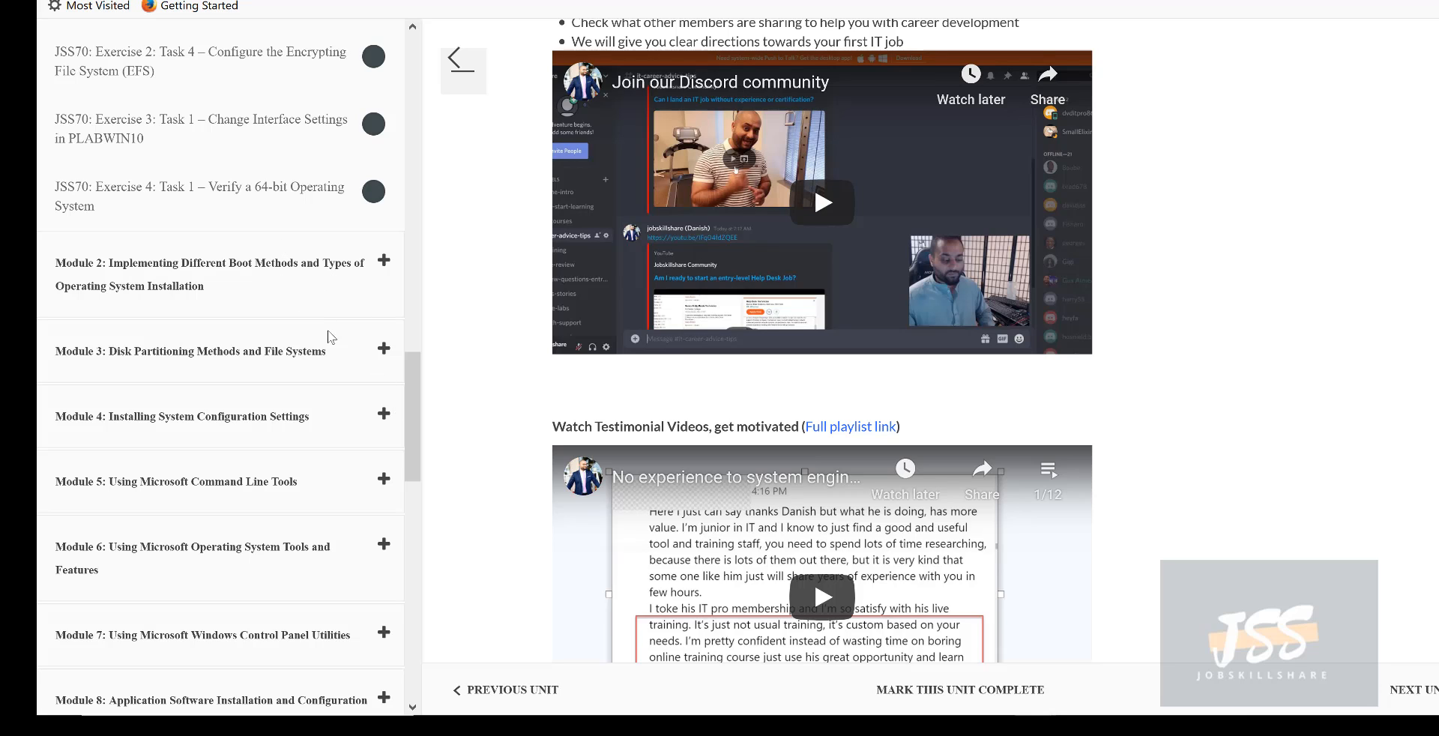
{"action": "left_click", "coordinate": [319, 487]}
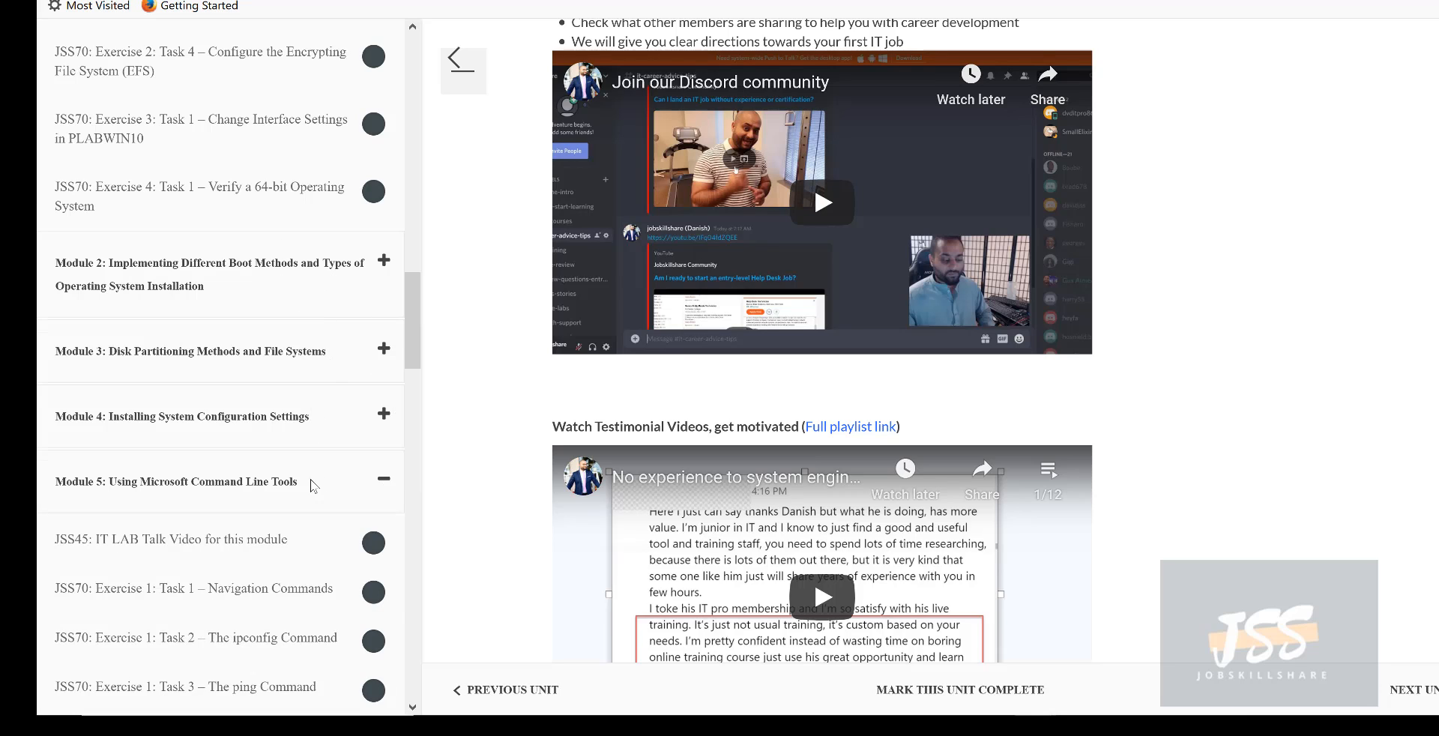
{"action": "scroll", "coordinate": [314, 487], "scroll_direction": "down", "scroll_amount": 3}
{"action": "scroll", "coordinate": [313, 488], "scroll_direction": "down", "scroll_amount": 4}
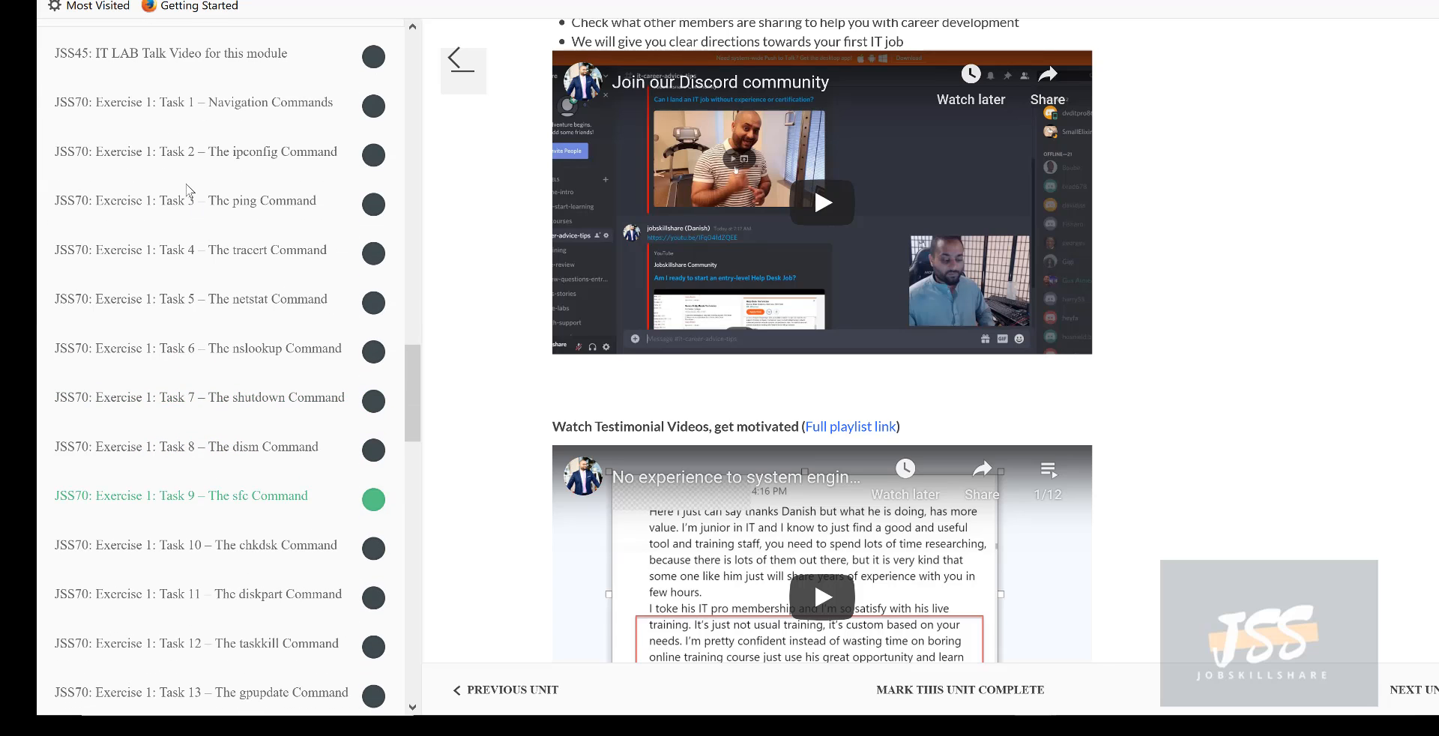
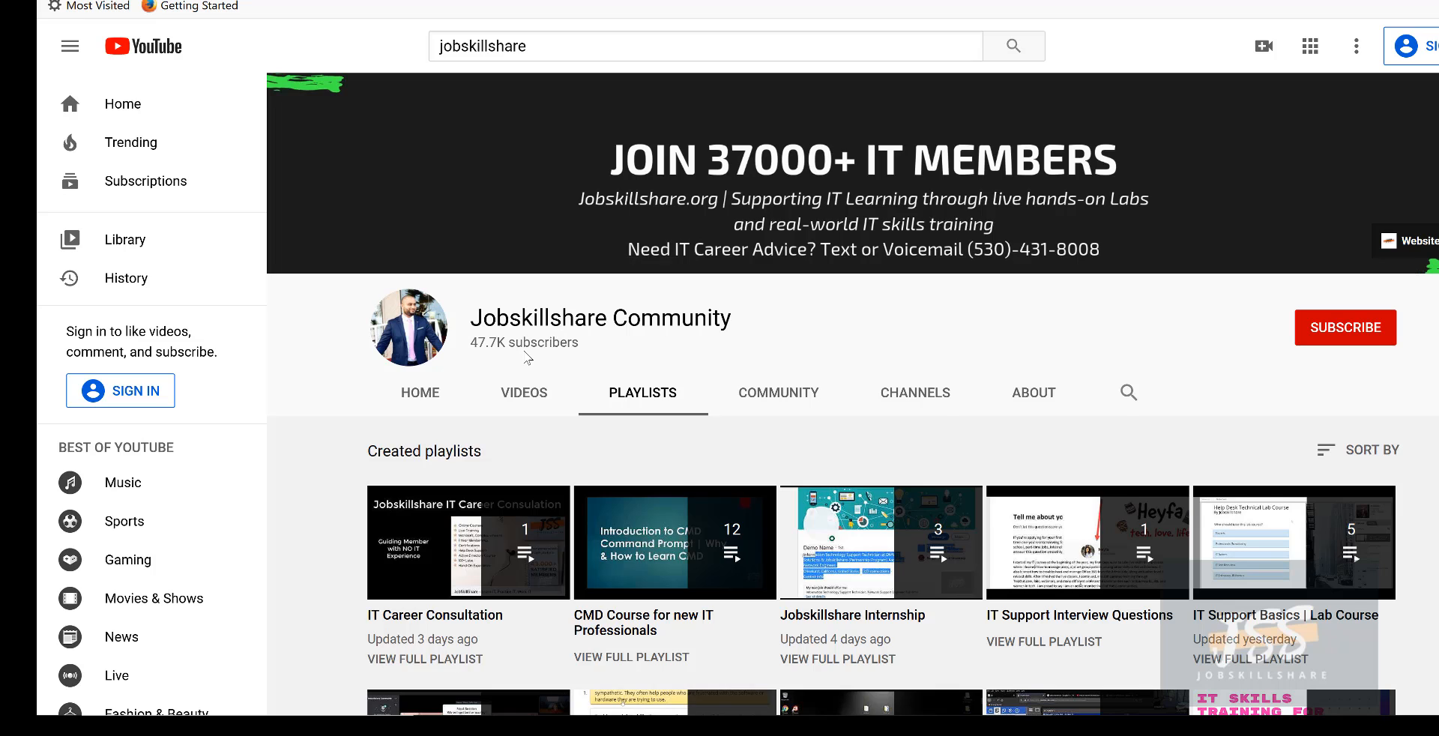
- Scroll through the parts of the CMD Course for new IT Professionals playlist
{"action": "scroll", "coordinate": [527, 358], "scroll_direction": "down", "scroll_amount": 2}
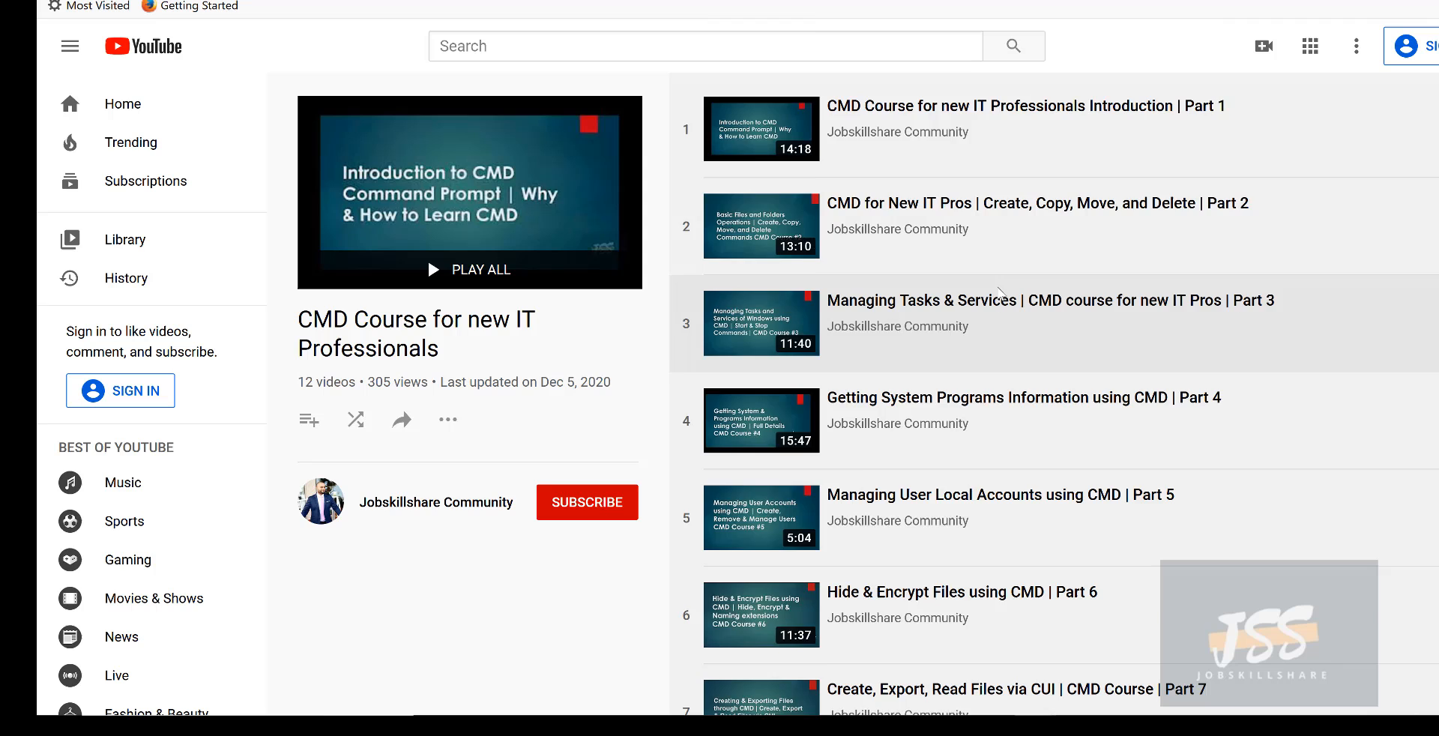
{"action": "scroll", "coordinate": [999, 295], "scroll_direction": "down", "scroll_amount": 7}
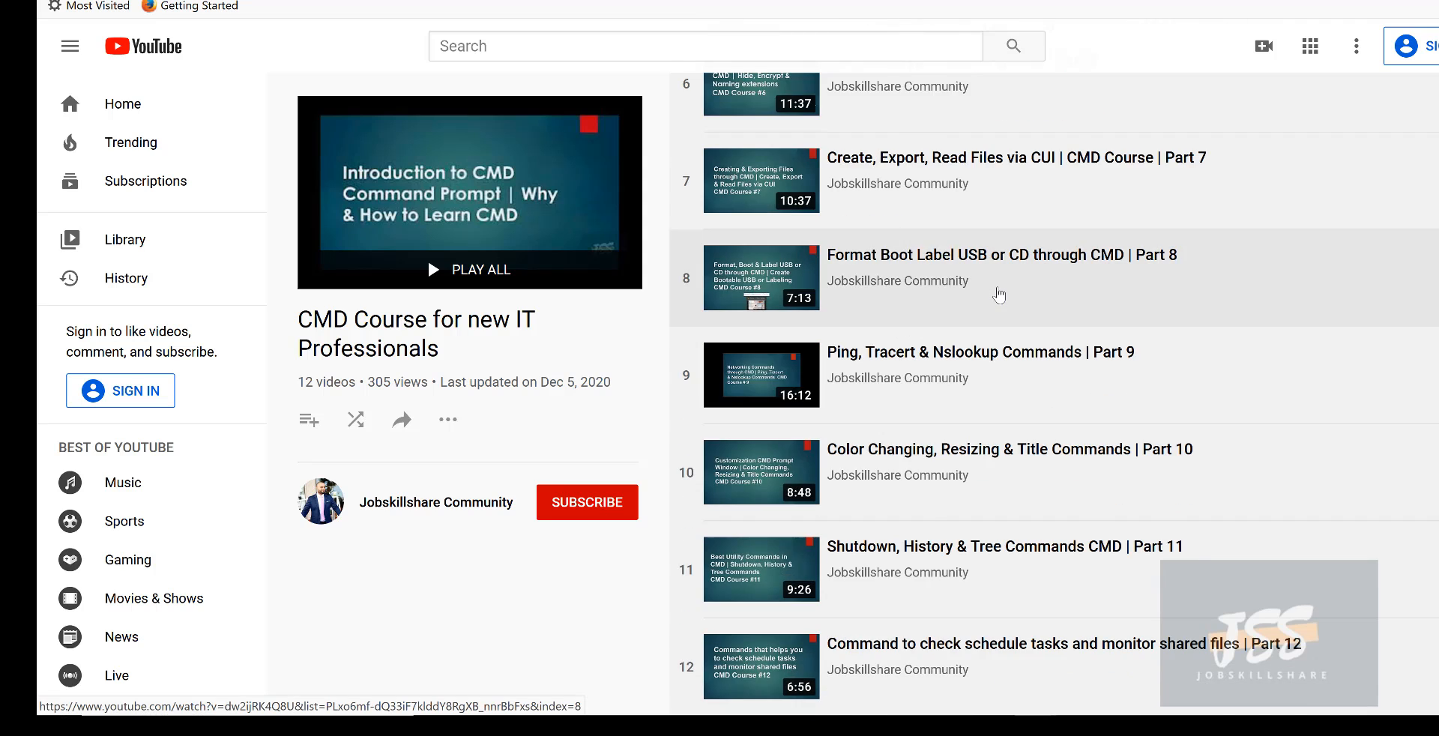
{"action": "scroll", "coordinate": [999, 295], "scroll_direction": "up", "scroll_amount": 7}
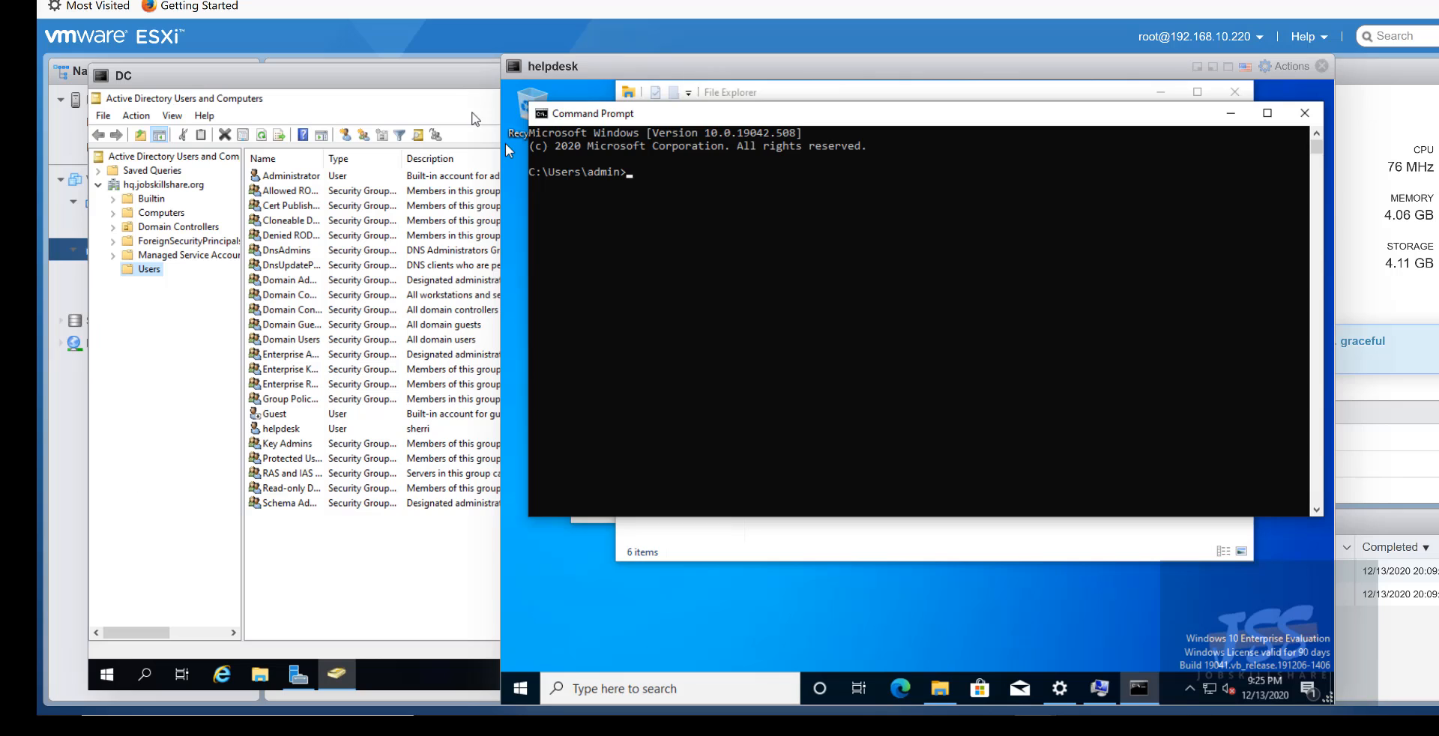
- Ping dc from the helpdesk Command Prompt, getting replies from 192.168.10.194, then open search on the DC
{"action": "left_click", "coordinate": [671, 180]}
{"action": "type", "text": "pi"}
{"action": "type", "text": "ng dc"}
{"action": "key", "text": "Return"}
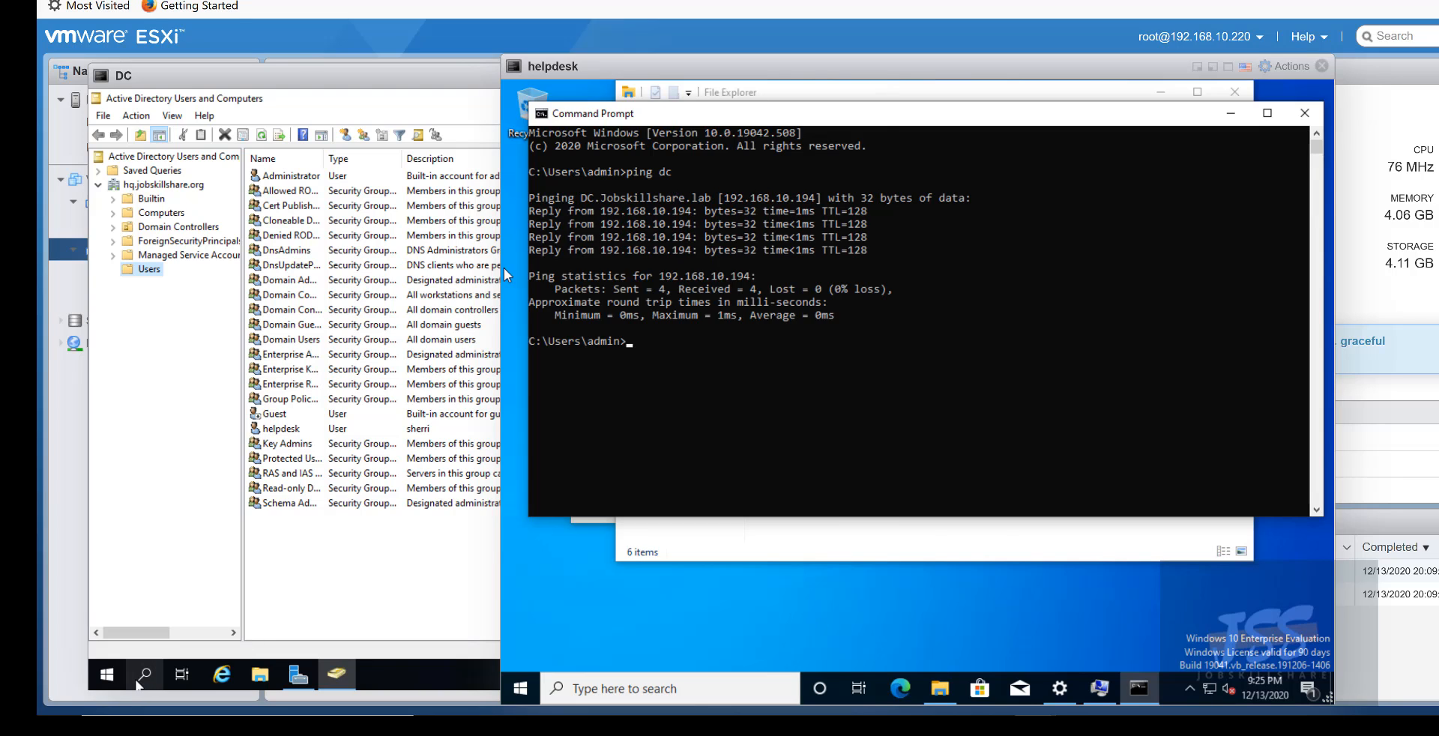
{"action": "left_click", "coordinate": [139, 679]}
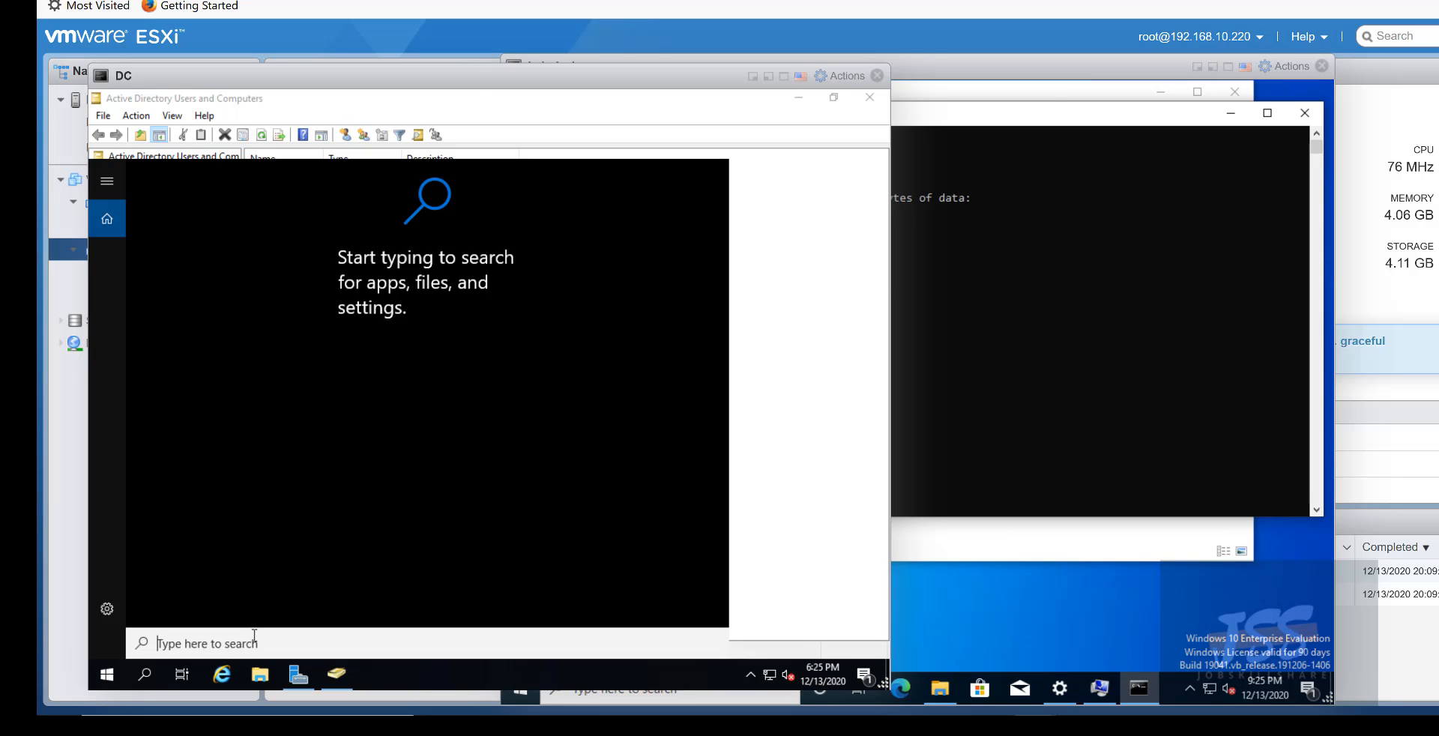
- Run ipconfig in a DC Command Prompt, showing 192.168.10.194, and place the helpdesk console alongside
{"action": "type", "text": "cmd"}
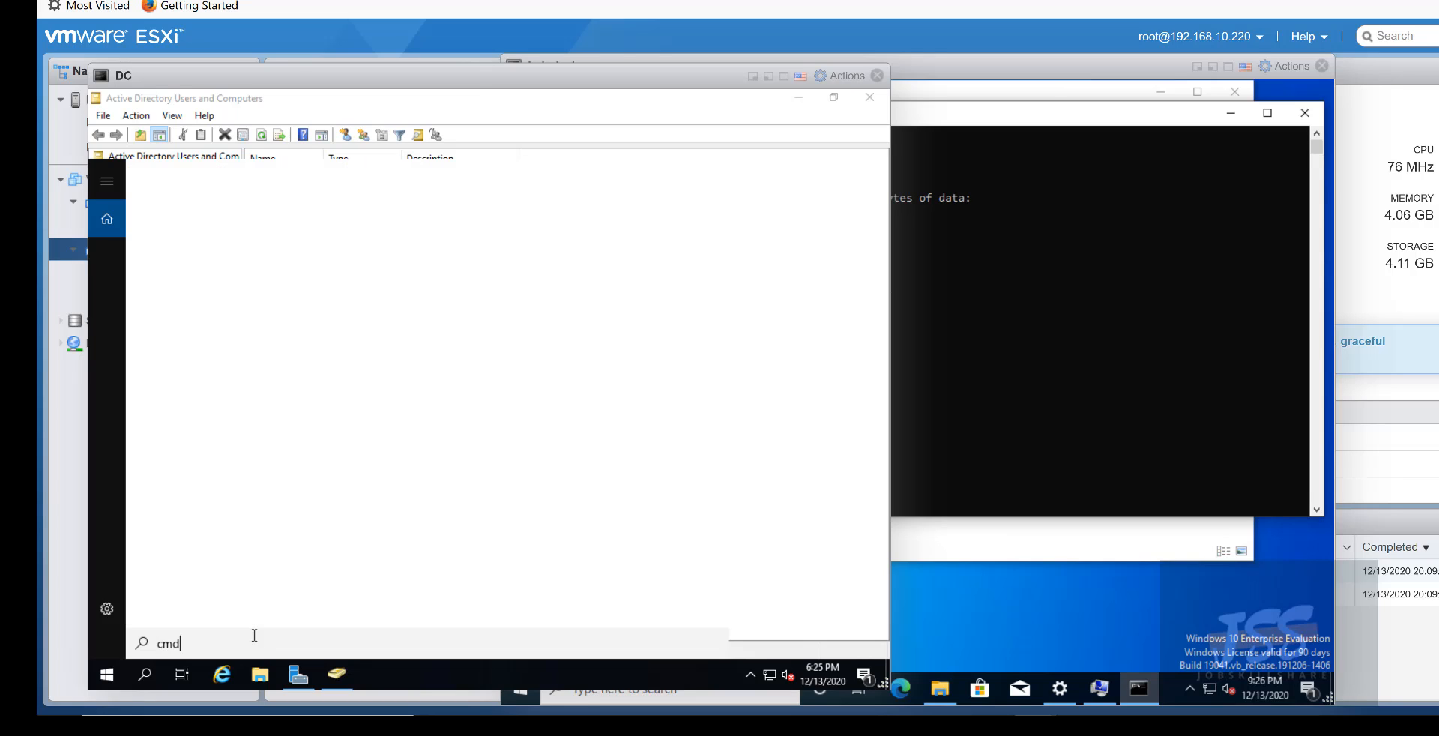
{"action": "key", "text": "Return"}
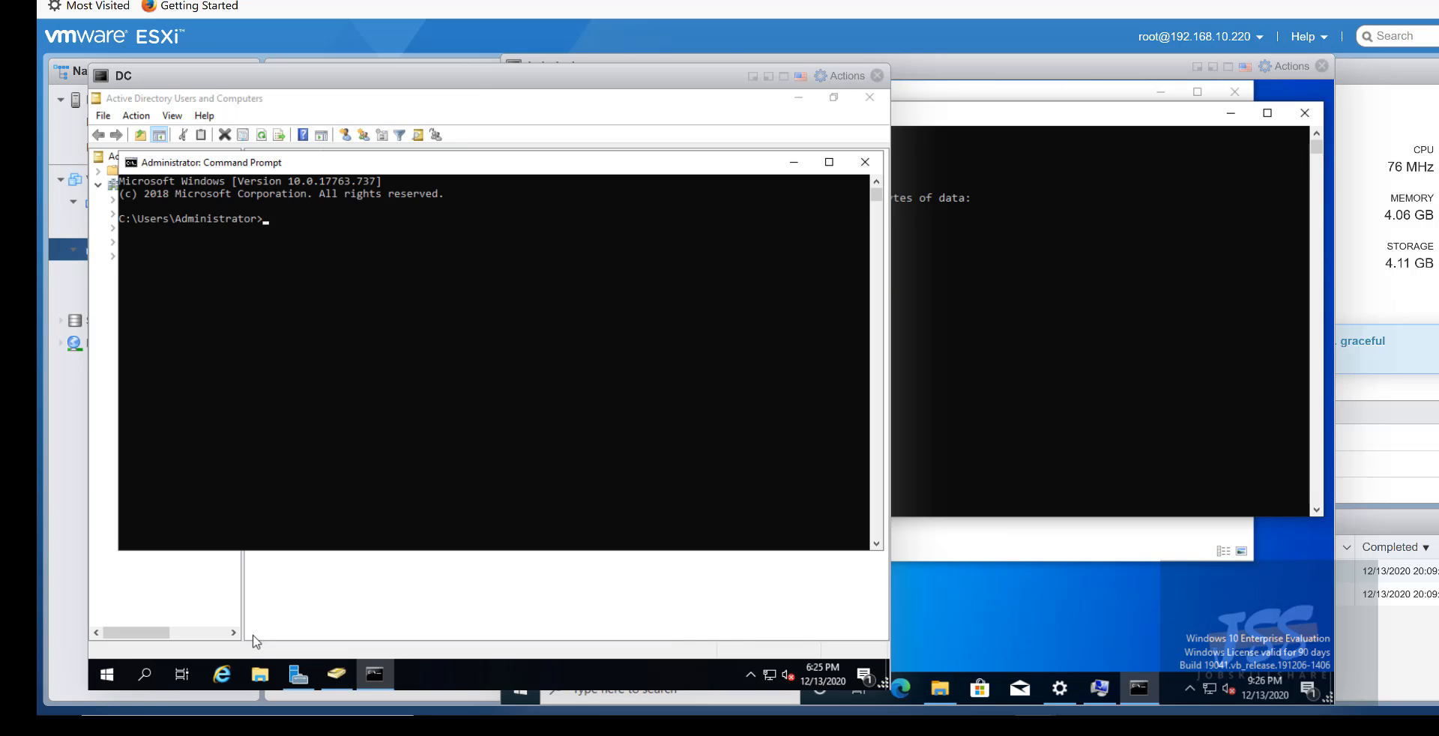
{"action": "type", "text": "ipconfig"}
{"action": "key", "text": "Return"}
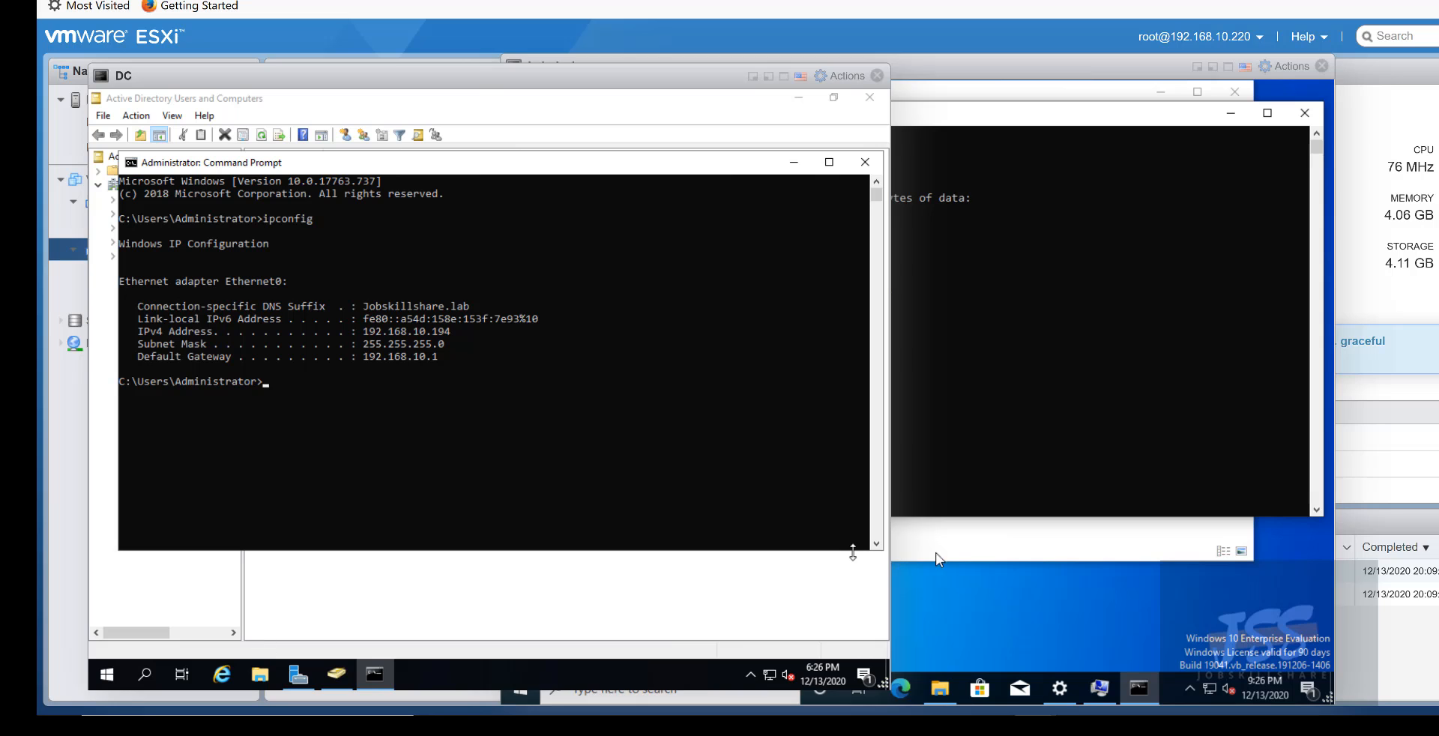
{"action": "left_click", "coordinate": [1018, 465]}
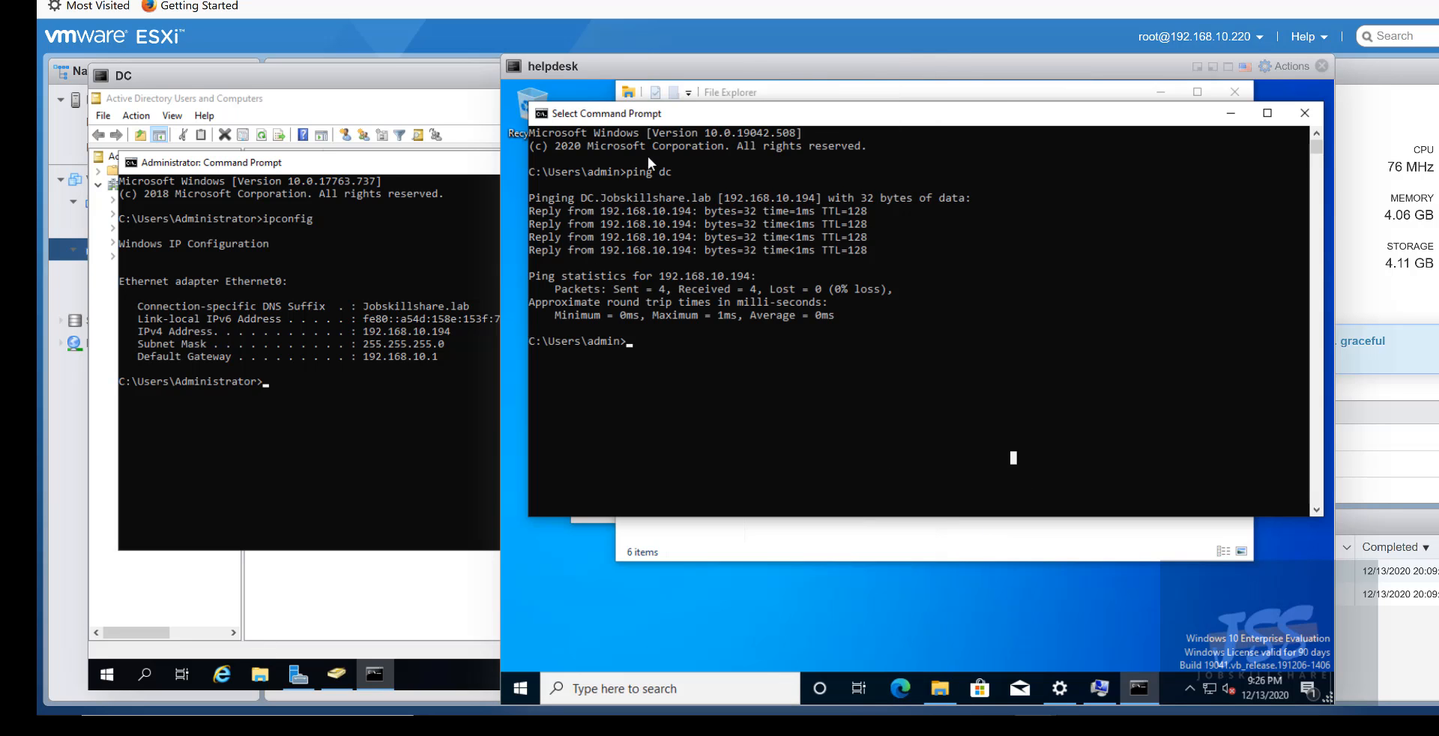
{"action": "left_click_drag", "start_coordinate": [629, 68], "coordinate": [676, 97]}
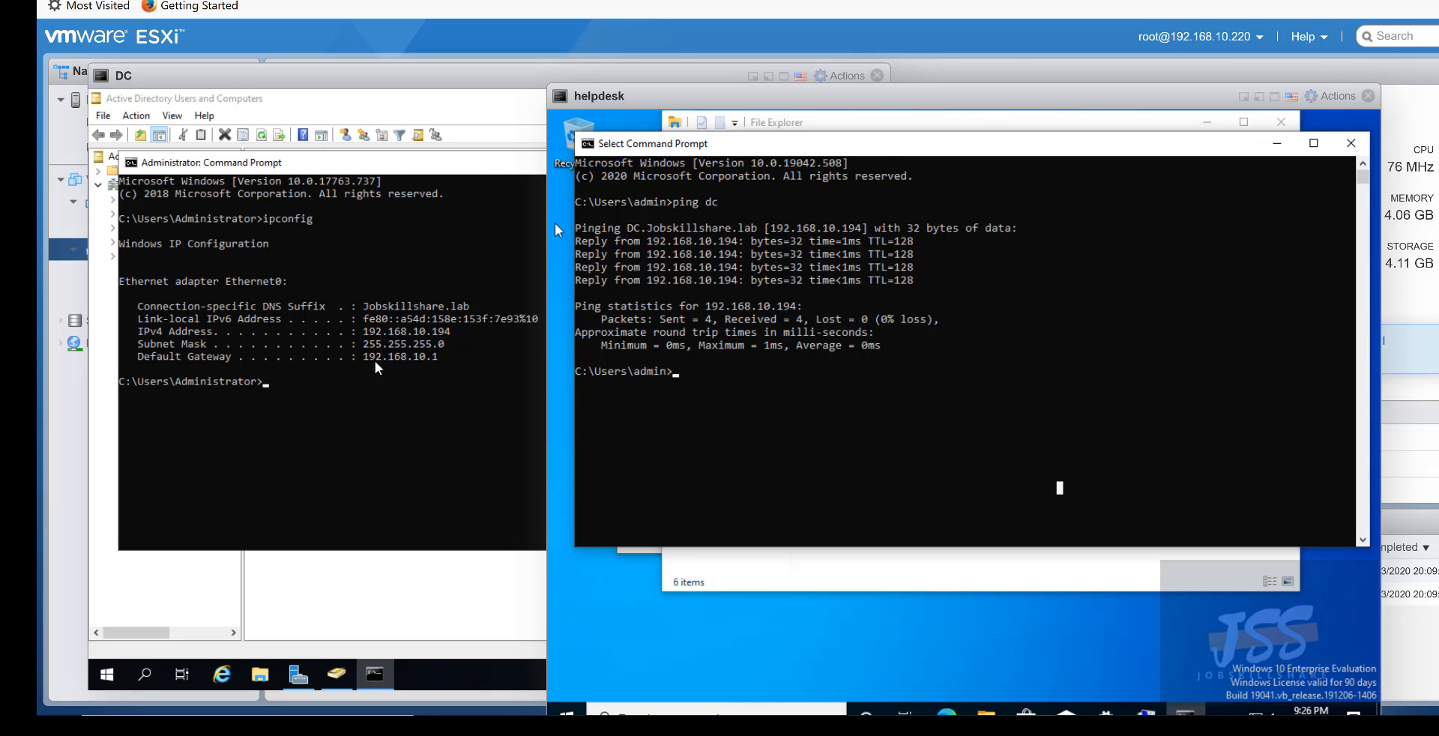
- Ping helpdesk from the DC Command Prompt, which times out
{"action": "left_click", "coordinate": [328, 390]}
{"action": "type", "text": "pin"}
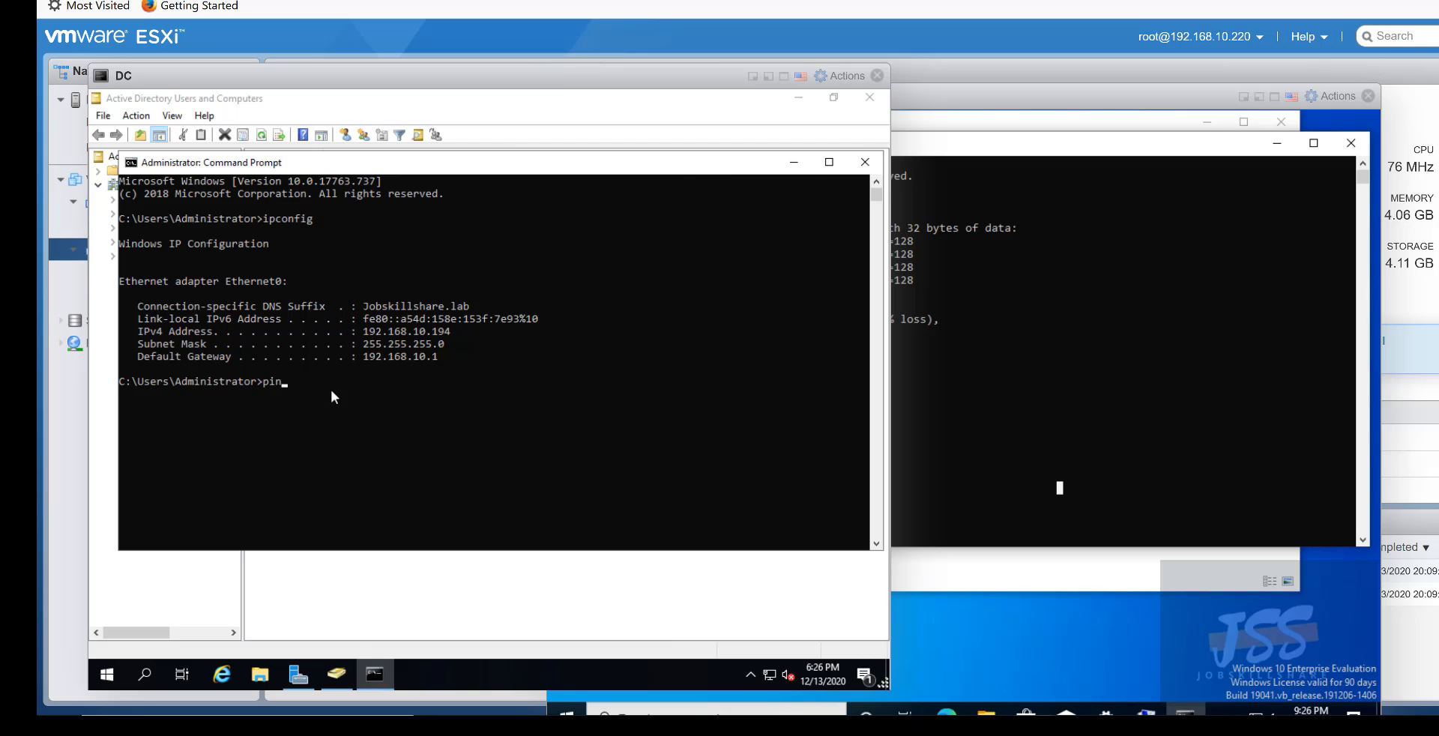
{"action": "type", "text": "g helpdesk"}
{"action": "key", "text": "Return"}
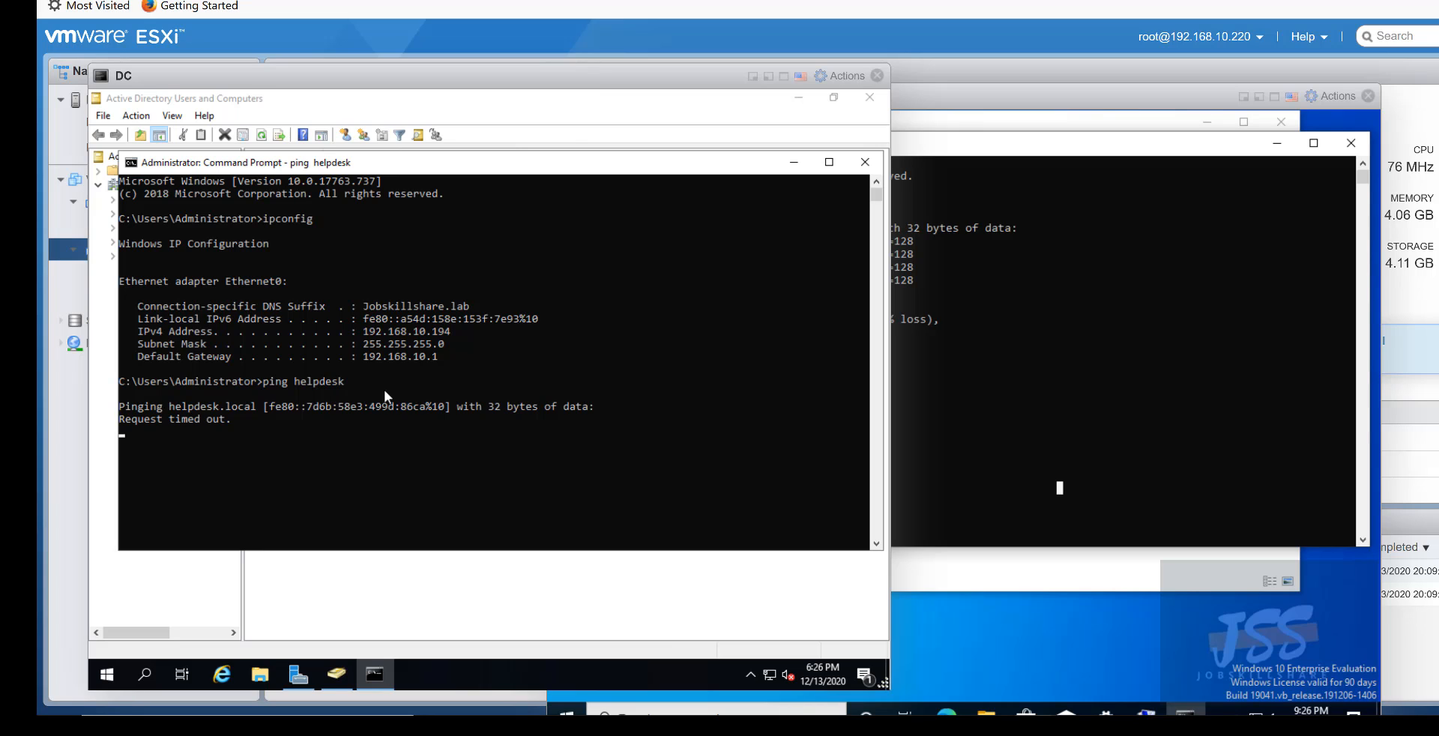
- Ping hq.jobskillshare.org from the helpdesk prompt, getting 100% loss, and reposition the console
{"action": "left_click", "coordinate": [1045, 370]}
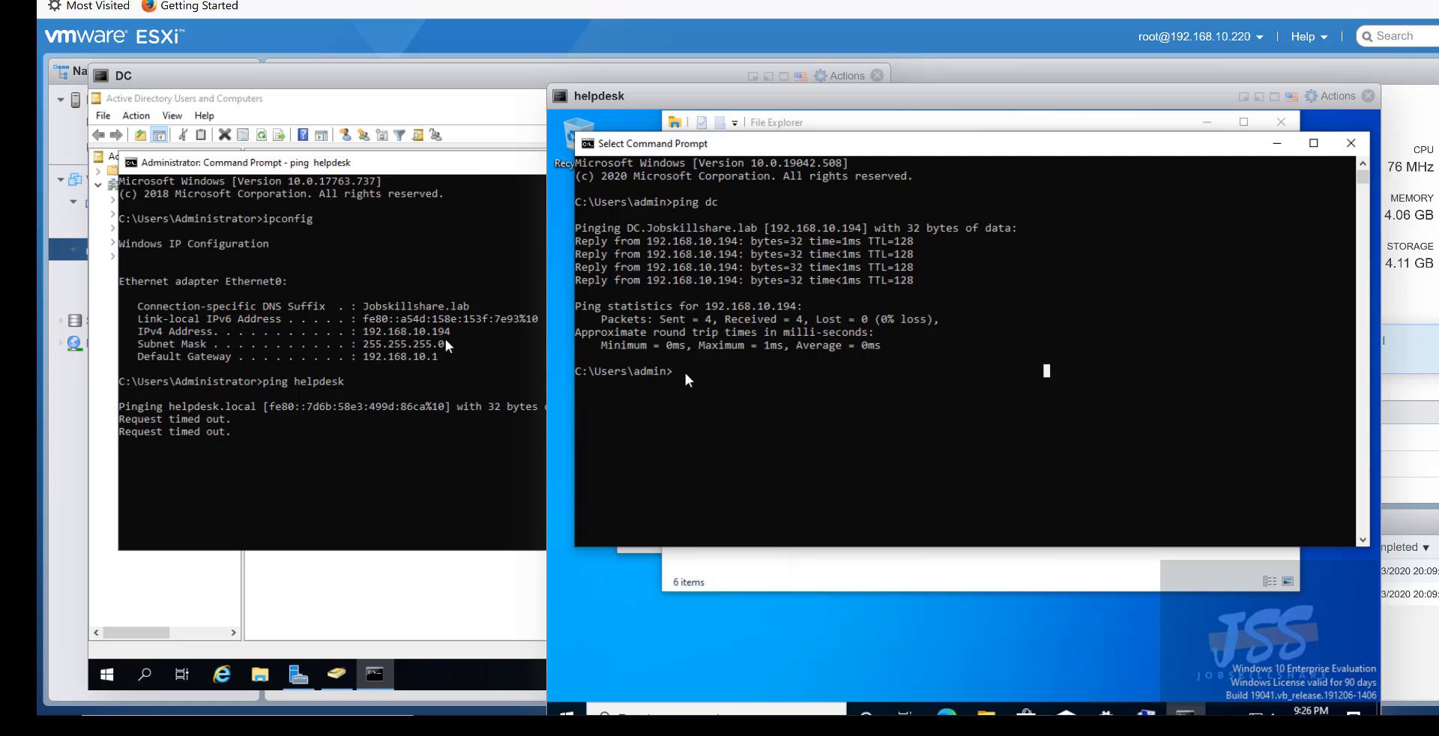
{"action": "left_click", "coordinate": [850, 345]}
{"action": "left_click_drag", "start_coordinate": [850, 345], "coordinate": [679, 332]}
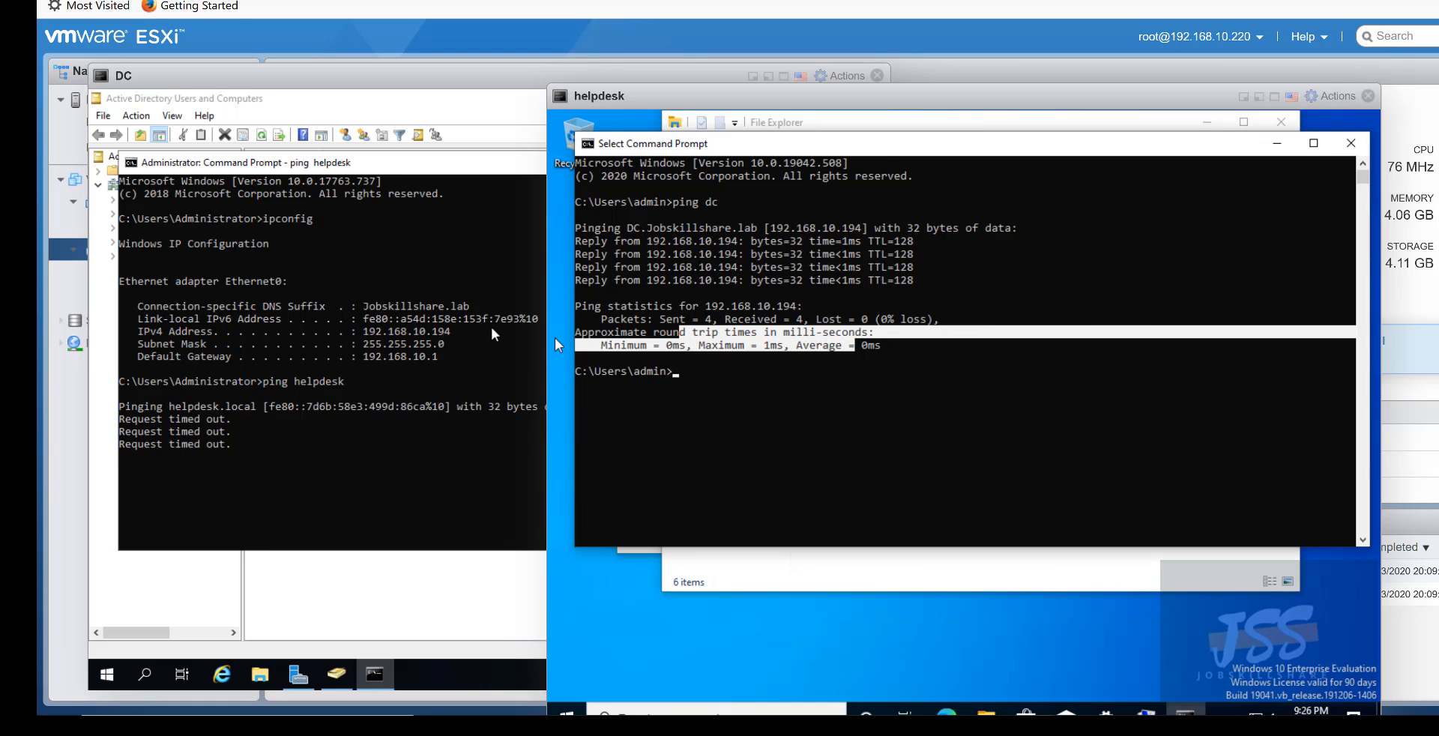
{"action": "left_click", "coordinate": [452, 323]}
{"action": "left_click", "coordinate": [910, 357]}
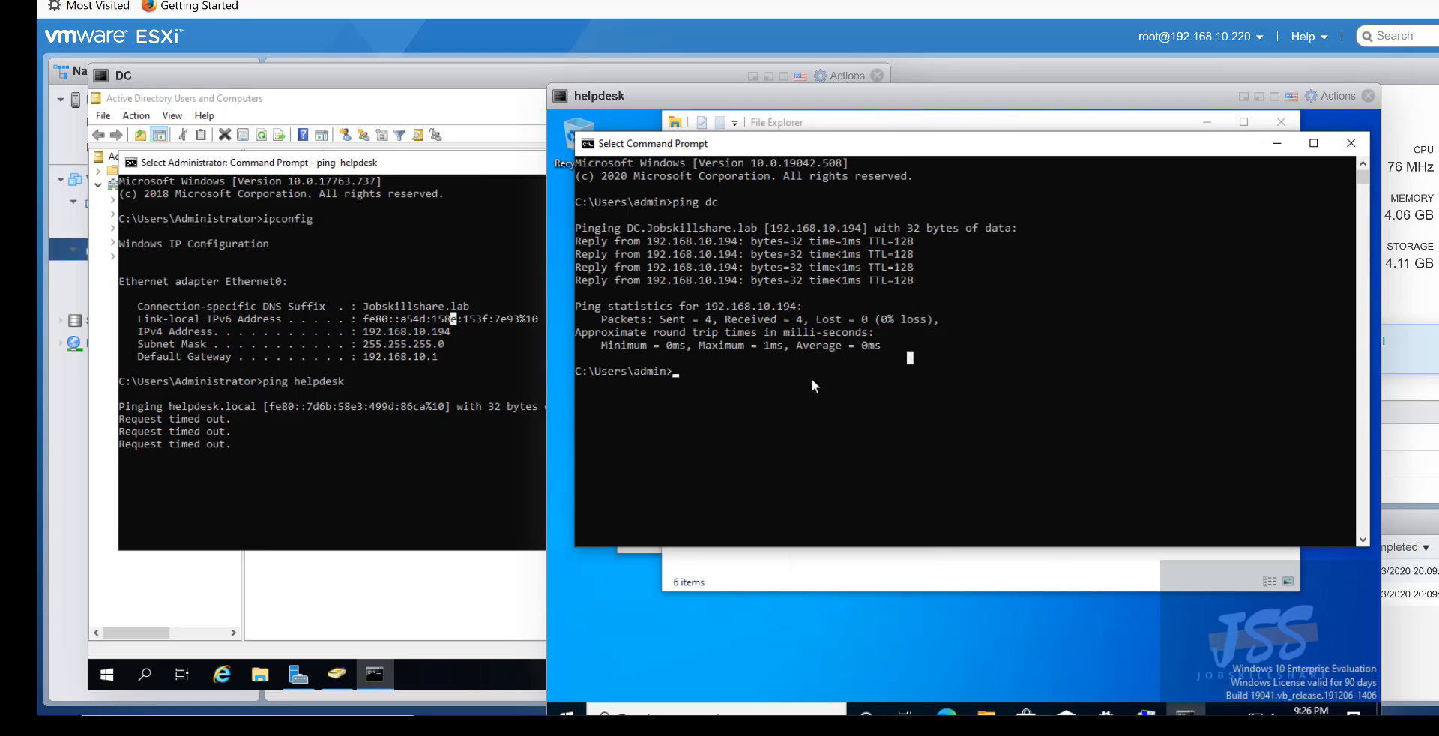
{"action": "type", "text": "ping hq.jobskillshare.org"}
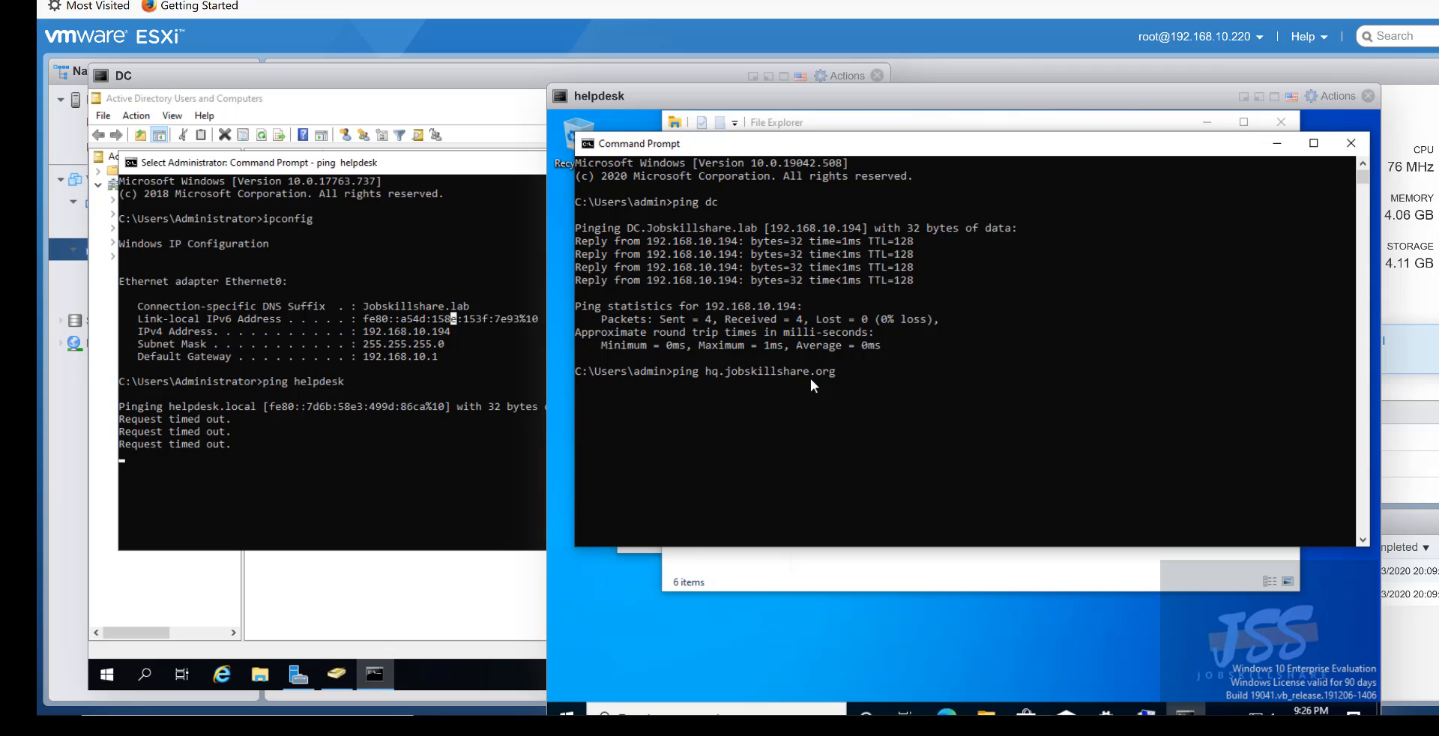
{"action": "key", "text": "Return"}
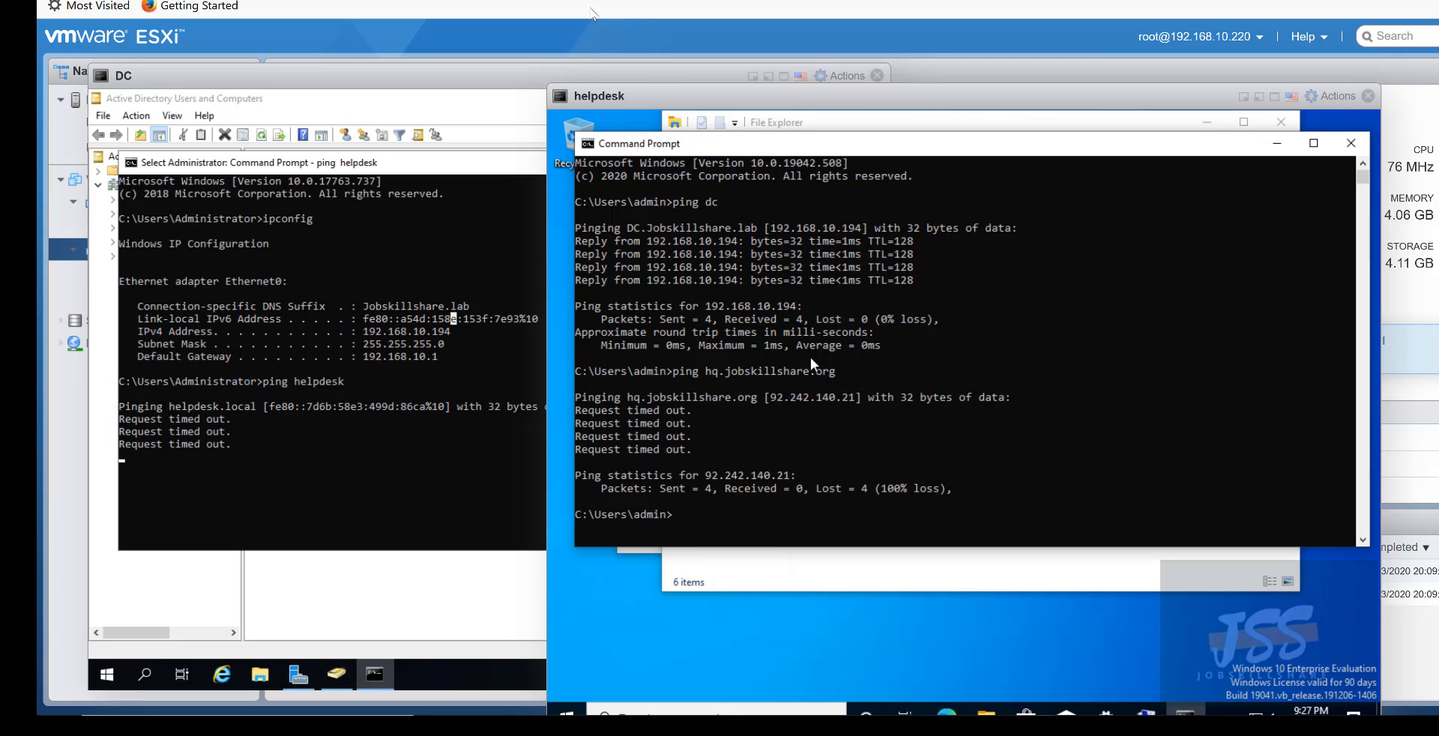
{"action": "left_click_drag", "start_coordinate": [670, 93], "coordinate": [632, 66]}
- Run ipconfig and then the full configuration listing on the helpdesk VM, showing IPv4 192.168.10.14
{"action": "left_click", "coordinate": [724, 485]}
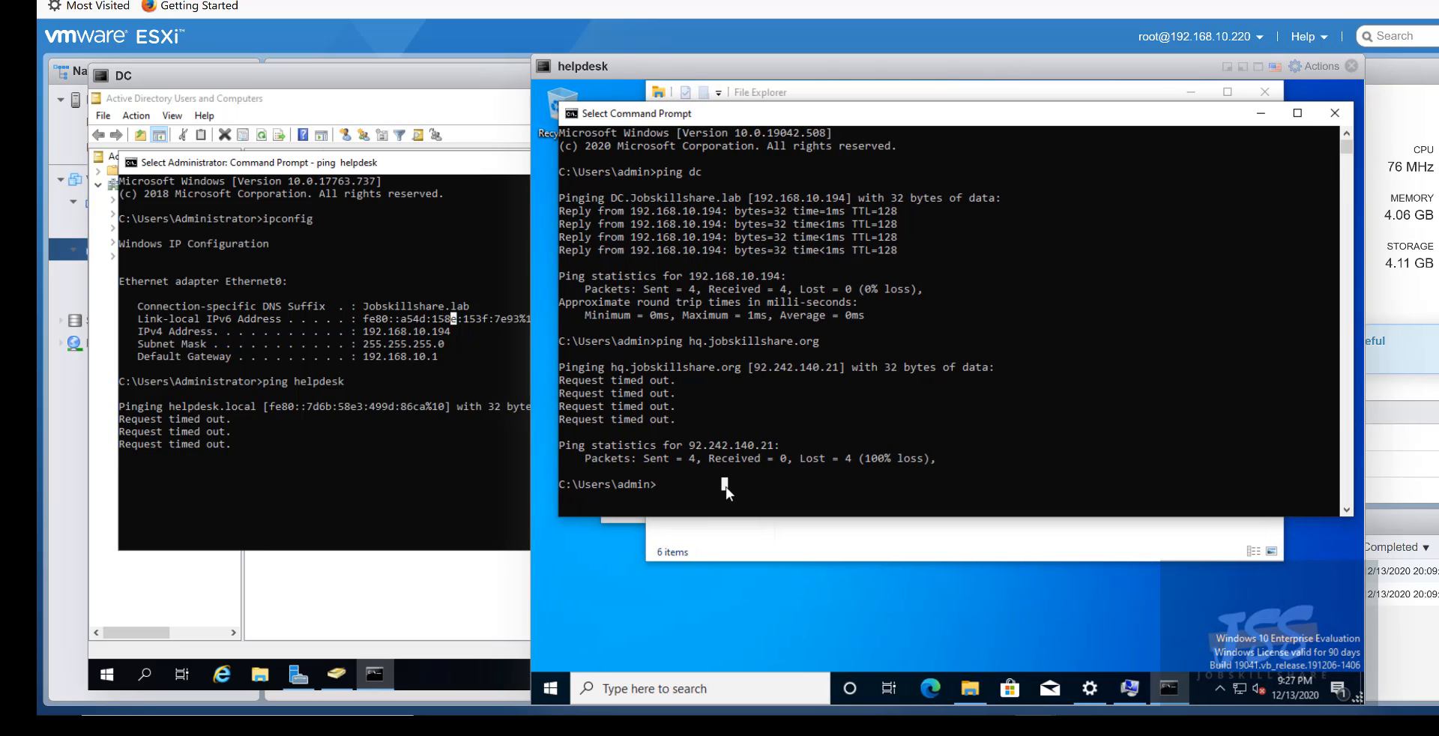
{"action": "type", "text": "ipconfig"}
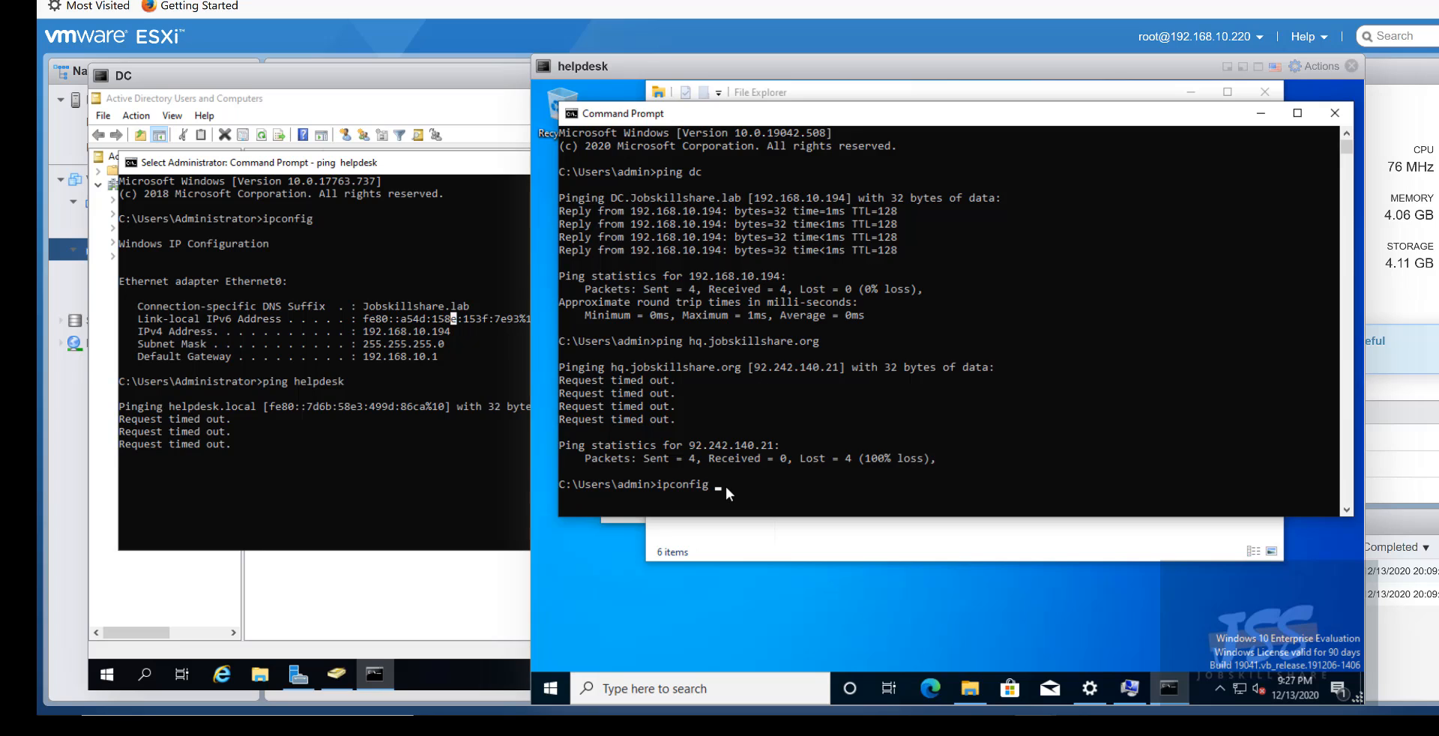
{"action": "key", "text": "Return"}
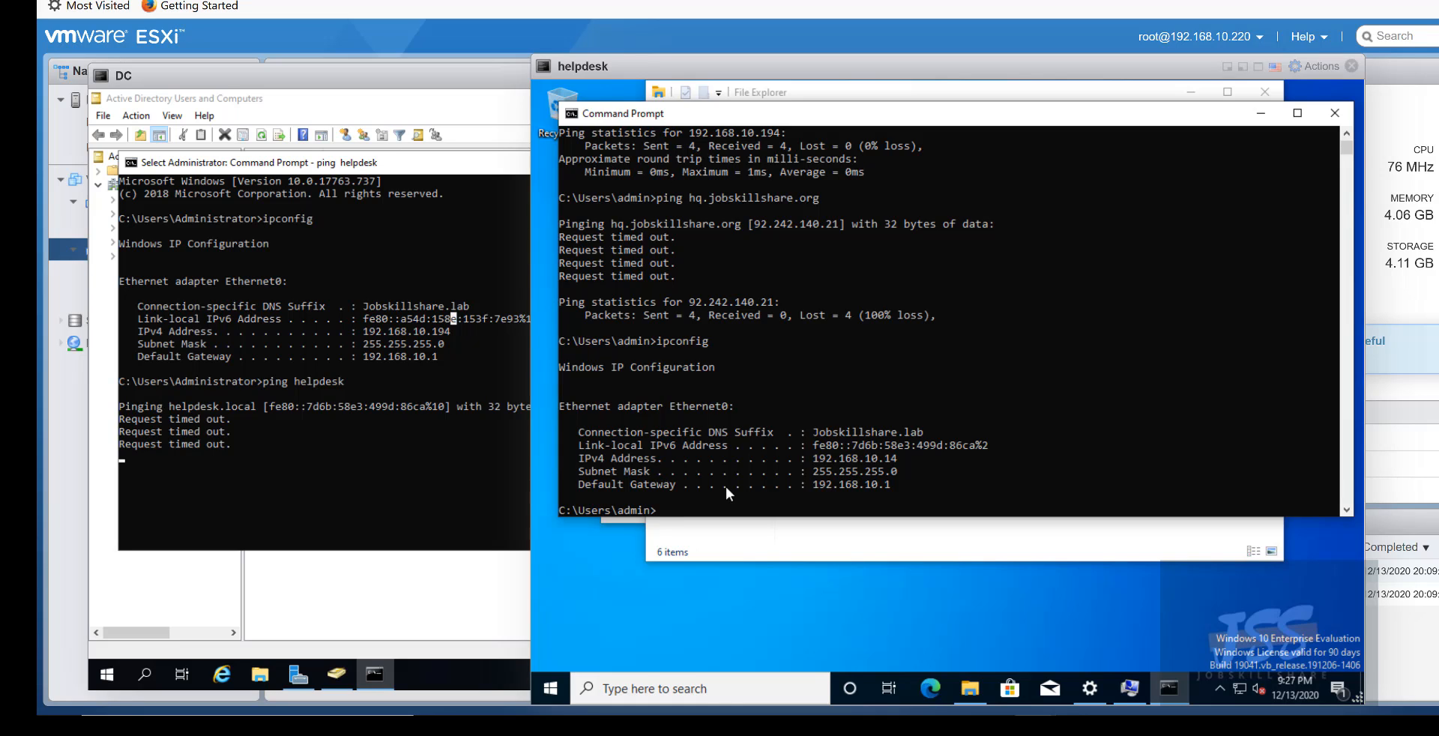
{"action": "type", "text": "ipconfig  /all"}
{"action": "key", "text": "Return"}
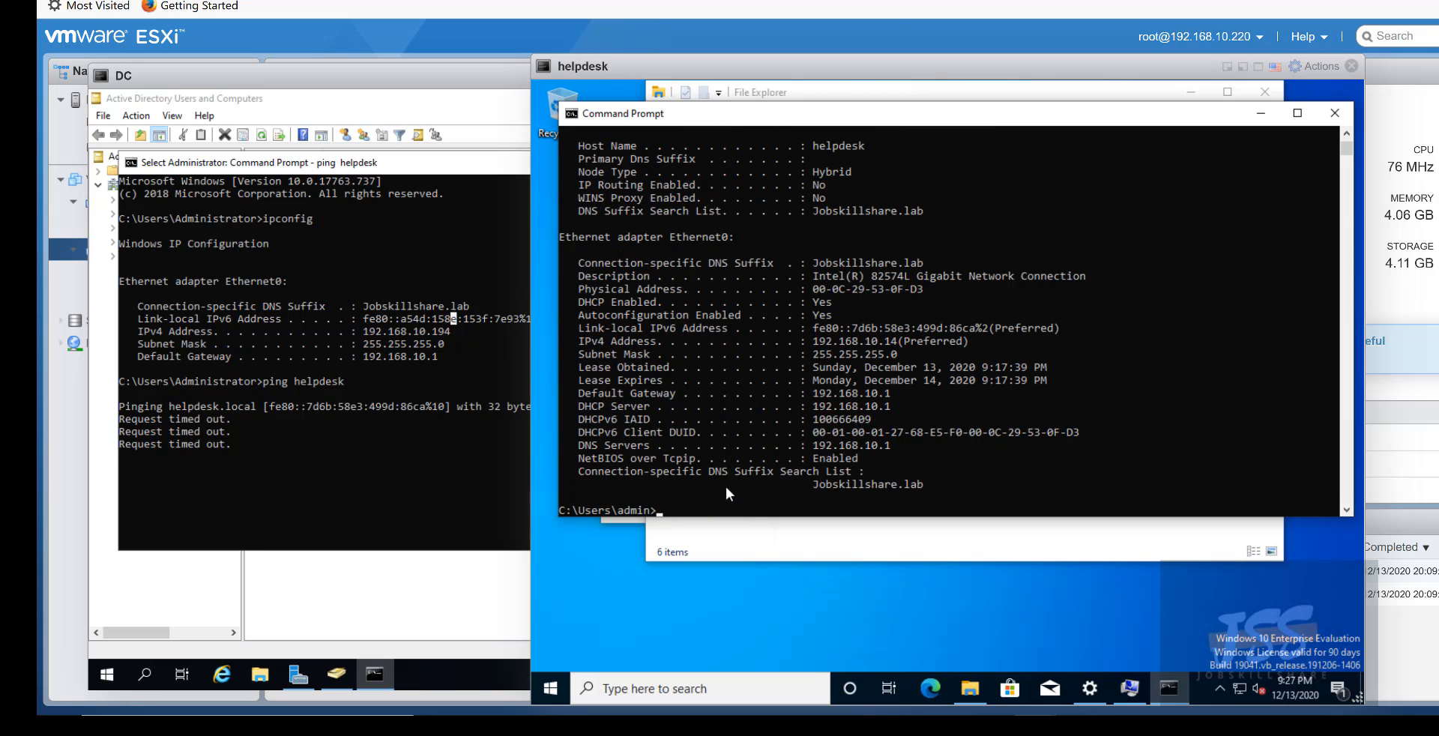
- Highlight the DNS Servers line (192.168.10.1) and move the helpdesk console aside
{"action": "left_click_drag", "start_coordinate": [899, 442], "coordinate": [829, 444]}
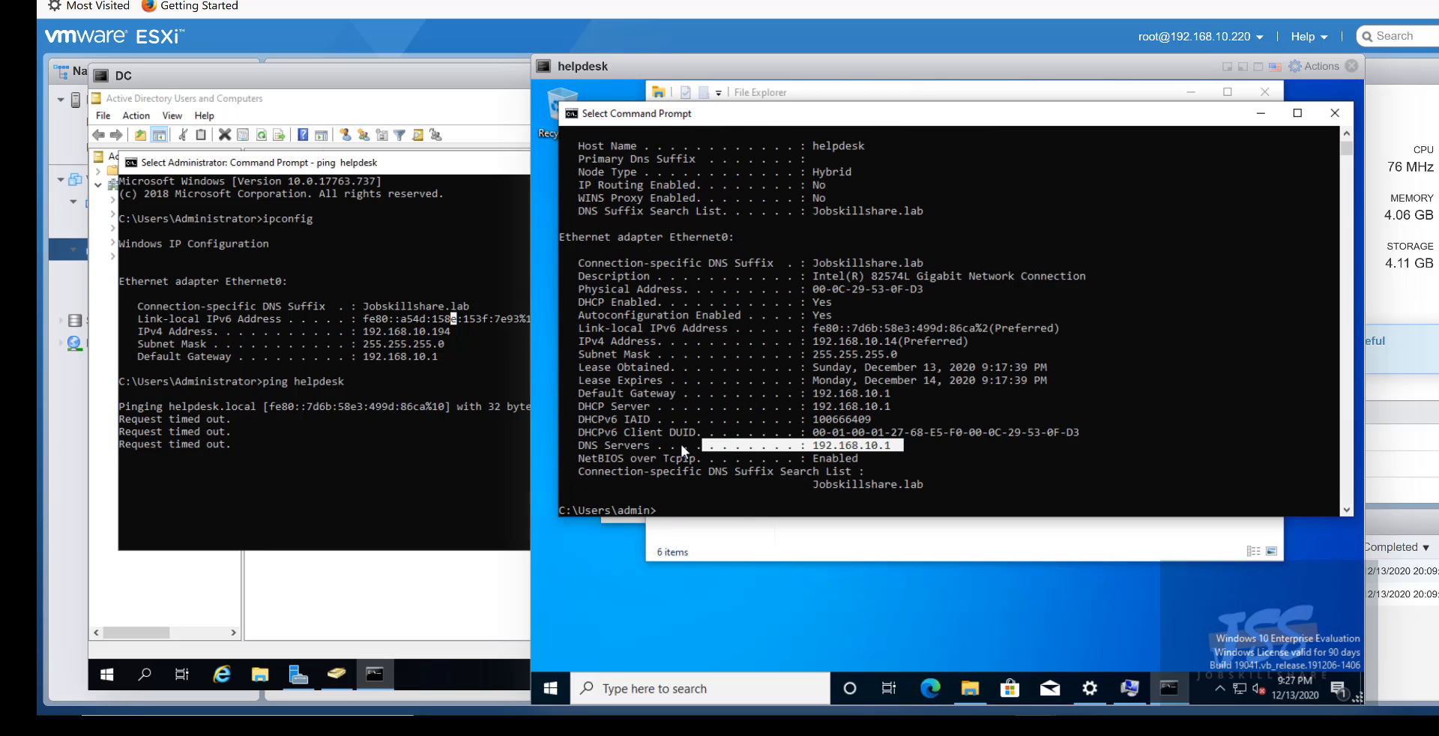
{"action": "left_click_drag", "start_coordinate": [681, 448], "coordinate": [569, 448]}
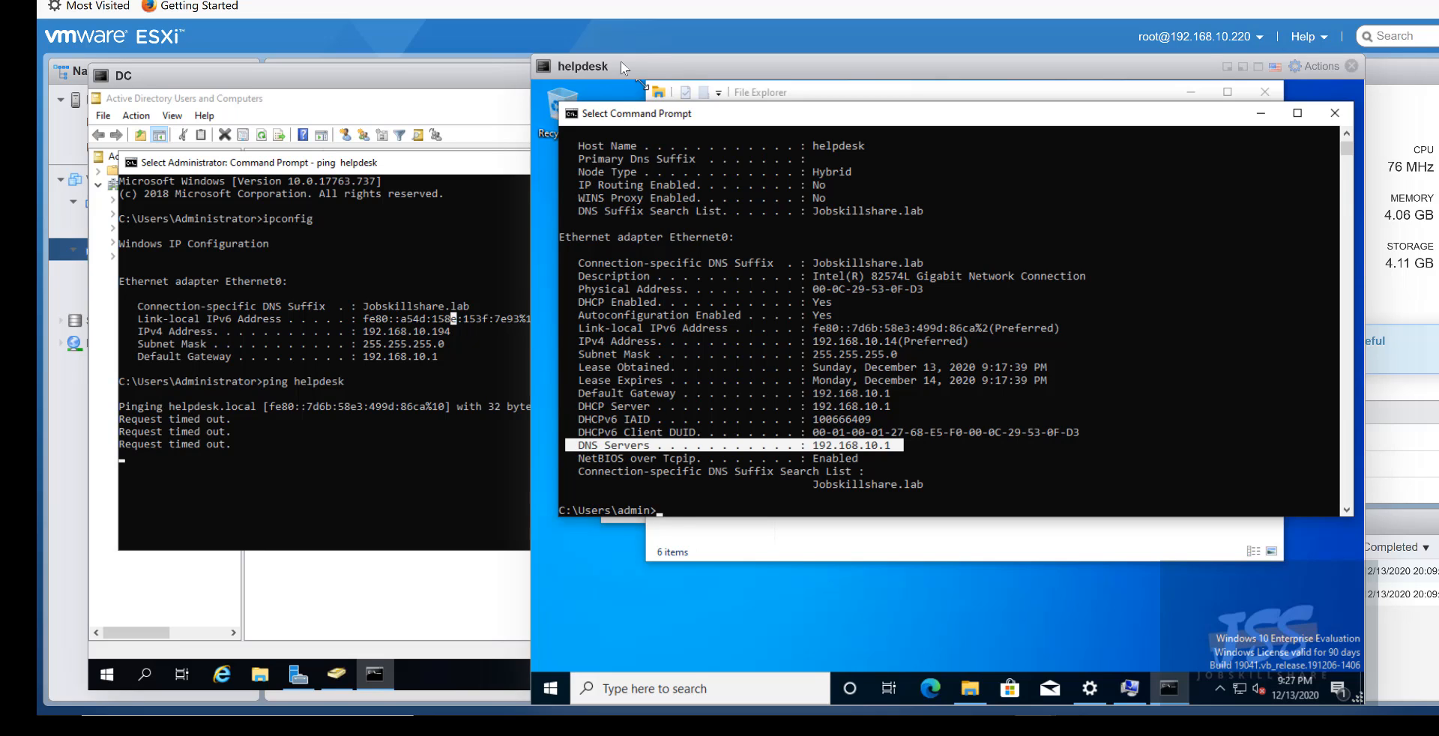
{"action": "mouse_move", "coordinate": [621, 63]}
{"action": "left_mouse_down"}
{"action": "mouse_move", "coordinate": [675, 76]}
{"action": "mouse_move", "coordinate": [617, 64]}
{"action": "left_mouse_up"}
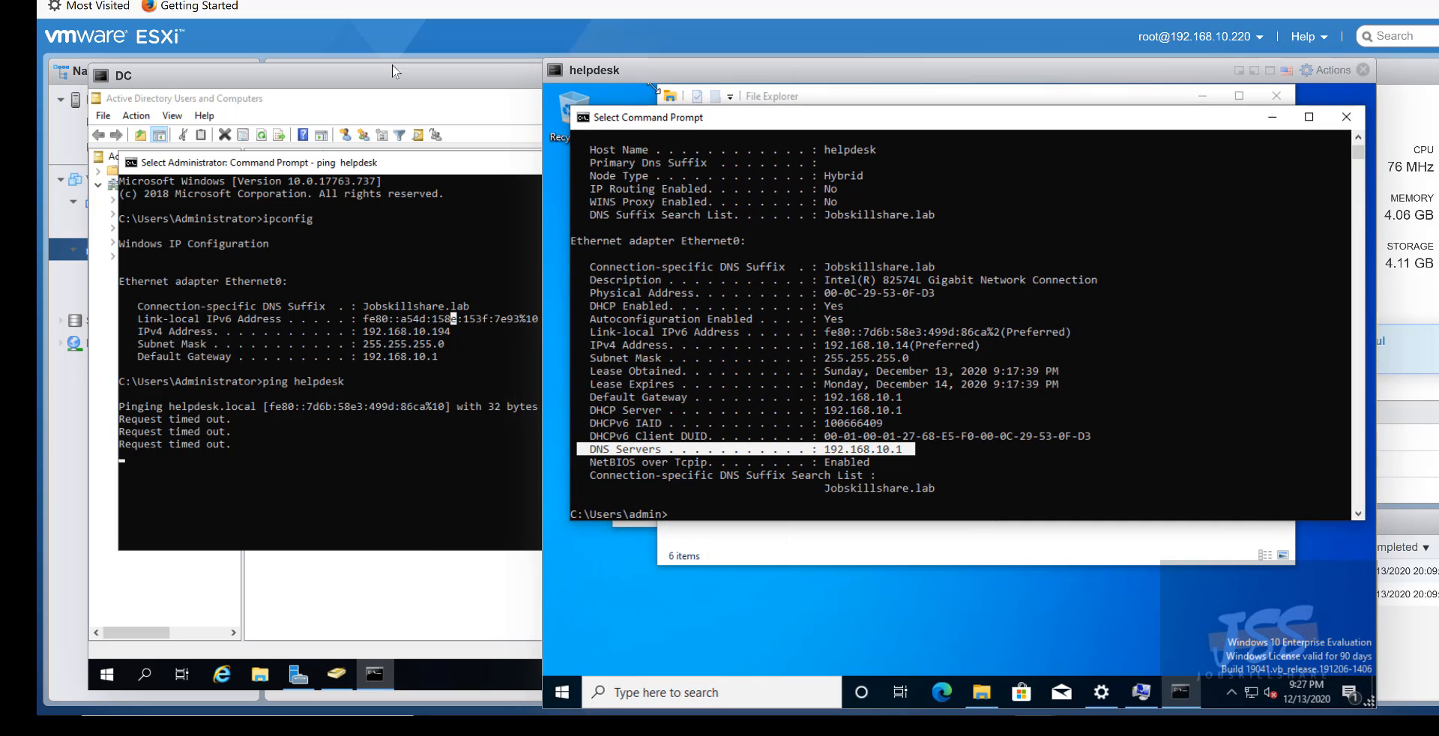
{"action": "left_click_drag", "start_coordinate": [377, 68], "coordinate": [411, 75]}
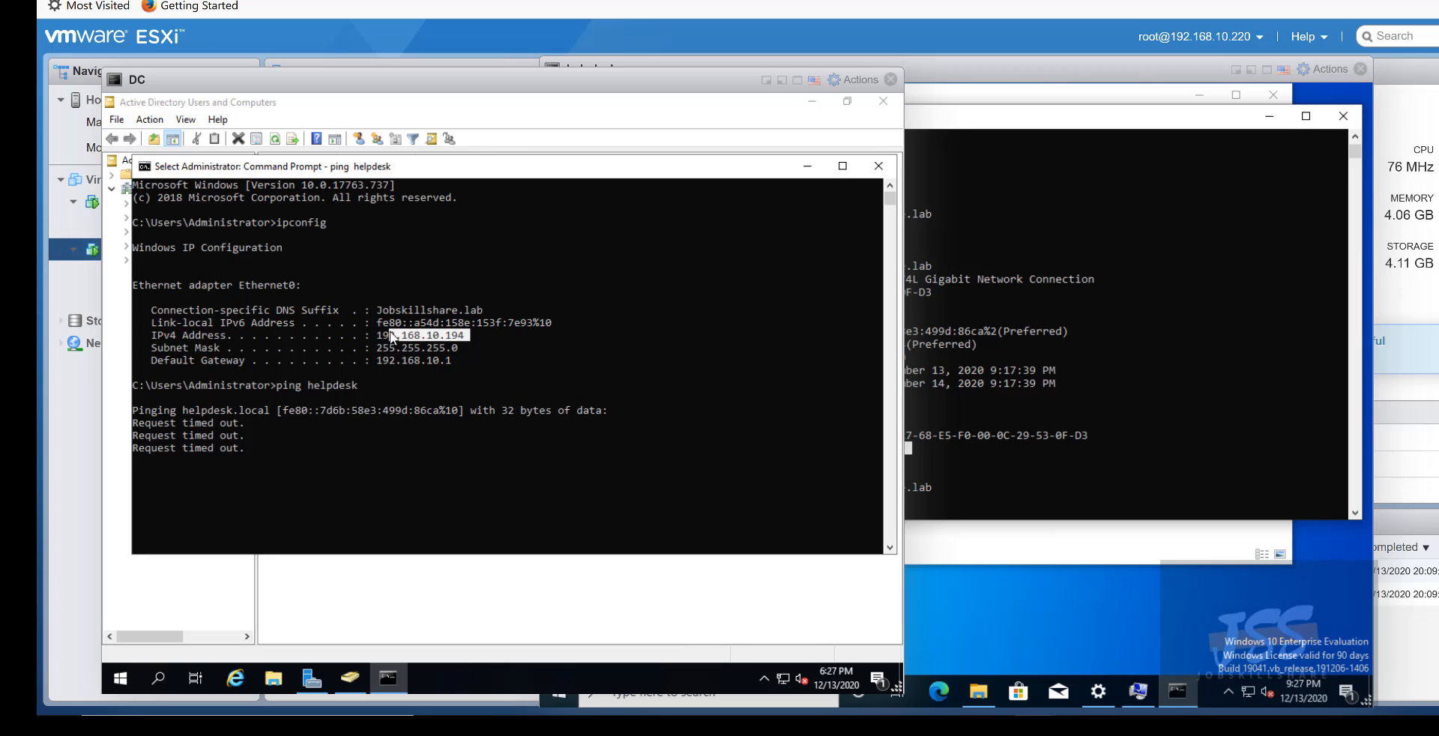
- Highlight the DC's IPv4 address and the helpdesk's DNS Servers line to compare them
{"action": "left_click_drag", "start_coordinate": [393, 338], "coordinate": [365, 336]}
{"action": "left_click", "coordinate": [867, 380]}
{"action": "left_click_drag", "start_coordinate": [892, 448], "coordinate": [822, 452]}
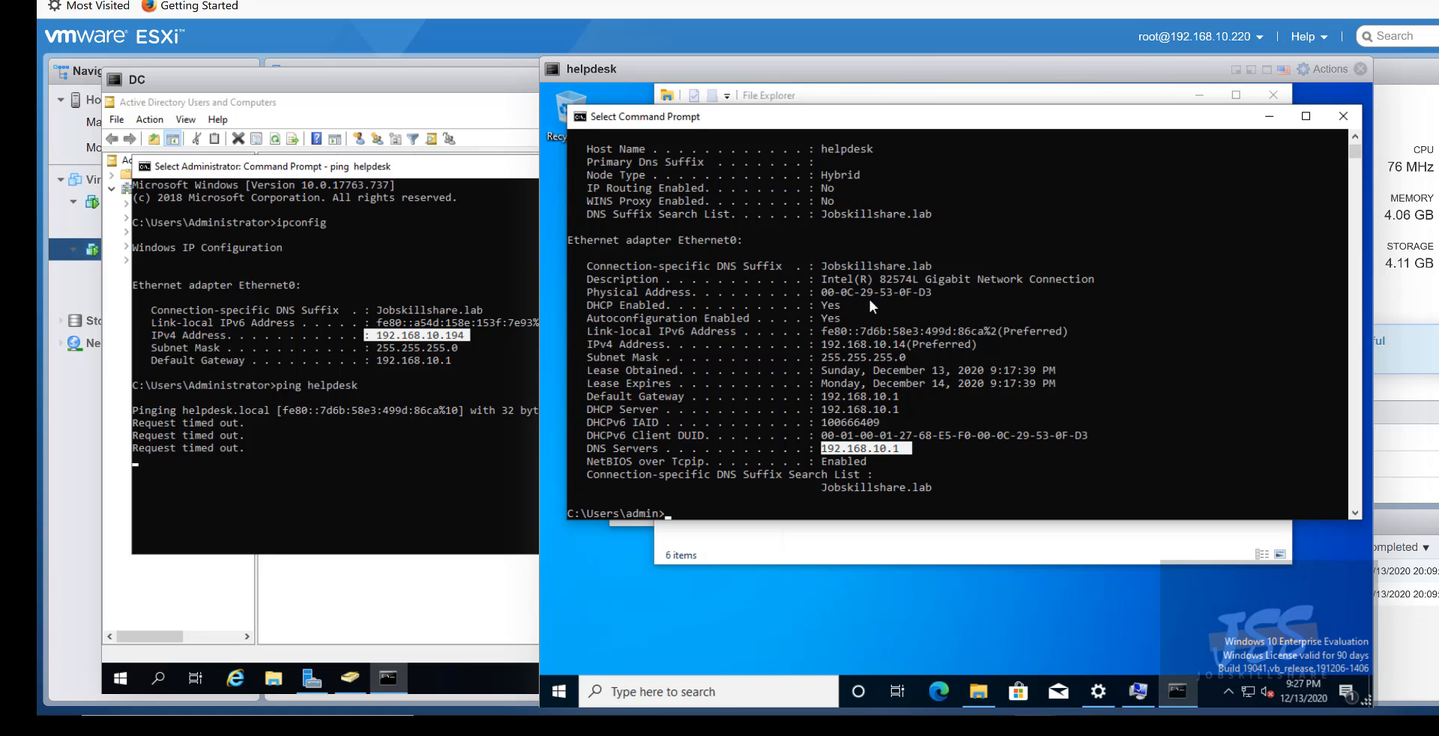
{"action": "left_click", "coordinate": [889, 344]}
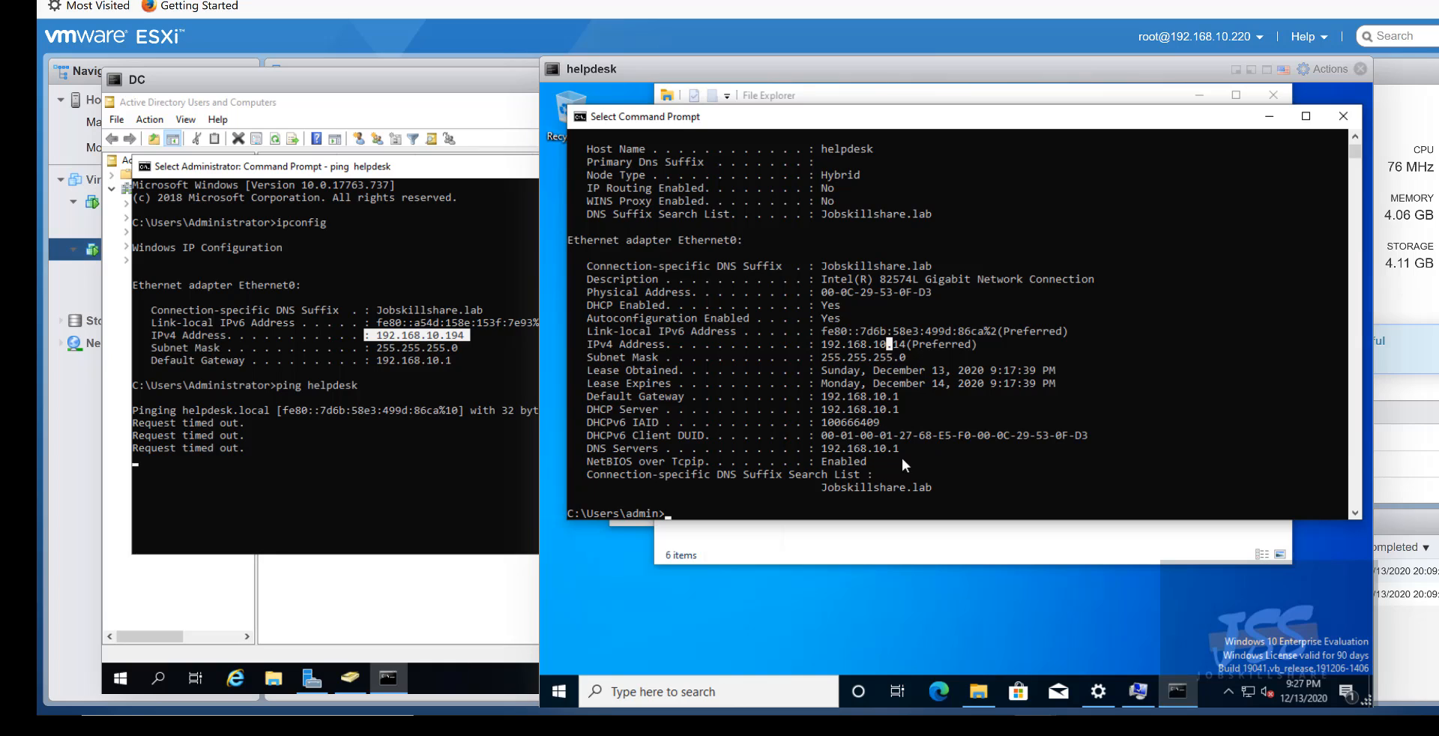
{"action": "left_click_drag", "start_coordinate": [901, 458], "coordinate": [817, 461]}
- Contrast DC address 192.168.10.194 with helpdesk DNS 192.168.10.1, then open the network tray menu
{"action": "left_click", "coordinate": [491, 351]}
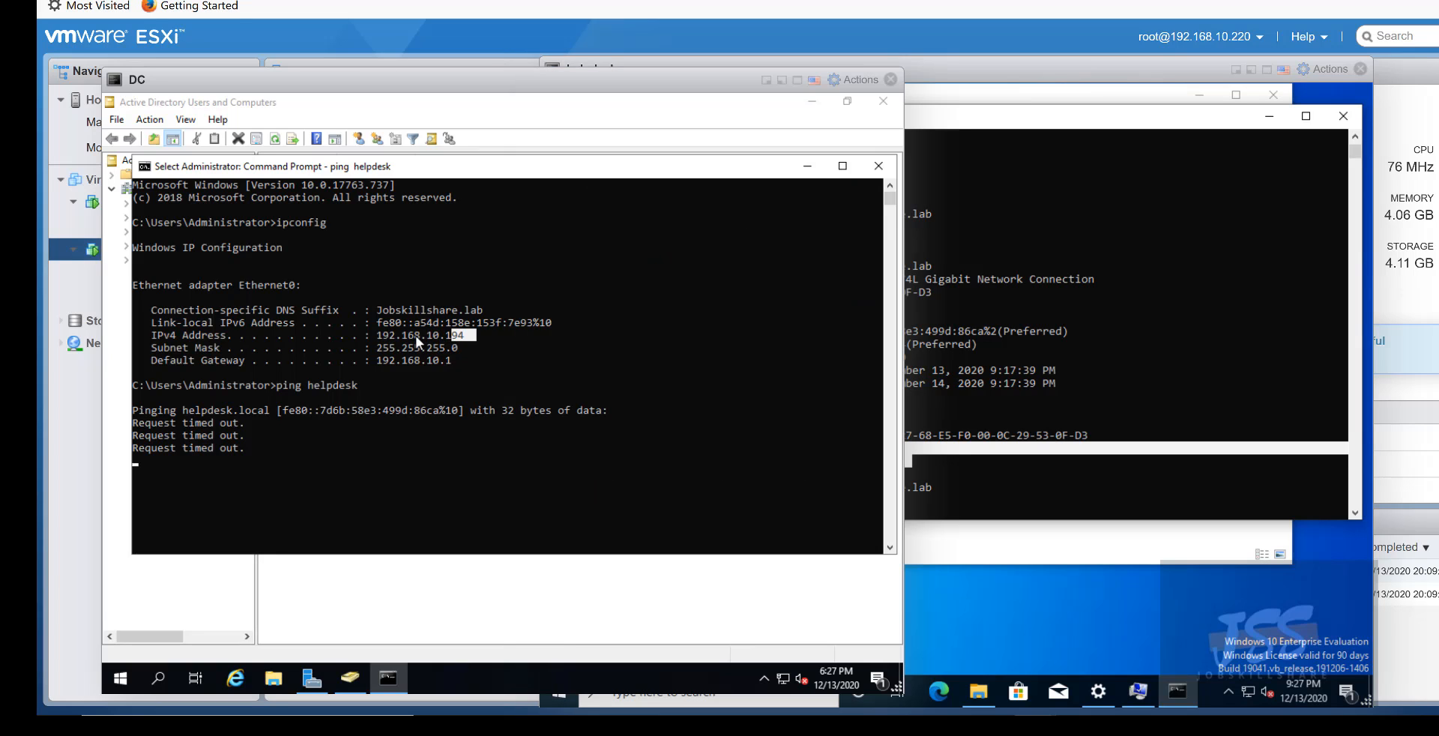
{"action": "left_click_drag", "start_coordinate": [383, 338], "coordinate": [377, 337]}
{"action": "left_click", "coordinate": [1041, 366]}
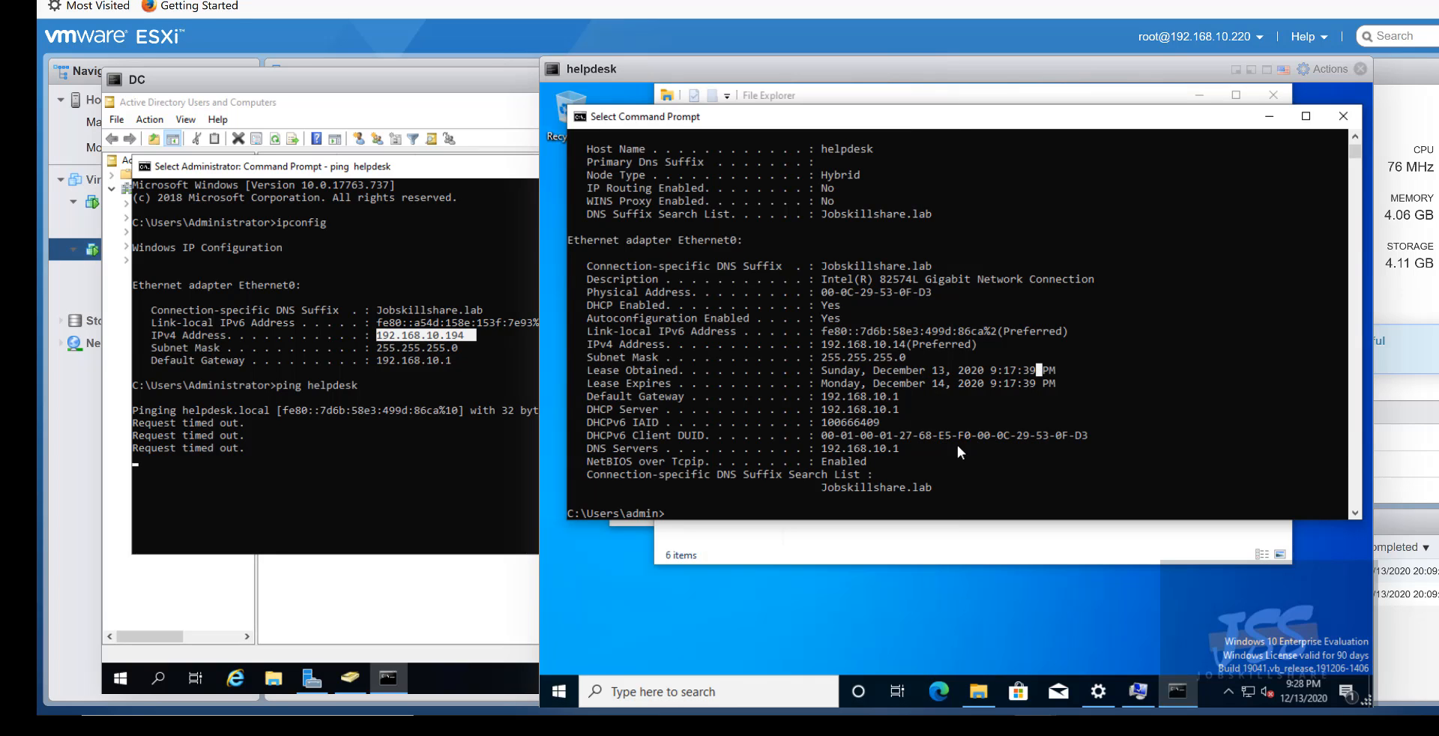
{"action": "left_click_drag", "start_coordinate": [930, 448], "coordinate": [829, 453]}
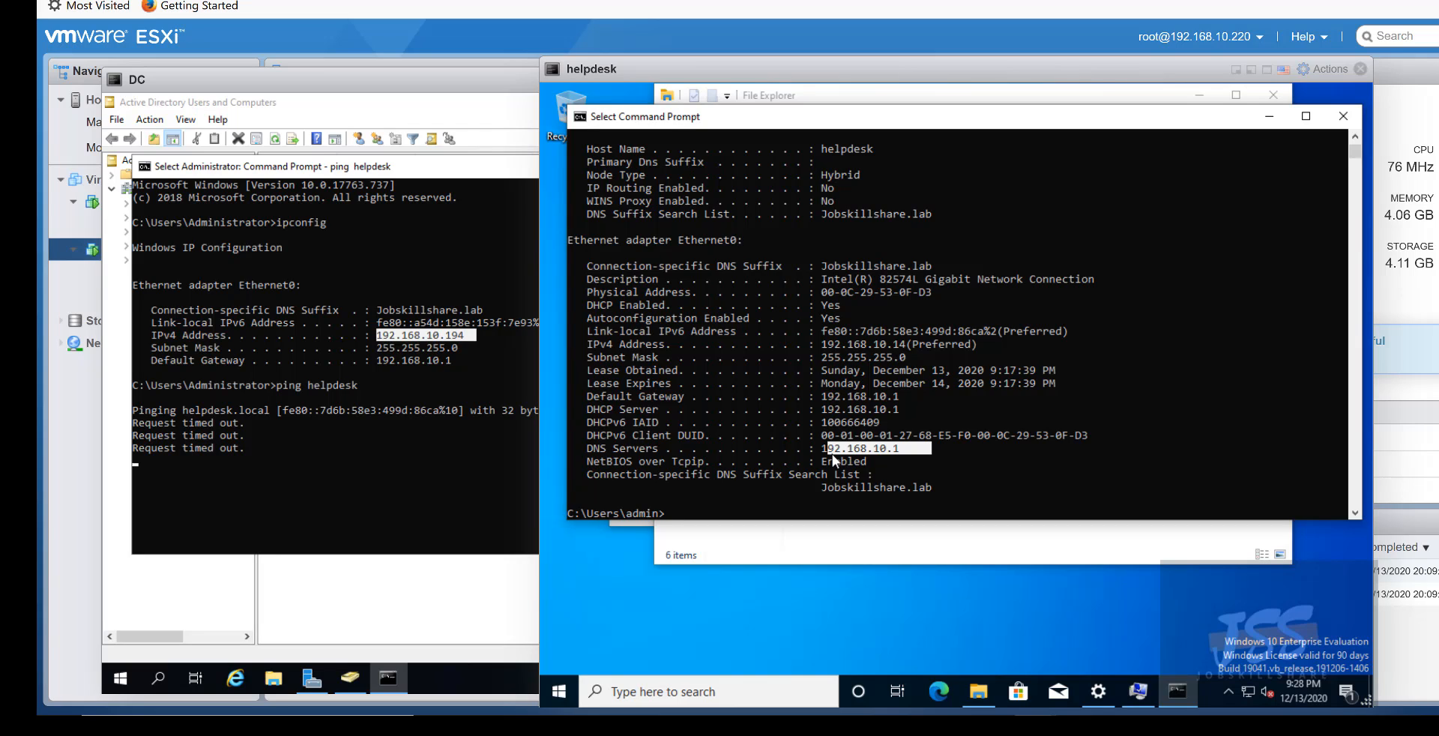
{"action": "left_click", "coordinate": [832, 452]}
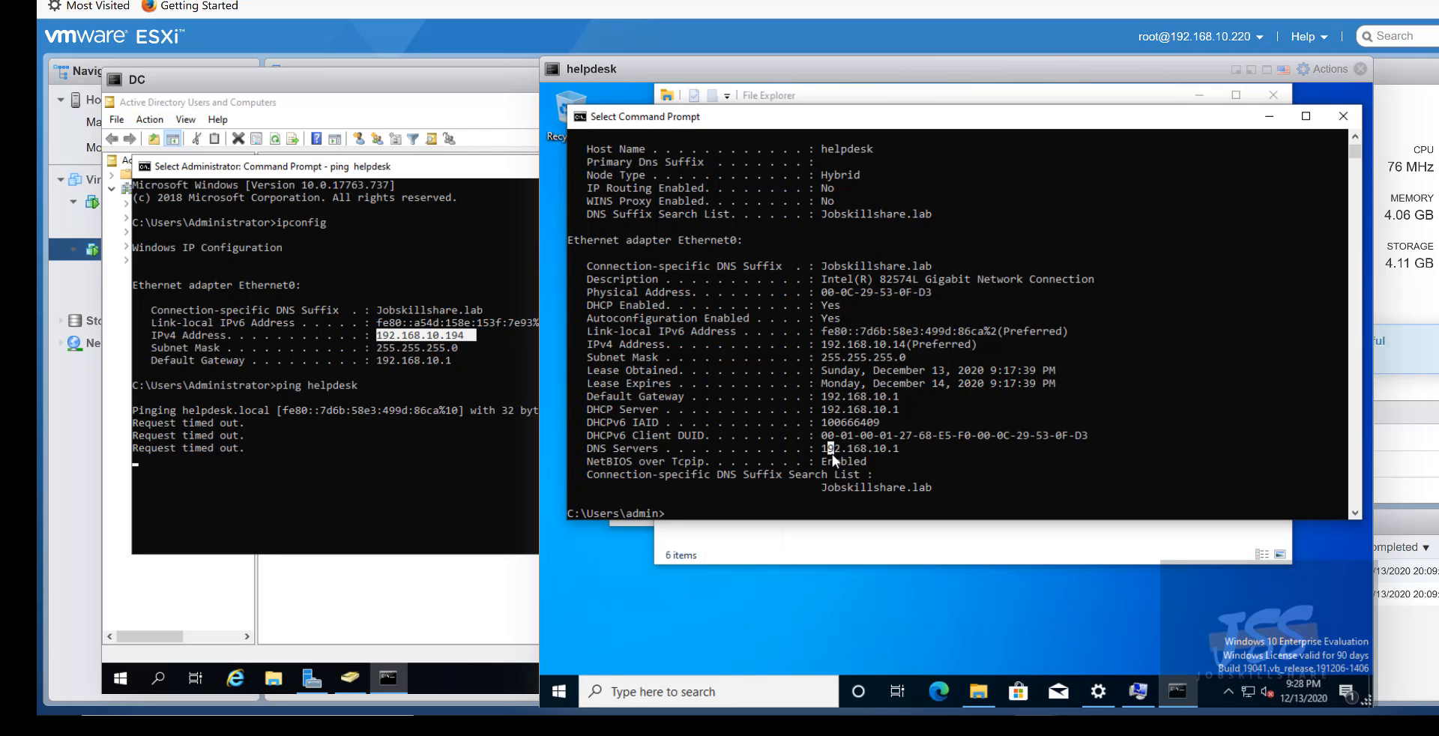
{"action": "left_click", "coordinate": [890, 451]}
{"action": "left_click_drag", "start_coordinate": [819, 452], "coordinate": [574, 450]}
{"action": "left_click_drag", "start_coordinate": [914, 448], "coordinate": [566, 262]}
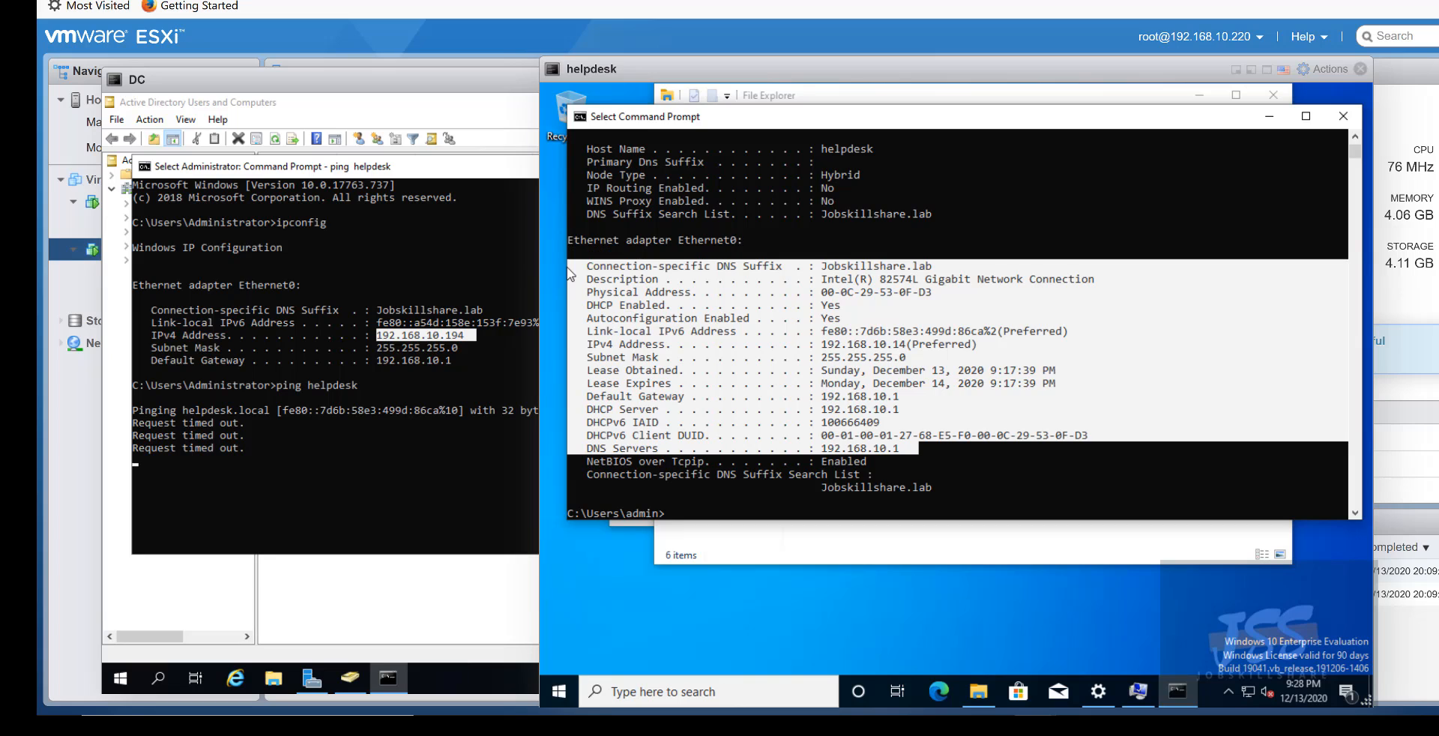
{"action": "left_click", "coordinate": [934, 448]}
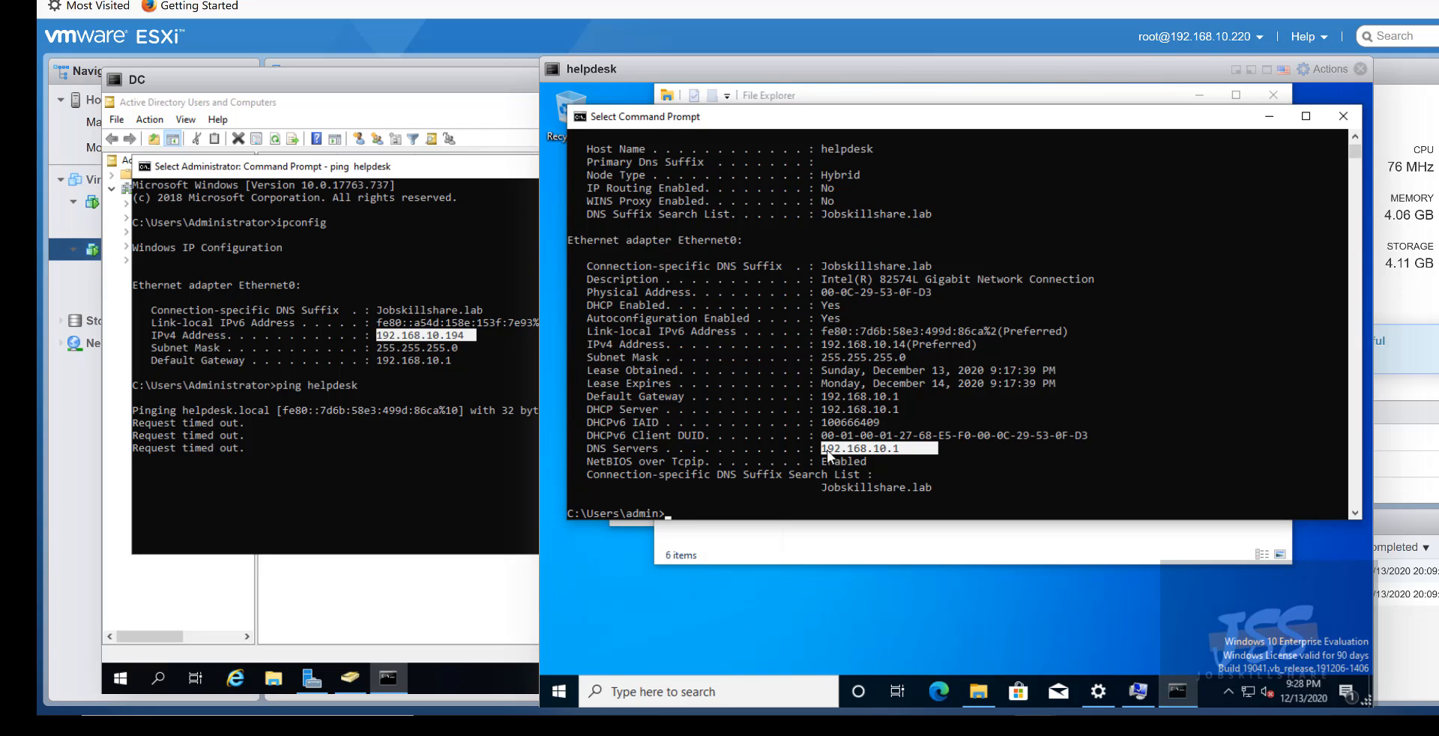
{"action": "right_click", "coordinate": [1252, 690]}
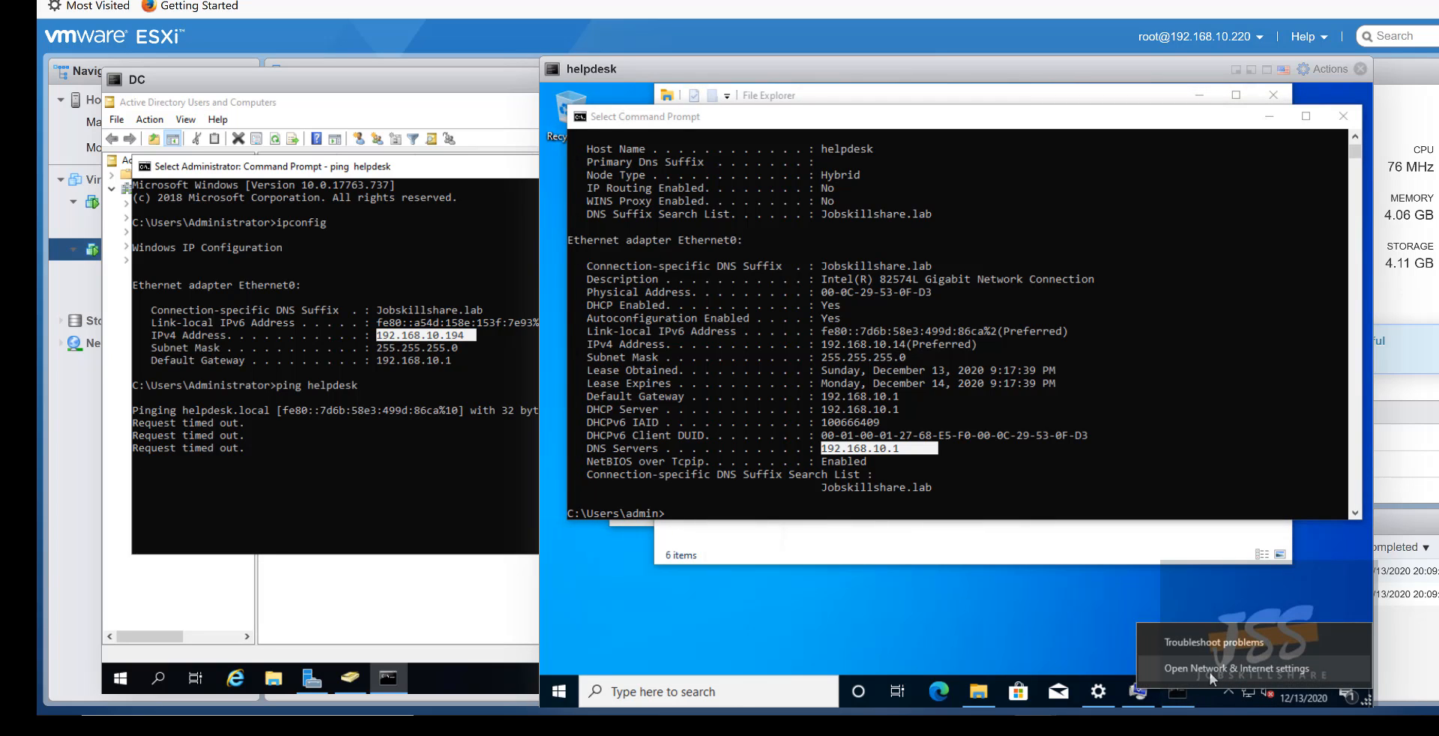
- Open Internet Protocol Version 4 Properties for the helpdesk's Ethernet0 adapter via Network & Internet settings
{"action": "left_click", "coordinate": [1208, 671]}
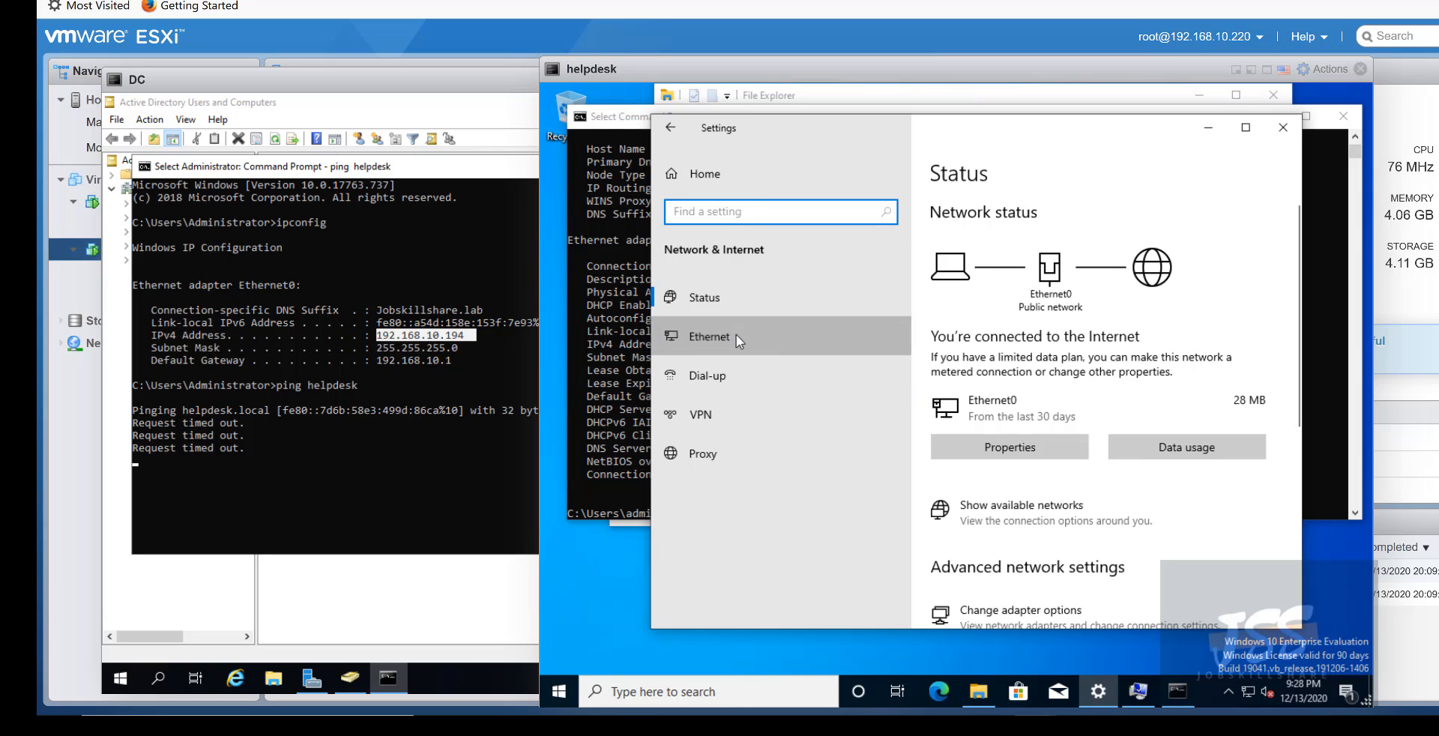
{"action": "left_click", "coordinate": [736, 335]}
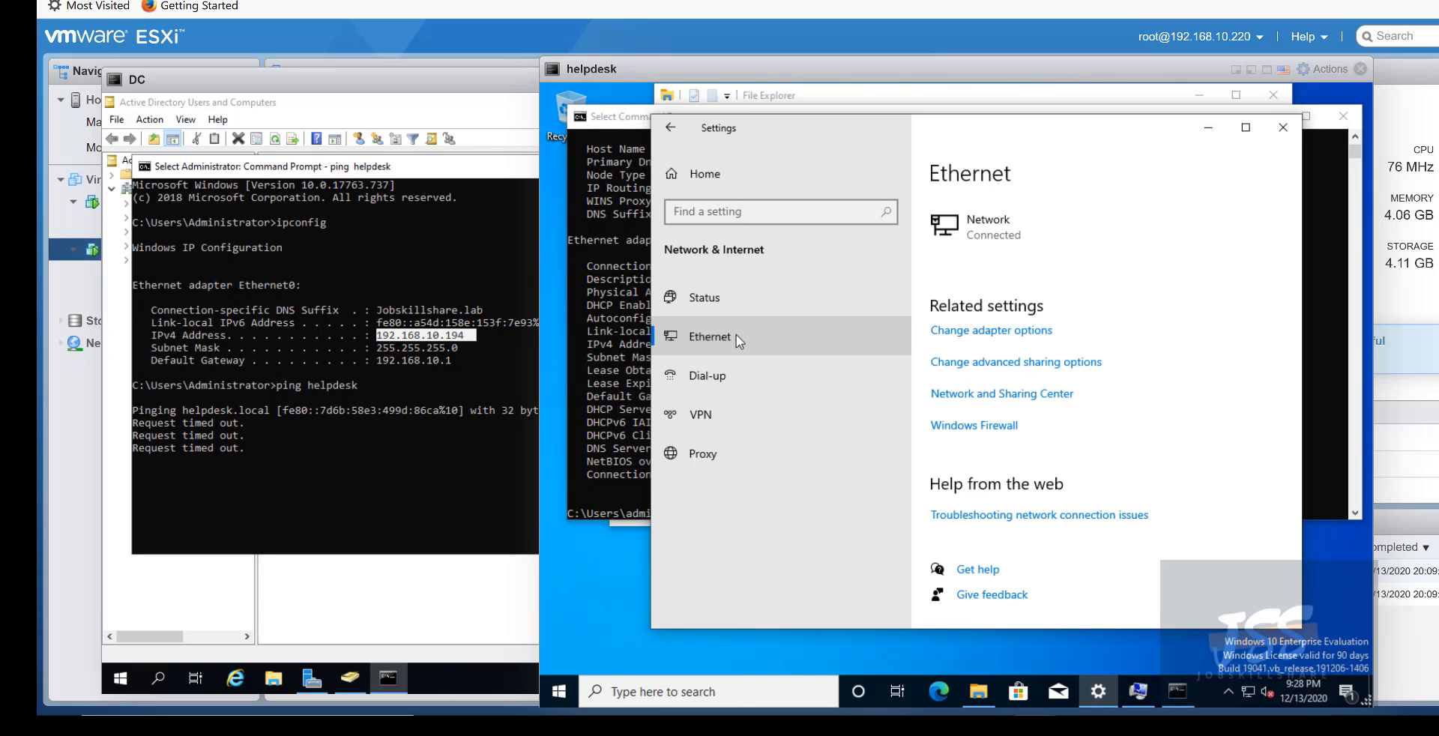
{"action": "left_click", "coordinate": [965, 330]}
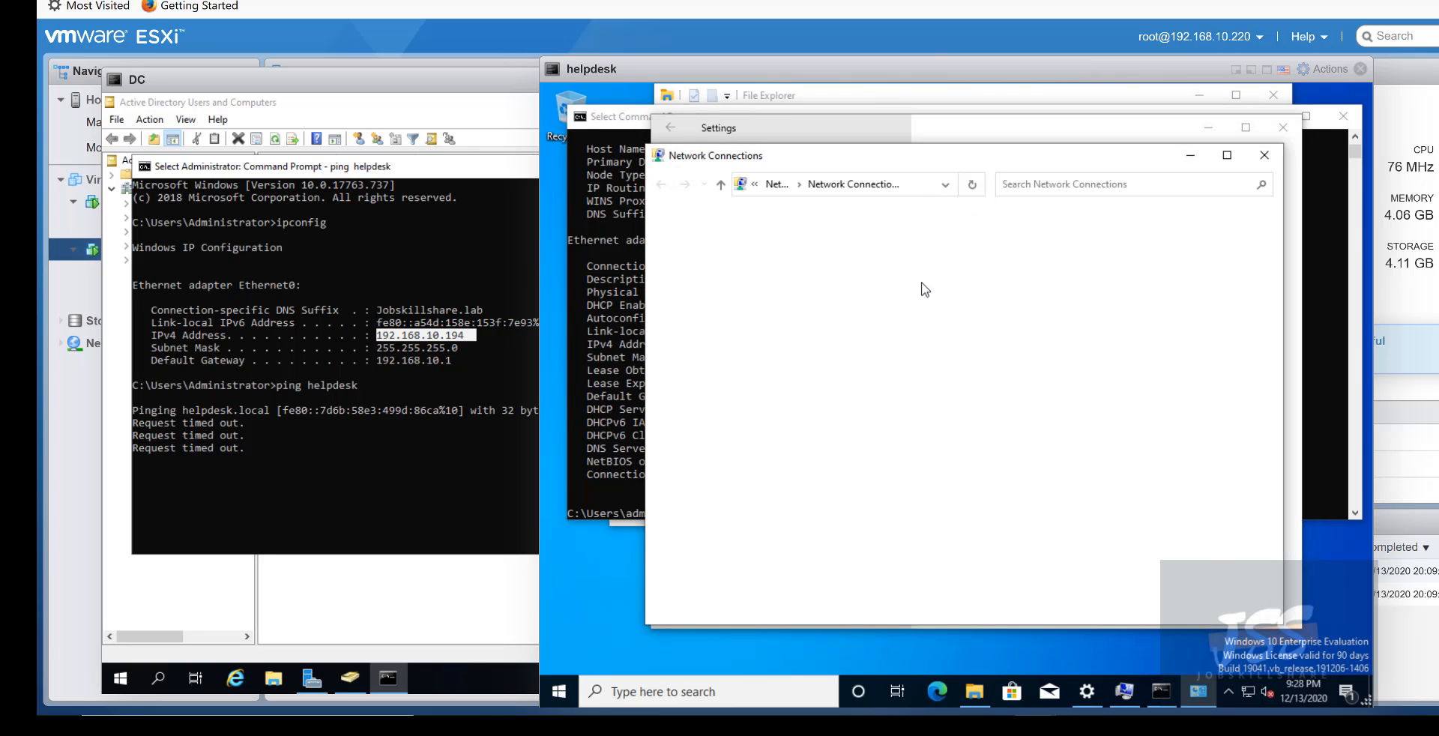
{"action": "right_click", "coordinate": [708, 259]}
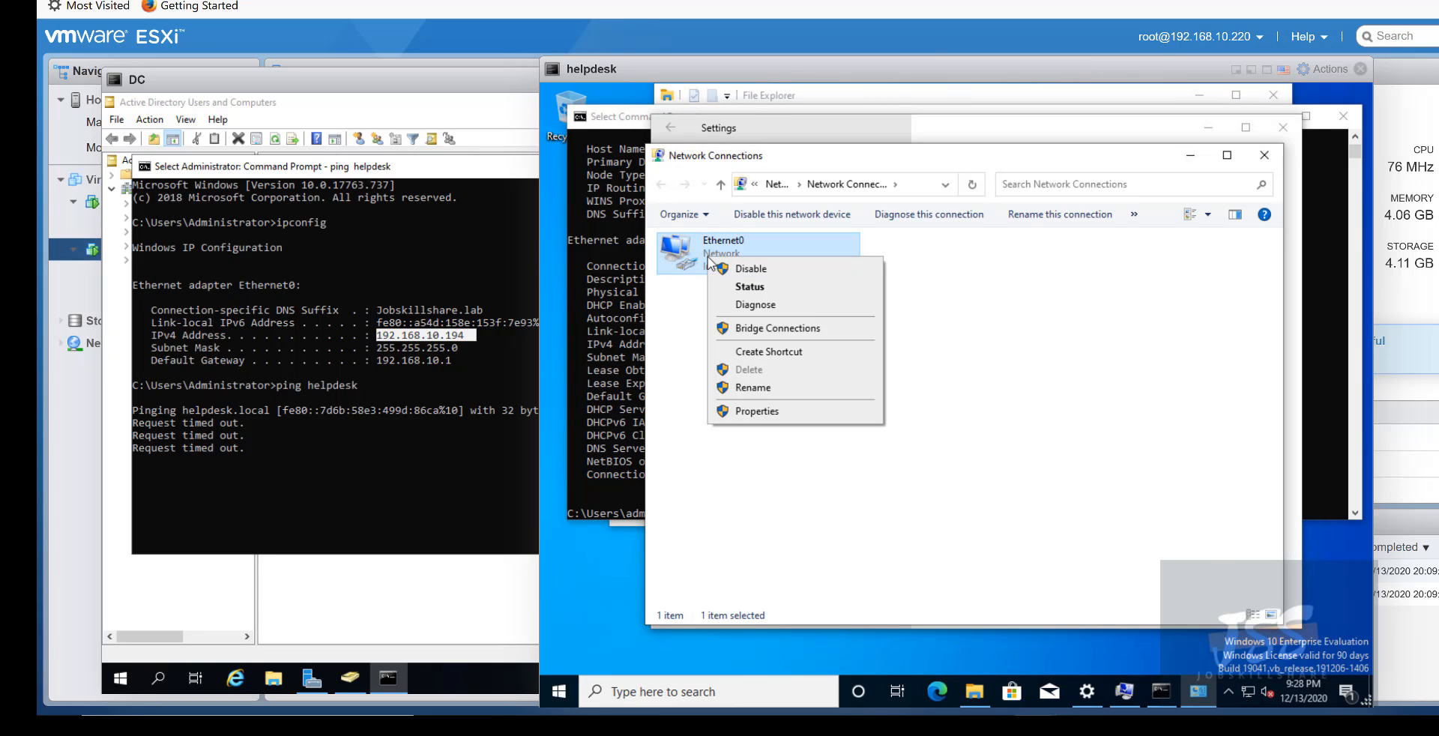
{"action": "left_click", "coordinate": [744, 410]}
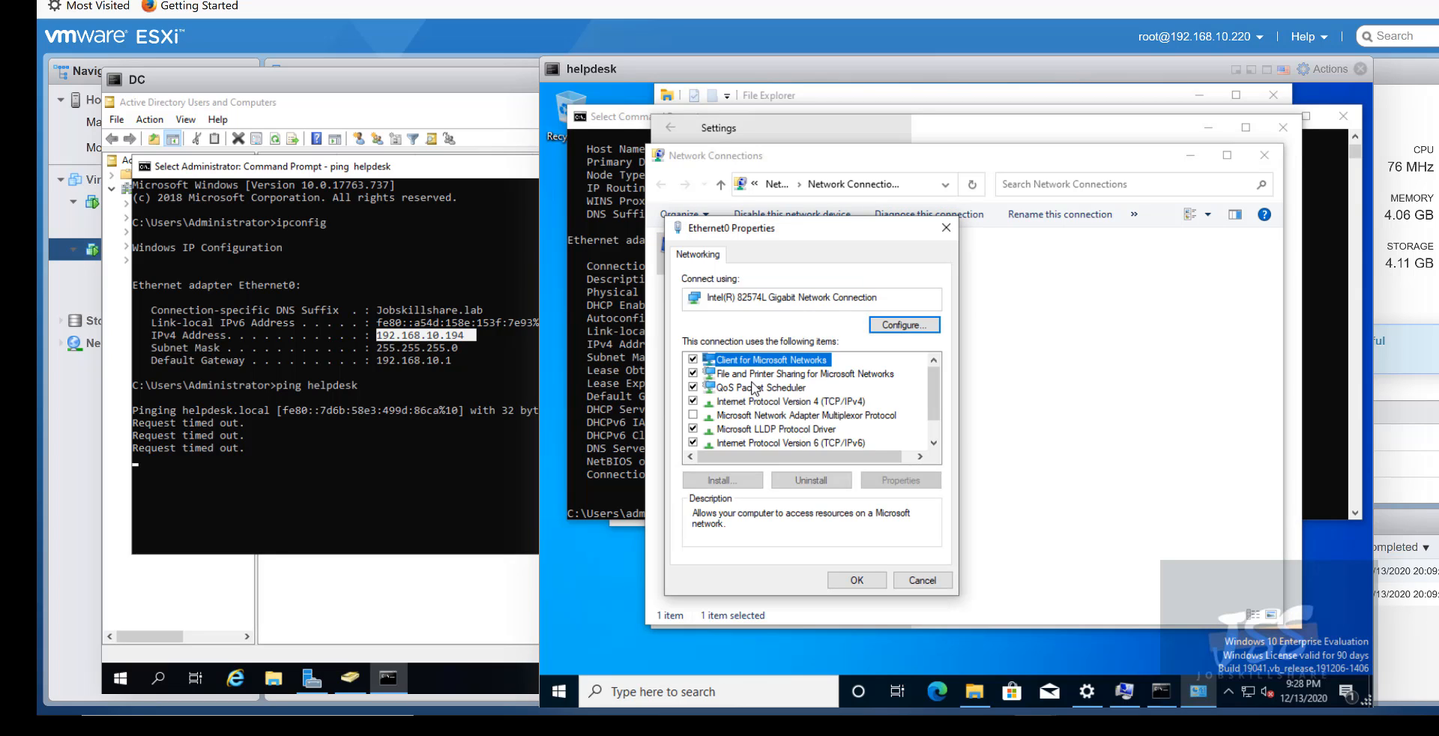
{"action": "left_click", "coordinate": [772, 402]}
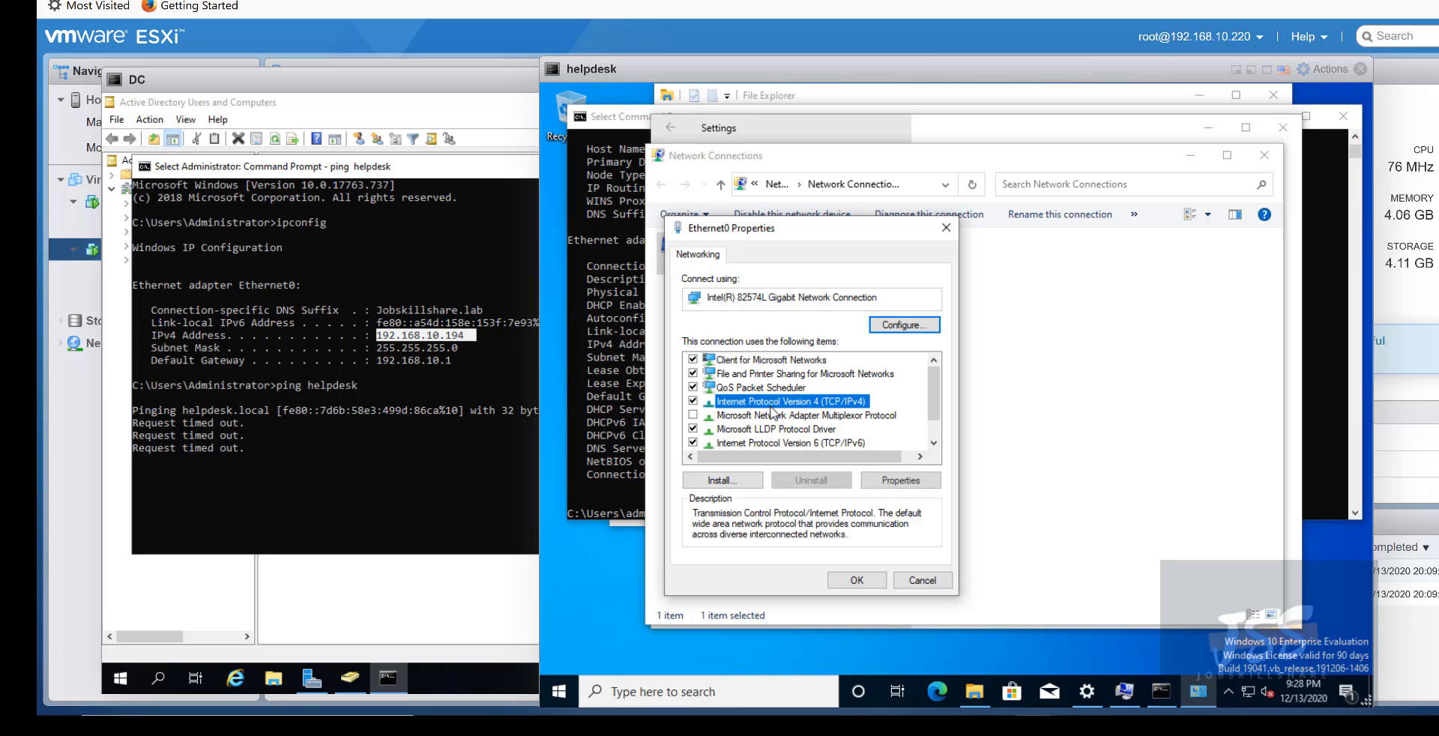
{"action": "left_click", "coordinate": [901, 480]}
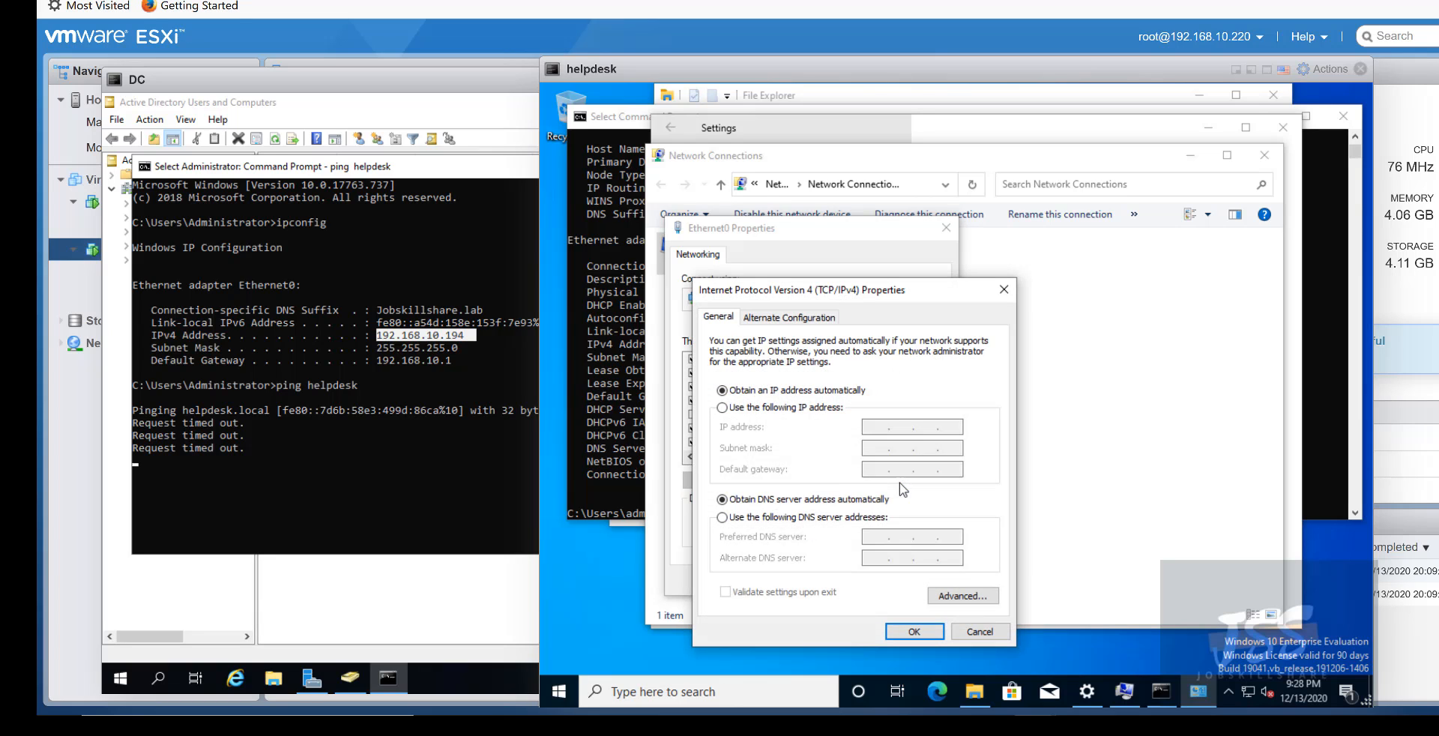
- Set manual DNS servers 192.168.10.194 (preferred) and 8.8.8.8 (alternate) and apply with OK
{"action": "left_click", "coordinate": [746, 518]}
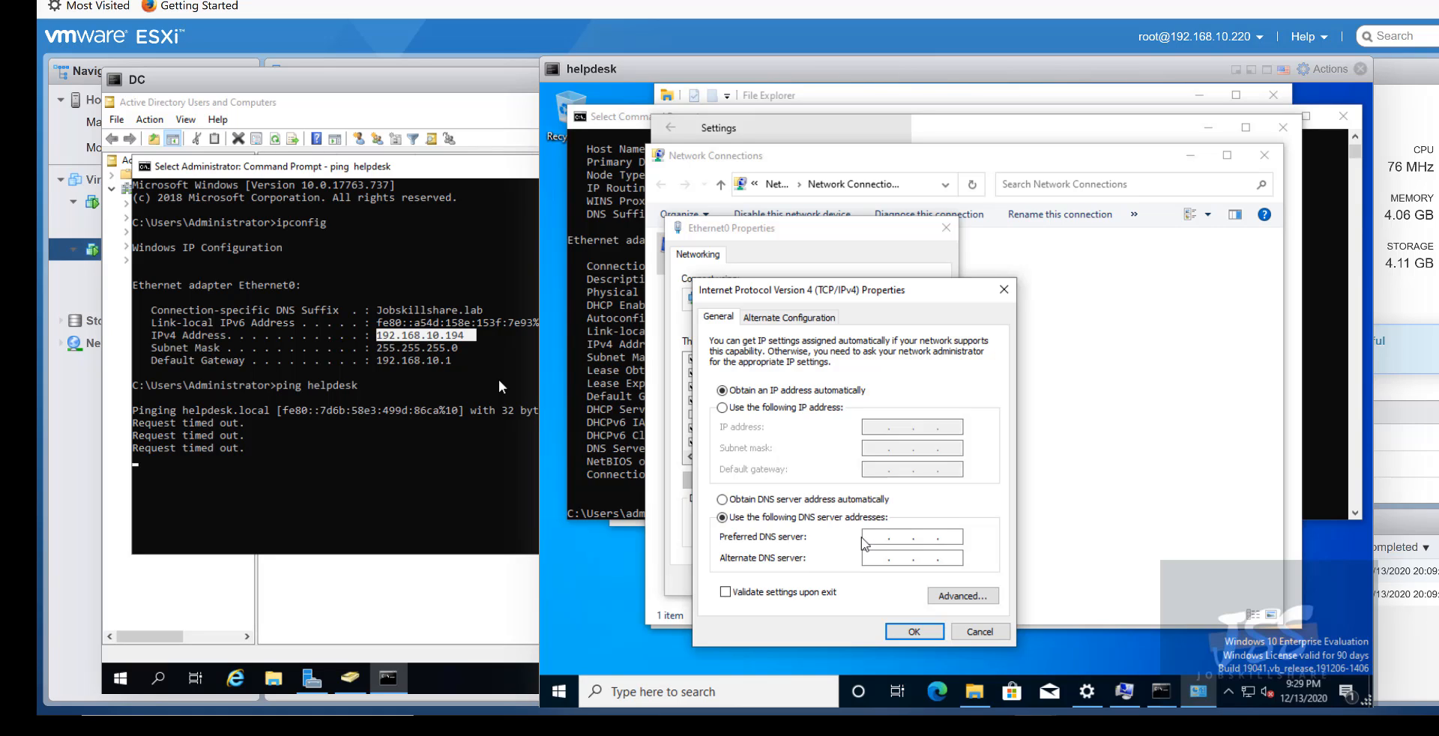
{"action": "type", "text": "192 . 168 . 10 . 194"}
{"action": "left_click", "coordinate": [877, 559]}
{"action": "type", "text": "8 . 8 . 8 . 88"}
{"action": "key", "text": "BackSpace"}
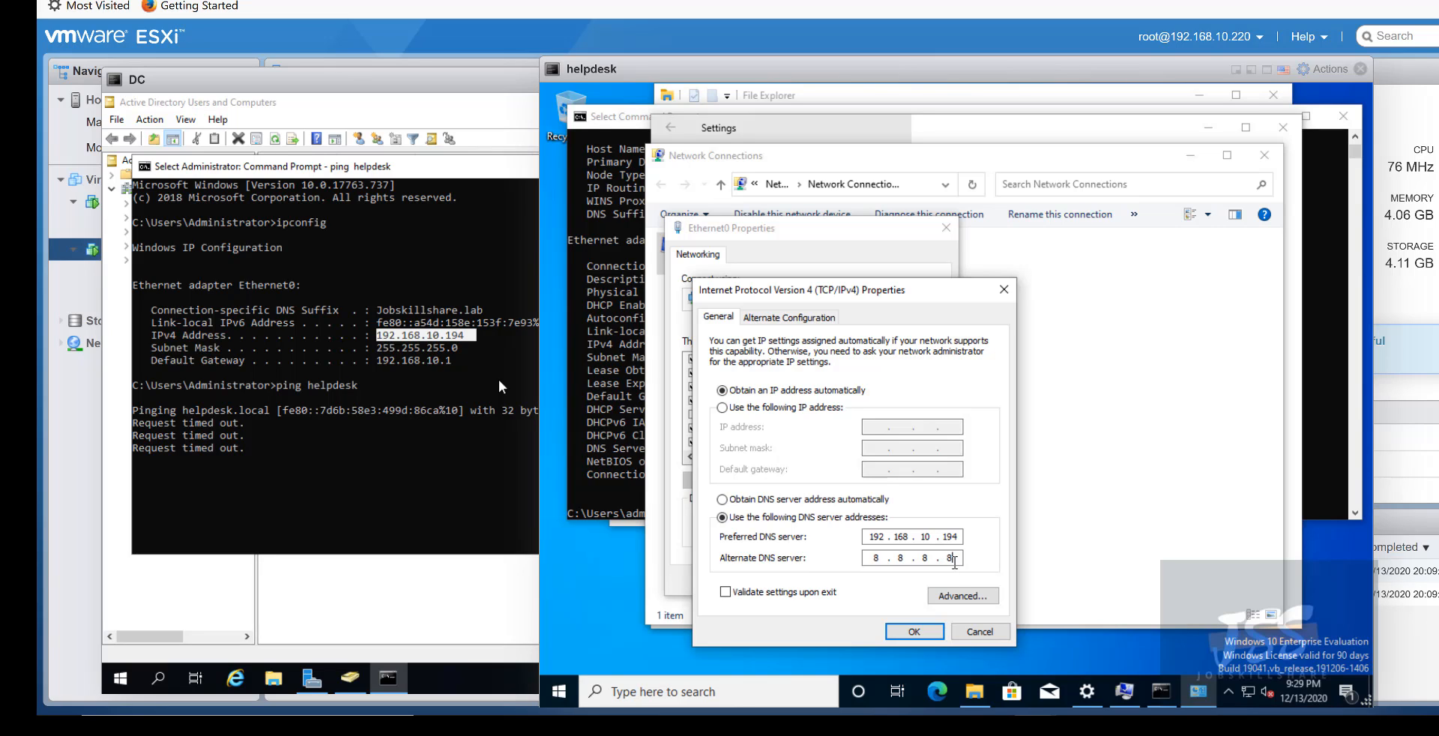
{"action": "left_click", "coordinate": [914, 631]}
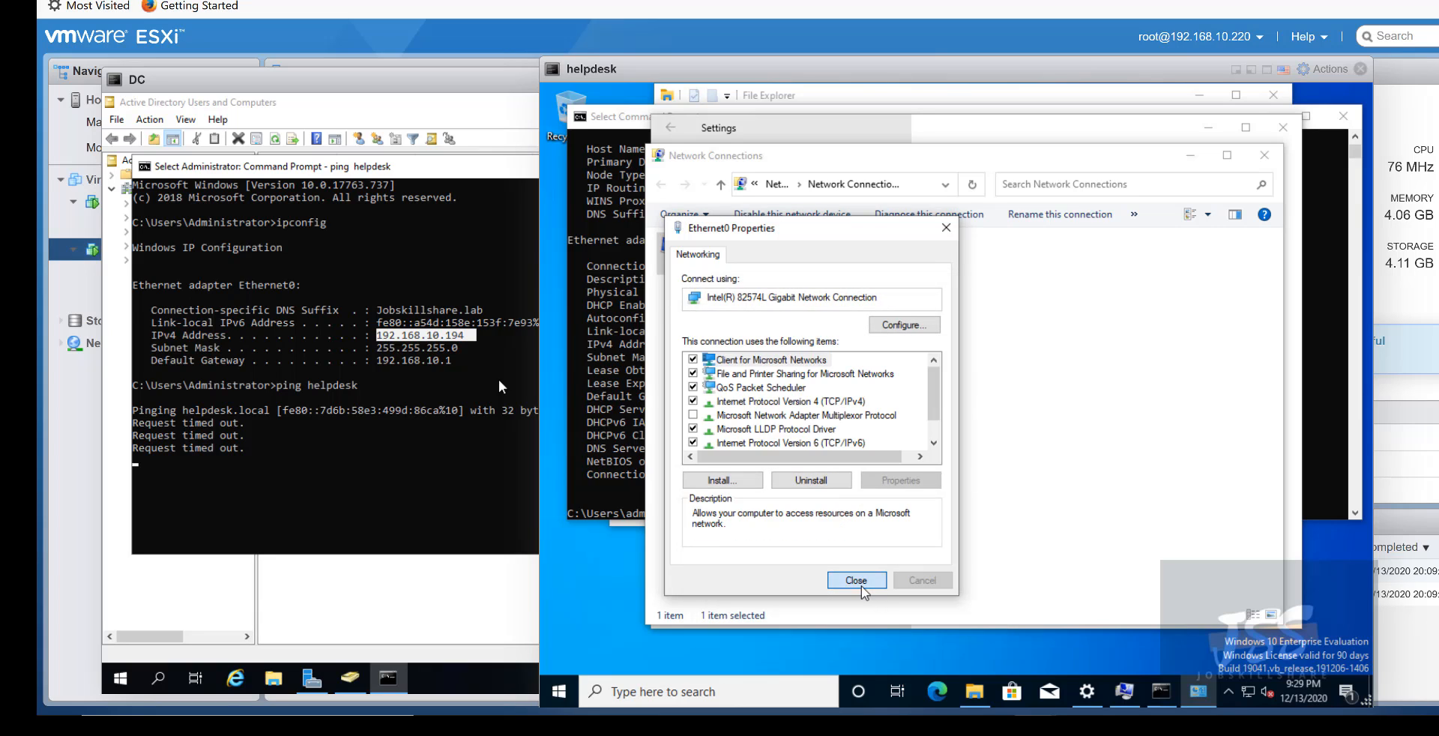
- Close Ethernet0 Properties, dismiss the domain controller error, and retry joining hq.jobskillshare.org
{"action": "left_click", "coordinate": [860, 584]}
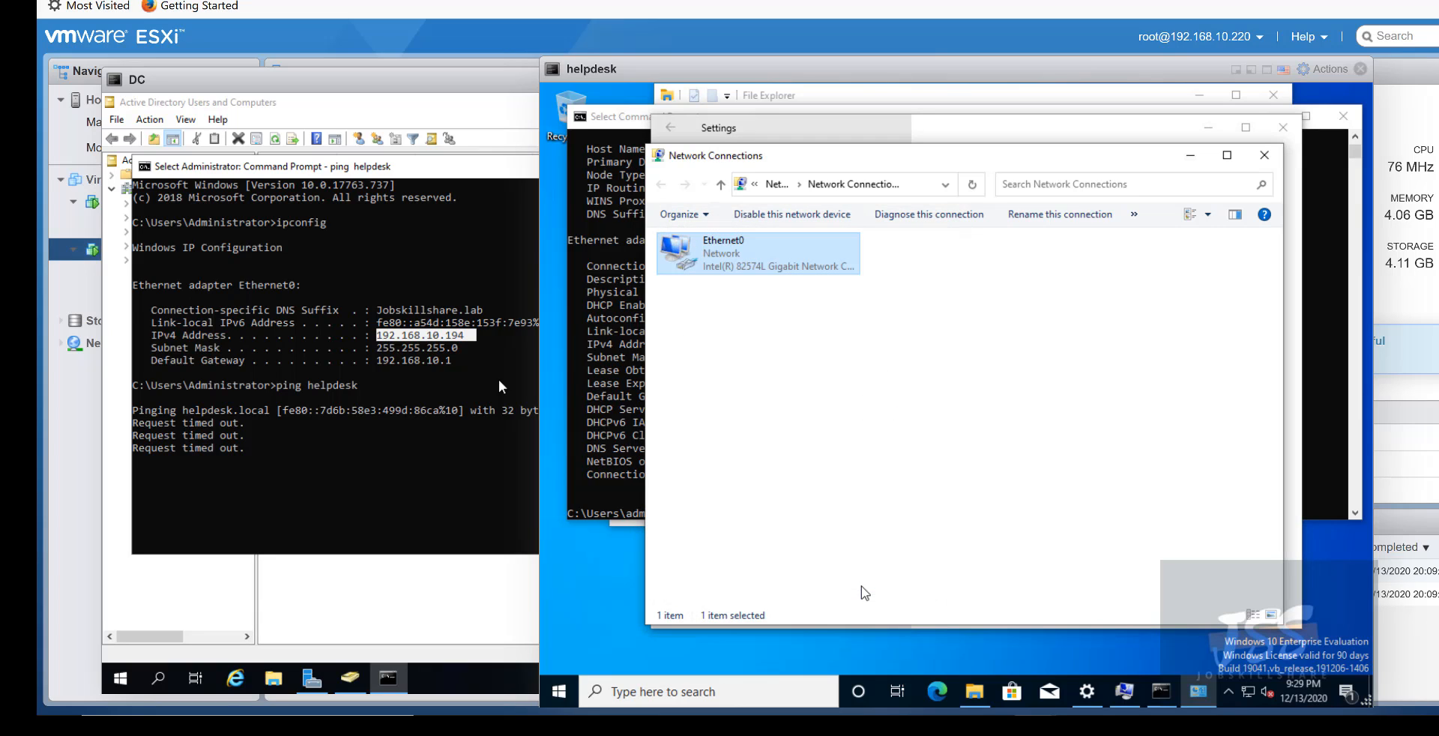
{"action": "left_click", "coordinate": [611, 327]}
{"action": "left_click", "coordinate": [746, 601]}
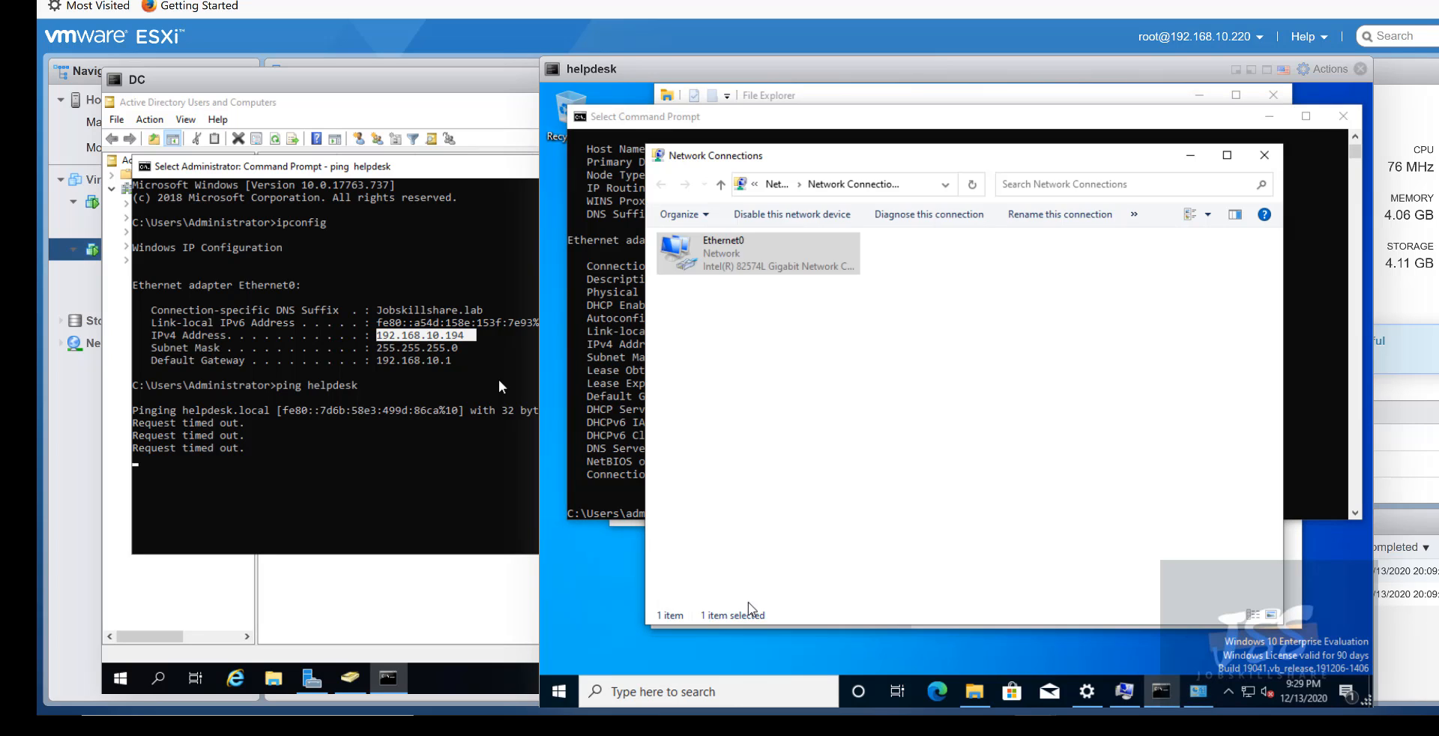
{"action": "left_click", "coordinate": [620, 515]}
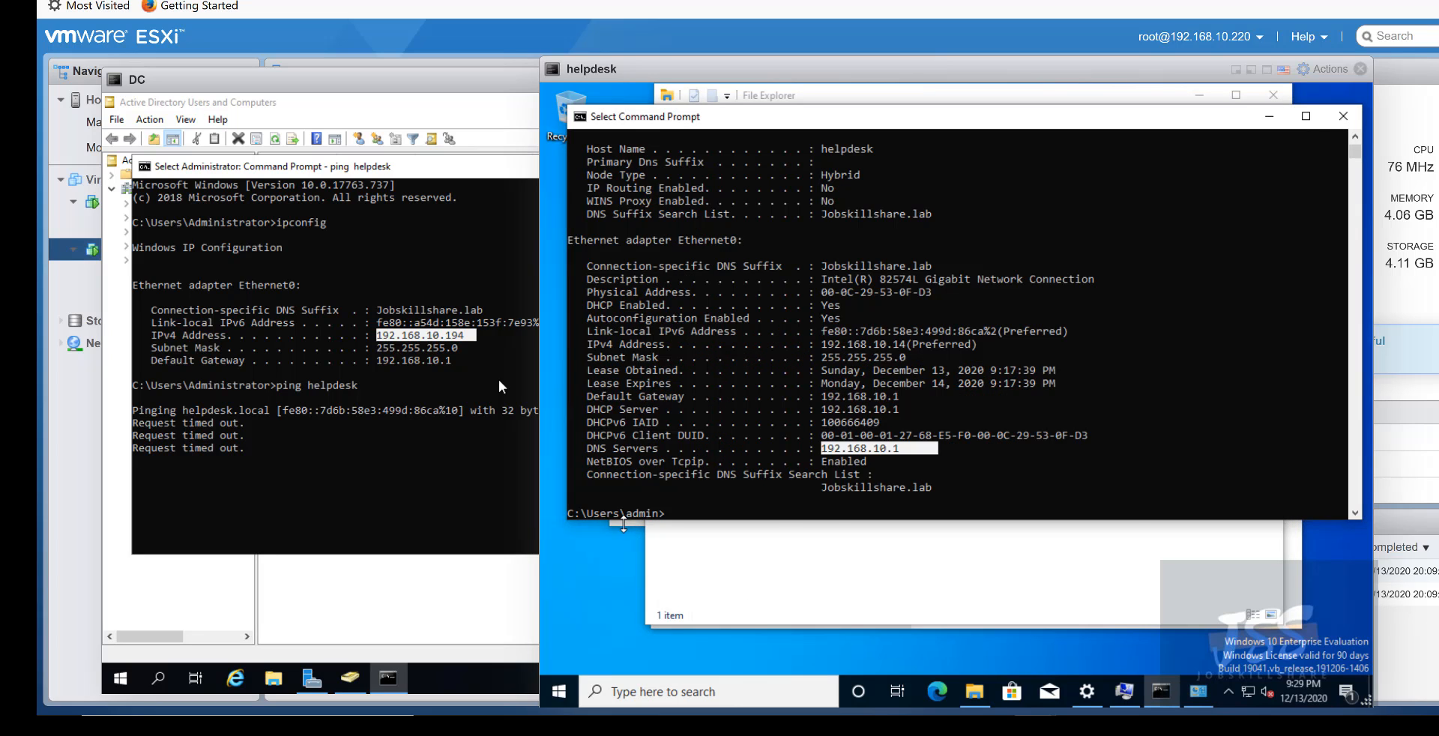
{"action": "left_click", "coordinate": [624, 524]}
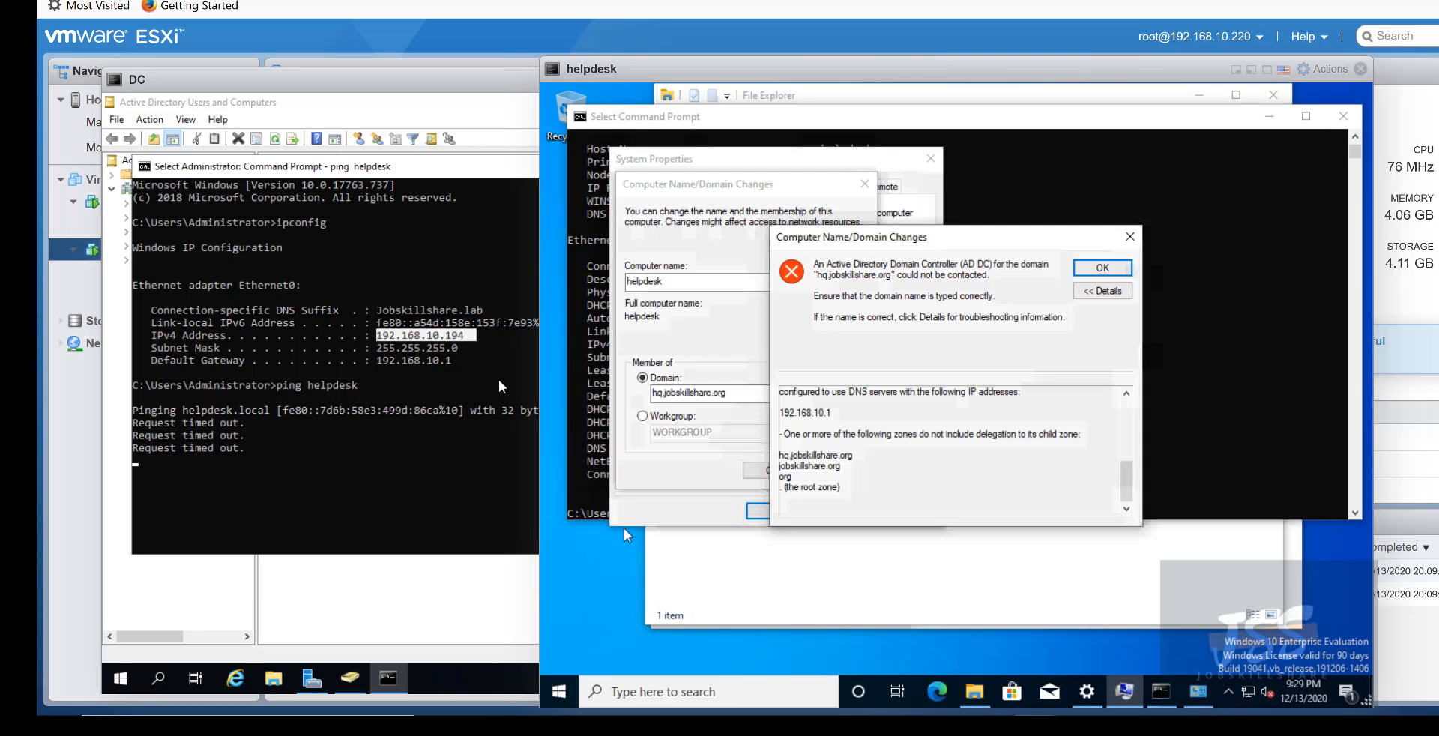
{"action": "left_click", "coordinate": [1083, 269]}
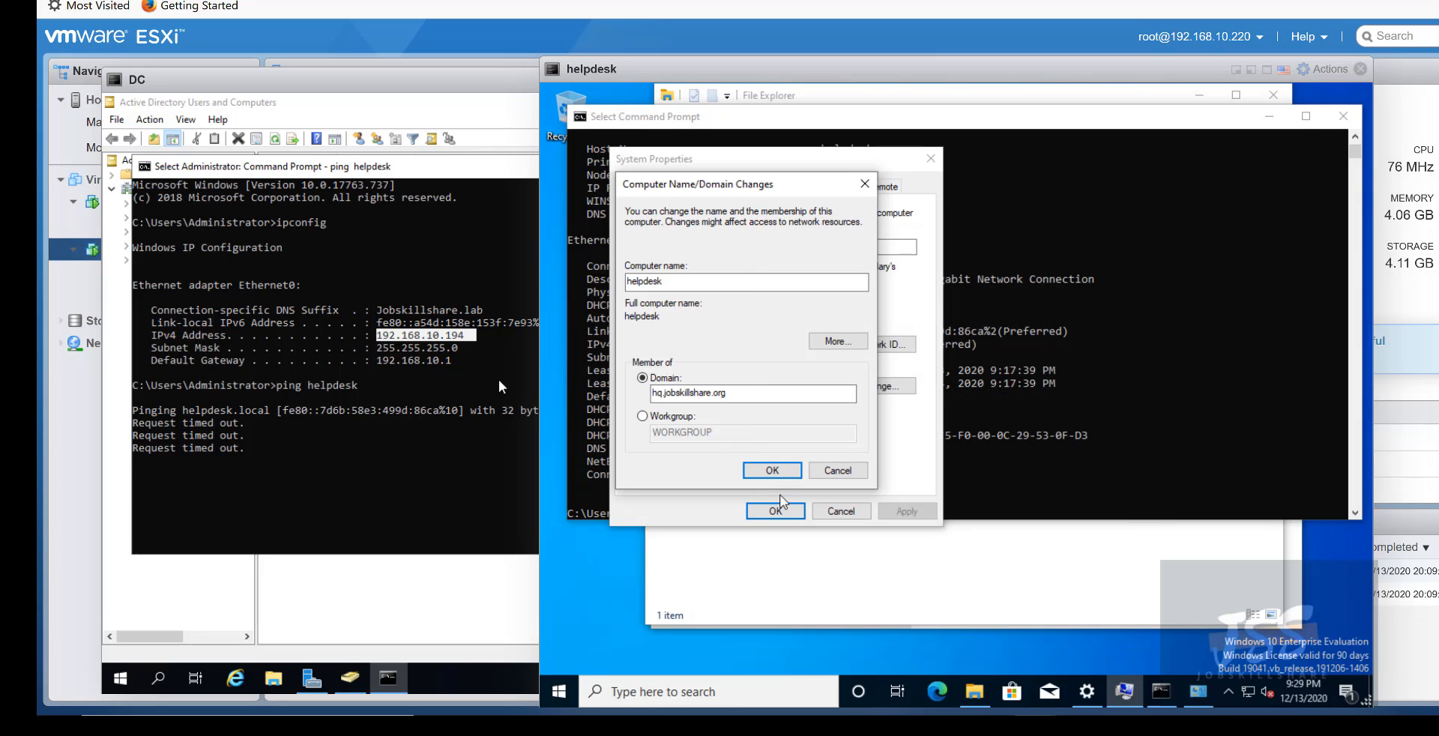
{"action": "left_click", "coordinate": [774, 474]}
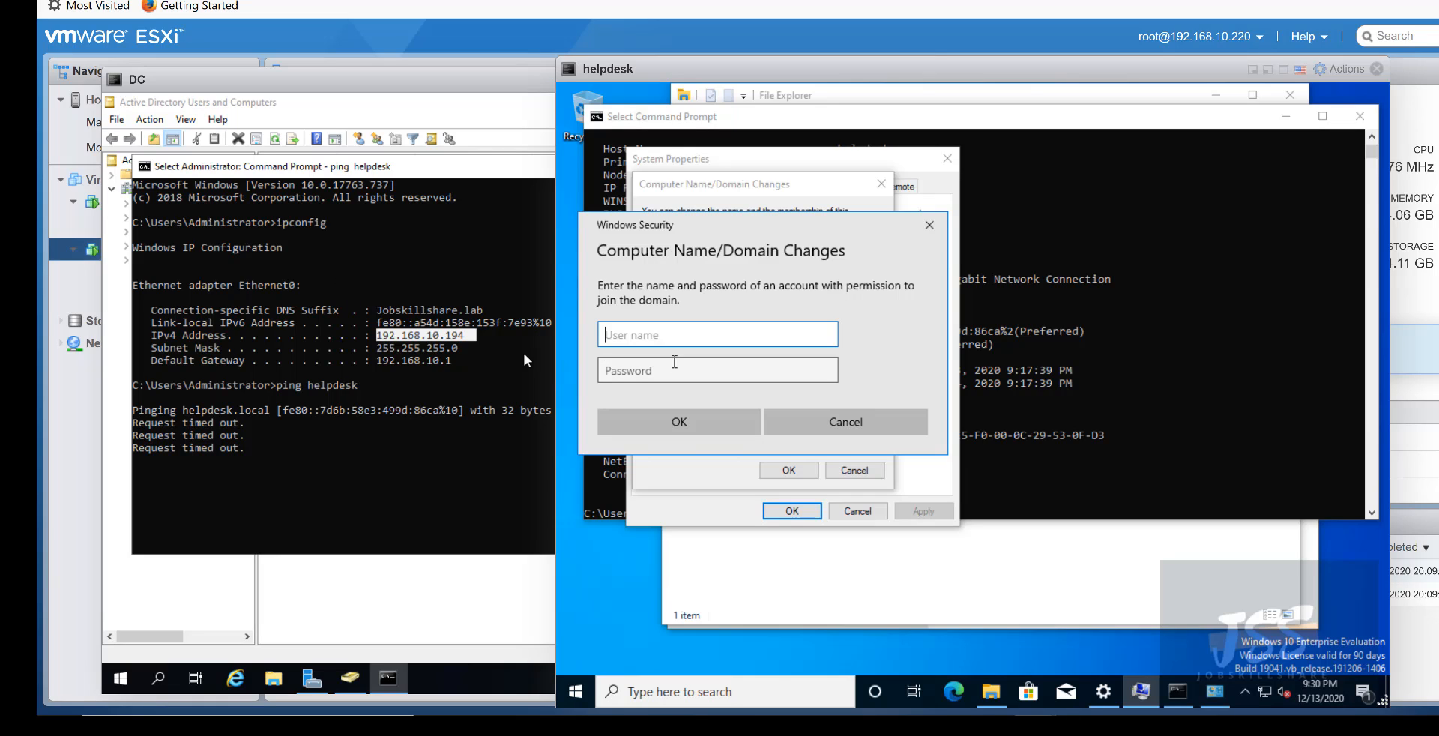
- Enter the permitted domain account's user name and password in the Windows Security prompt
{"action": "type", "text": "helpde"}
{"action": "key", "text": "Tab"}
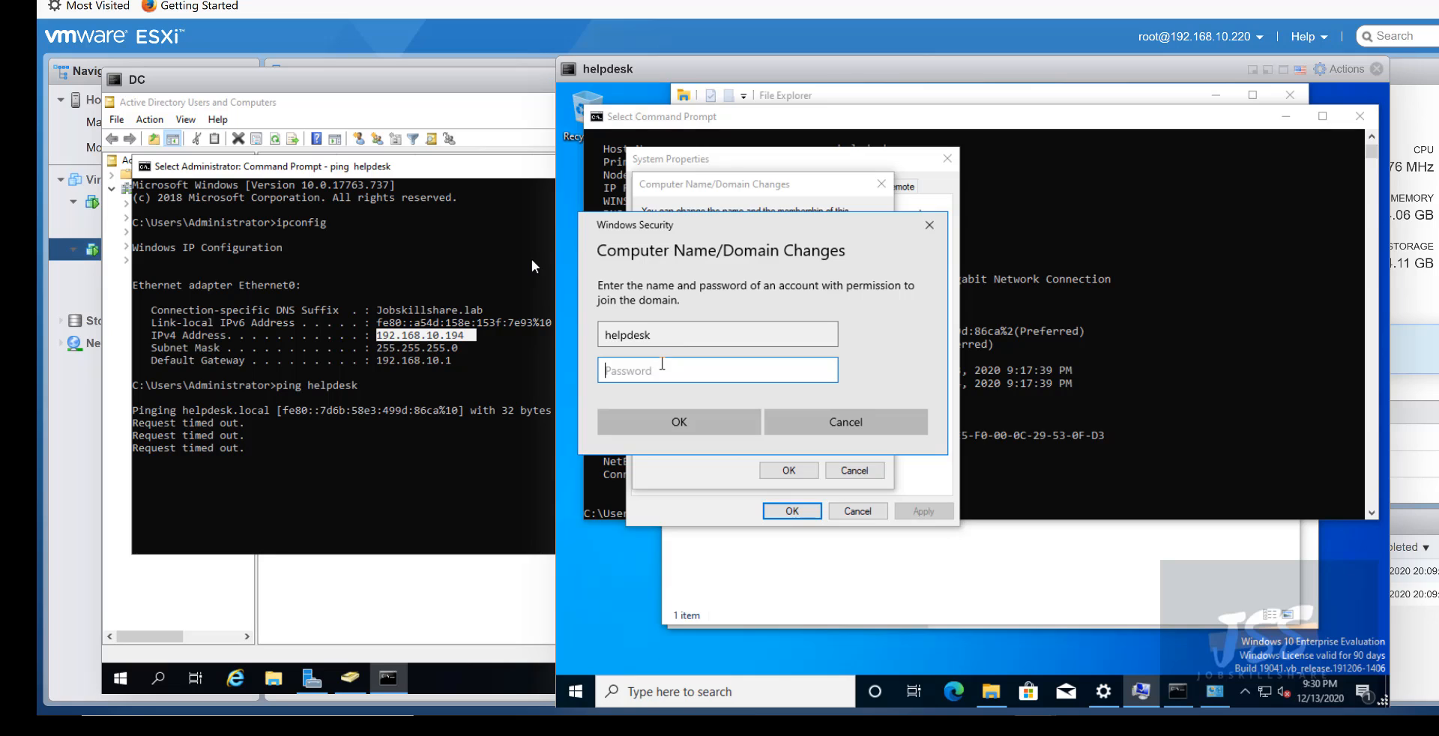
{"action": "type", "text": "P@ssw0rd"}
{"action": "key", "text": "Return"}
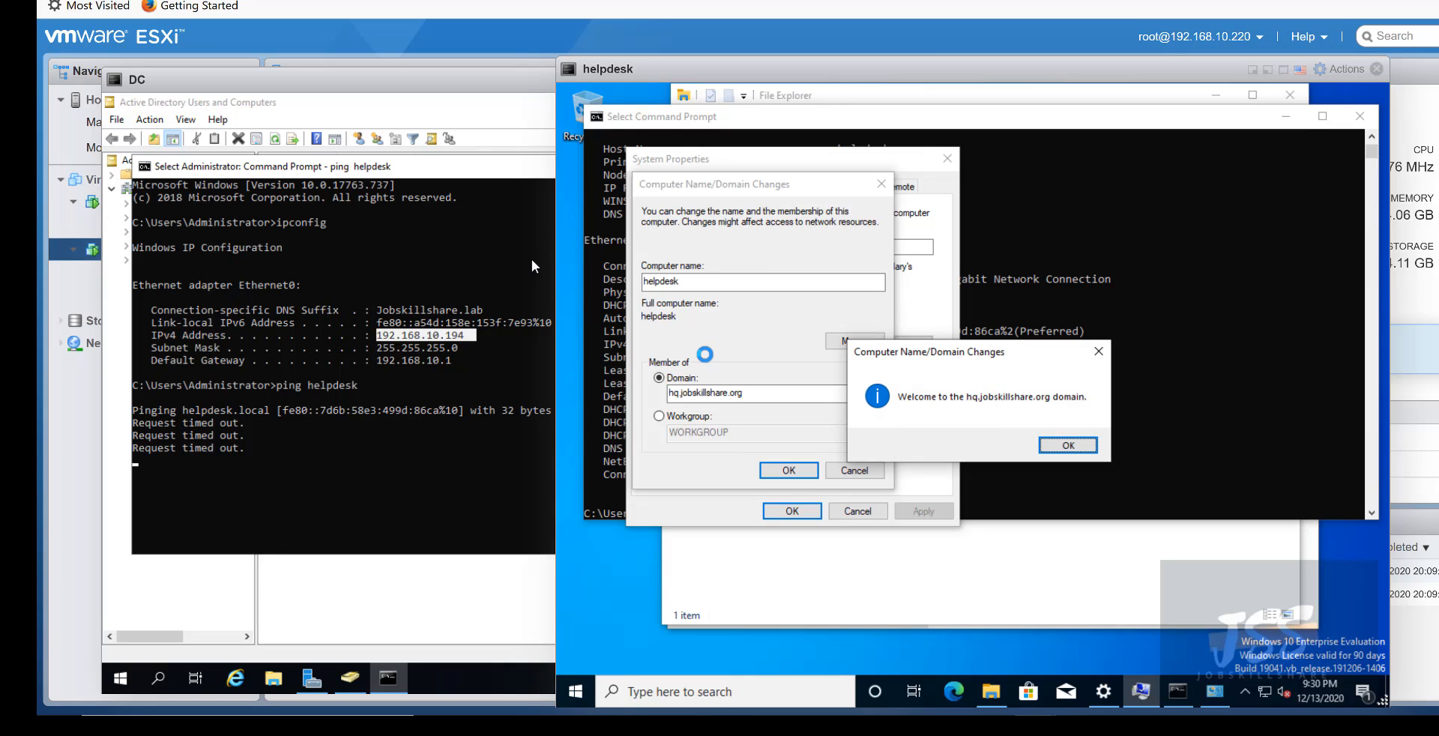
- Accept the domain welcome and restart notices, close System Properties, and restart helpdesk now
{"action": "left_click", "coordinate": [1068, 445]}
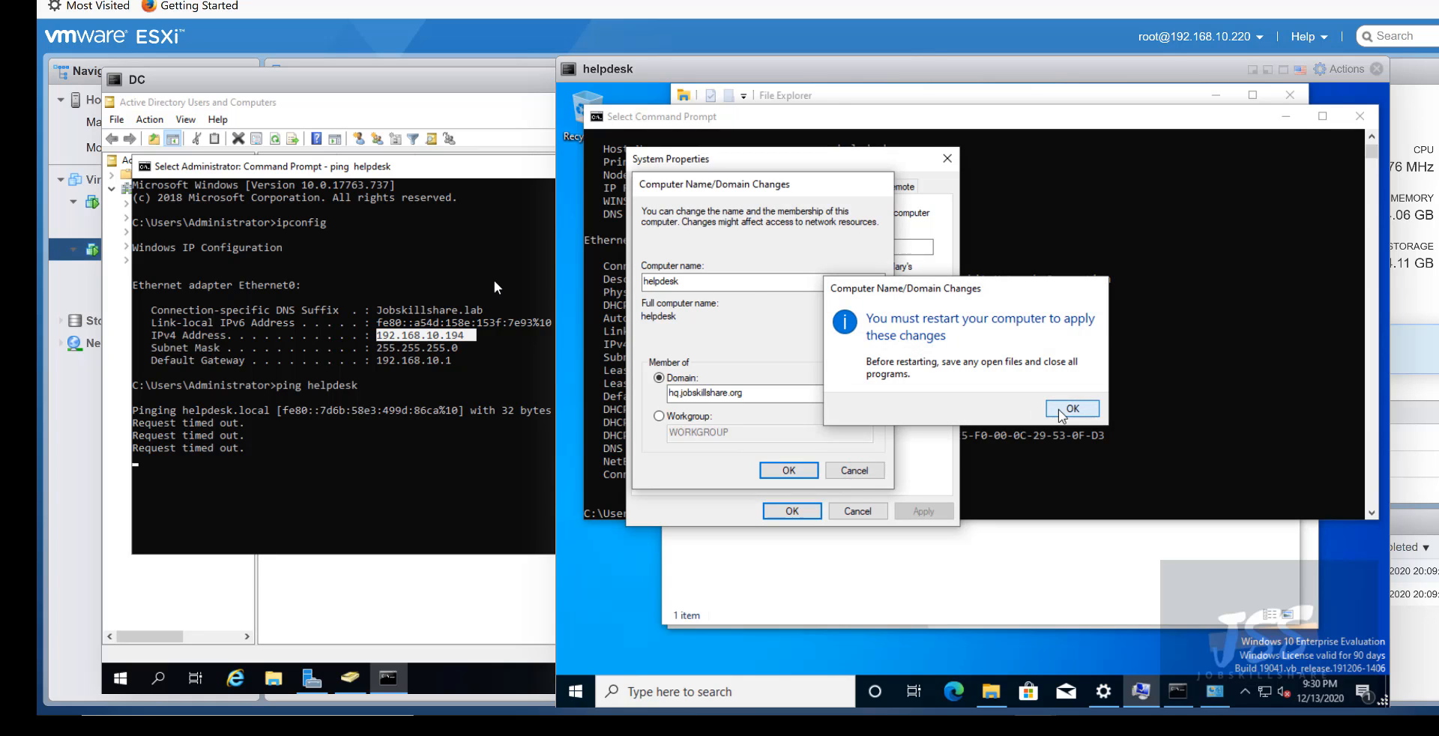
{"action": "left_click", "coordinate": [1068, 409]}
{"action": "left_click", "coordinate": [792, 511]}
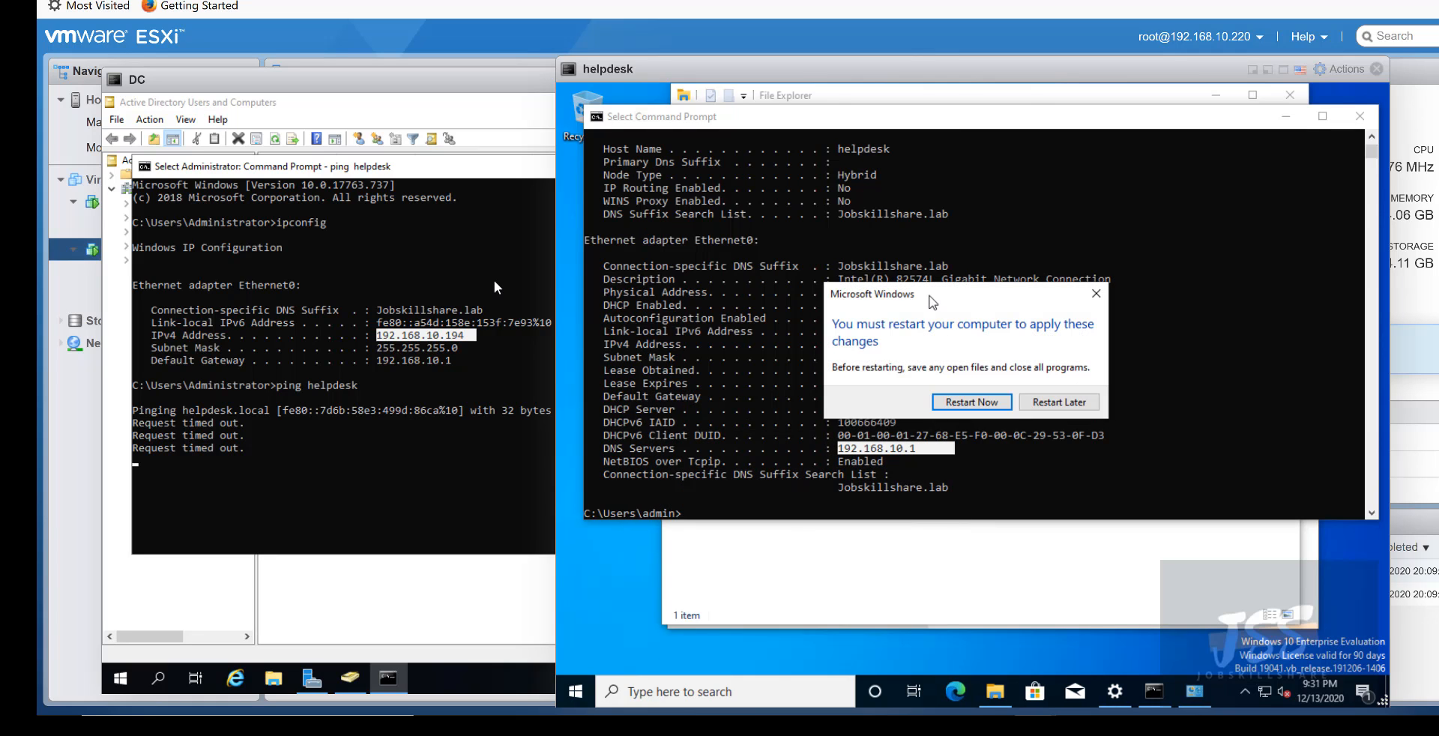
{"action": "left_click", "coordinate": [971, 401]}
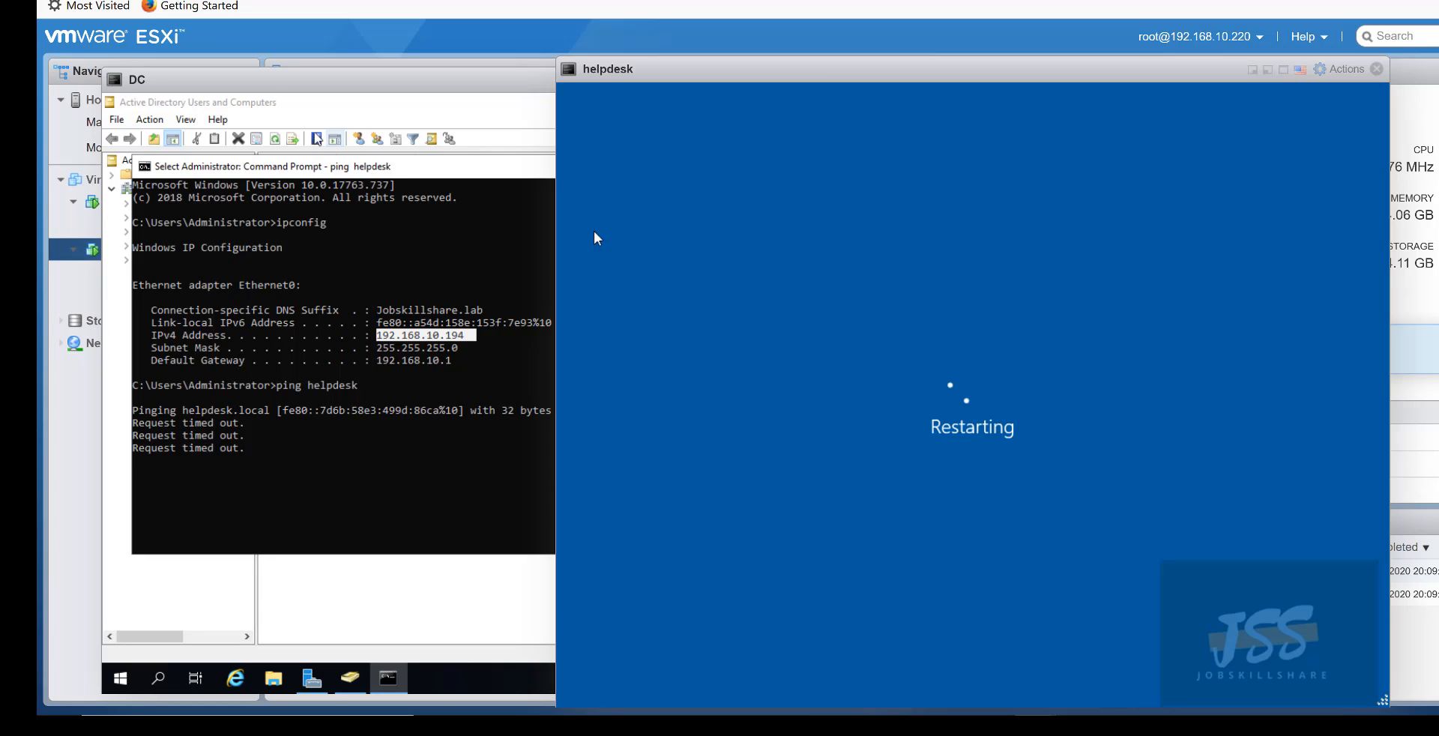
{"action": "left_click", "coordinate": [273, 99]}
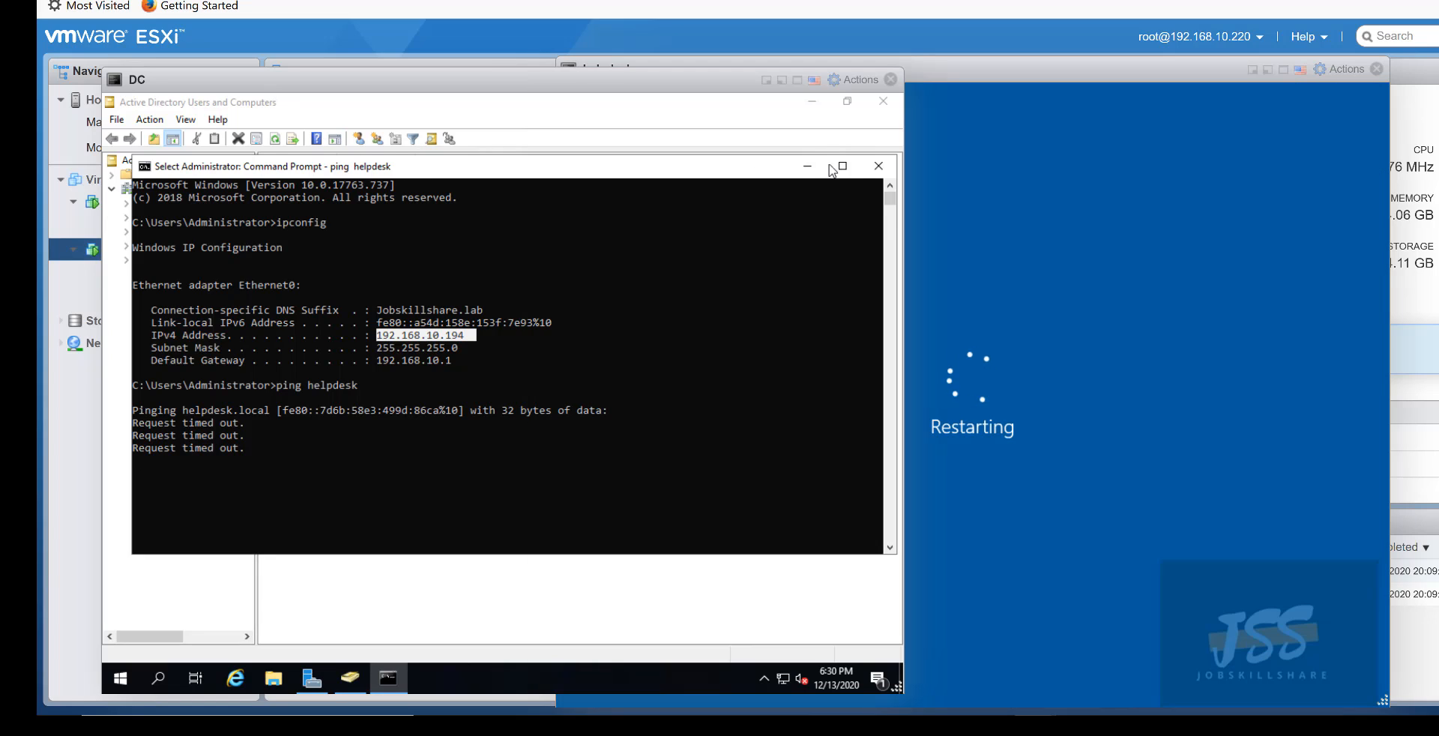
{"action": "left_click", "coordinate": [916, 66]}
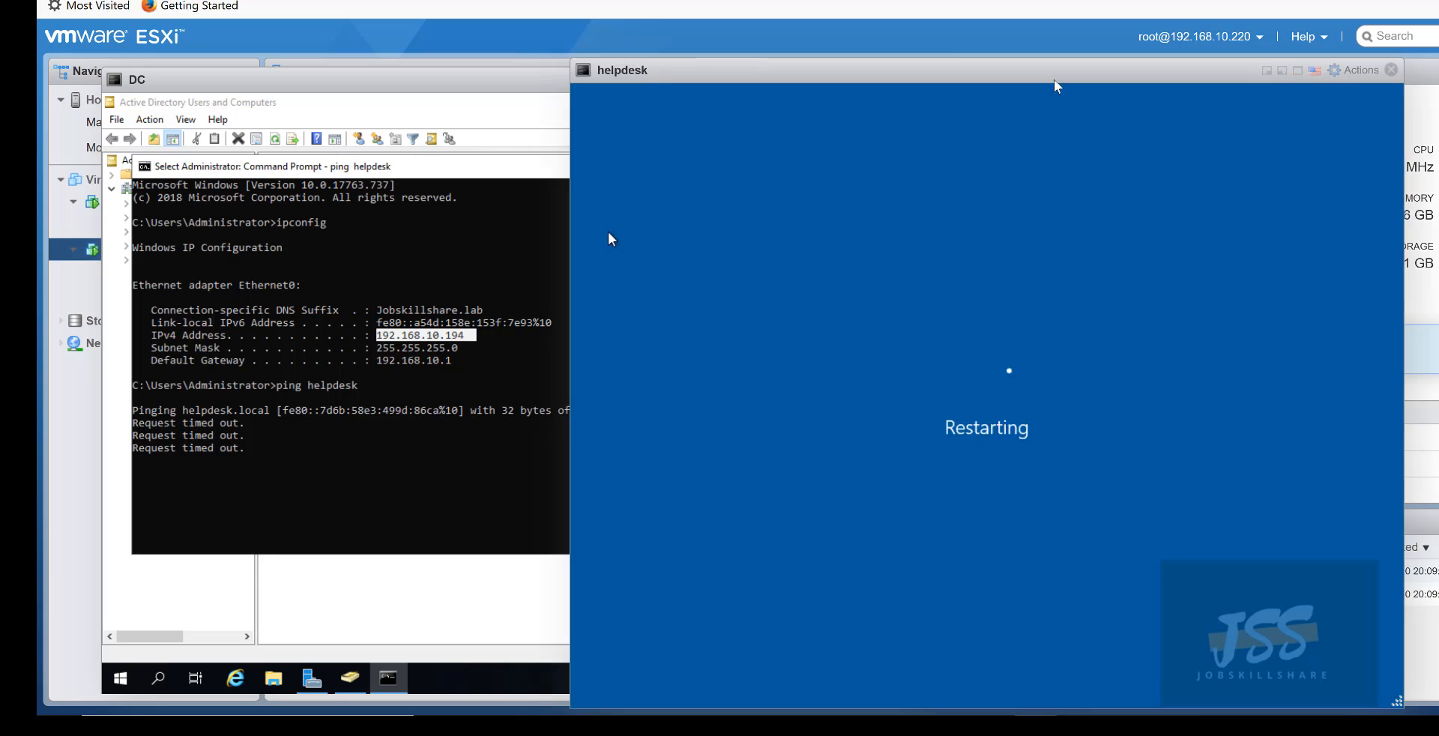
{"action": "left_click", "coordinate": [559, 73]}
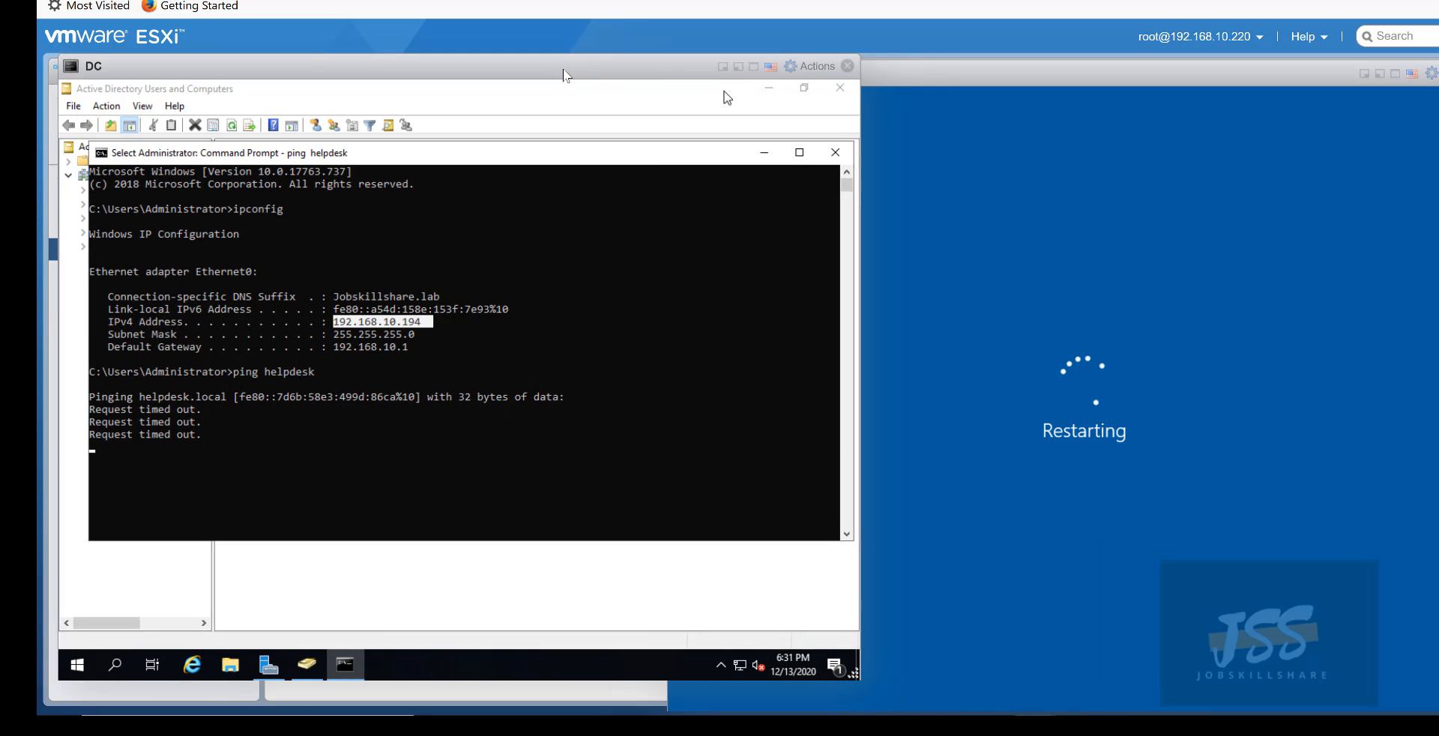
- Close the DC Command Prompt and select HELPDESK in the domain's Computers container
{"action": "left_click_drag", "start_coordinate": [619, 80], "coordinate": [634, 80]}
{"action": "left_click", "coordinate": [896, 162]}
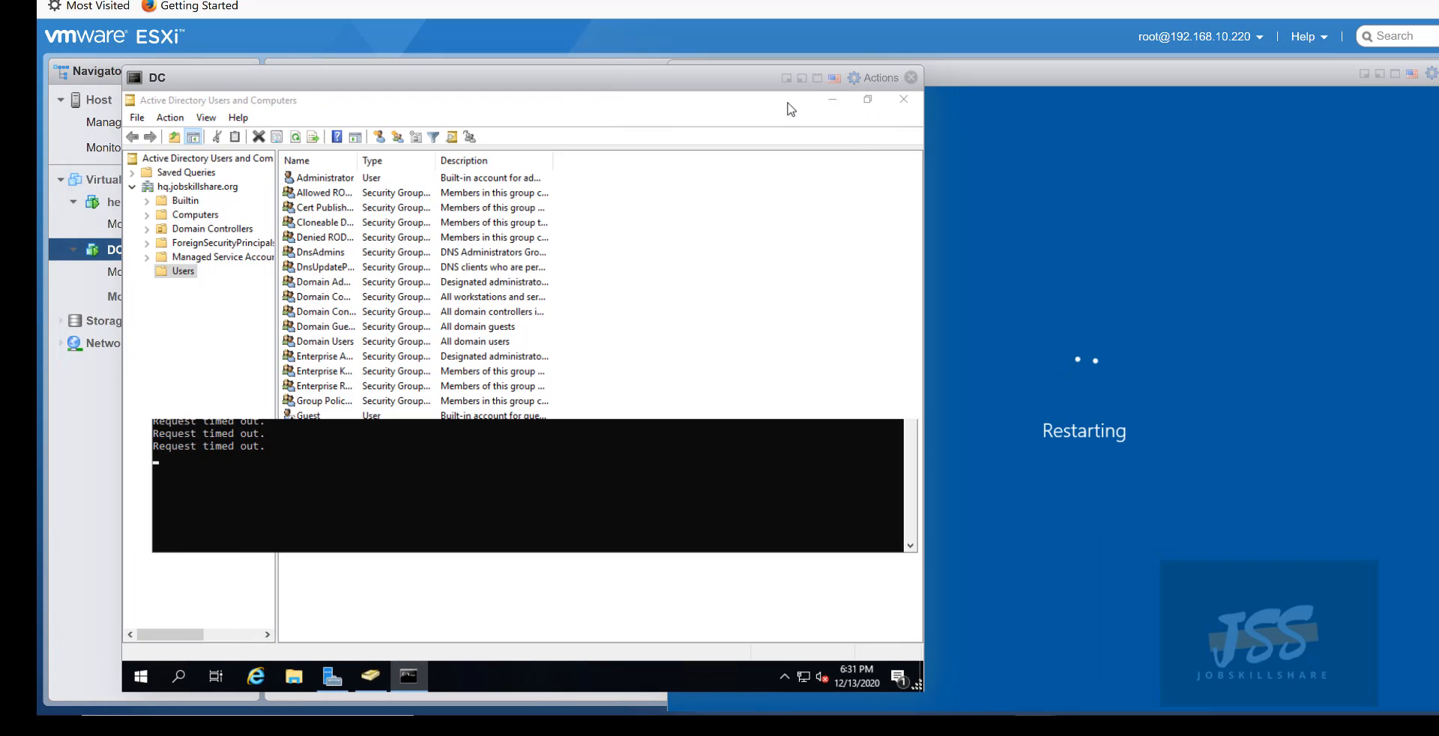
{"action": "left_click", "coordinate": [184, 215]}
{"action": "left_click", "coordinate": [315, 180]}
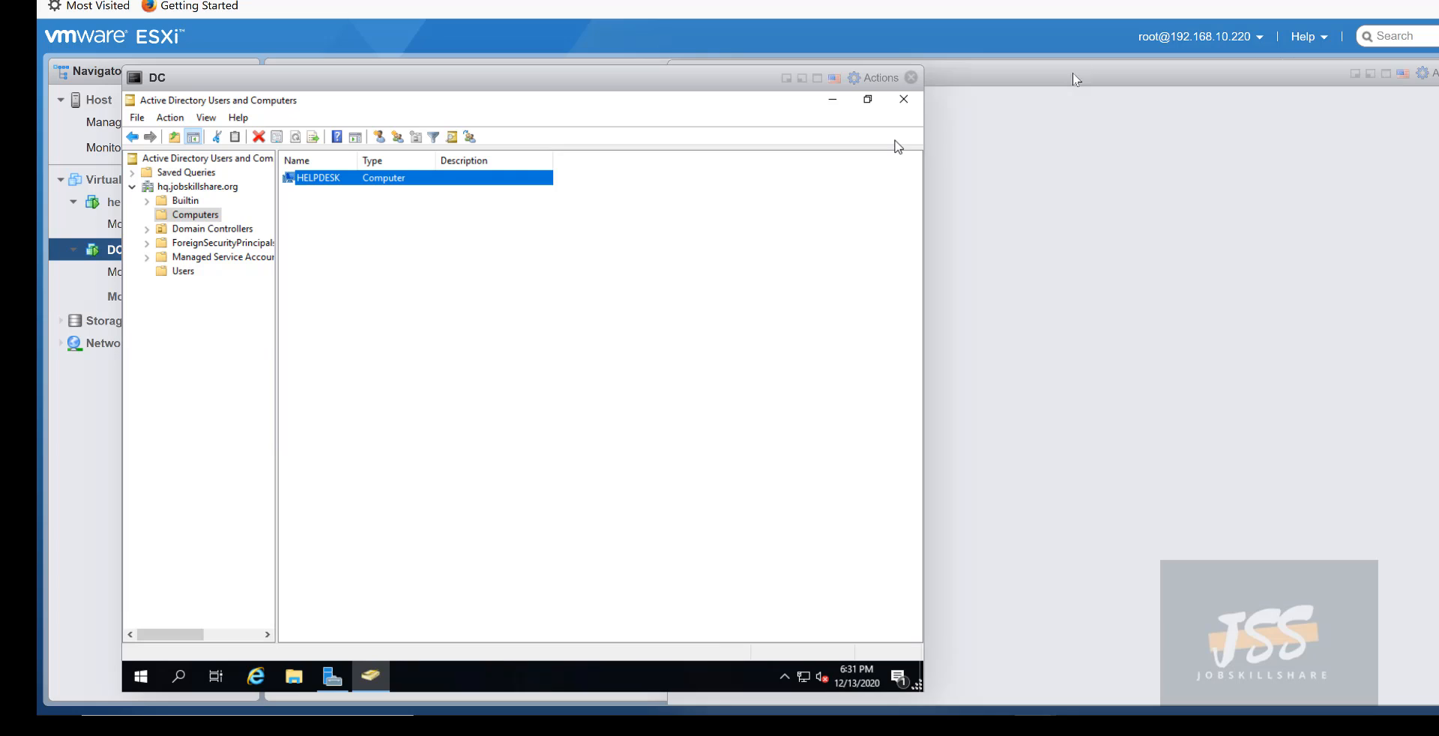
{"action": "left_click", "coordinate": [592, 207]}
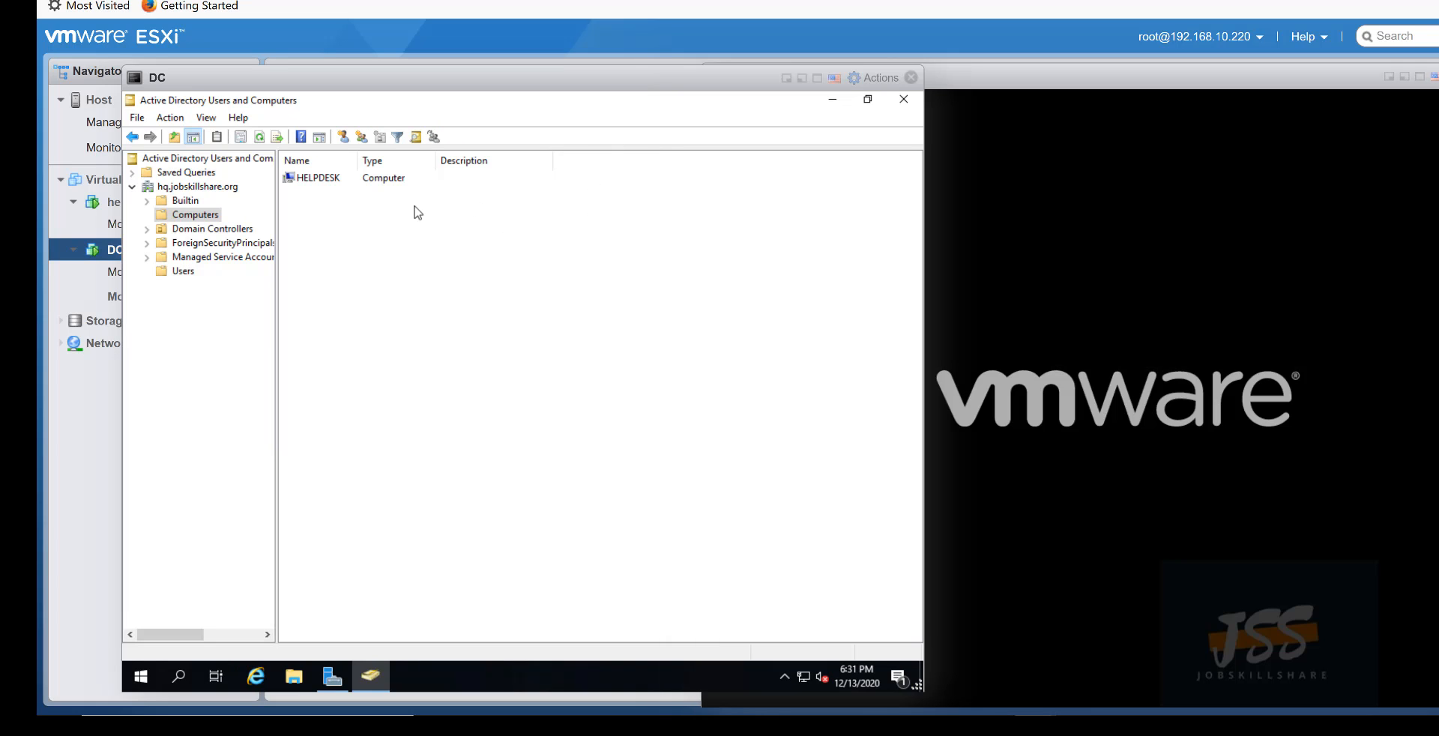
{"action": "left_click", "coordinate": [301, 183]}
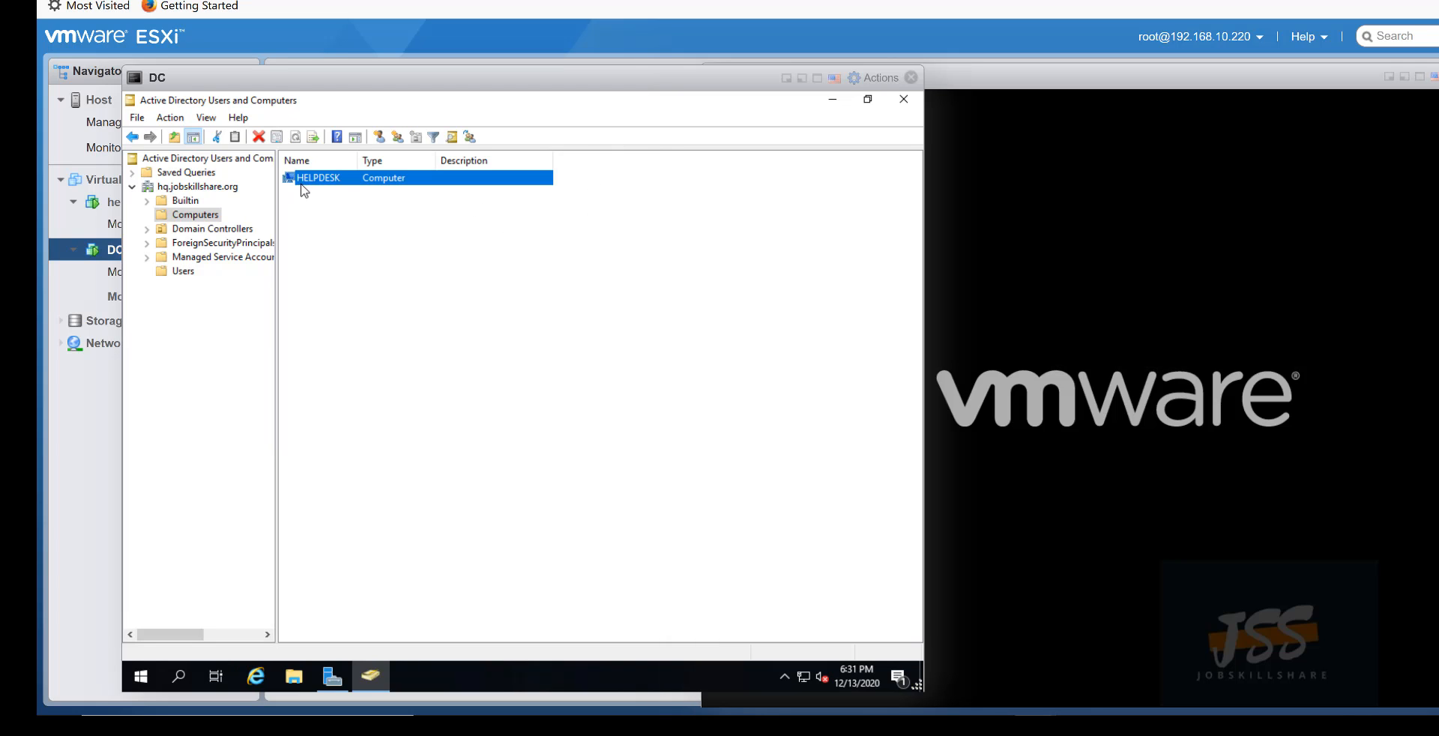
- Review the helpdesk and Administrator accounts in Users, then reselect HELPDESK under Computers
{"action": "left_click", "coordinate": [183, 271]}
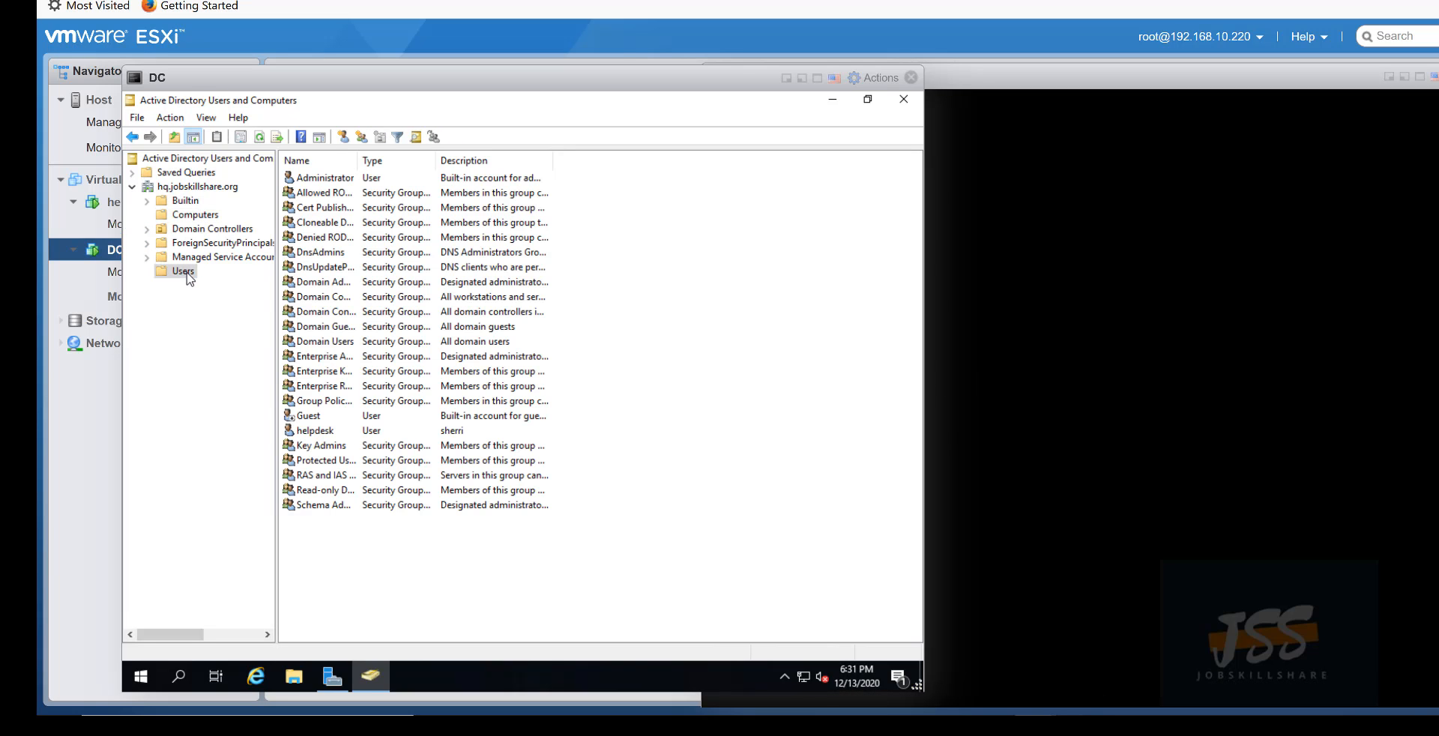
{"action": "left_click", "coordinate": [314, 432]}
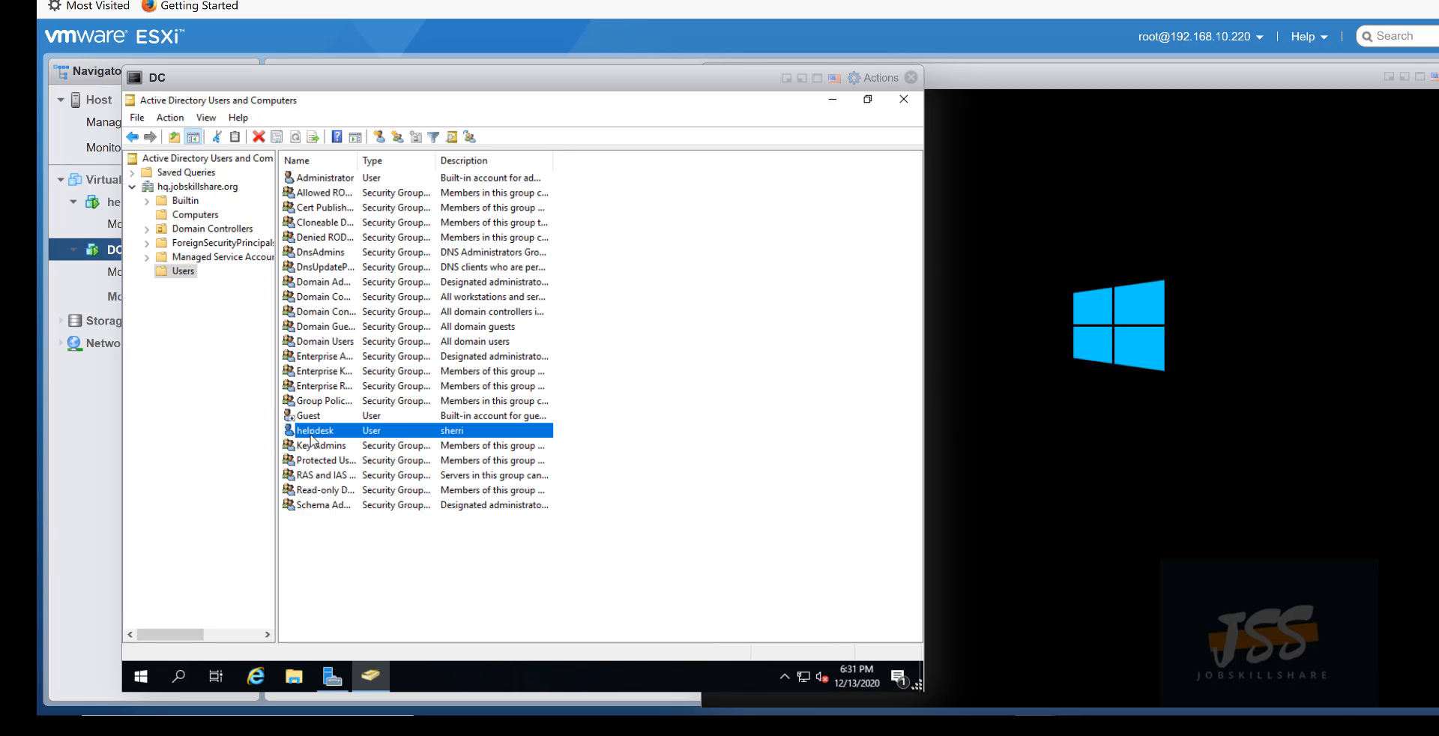
{"action": "left_click", "coordinate": [322, 180]}
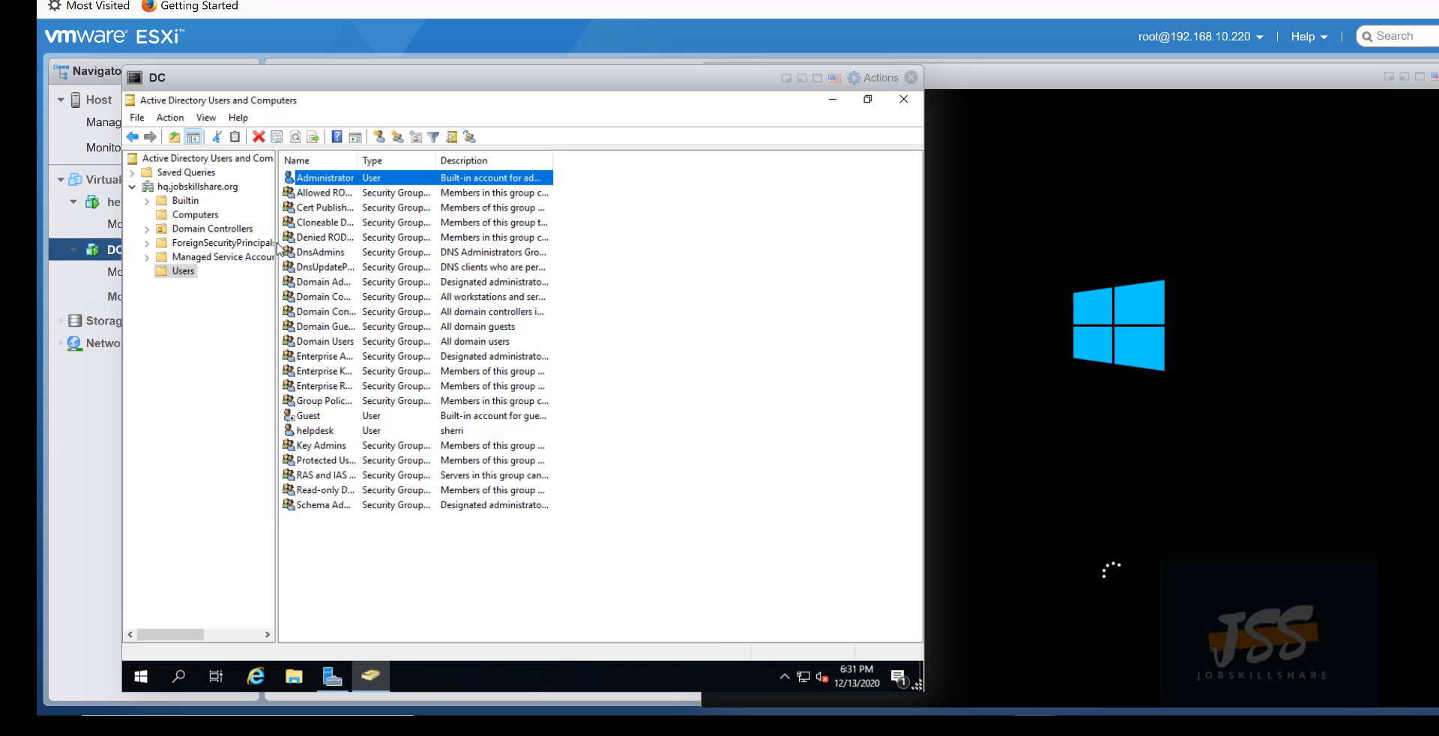
{"action": "left_click", "coordinate": [196, 215]}
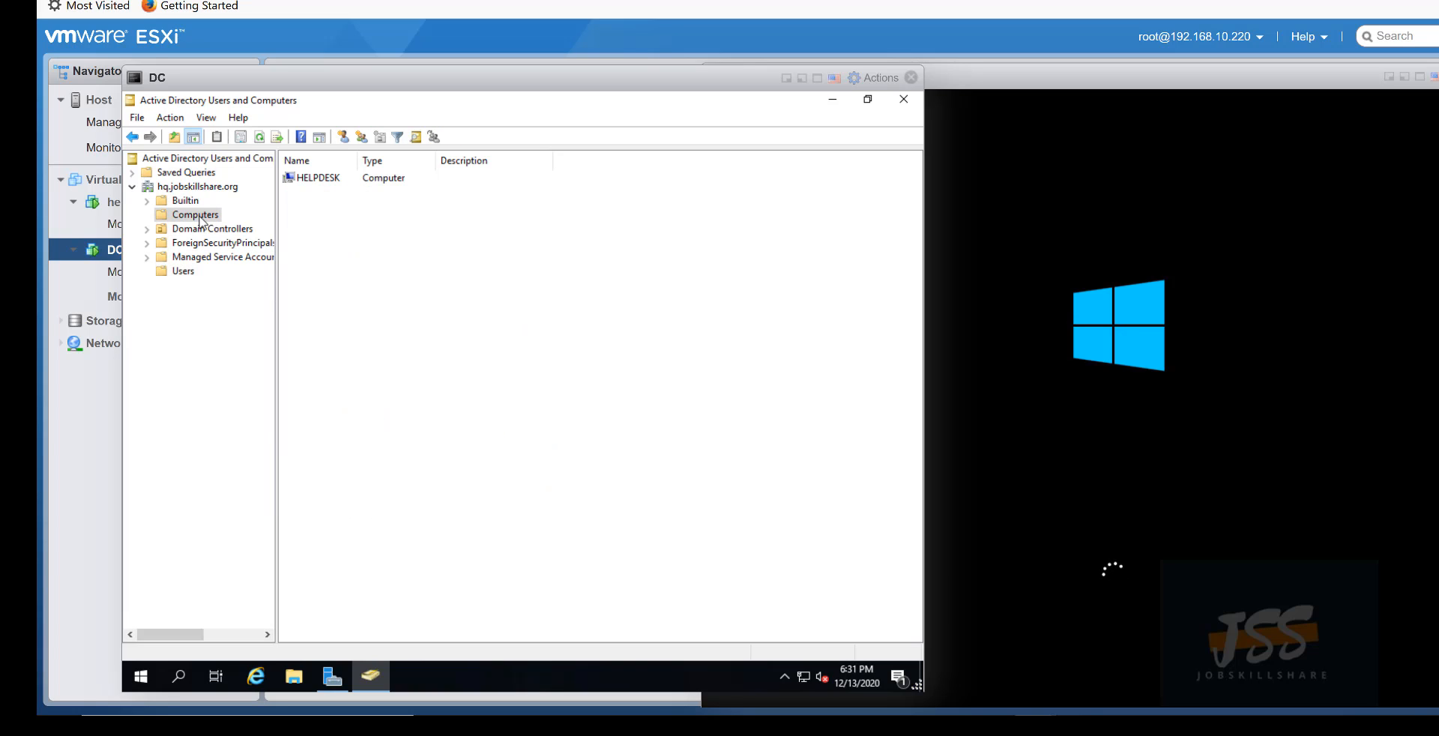
{"action": "left_click", "coordinate": [307, 180]}
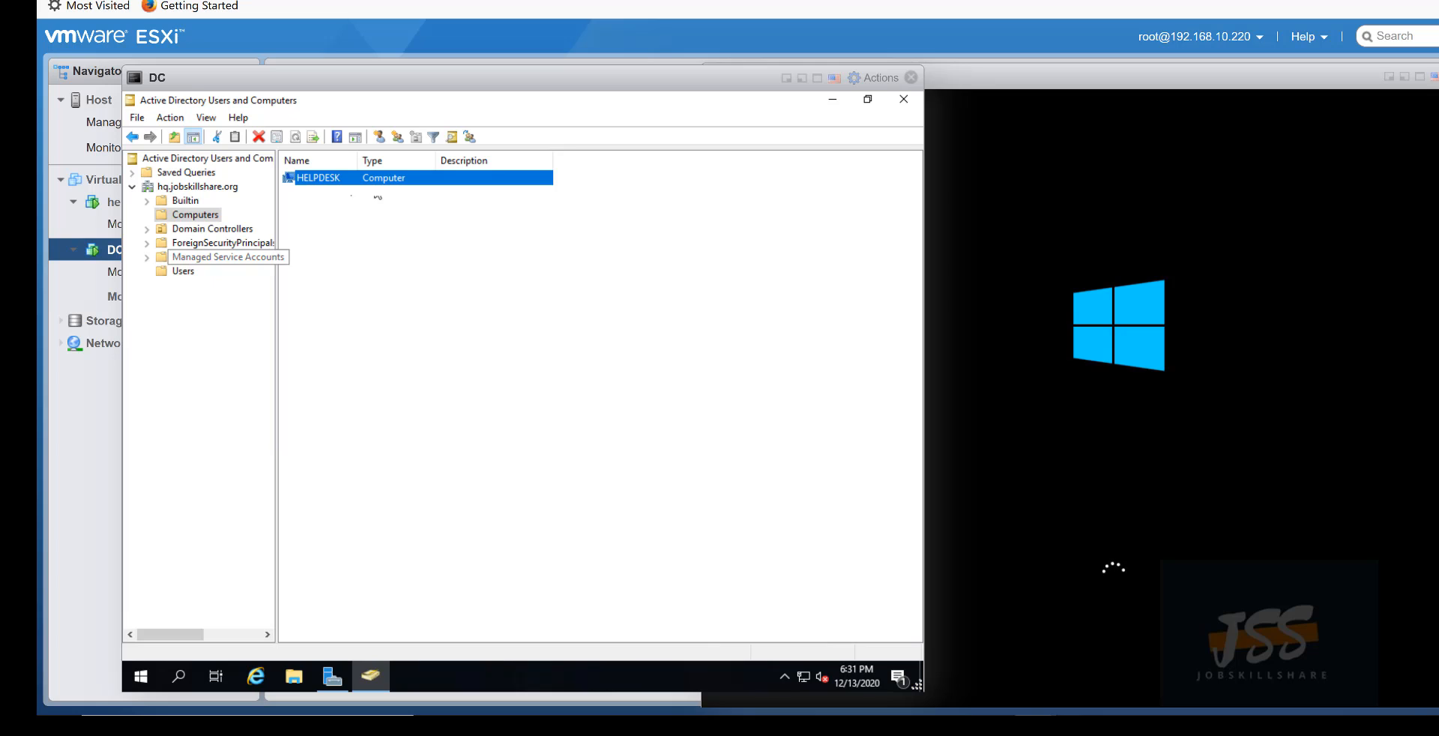
- Rearrange the DC and helpdesk console windows while helpdesk reboots to sign-in
{"action": "left_click_drag", "start_coordinate": [981, 75], "coordinate": [909, 68]}
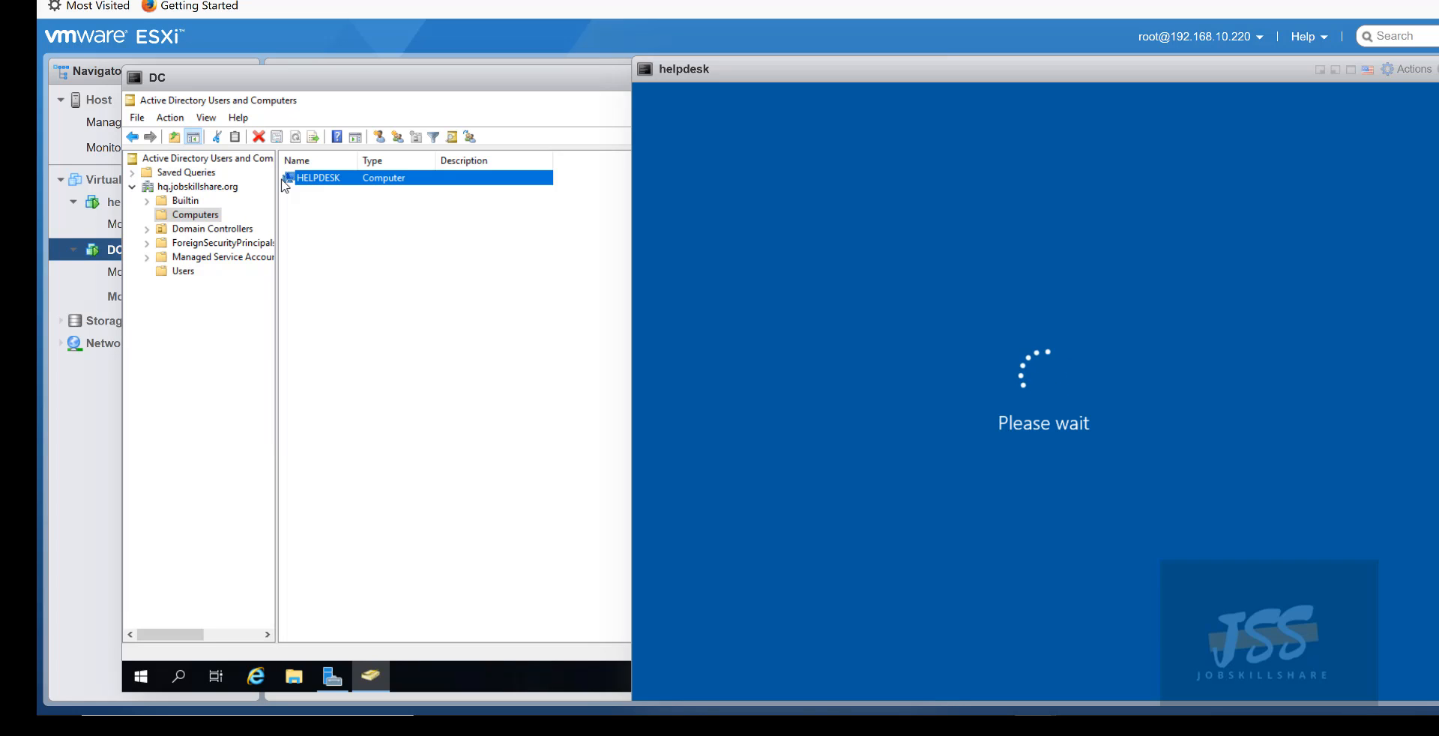
{"action": "left_click_drag", "start_coordinate": [660, 78], "coordinate": [734, 84]}
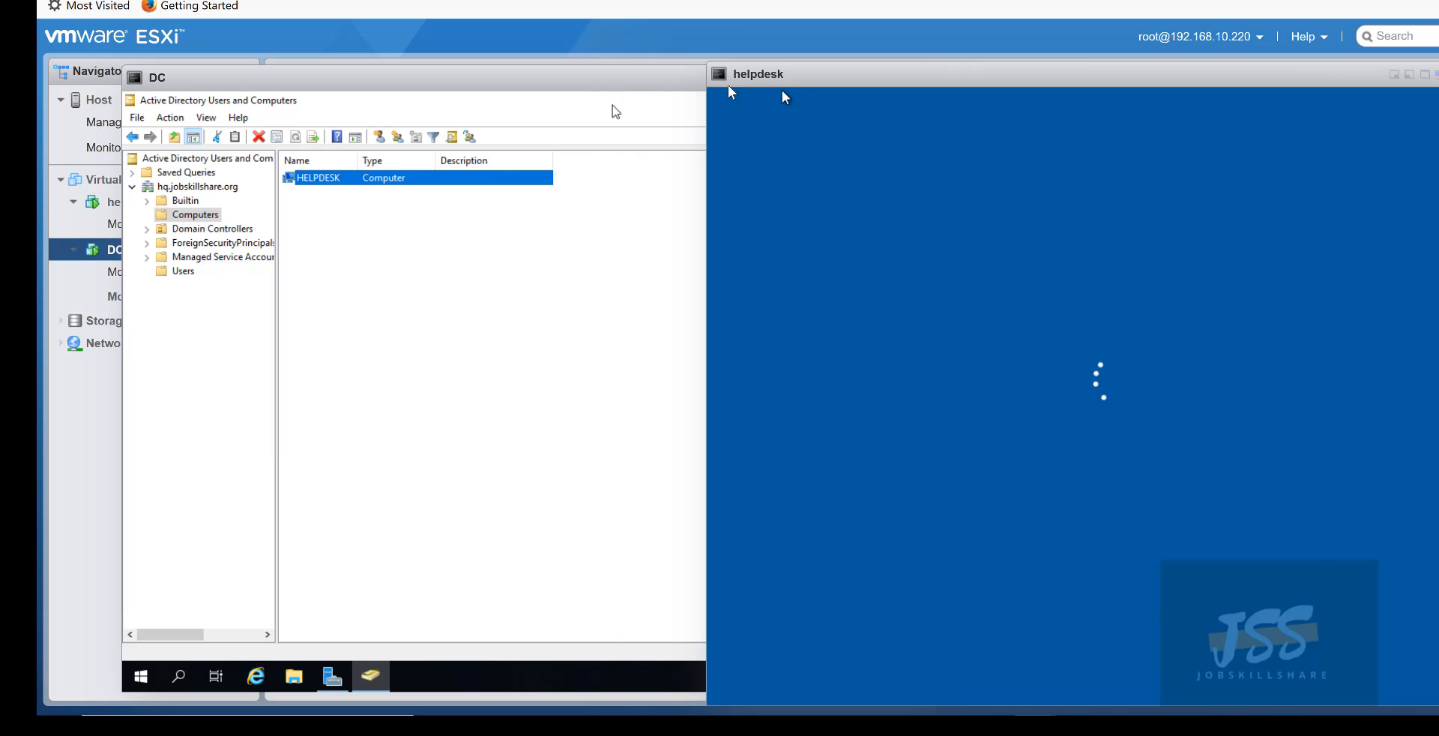
{"action": "left_click_drag", "start_coordinate": [607, 72], "coordinate": [573, 77]}
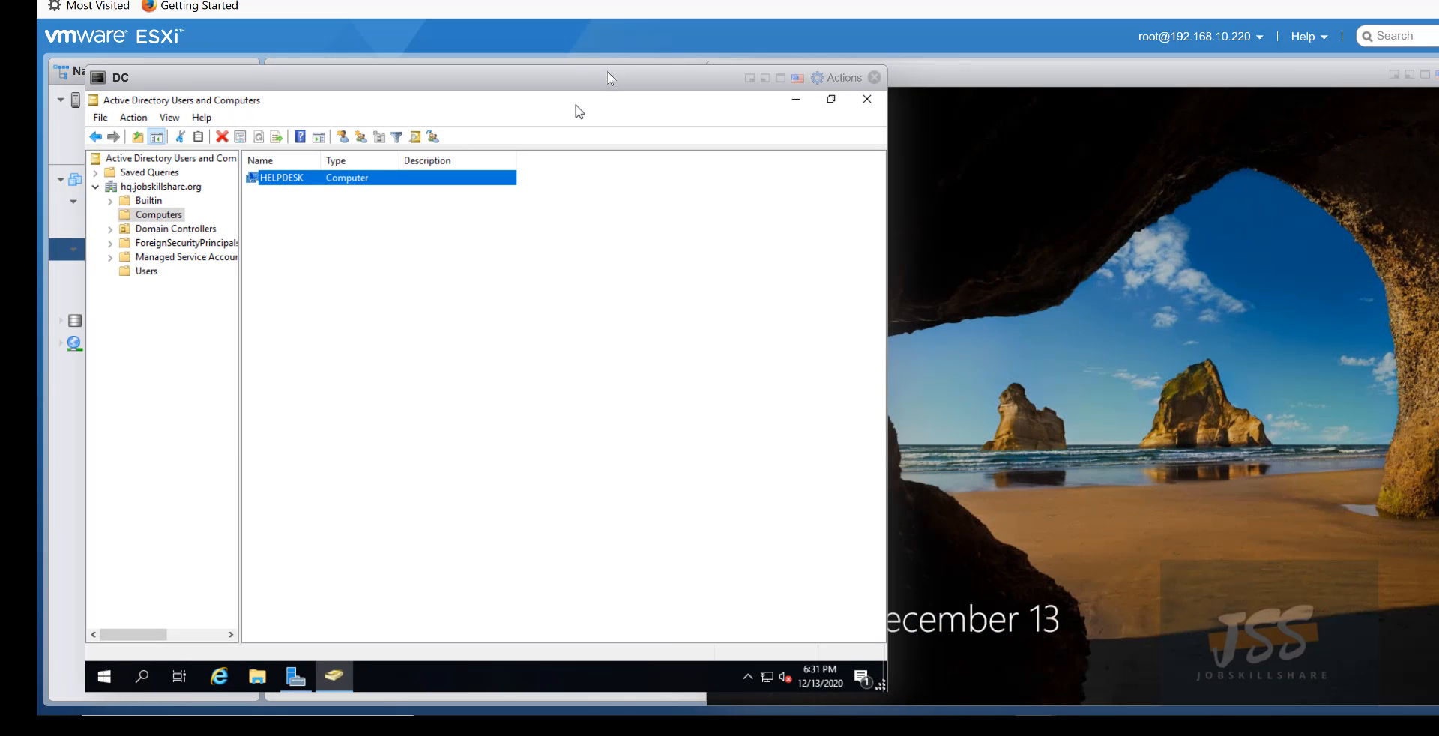
{"action": "left_click", "coordinate": [1128, 257]}
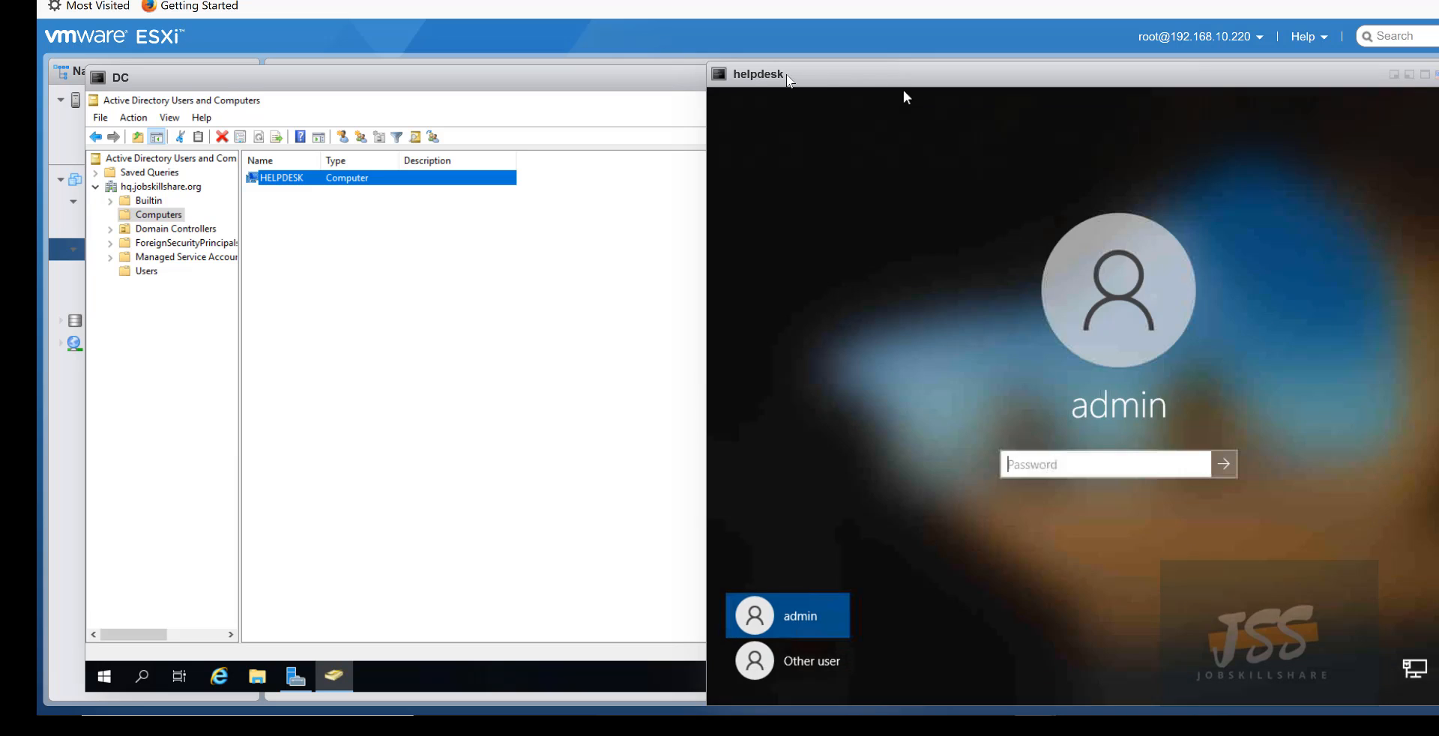
{"action": "left_click_drag", "start_coordinate": [903, 85], "coordinate": [782, 81]}
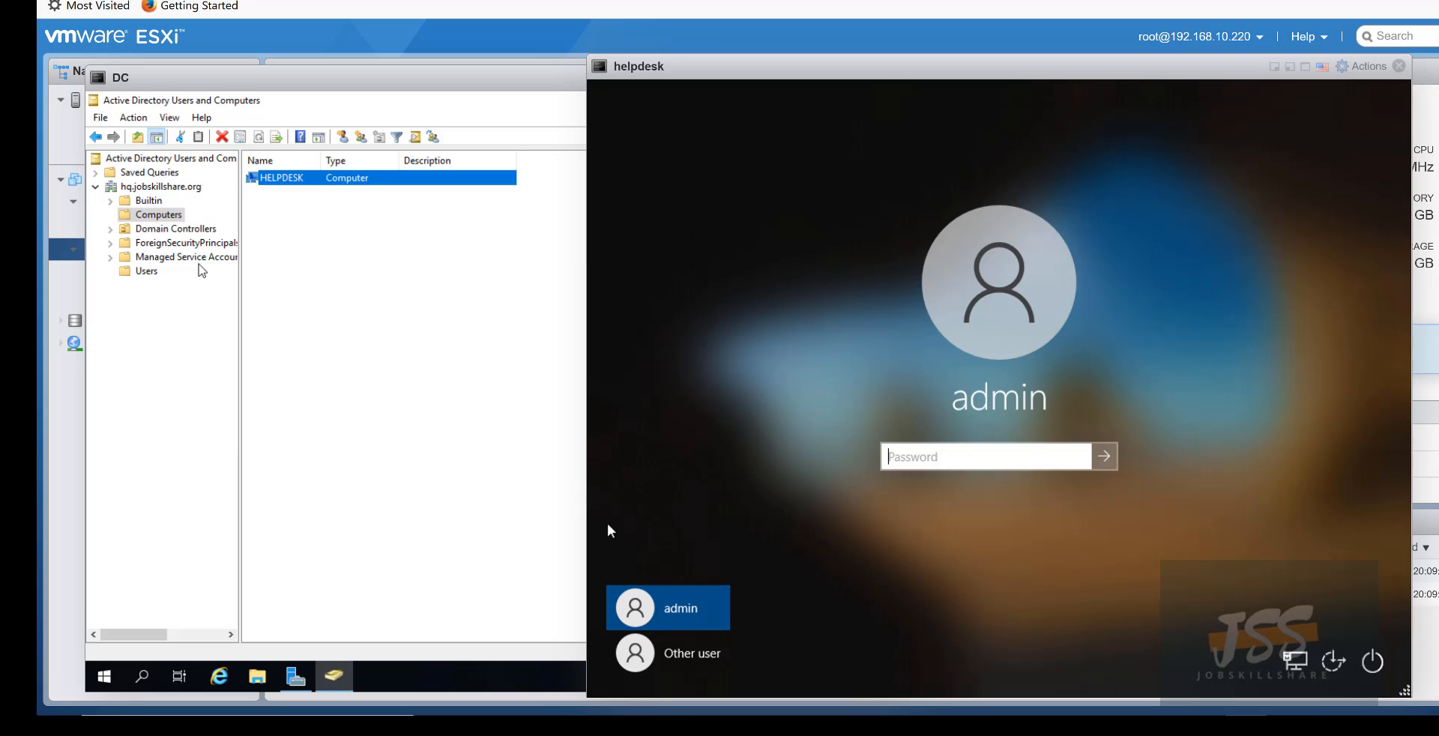
- Start a New User in the DC's Users container and centre the form
{"action": "left_click", "coordinate": [153, 286]}
{"action": "left_click", "coordinate": [147, 272]}
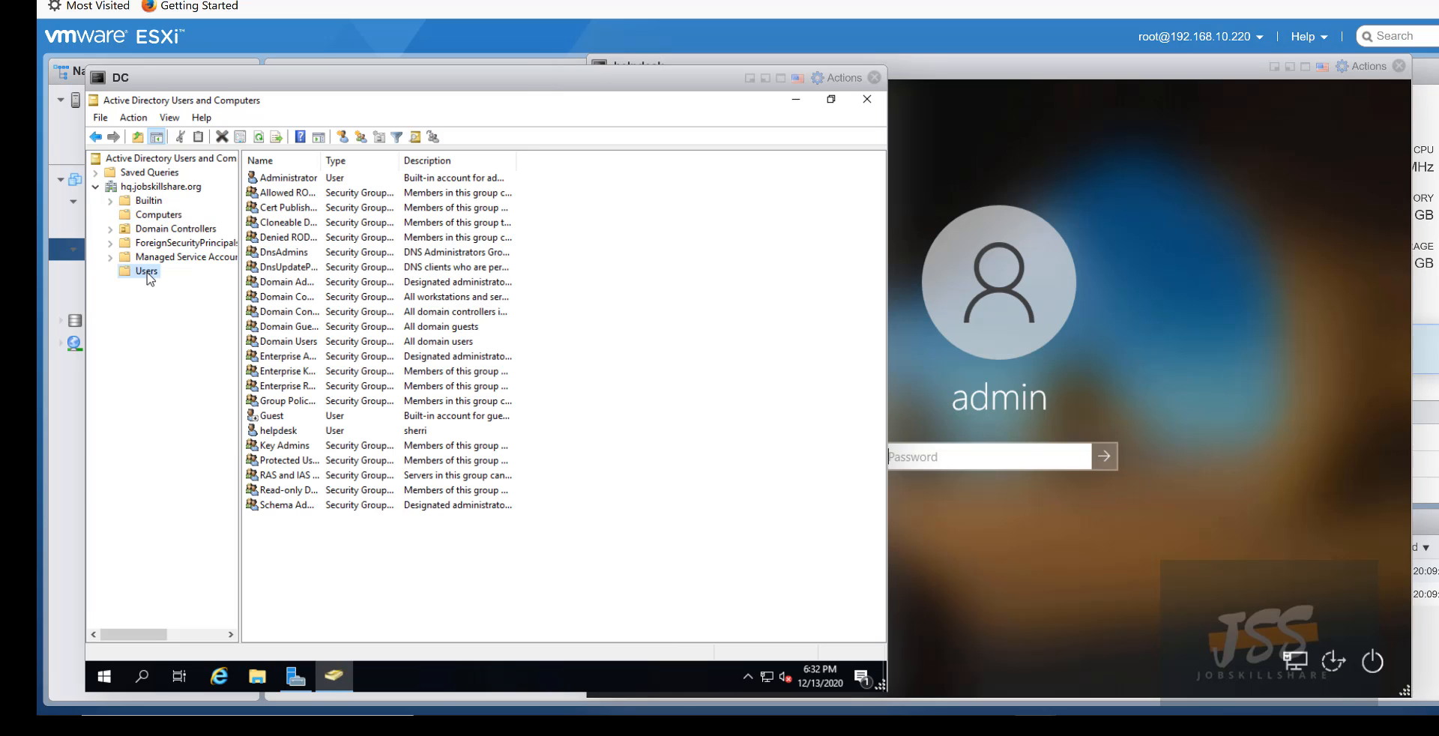
{"action": "left_click", "coordinate": [278, 432]}
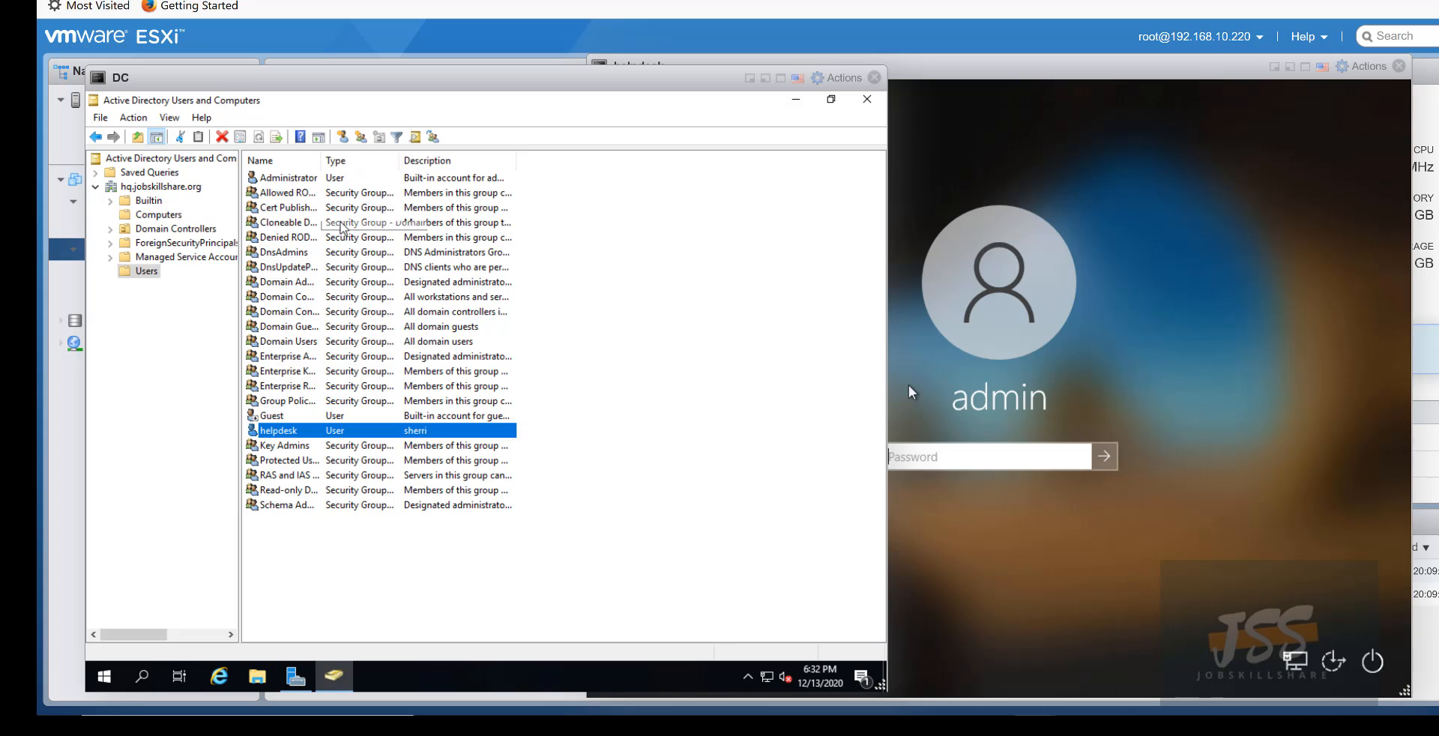
{"action": "left_click", "coordinate": [342, 137]}
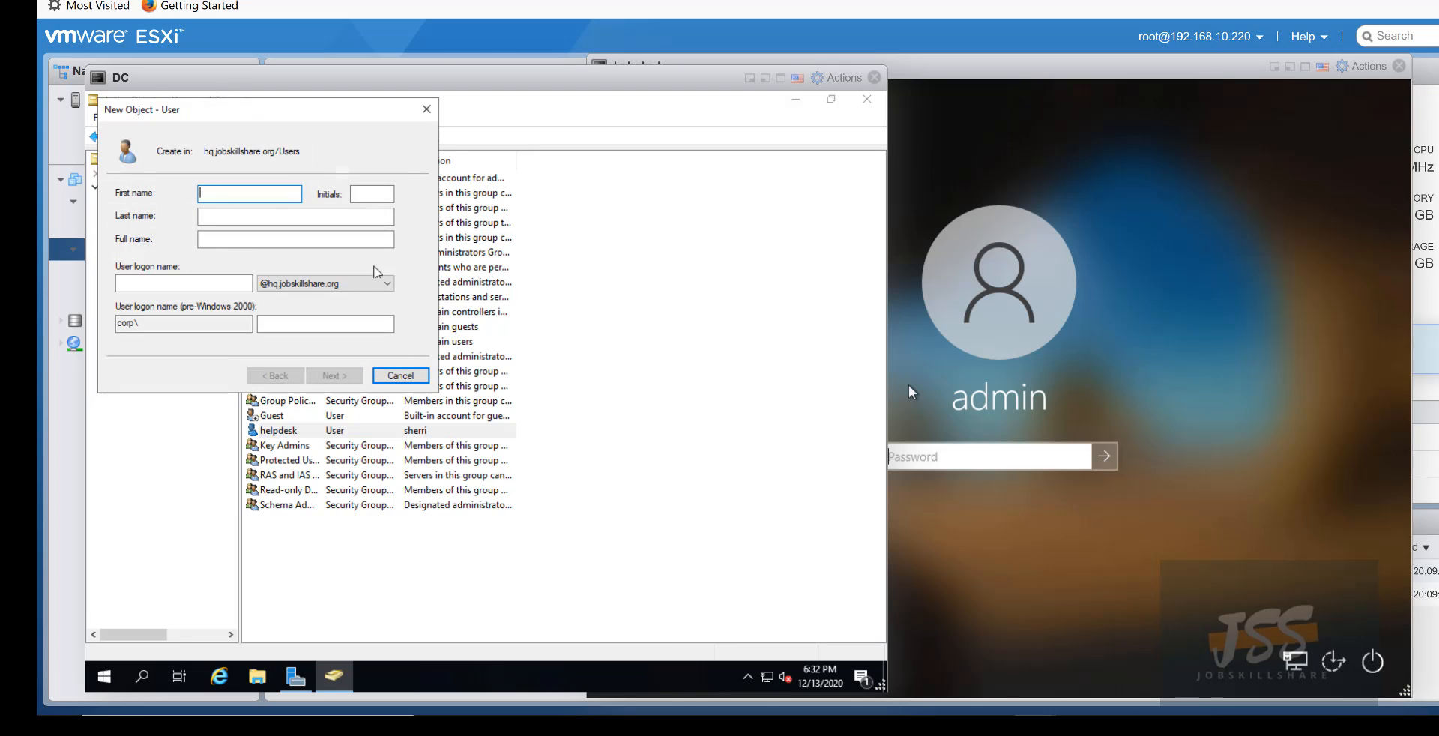
{"action": "left_click_drag", "start_coordinate": [200, 107], "coordinate": [401, 152]}
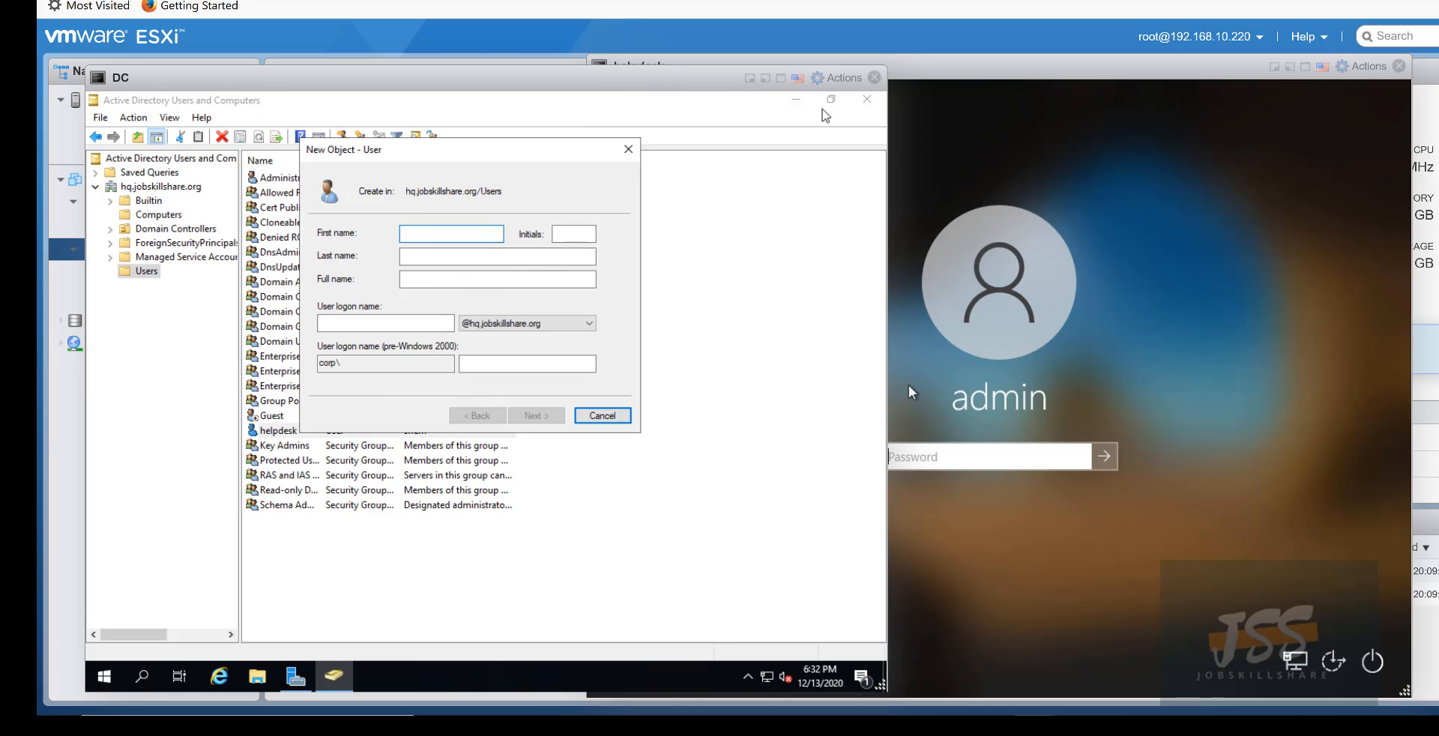
{"action": "left_click_drag", "start_coordinate": [964, 75], "coordinate": [1035, 82]}
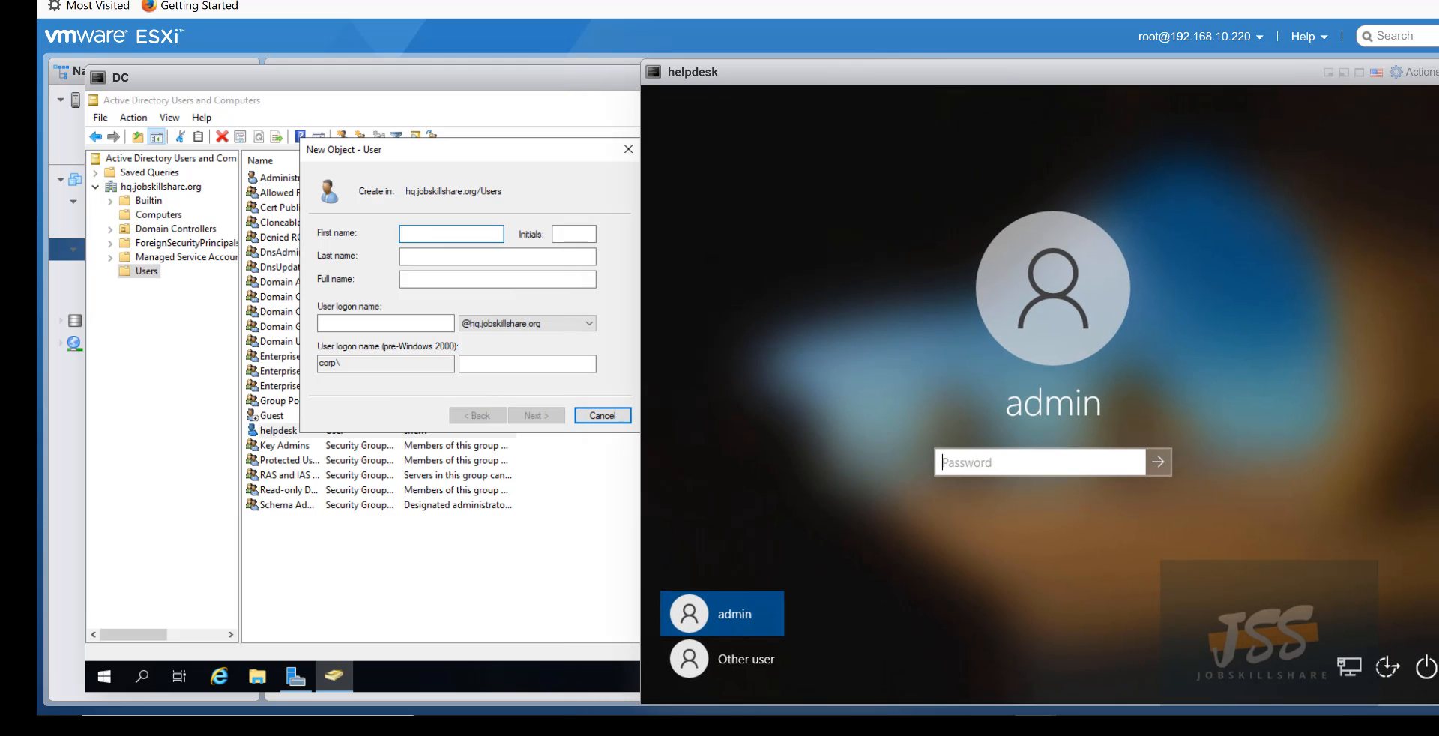
{"action": "left_click", "coordinate": [434, 147]}
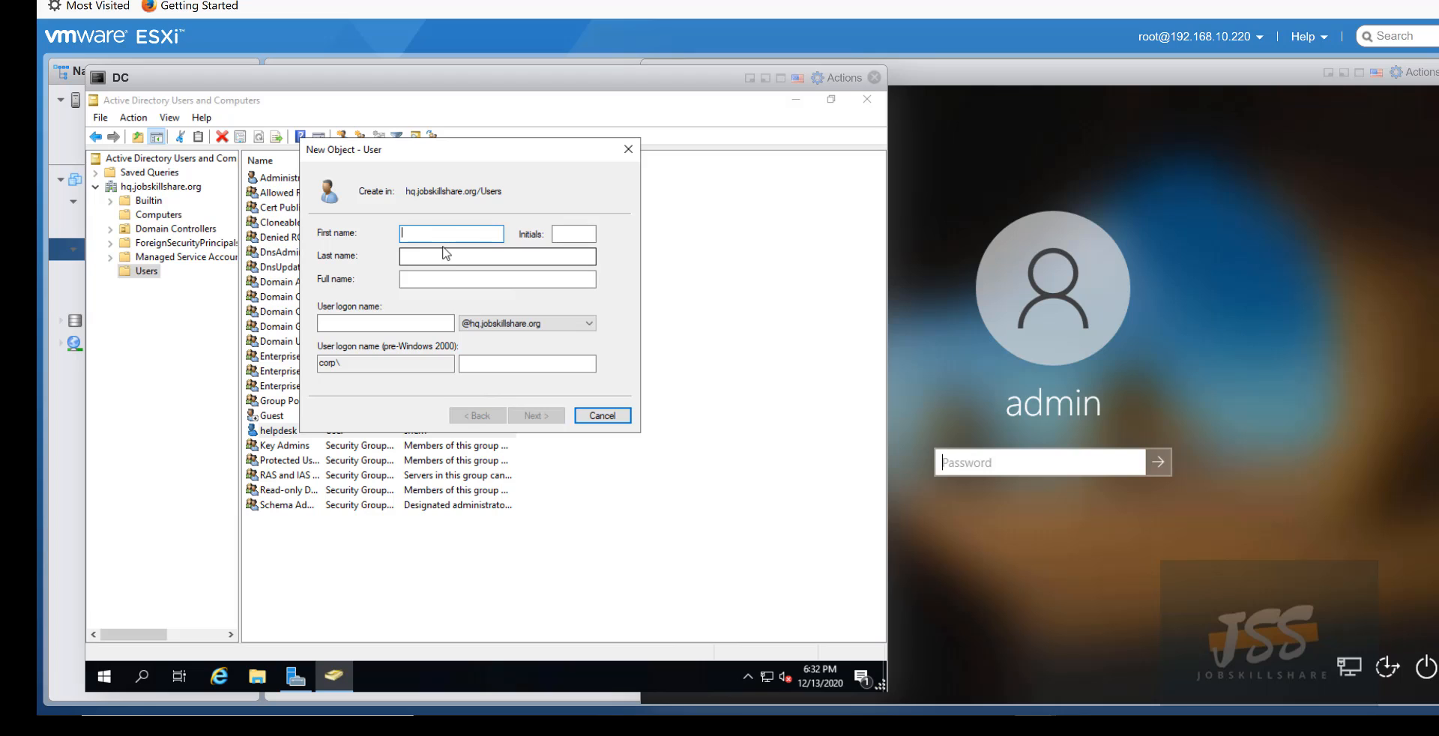
- Enter sherri as the first name and user logon name
{"action": "type", "text": "sherri"}
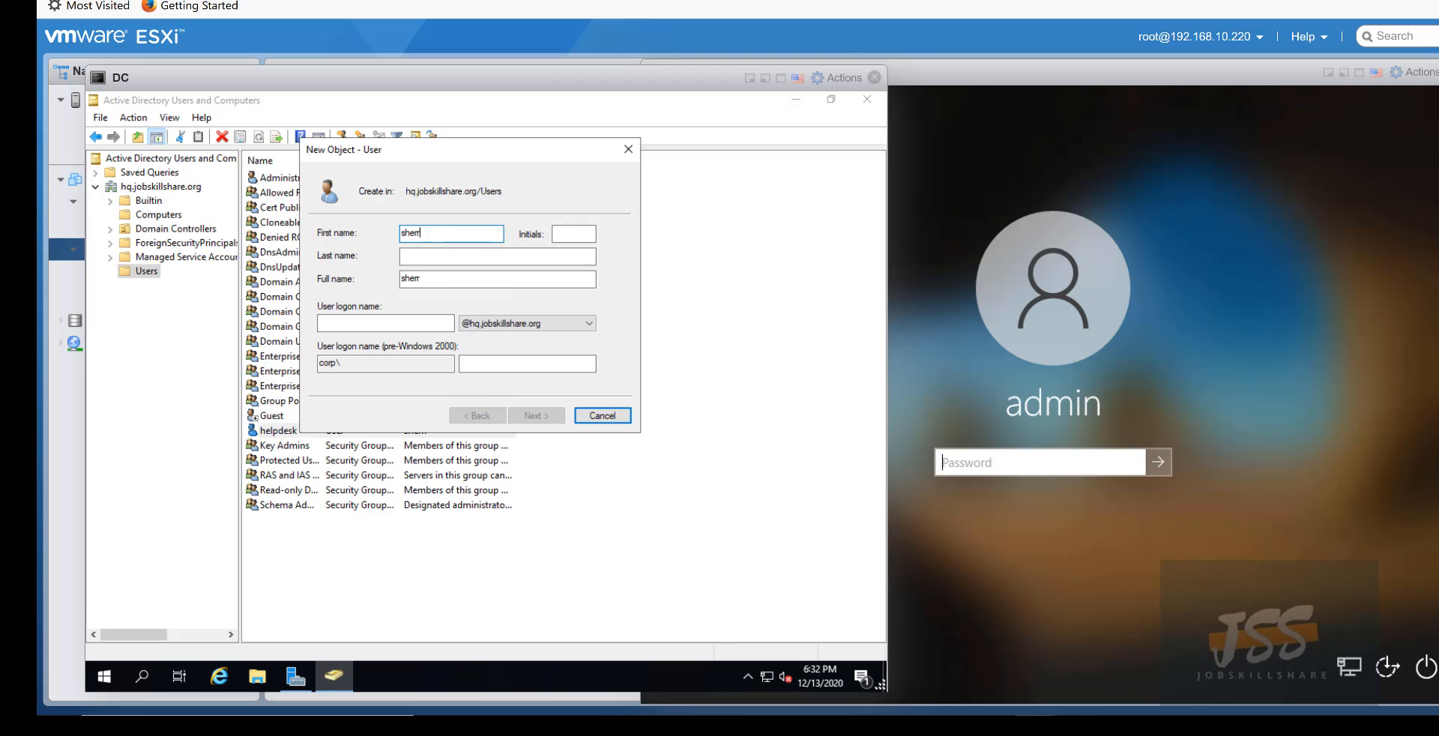
{"action": "left_click", "coordinate": [441, 320]}
{"action": "type", "text": "sherri"}
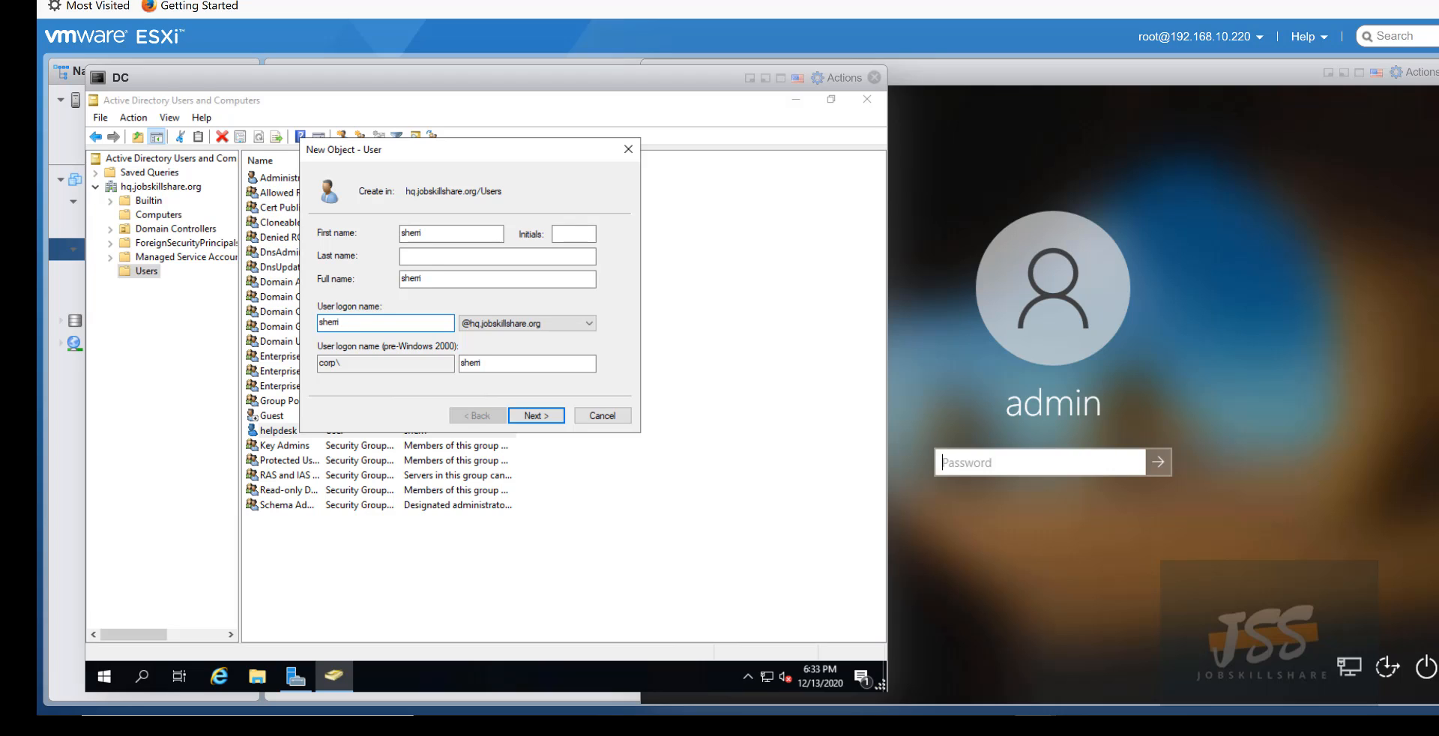
{"action": "left_click", "coordinate": [533, 416]}
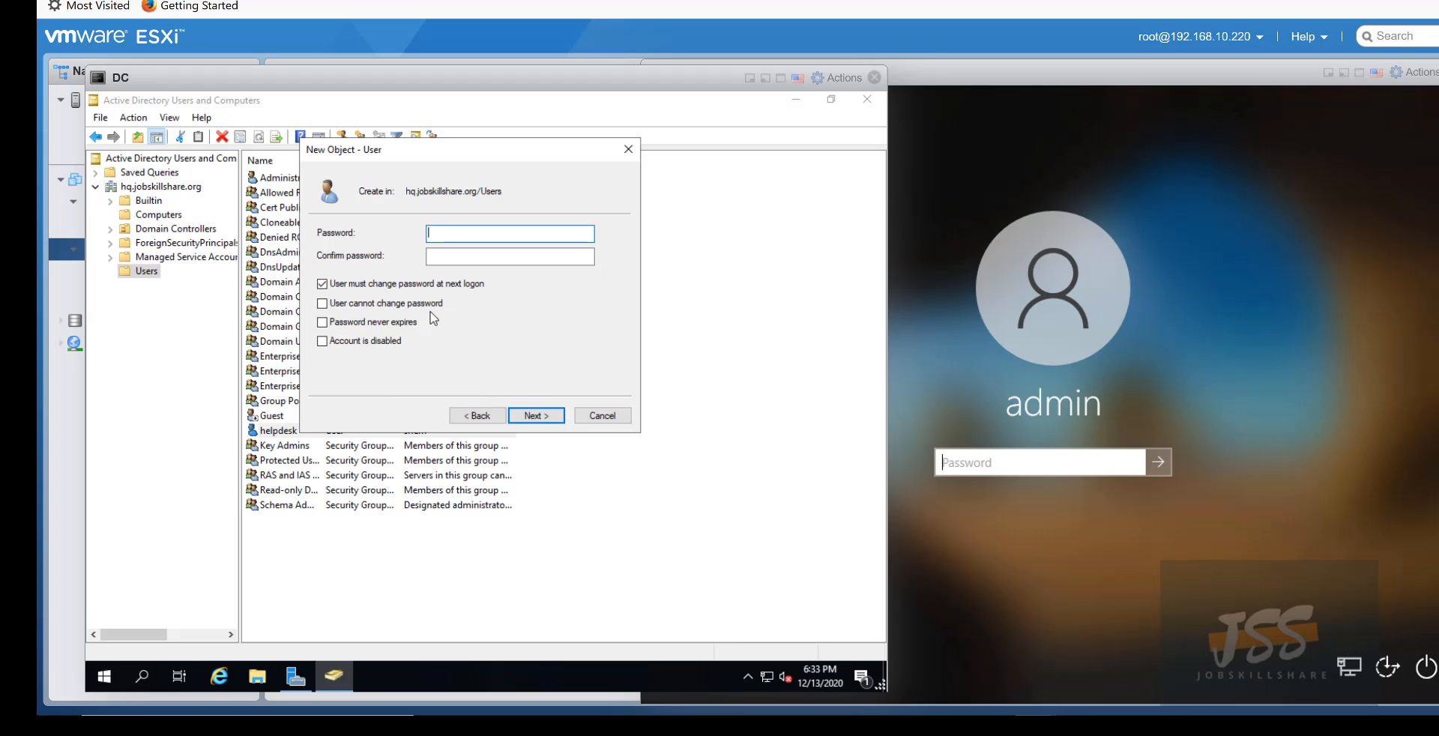
- Set and confirm the password, untick must-change-at-next-logon, and finish creating sherri
{"action": "left_click", "coordinate": [396, 283]}
{"action": "type", "text": "d"}
{"action": "key", "text": "Tab"}
{"action": "type", "text": "P@ssw"}
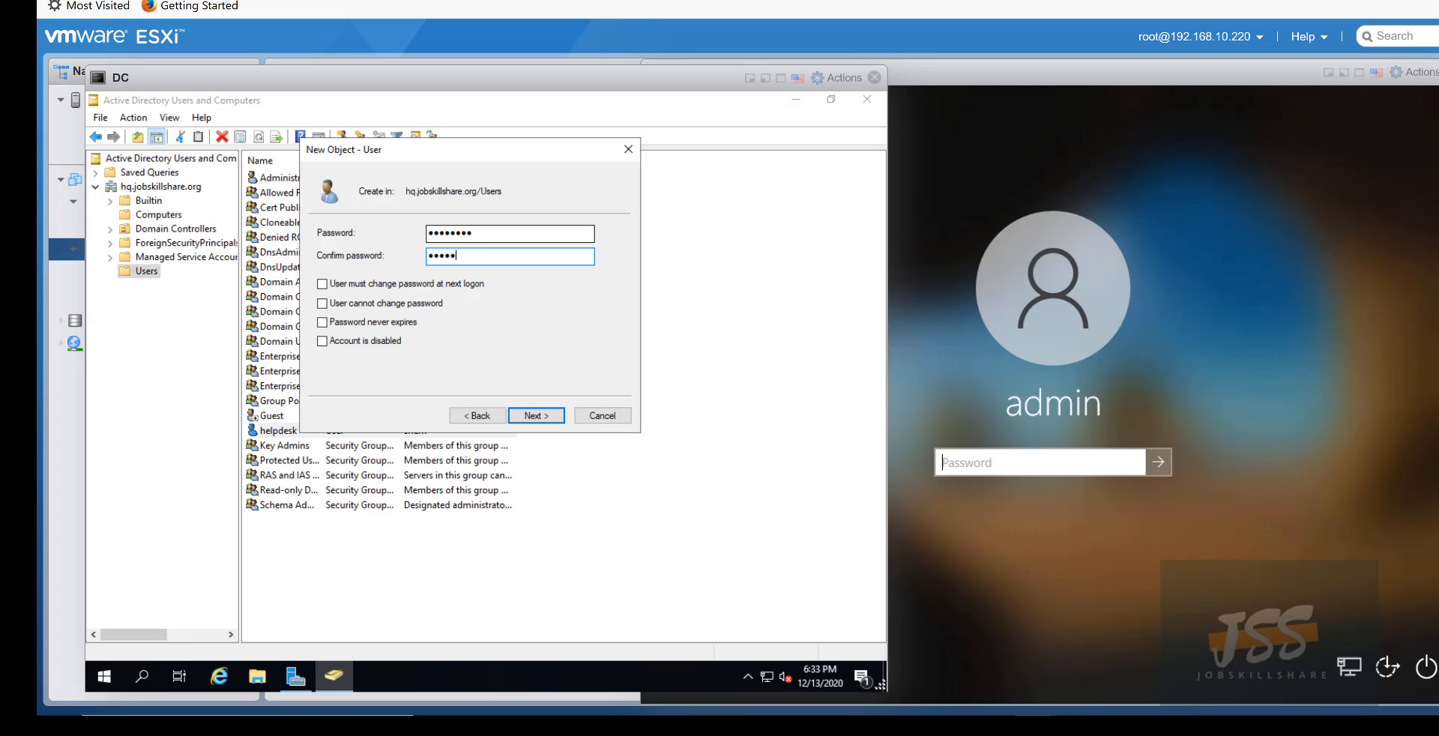
{"action": "type", "text": "0rd"}
{"action": "key", "text": "Return"}
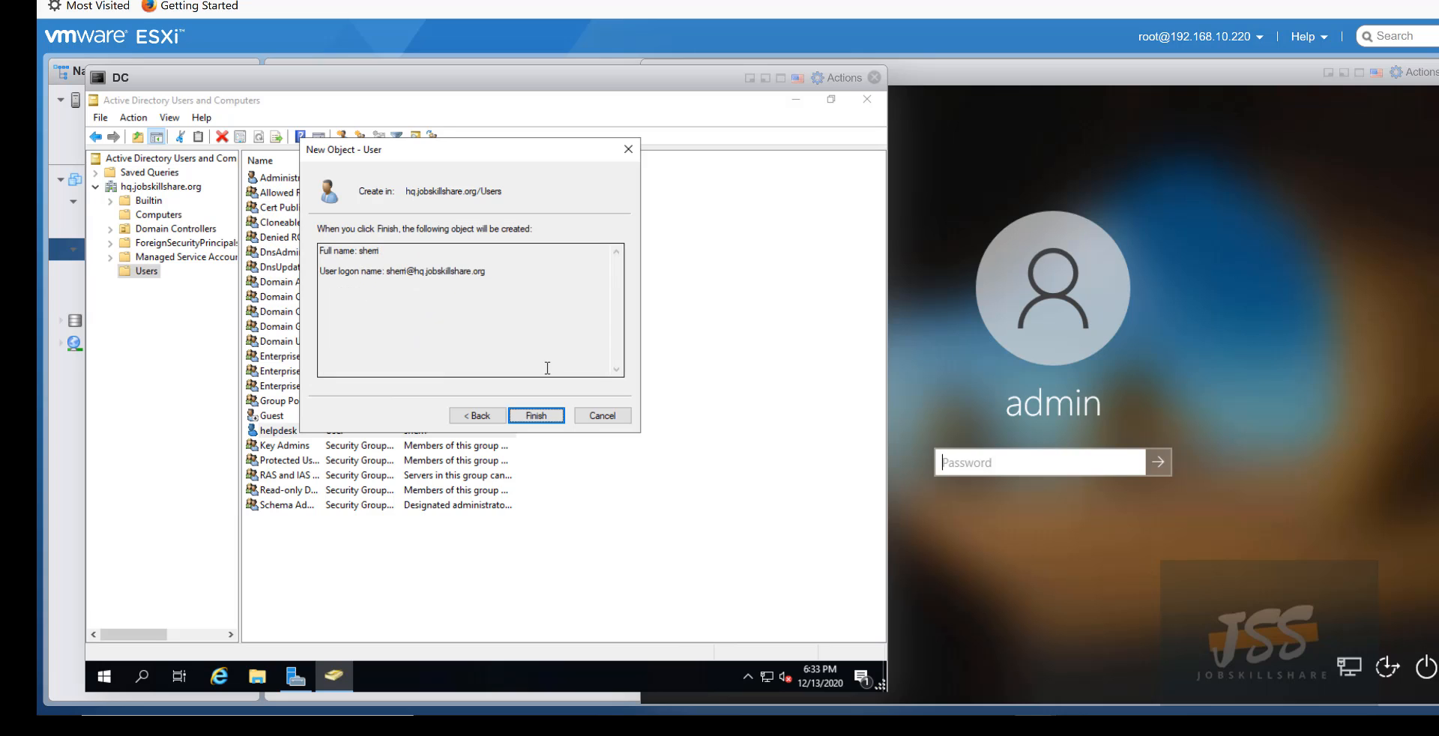
{"action": "left_click", "coordinate": [540, 416]}
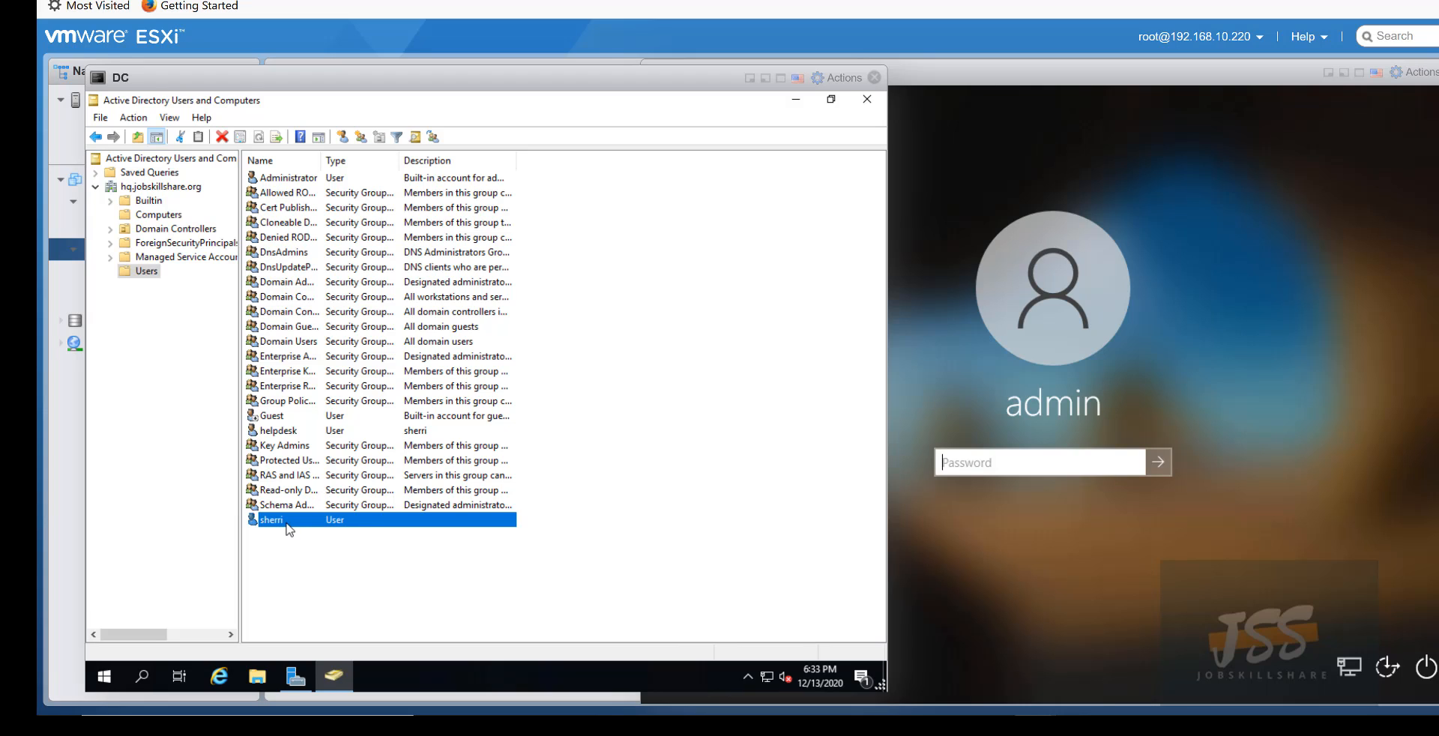
- Sign in on the helpdesk console via Other user as sherri with the account password
{"action": "left_click", "coordinate": [999, 549]}
{"action": "left_click_drag", "start_coordinate": [698, 74], "coordinate": [630, 63]}
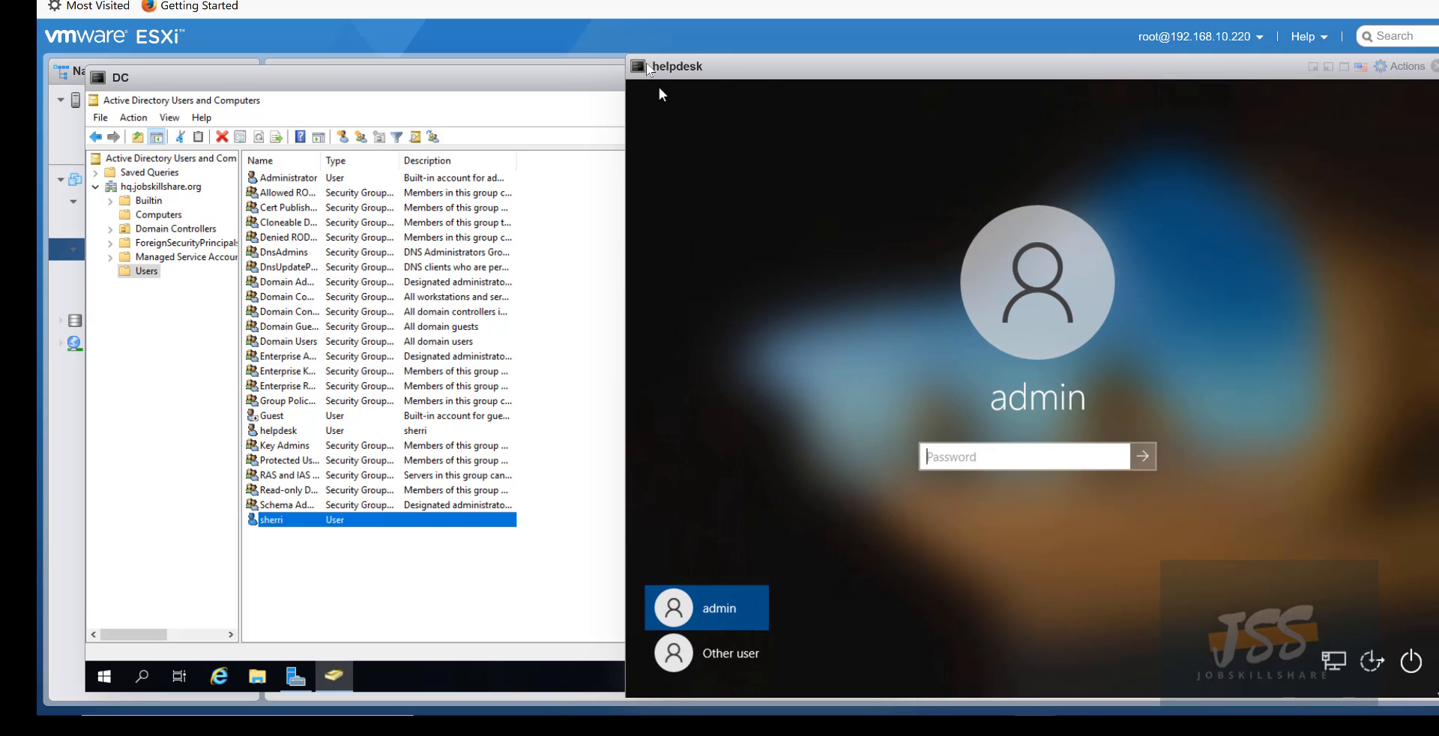
{"action": "left_click", "coordinate": [740, 661]}
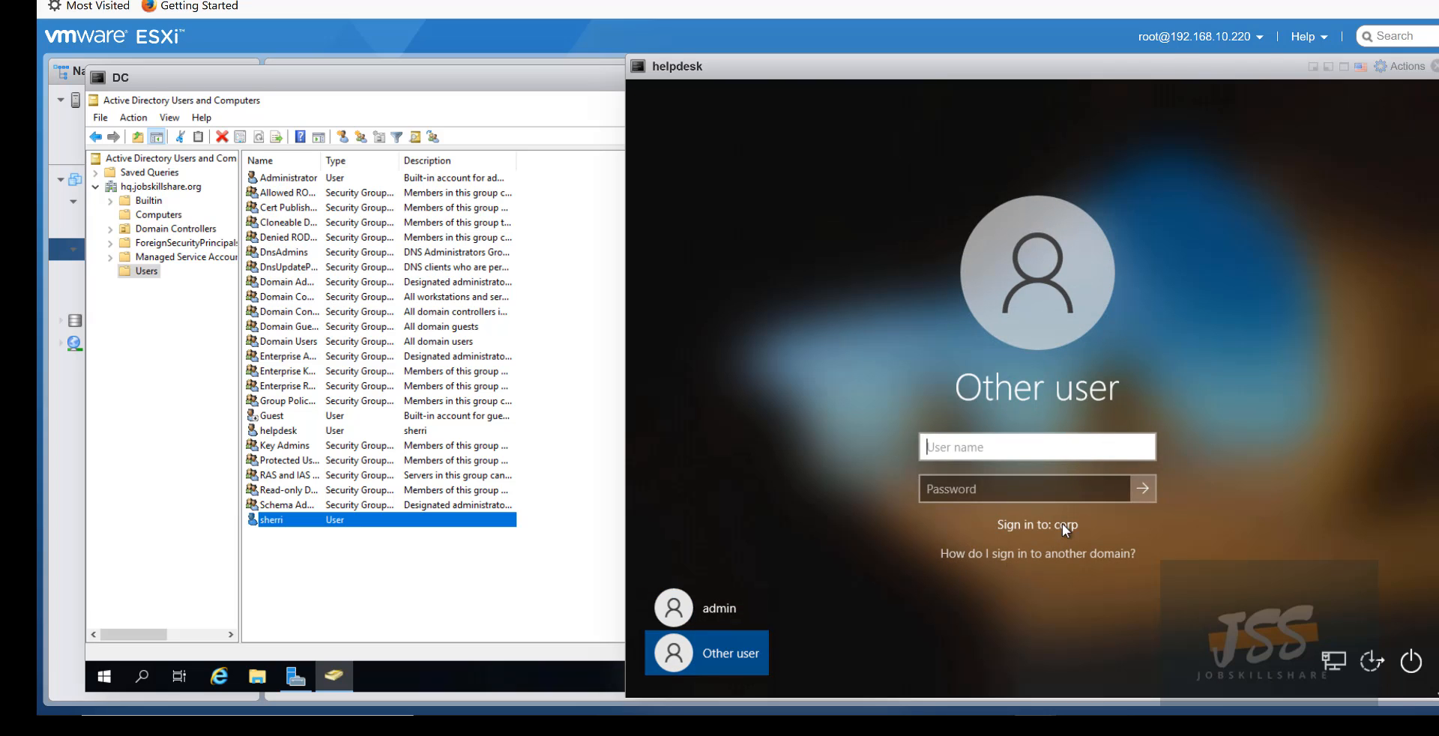
{"action": "left_click", "coordinate": [976, 449]}
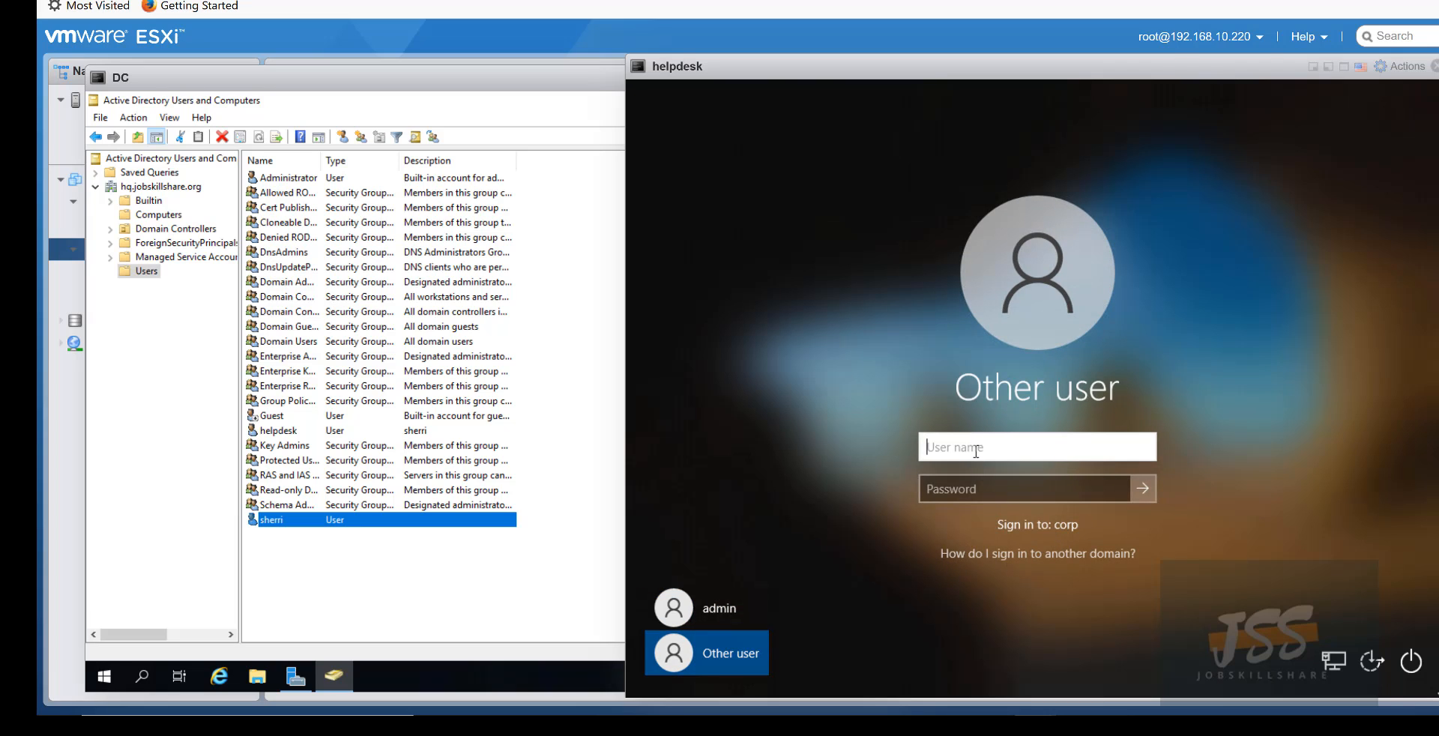
{"action": "type", "text": "sherri"}
{"action": "key", "text": "Tab"}
{"action": "type", "text": "•••"}
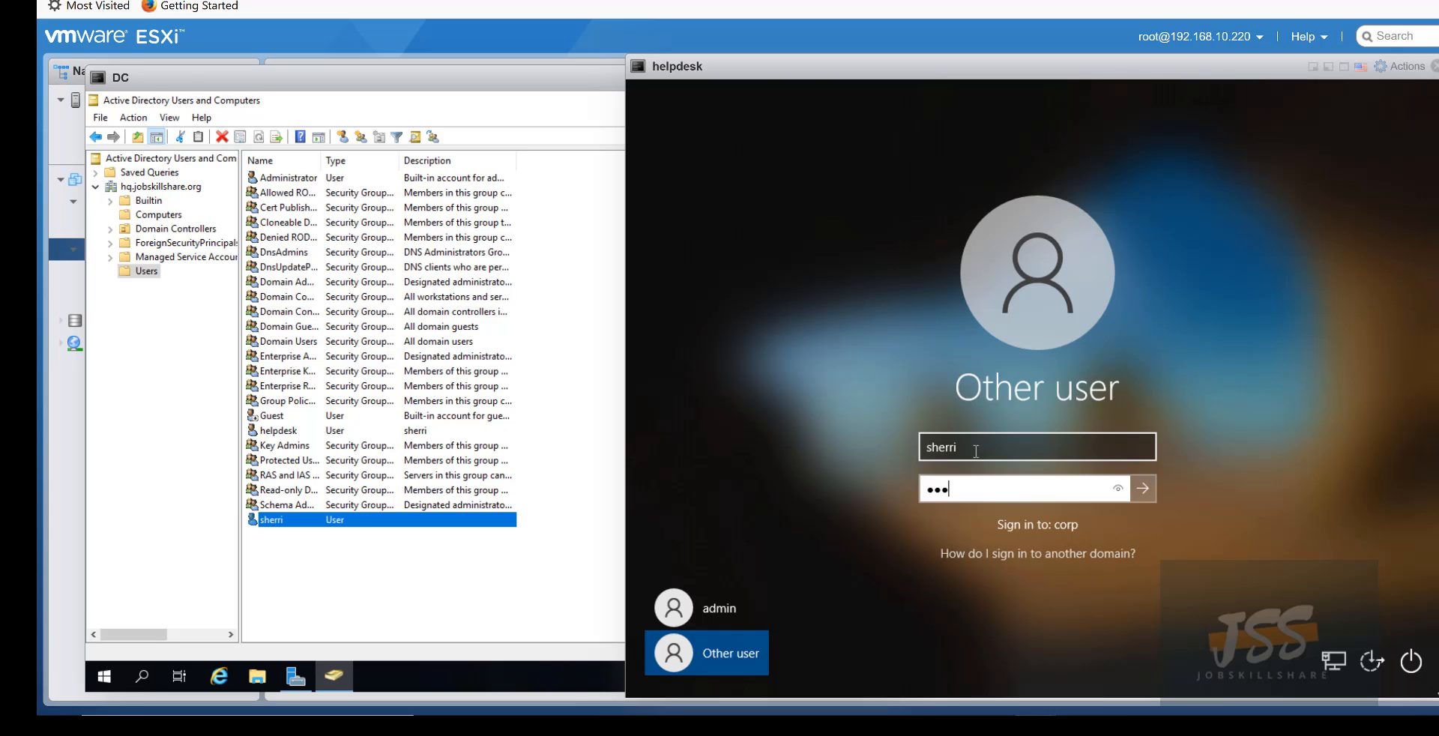
{"action": "key", "text": "BackSpace"}
{"action": "key", "text": "BackSpace"}
{"action": "key", "text": "BackSpace"}
{"action": "key", "text": "BackSpace"}
{"action": "key", "text": "BackSpace"}
{"action": "type", "text": "•••••••"}
{"action": "key", "text": "Return"}
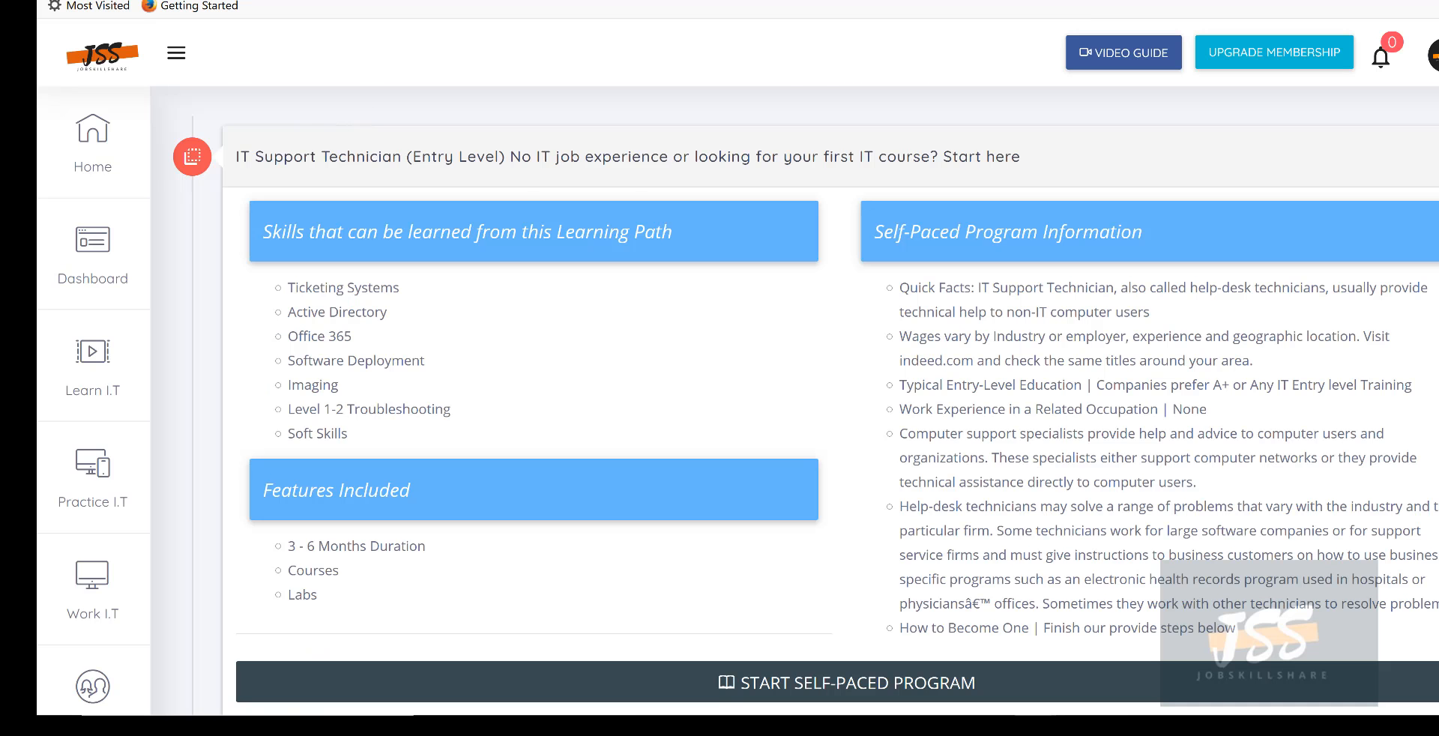
- Scroll the learning path page and highlight the Step 1: IT Fundamentals v1.0 title
{"action": "scroll", "coordinate": [343, 213], "scroll_direction": "down", "scroll_amount": 10}
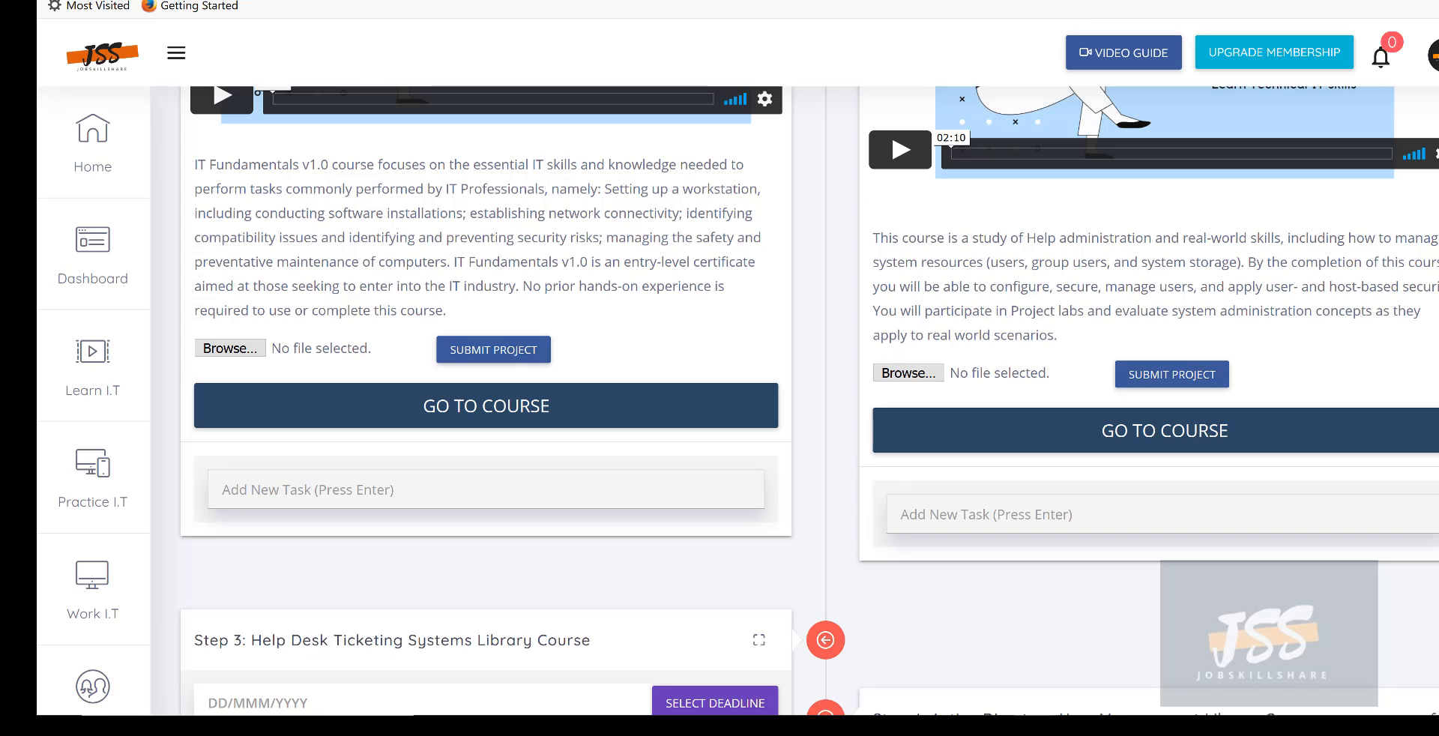
{"action": "scroll", "coordinate": [343, 213], "scroll_direction": "up", "scroll_amount": 7}
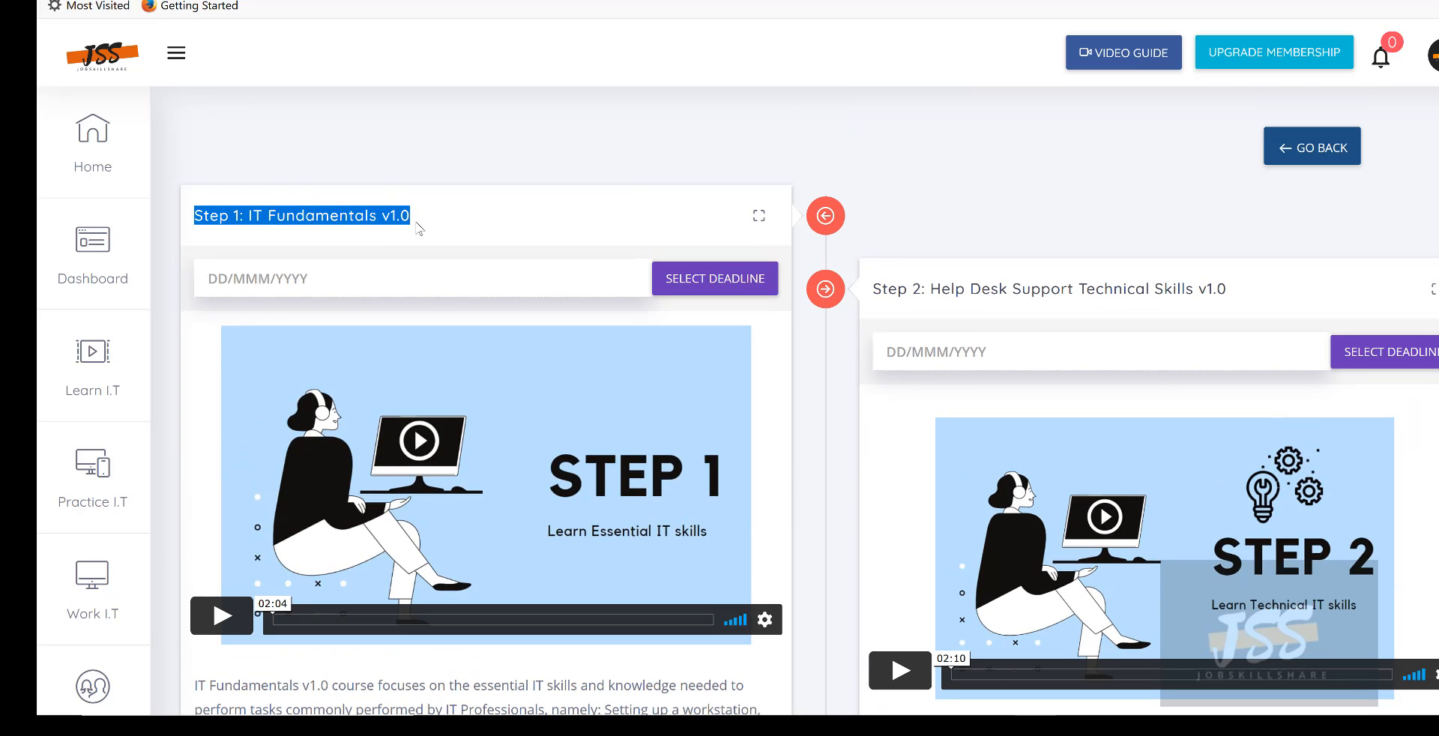
{"action": "left_click", "coordinate": [423, 229]}
{"action": "left_click_drag", "start_coordinate": [412, 219], "coordinate": [199, 222]}
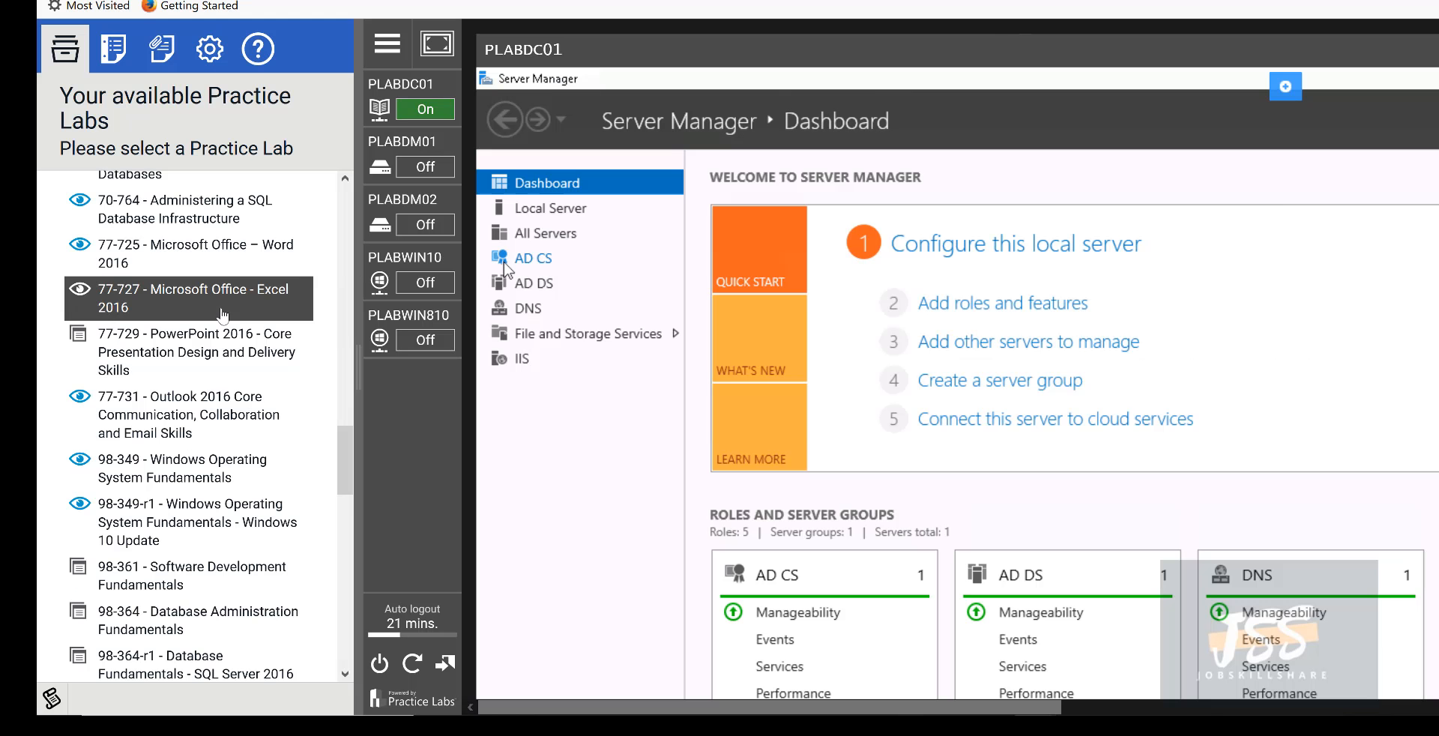
- Scroll down and back up through the available practice labs list
{"action": "scroll", "coordinate": [255, 395], "scroll_direction": "down", "scroll_amount": 8}
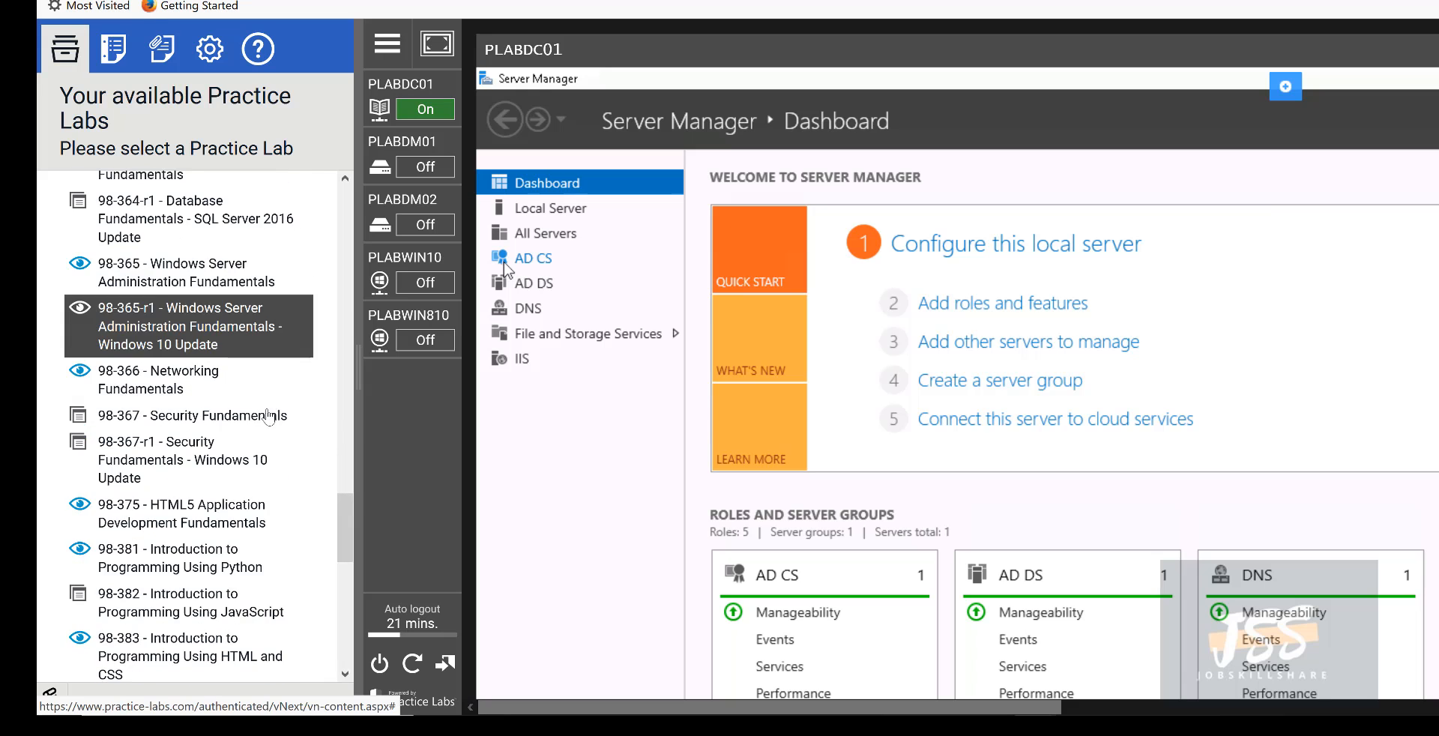
{"action": "scroll", "coordinate": [247, 442], "scroll_direction": "down", "scroll_amount": 6}
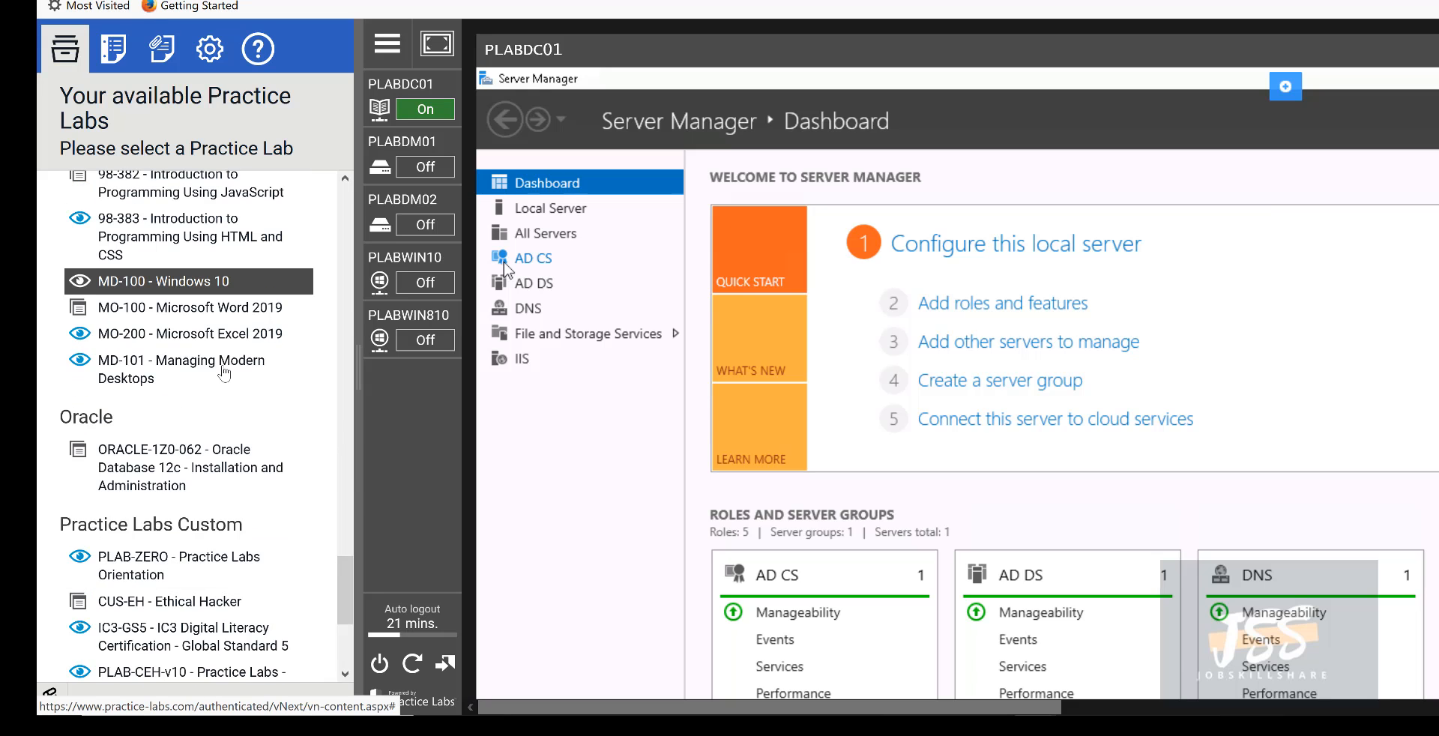
{"action": "scroll", "coordinate": [226, 413], "scroll_direction": "up", "scroll_amount": 2}
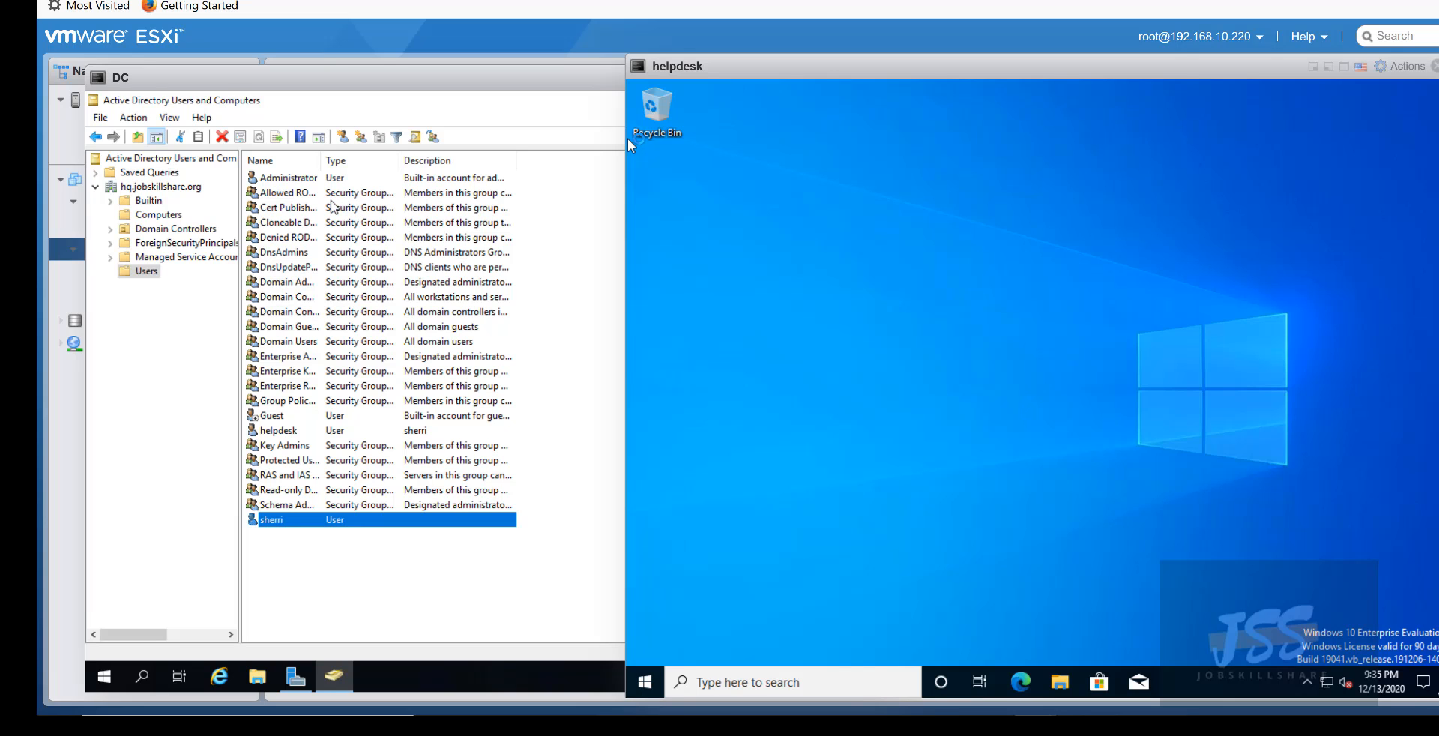
- Place the DC console on the left with the helpdesk console beside it
{"action": "left_click", "coordinate": [413, 85]}
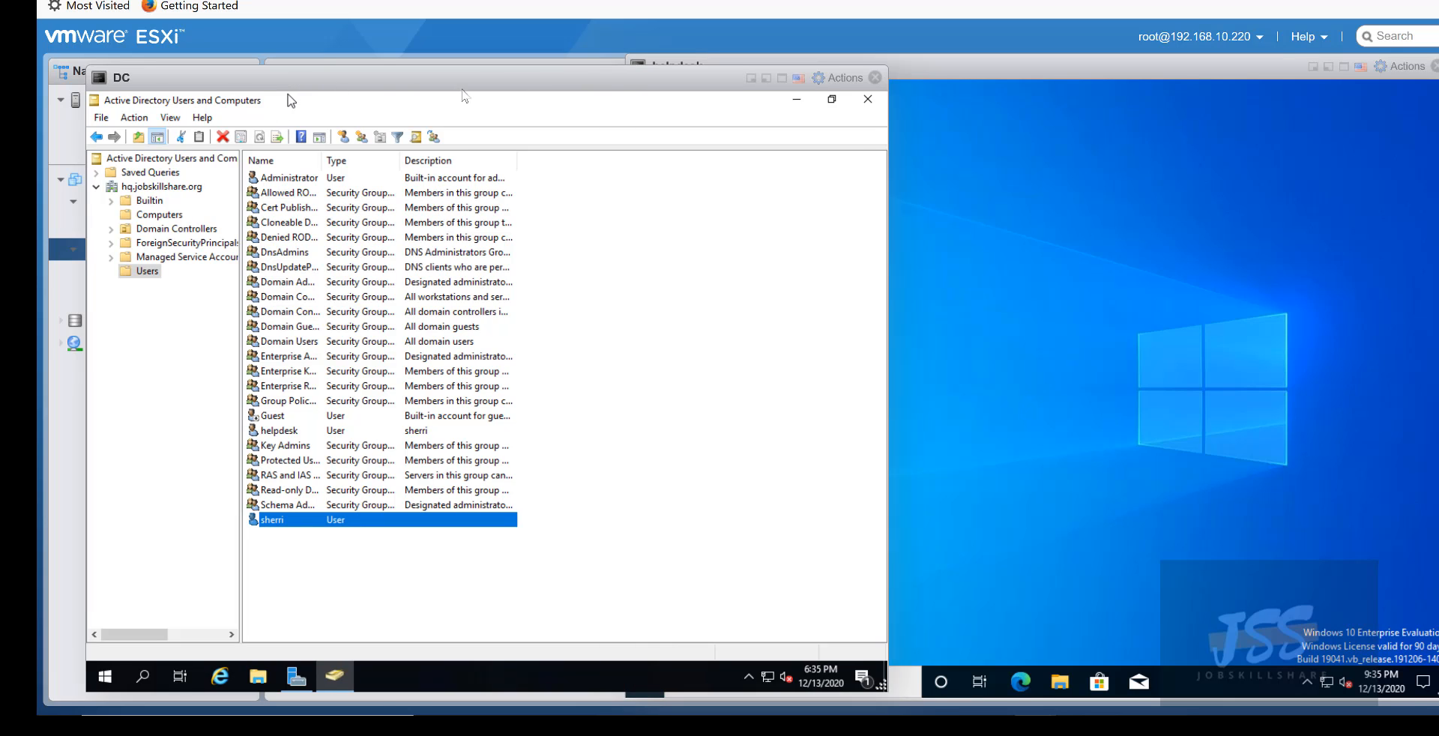
{"action": "left_click_drag", "start_coordinate": [462, 90], "coordinate": [394, 72]}
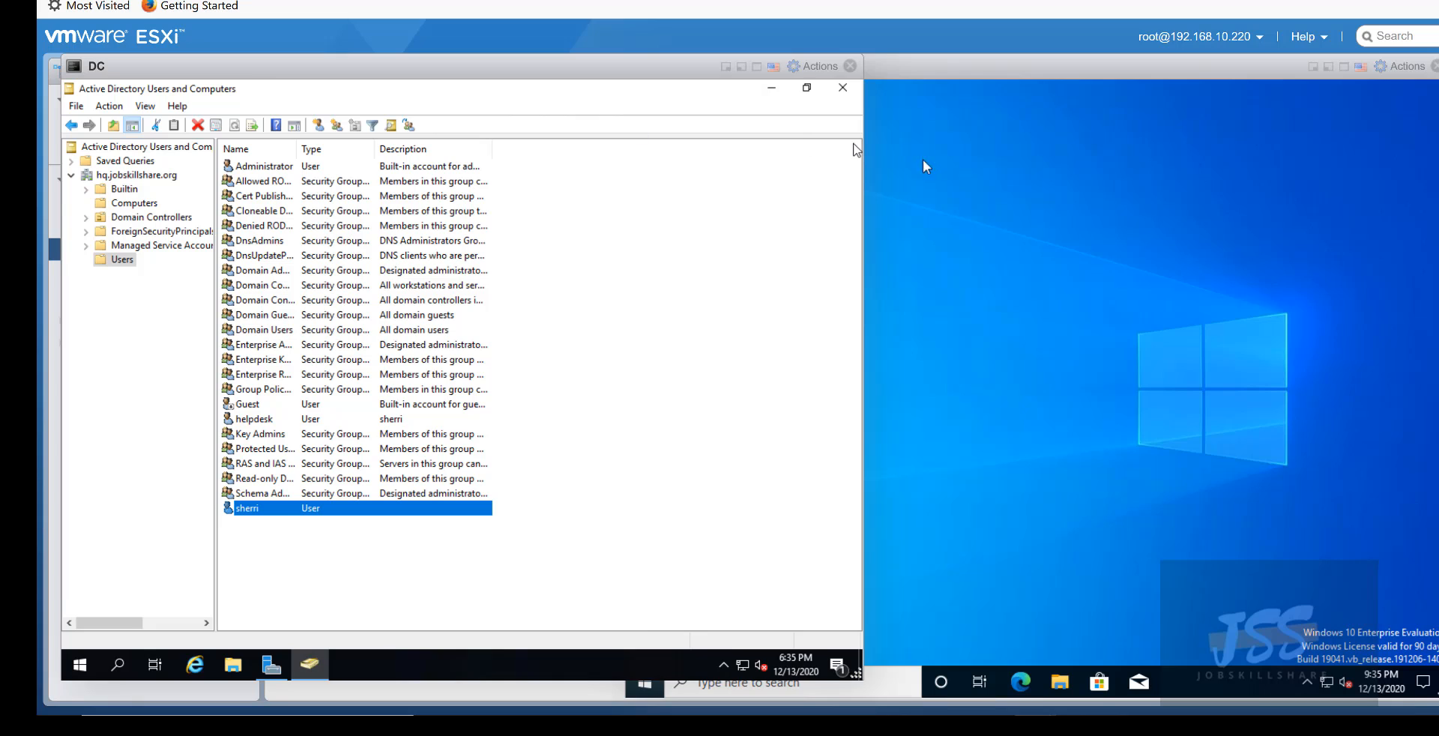
{"action": "left_click", "coordinate": [898, 71]}
{"action": "left_click_drag", "start_coordinate": [898, 70], "coordinate": [865, 79]}
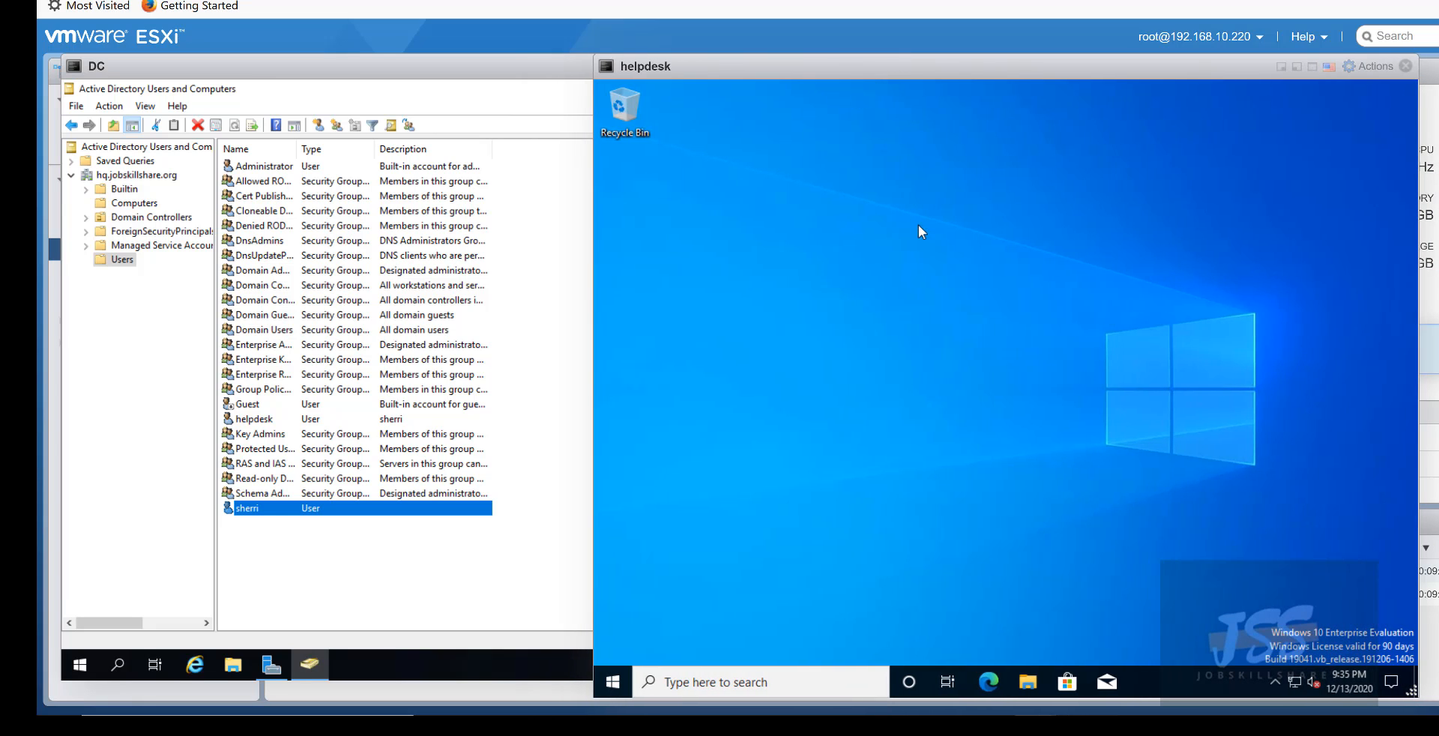